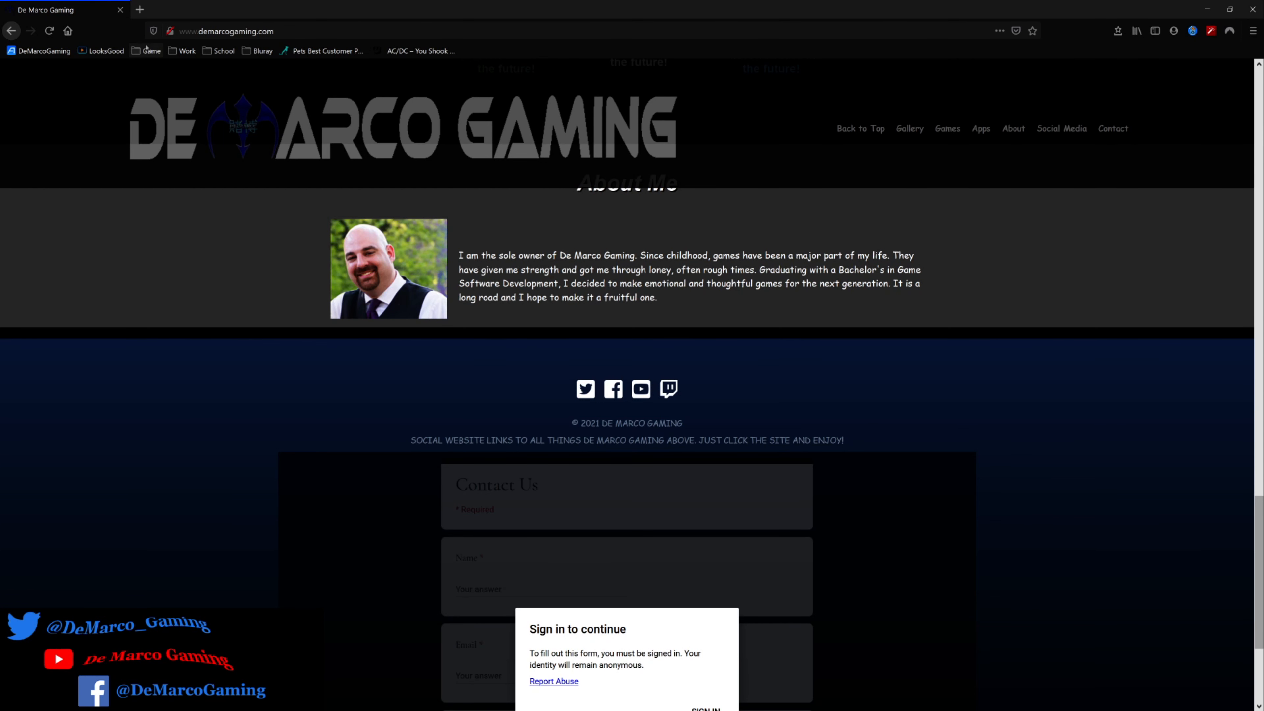
Open galvs-scripts.com and go to the Visual Novel Choices plugin page among the RPG Maker MZ plugins.
{"action": "left_click", "coordinate": [319, 31]}
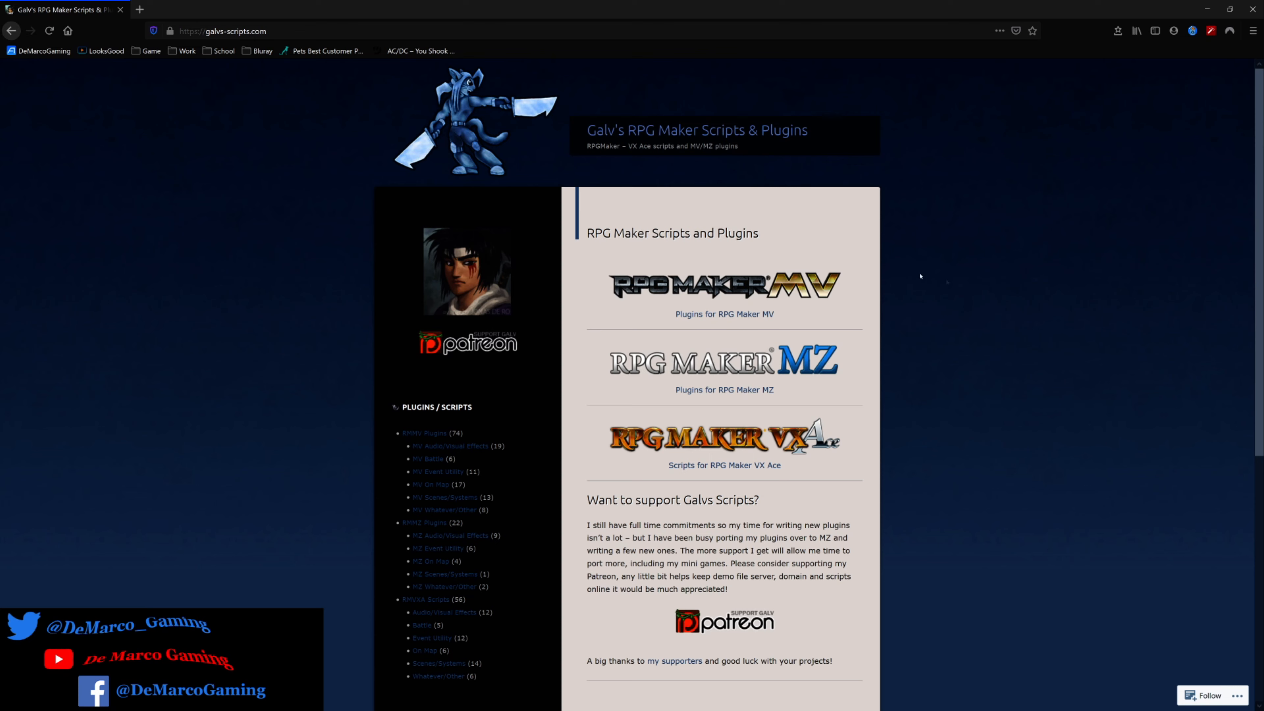
{"action": "left_click", "coordinate": [729, 390]}
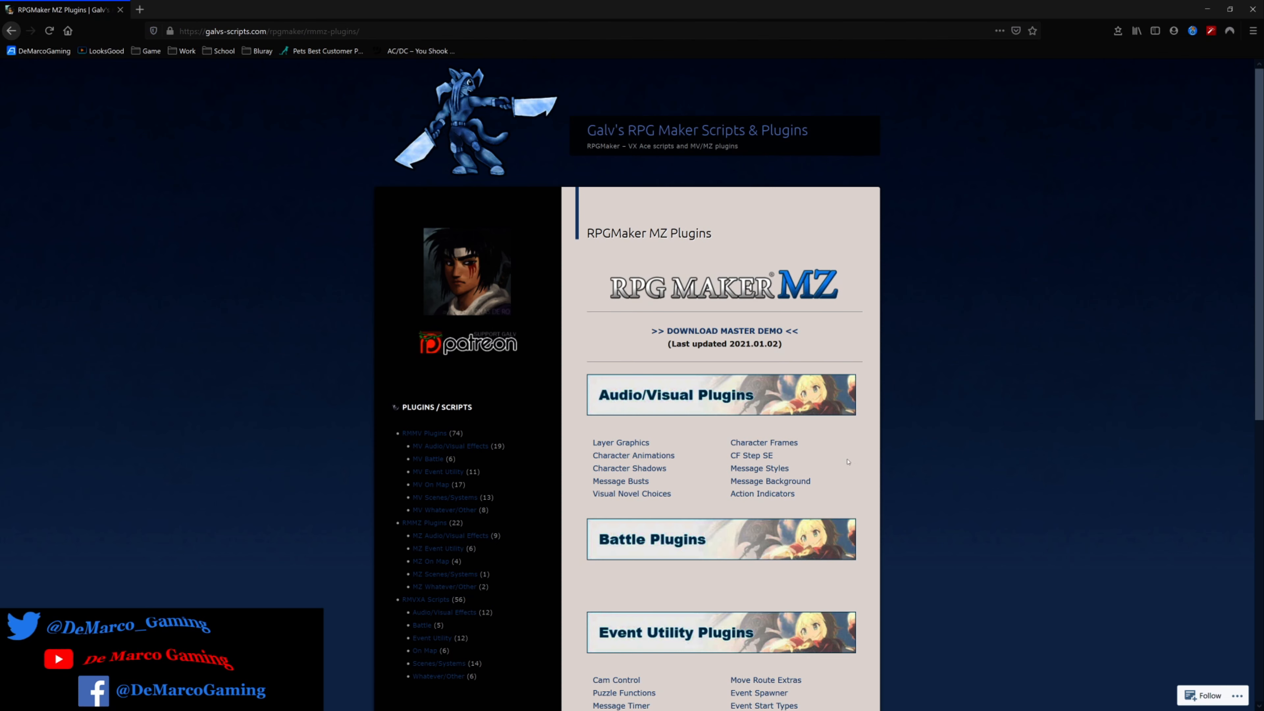
{"action": "left_click", "coordinate": [631, 493]}
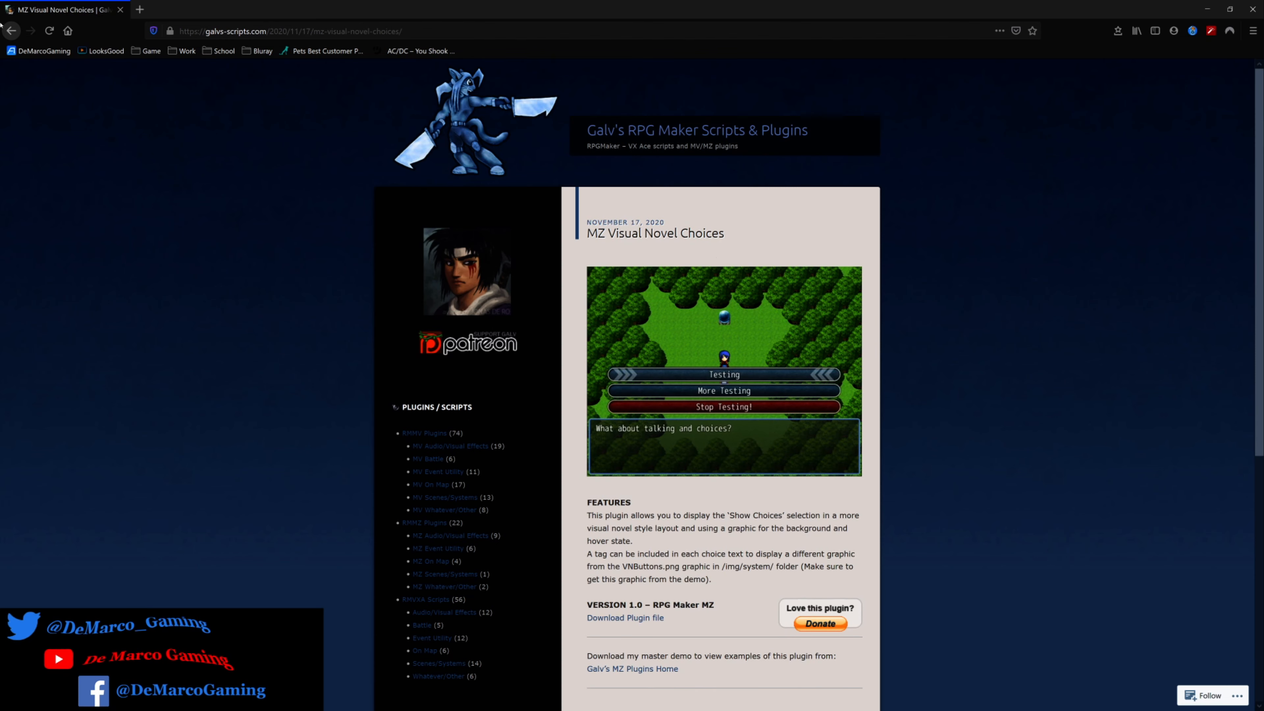
Return to the RPG Maker MZ plugin list and look through its plugin categories.
{"action": "left_click", "coordinate": [11, 31]}
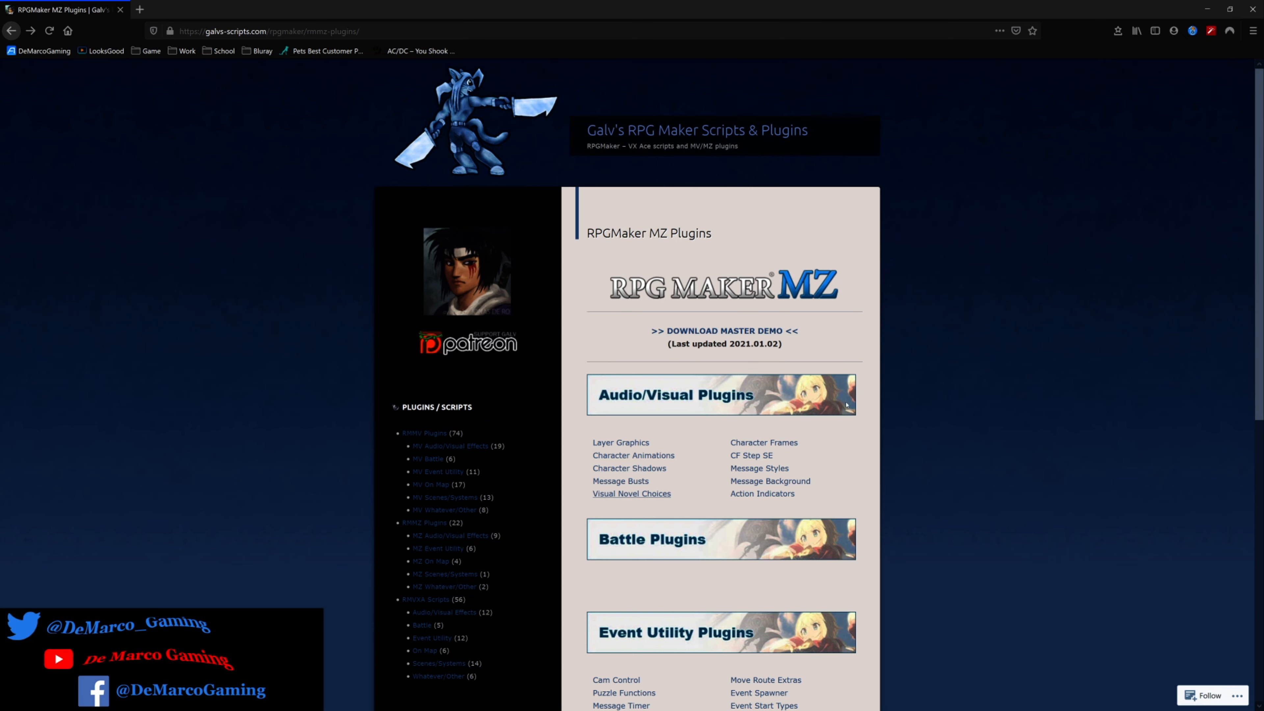
{"action": "scroll", "coordinate": [846, 404], "scroll_direction": "down", "scroll_amount": 5}
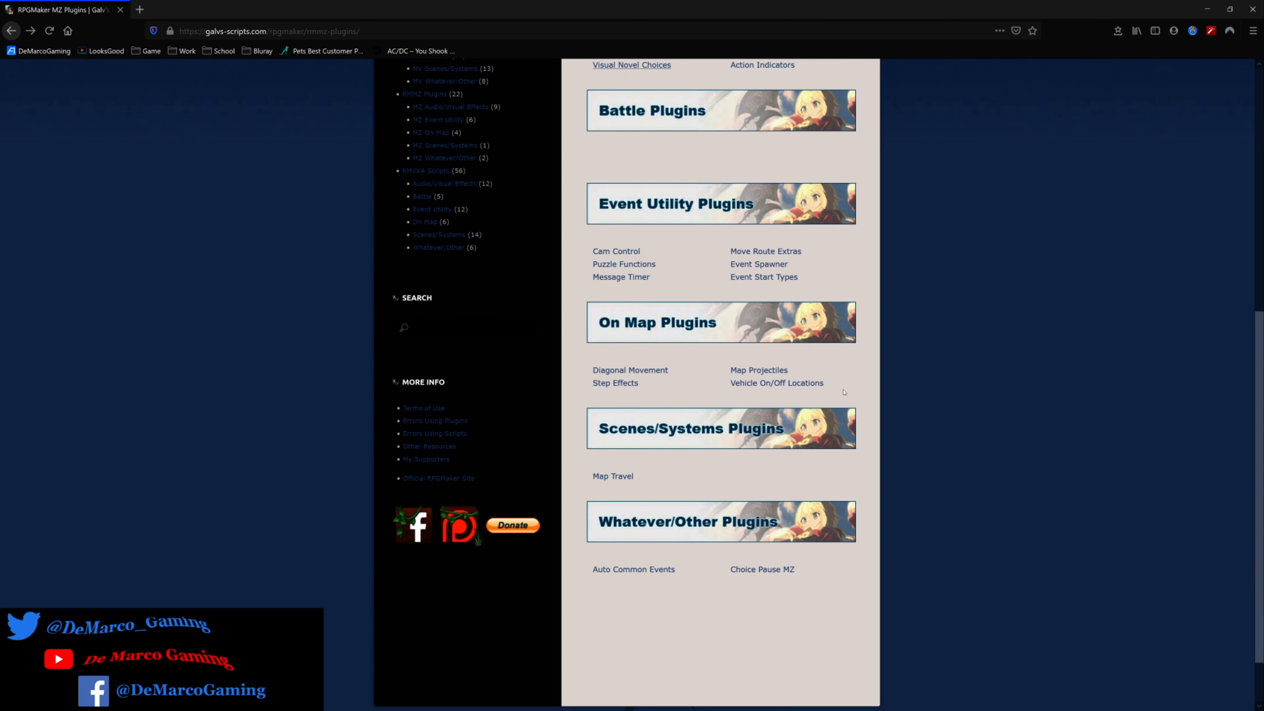
{"action": "scroll", "coordinate": [844, 392], "scroll_direction": "down", "scroll_amount": 2}
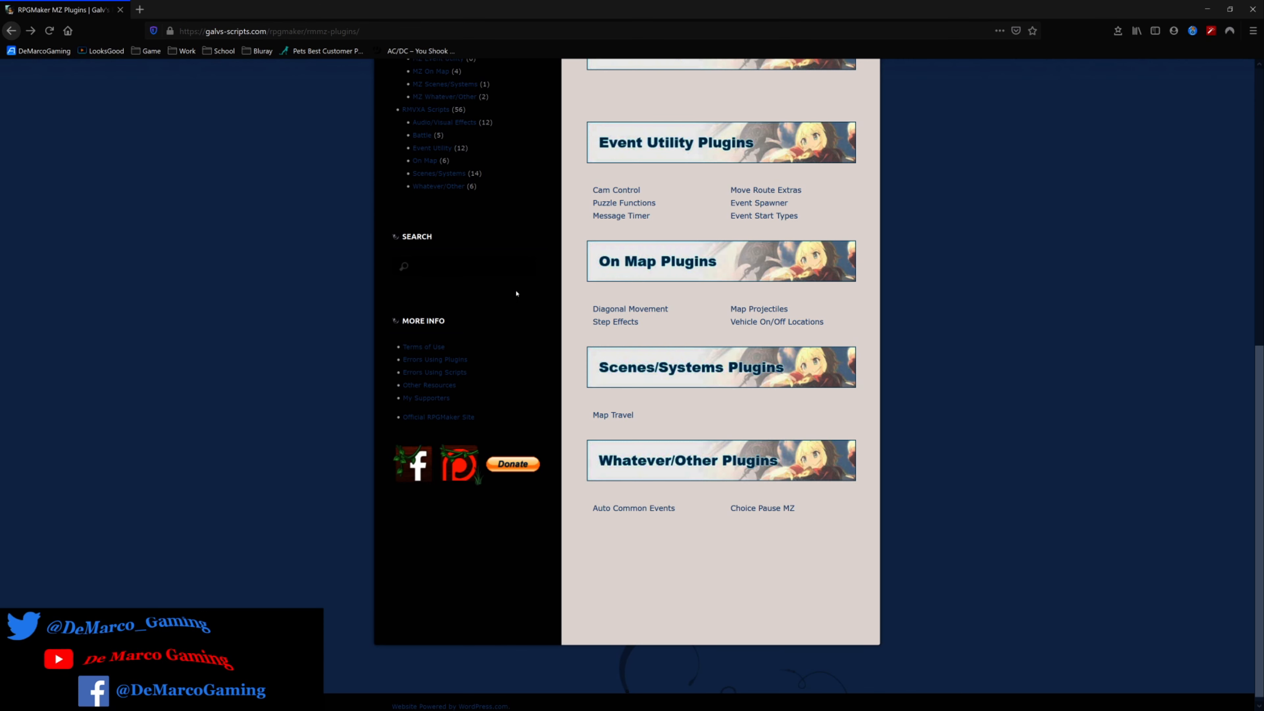
{"action": "scroll", "coordinate": [518, 297], "scroll_direction": "up", "scroll_amount": 10}
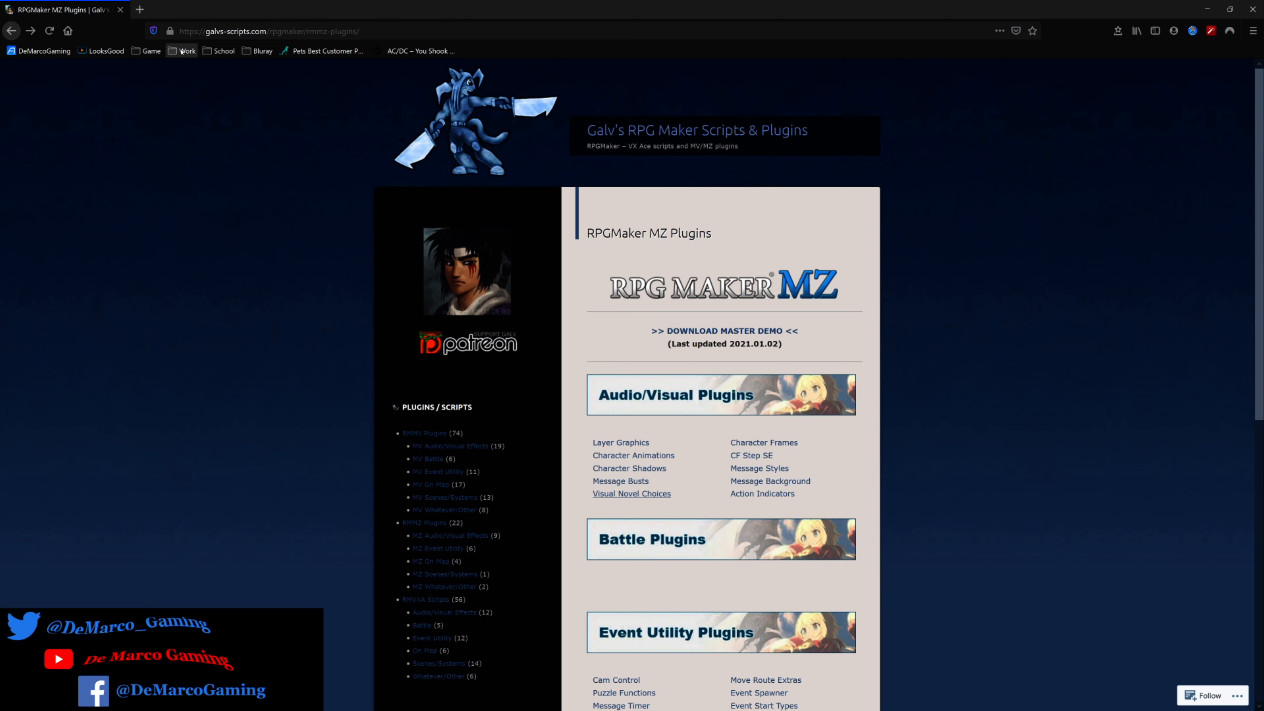
Log in to itch.io from the bookmarked profile using the saved credentials and open the library of owned items.
{"action": "left_click", "coordinate": [182, 51]}
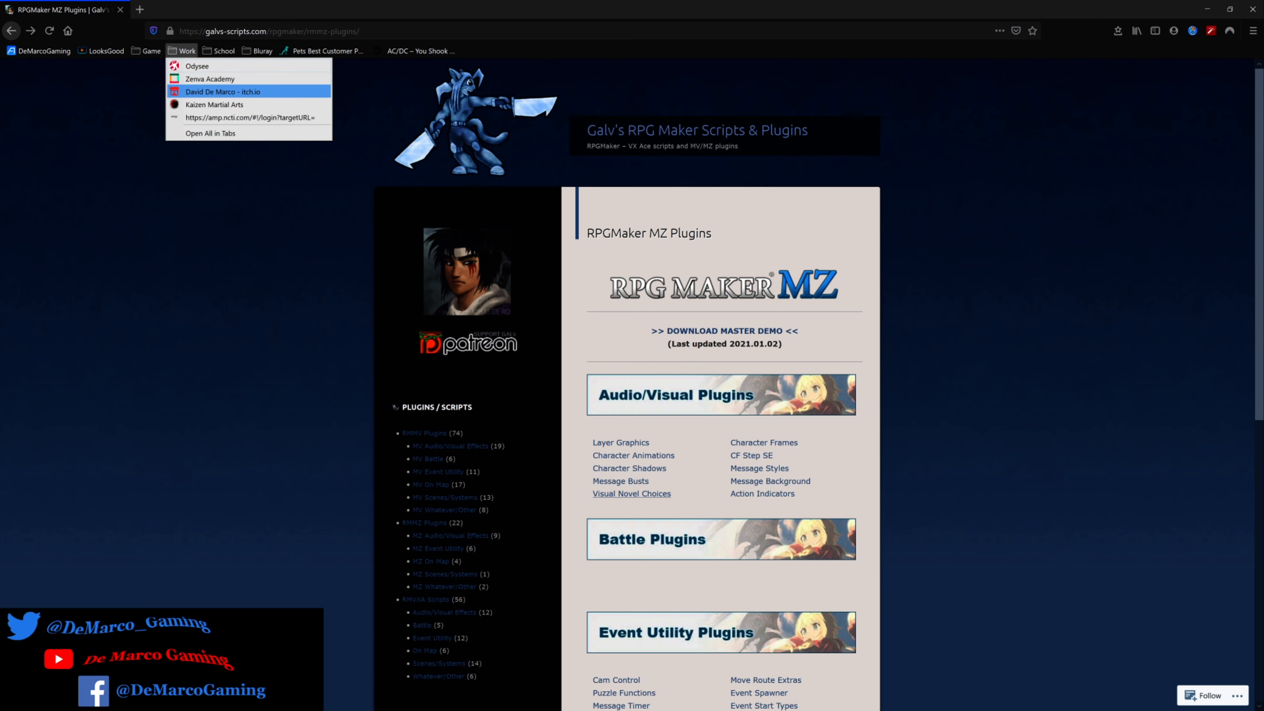
{"action": "left_click", "coordinate": [224, 91]}
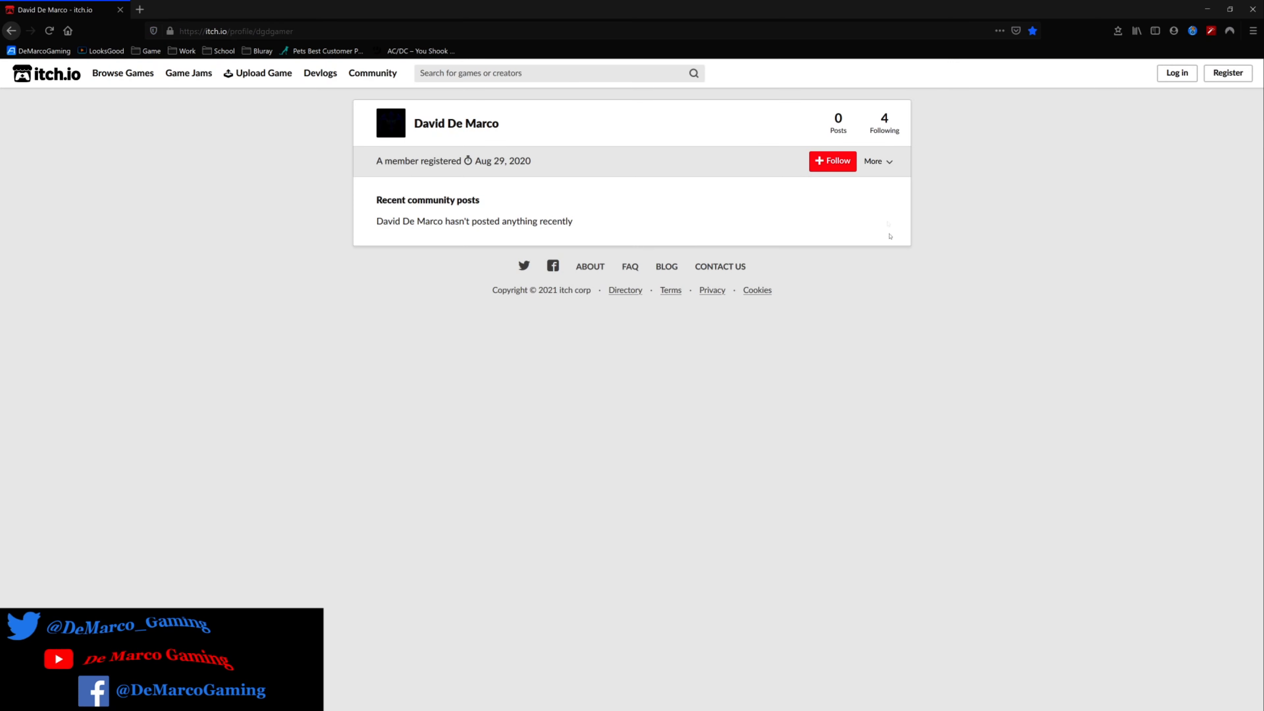
{"action": "left_click", "coordinate": [1166, 76]}
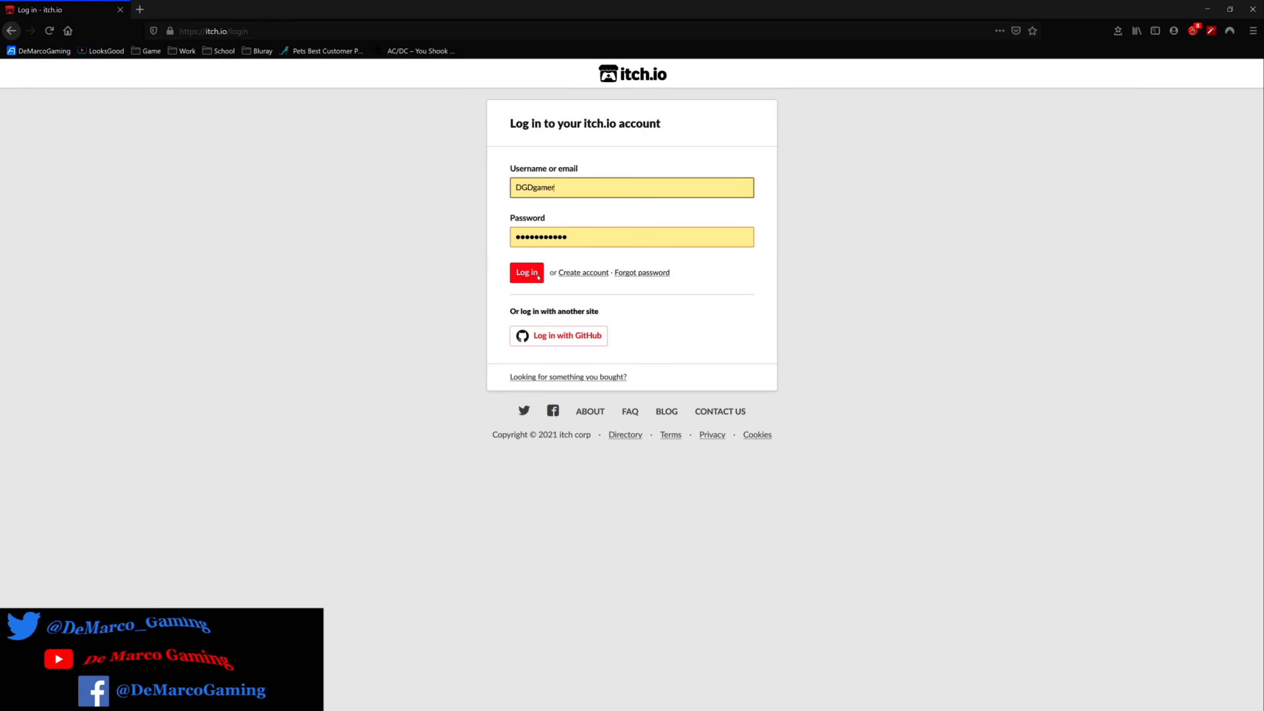
{"action": "key", "text": "Return"}
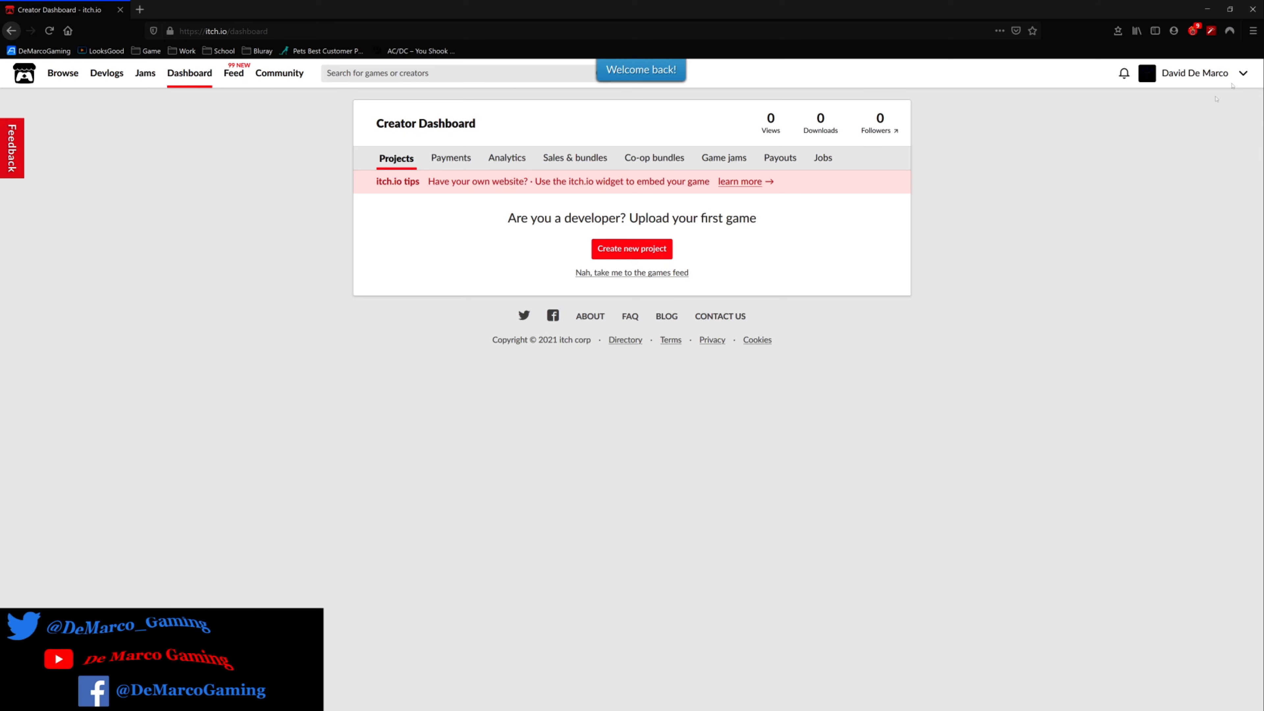
{"action": "left_click", "coordinate": [1181, 114]}
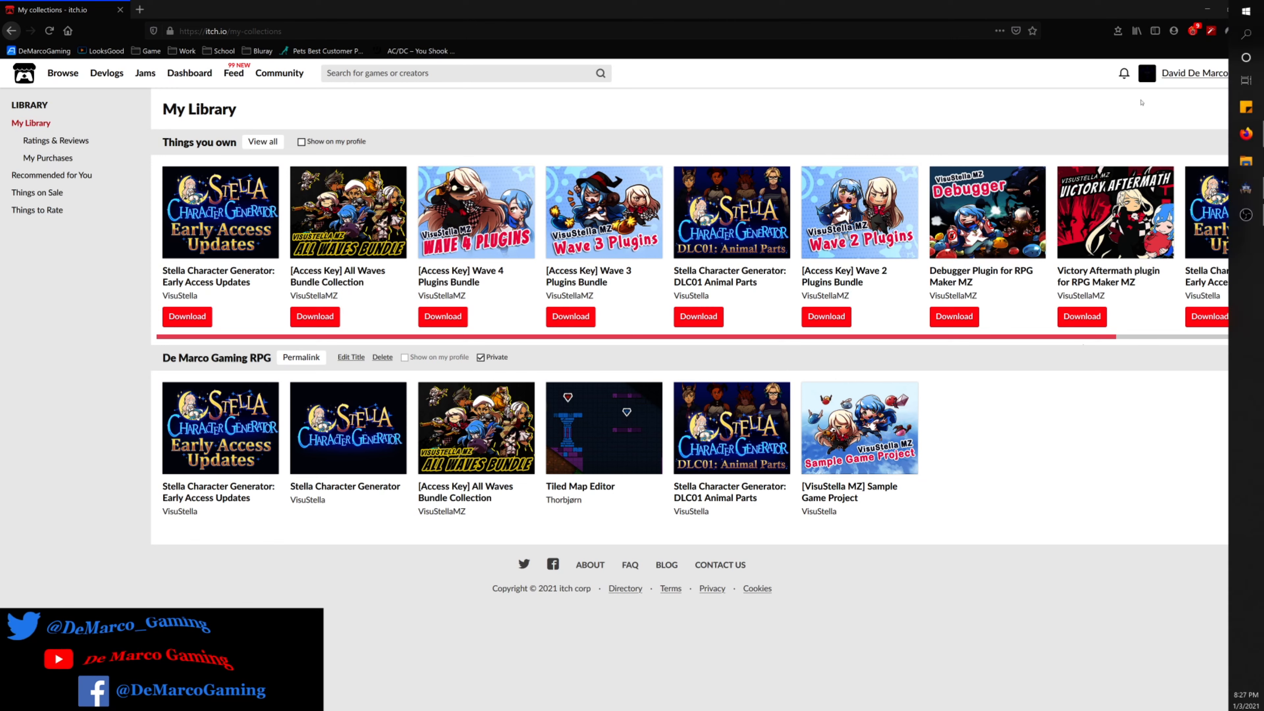
Switch to RPG Maker MZ, examine the tiered VisuMZ plugins in the project's plugin list, and select VisuMZ_2_QuestSystem.
{"action": "left_click", "coordinate": [1206, 10]}
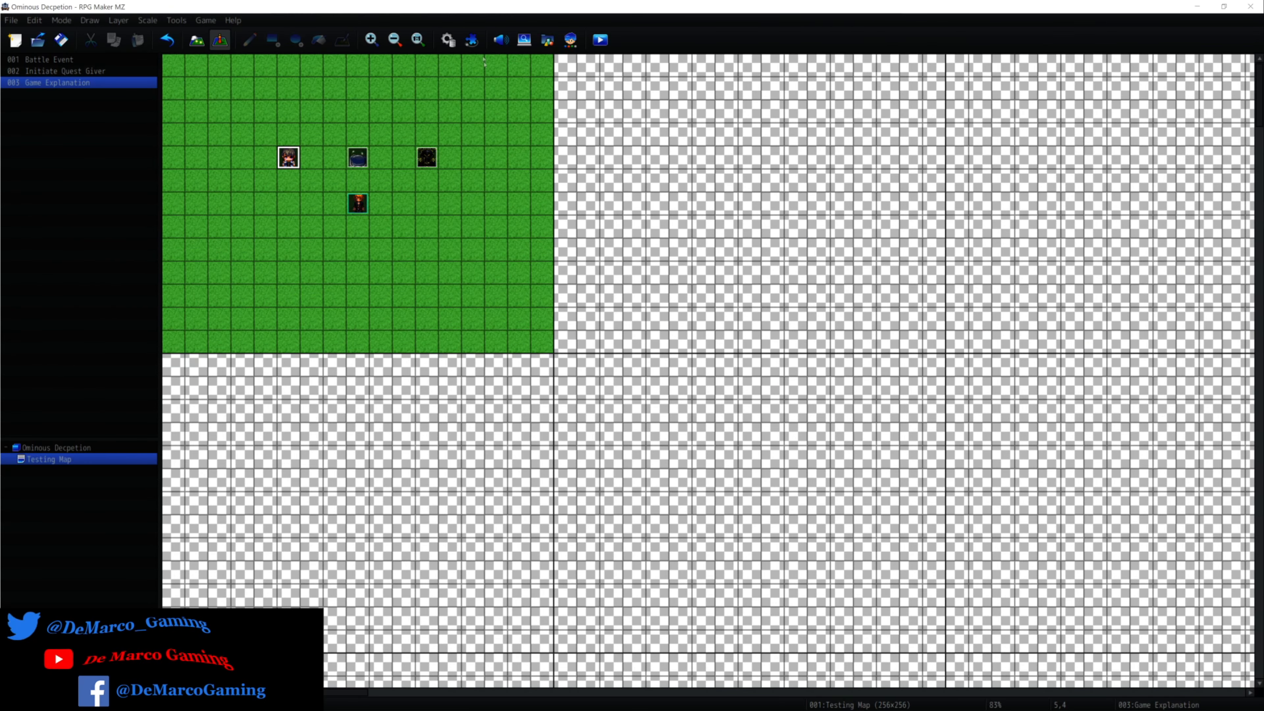
{"action": "left_click", "coordinate": [473, 42]}
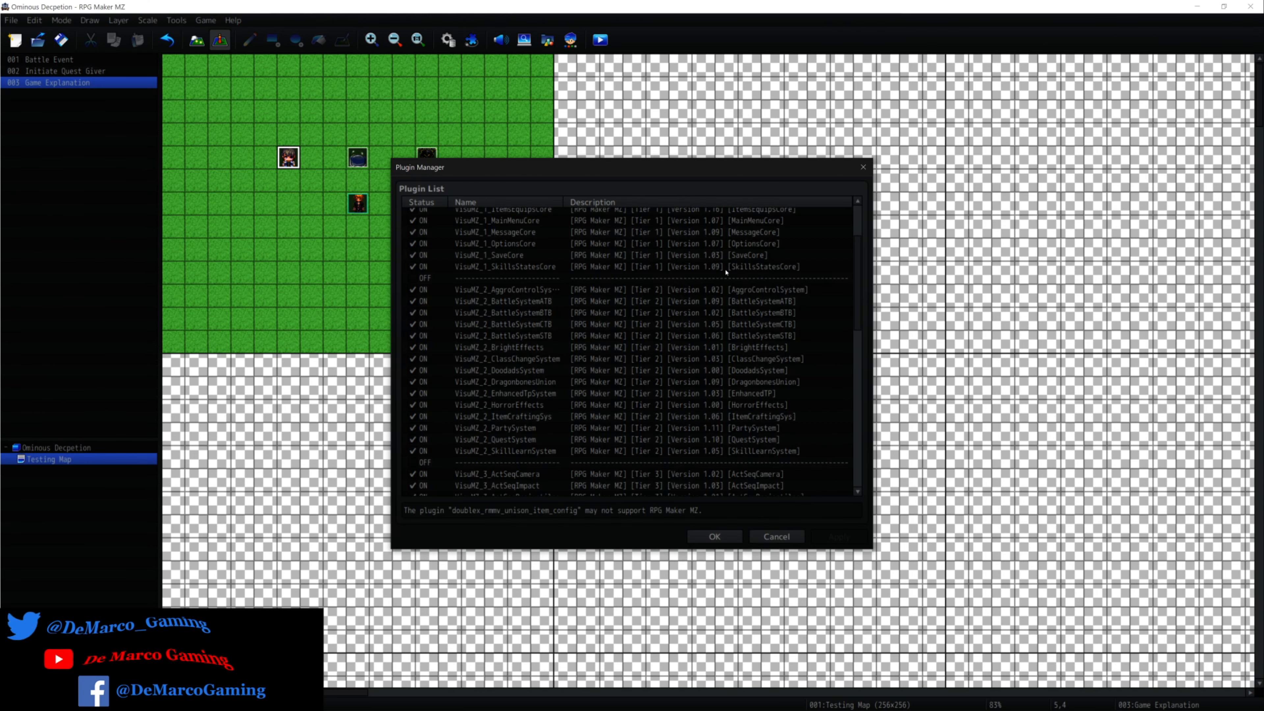
{"action": "scroll", "coordinate": [726, 272], "scroll_direction": "up", "scroll_amount": 3}
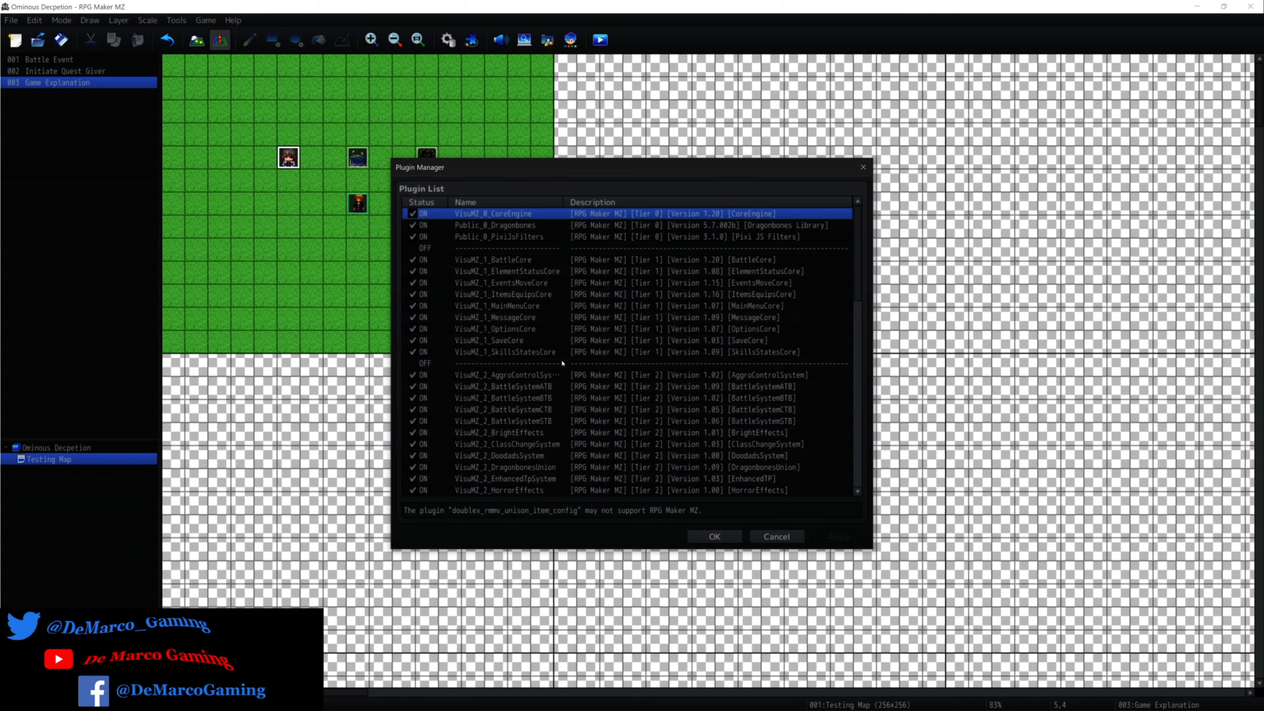
{"action": "scroll", "coordinate": [562, 363], "scroll_direction": "down", "scroll_amount": 1}
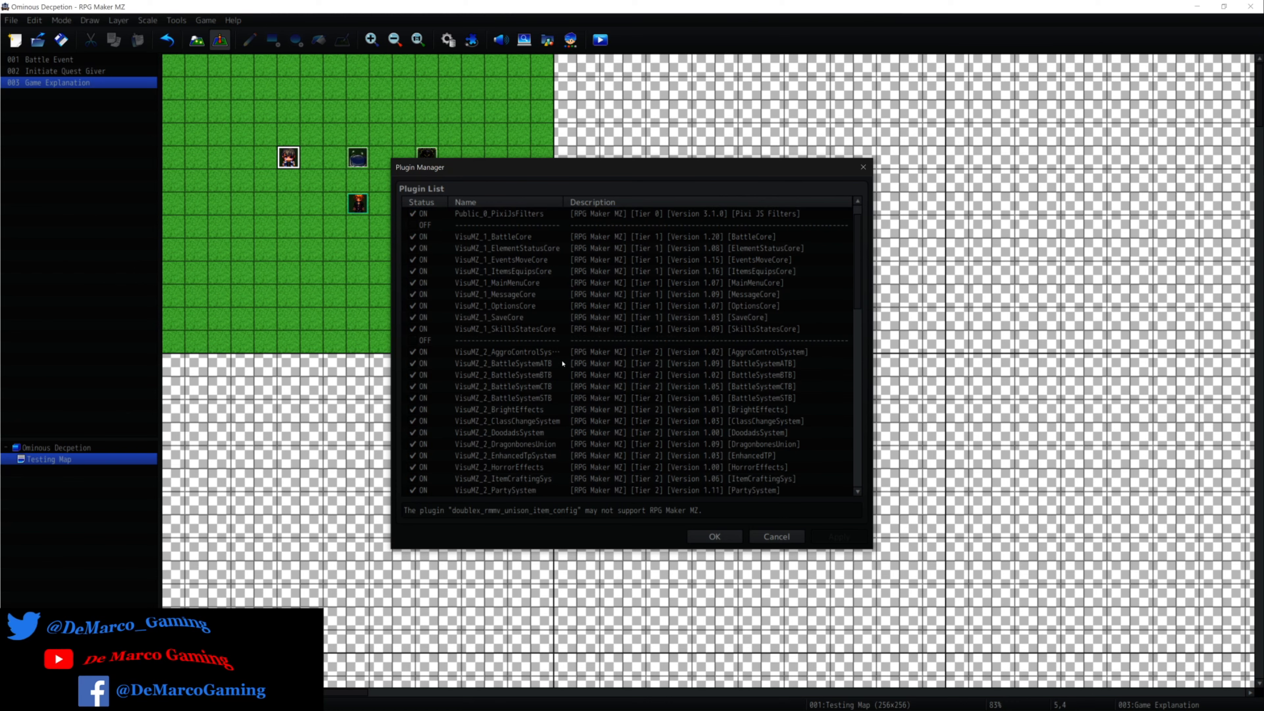
{"action": "scroll", "coordinate": [563, 364], "scroll_direction": "down", "scroll_amount": 3}
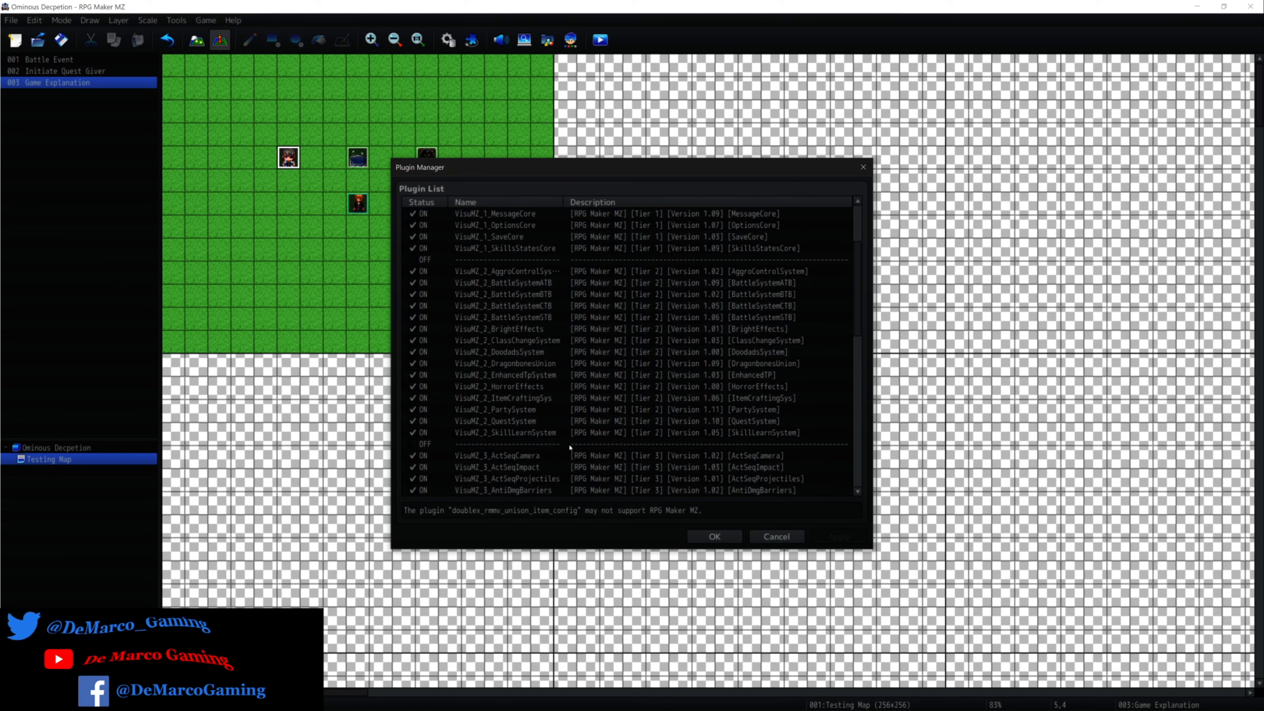
{"action": "scroll", "coordinate": [570, 447], "scroll_direction": "up", "scroll_amount": 1}
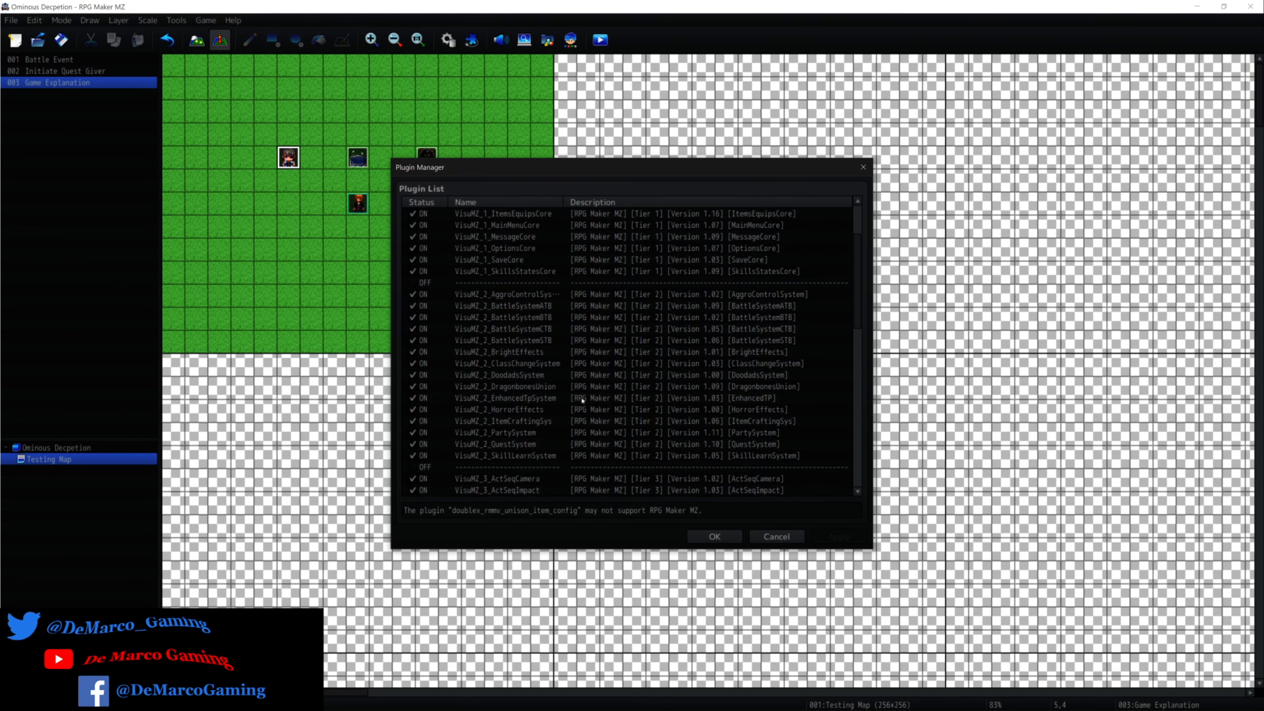
{"action": "scroll", "coordinate": [509, 450], "scroll_direction": "down", "scroll_amount": 1}
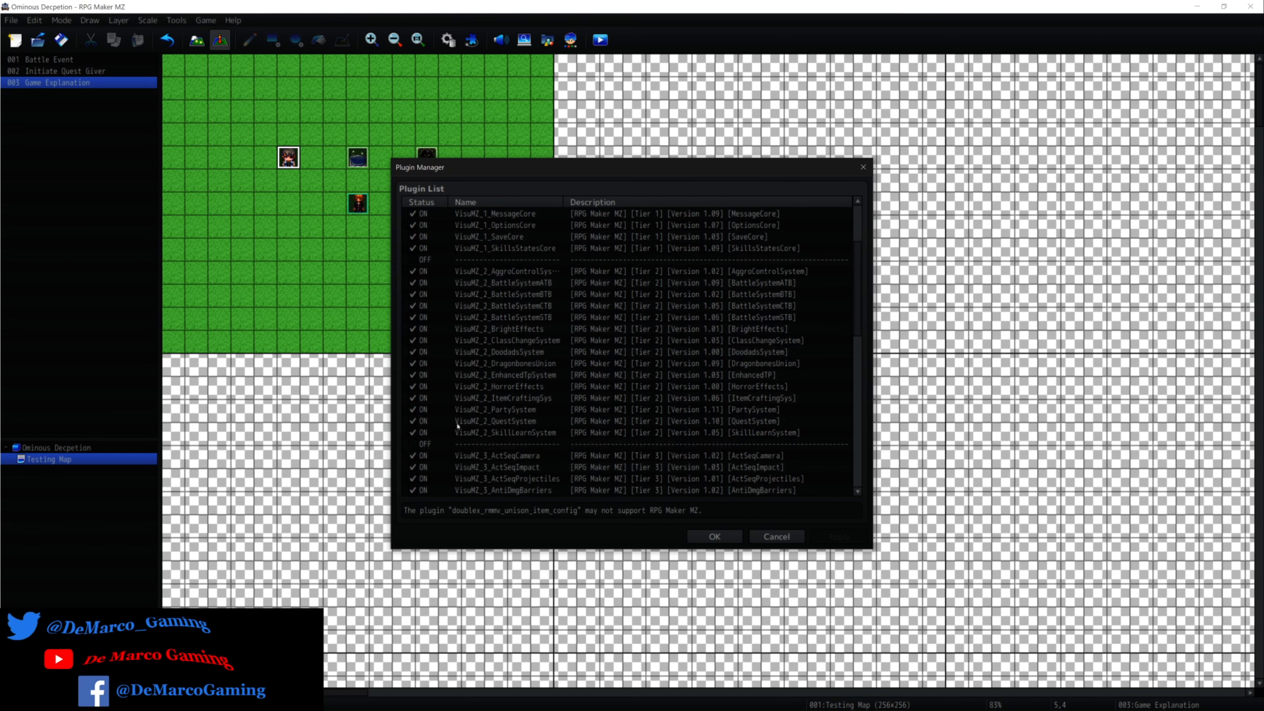
{"action": "left_click", "coordinate": [541, 421]}
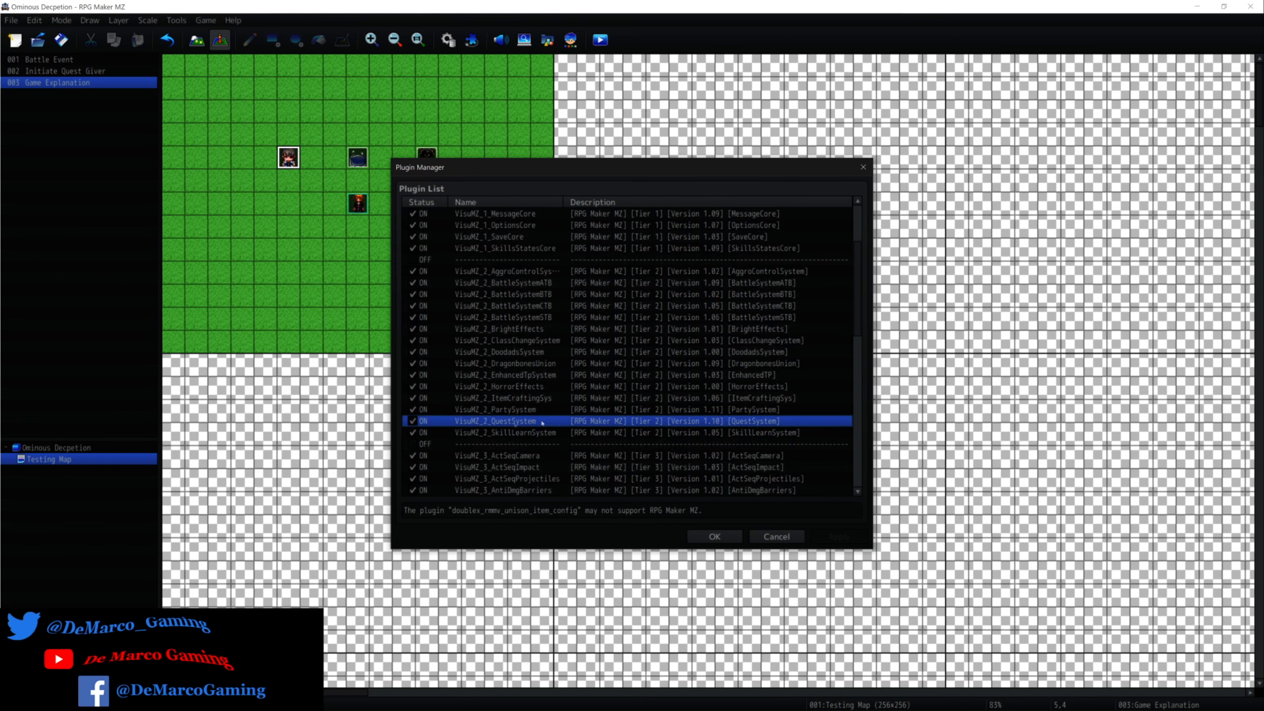
{"action": "left_click", "coordinate": [727, 538]}
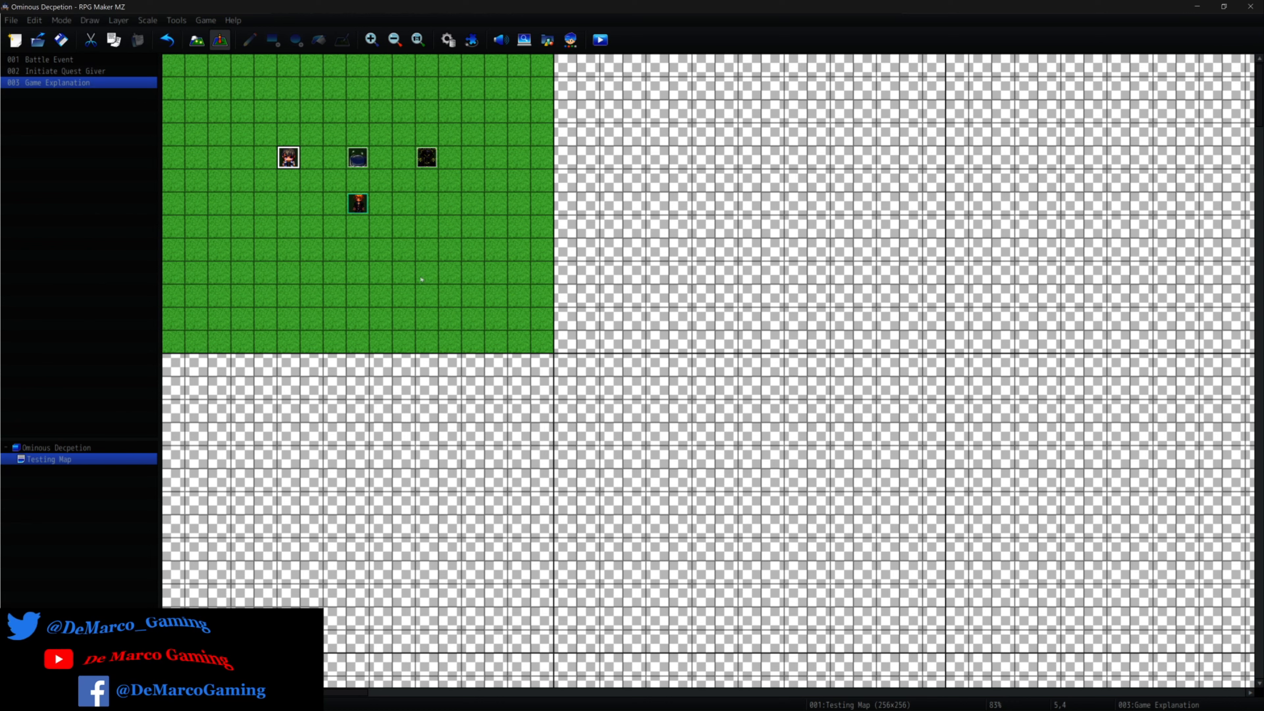
Save the changes to the current game while starting a new project, and leave the new project setup without creating one.
{"action": "left_click", "coordinate": [12, 21]}
{"action": "left_click", "coordinate": [49, 35]}
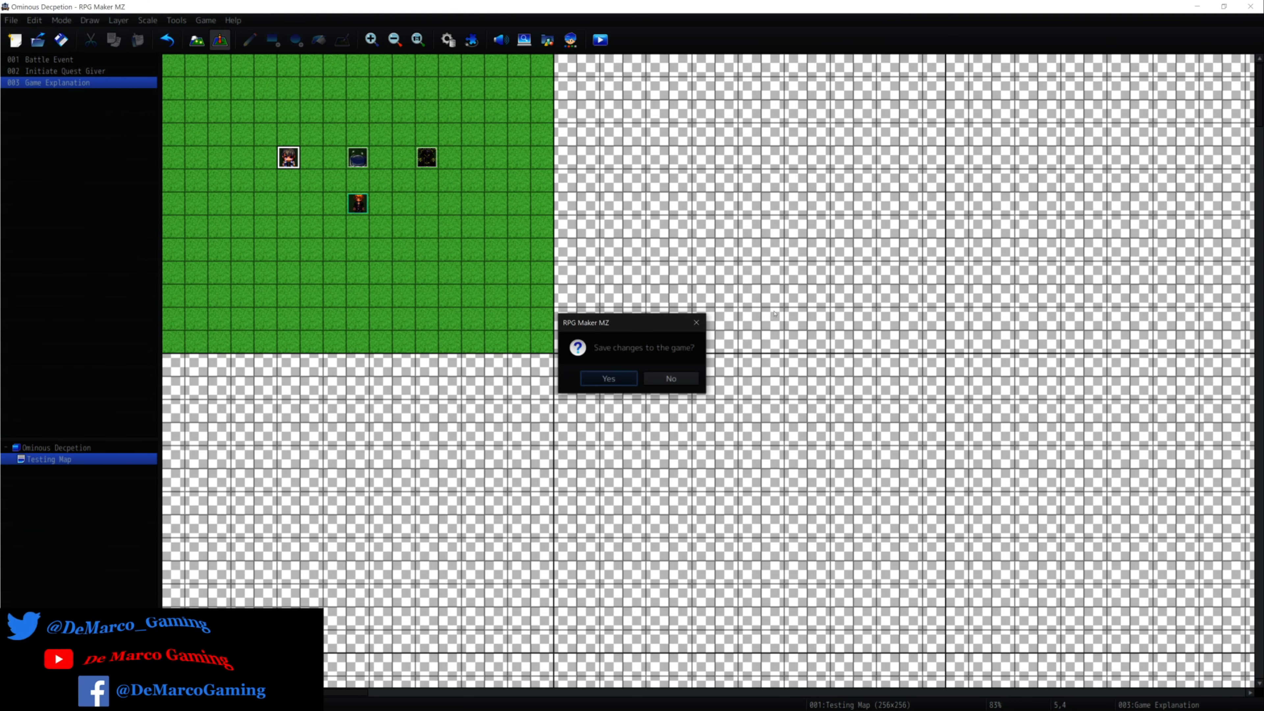
{"action": "left_click", "coordinate": [607, 379]}
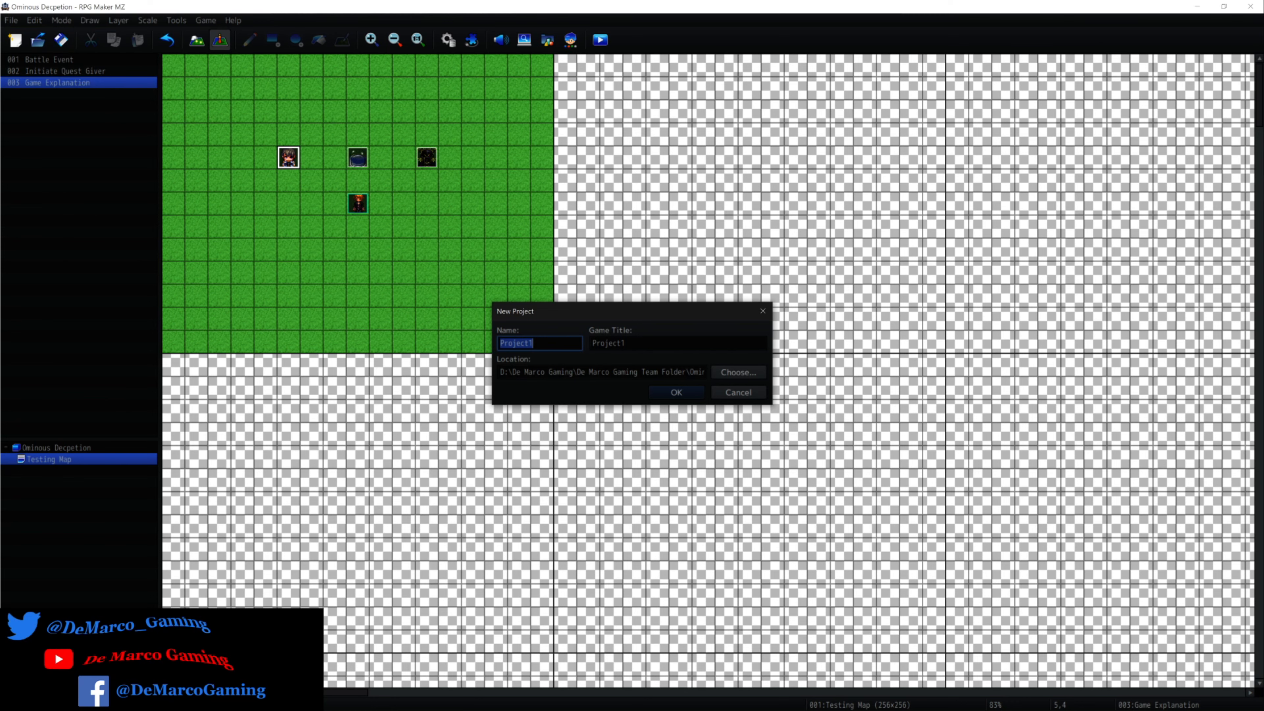
{"action": "left_click", "coordinate": [761, 391]}
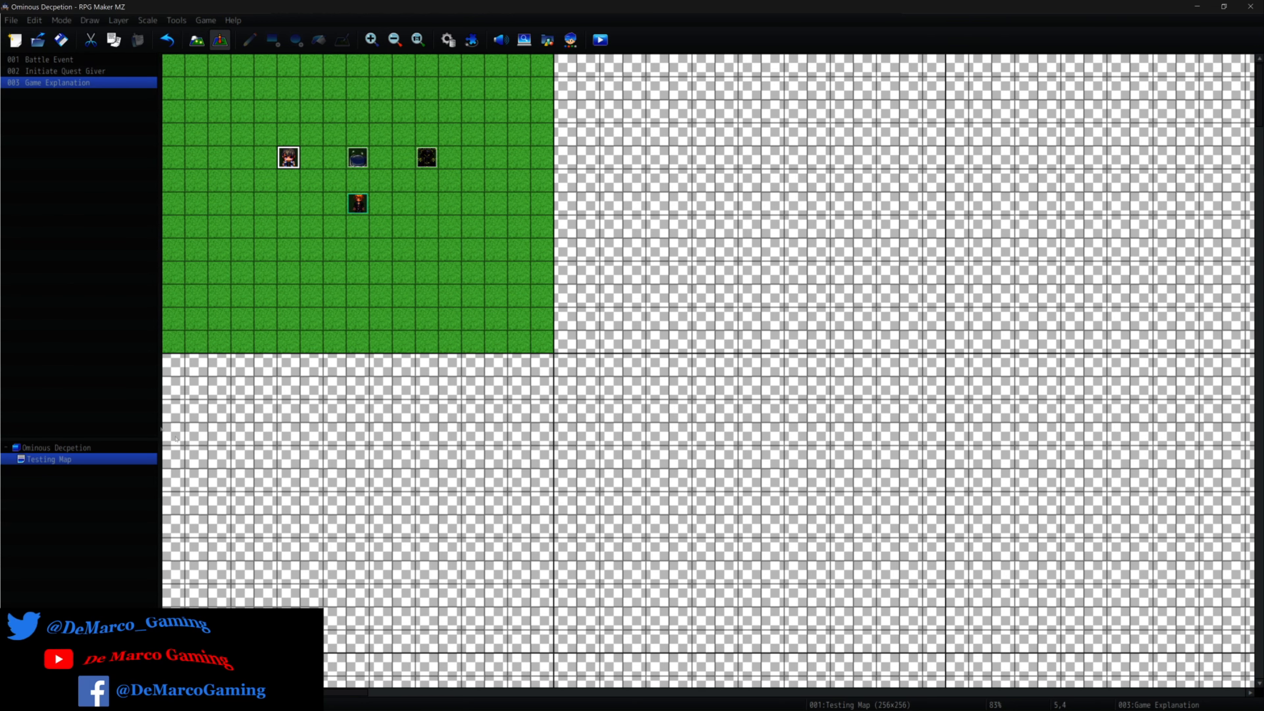
Show the tile palette in map editing, select the light grass tile, and return to event editing.
{"action": "left_click", "coordinate": [197, 40]}
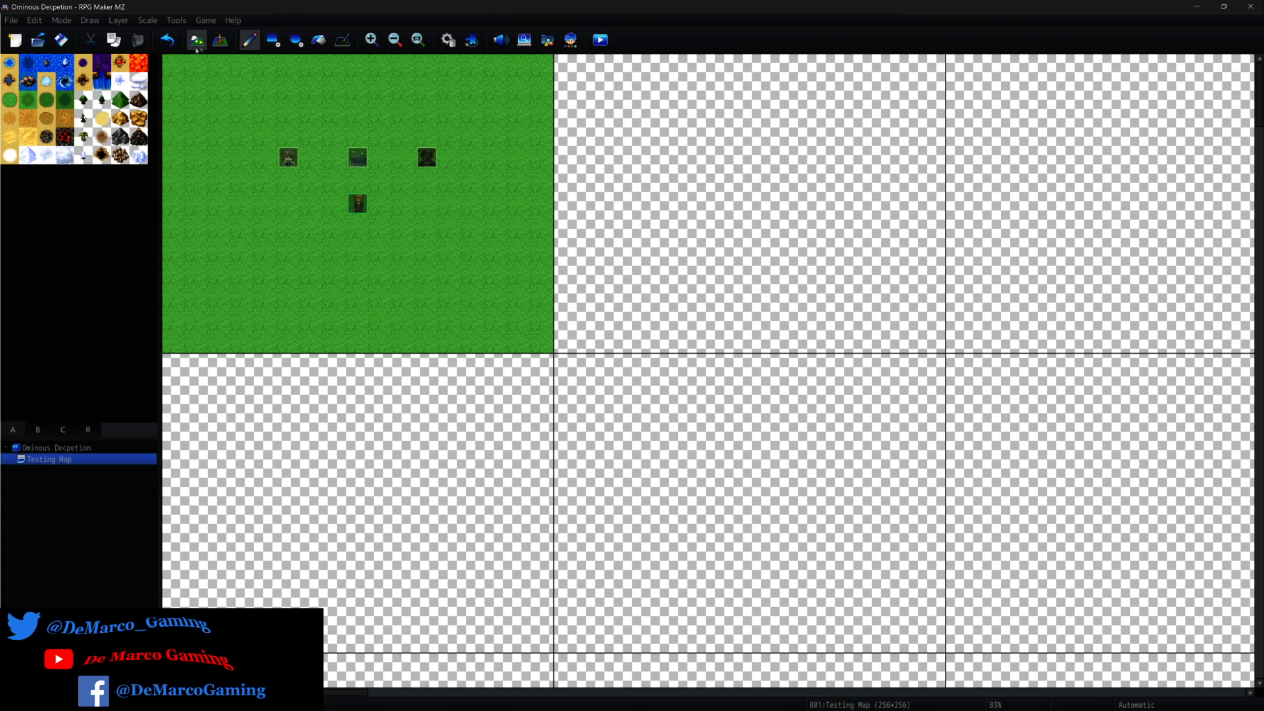
{"action": "left_click", "coordinate": [9, 100]}
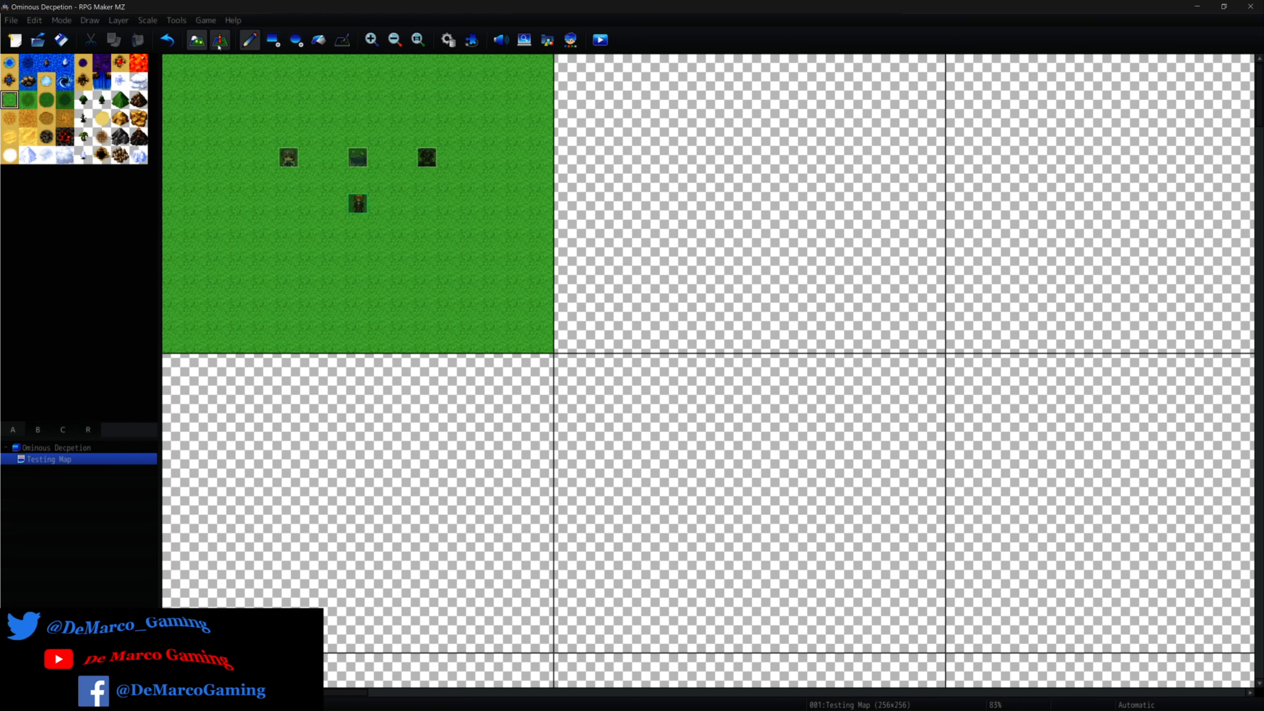
{"action": "left_click", "coordinate": [220, 41]}
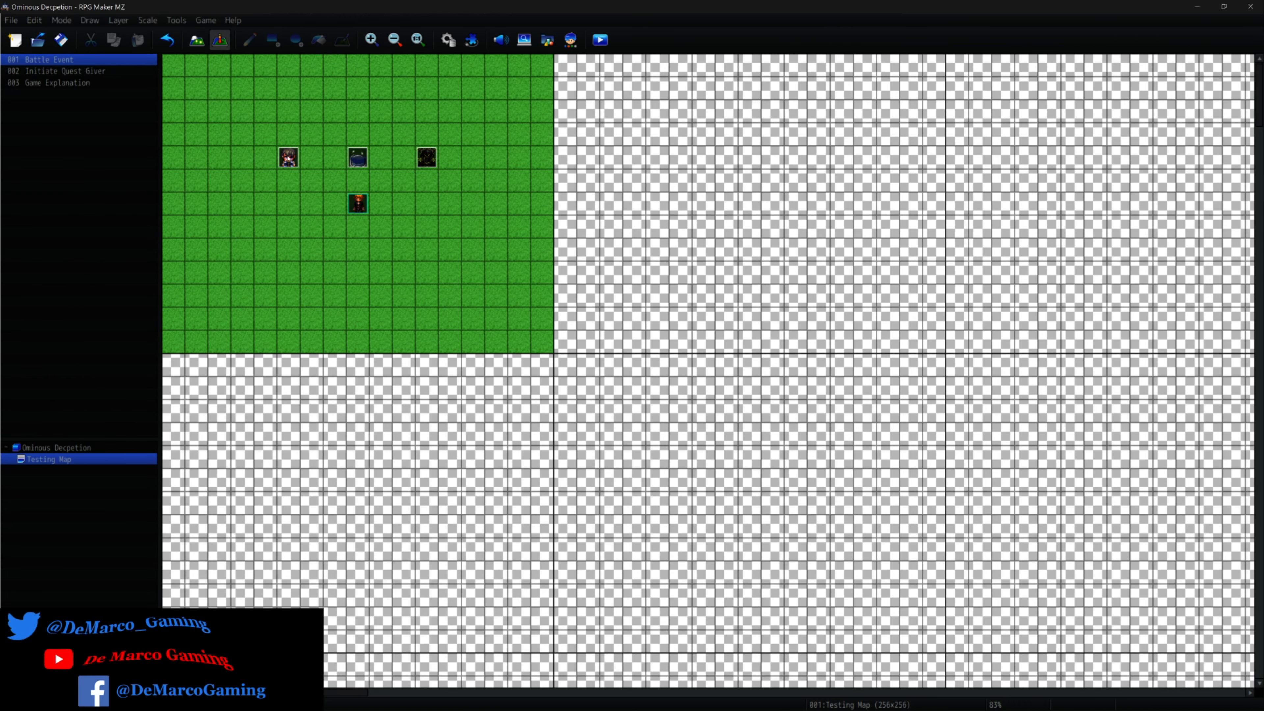
Set the player's starting position to tile 8,8 on the Testing Map.
{"action": "right_click", "coordinate": [355, 243]}
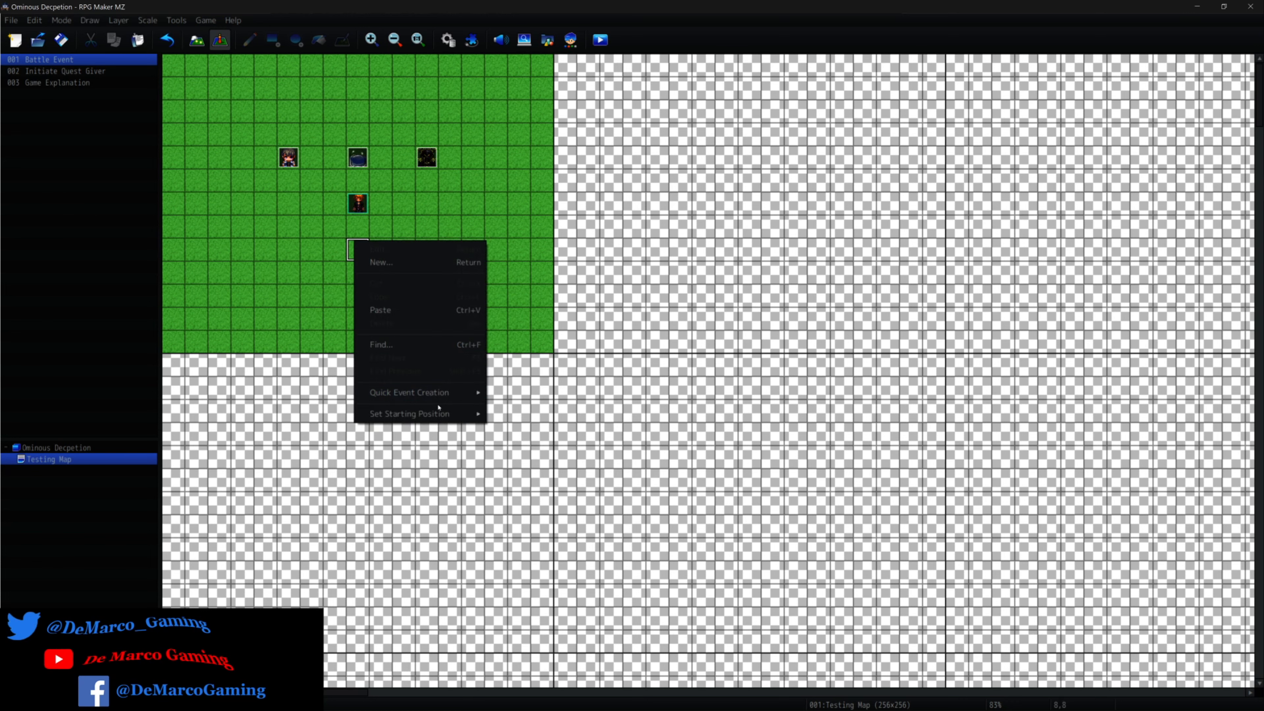
{"action": "mouse_move", "coordinate": [440, 417]}
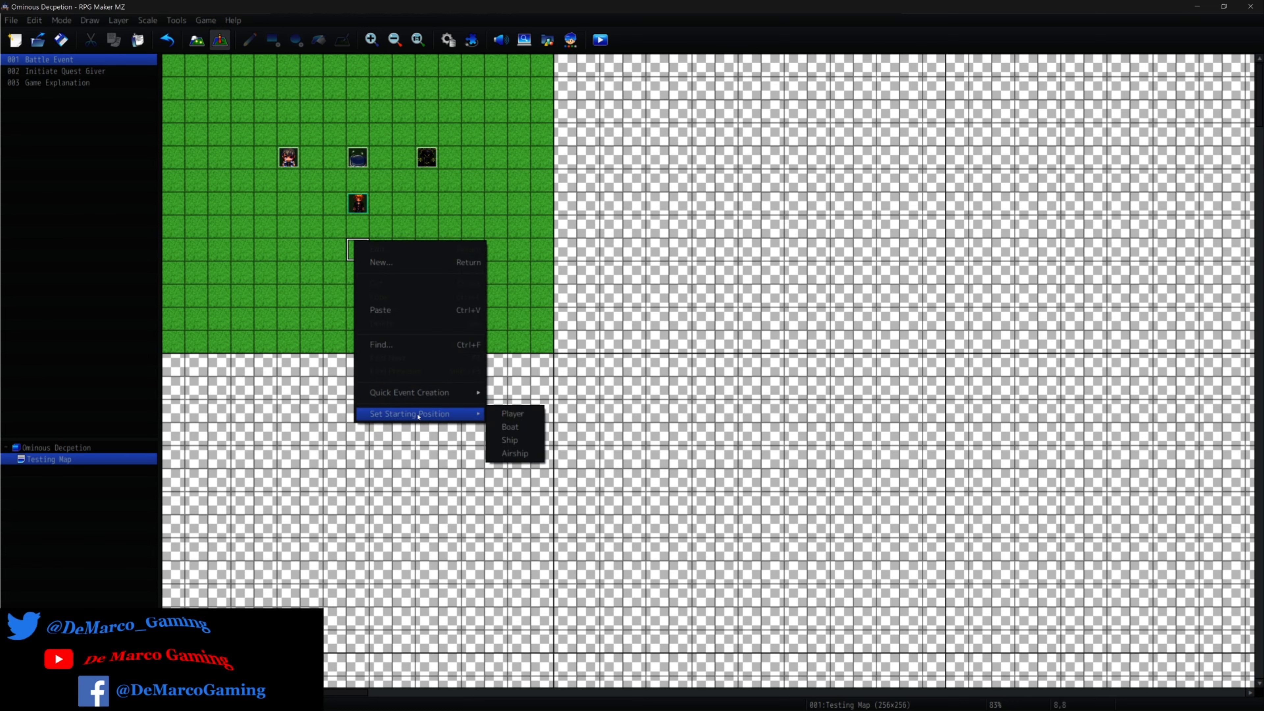
{"action": "left_click", "coordinate": [509, 418]}
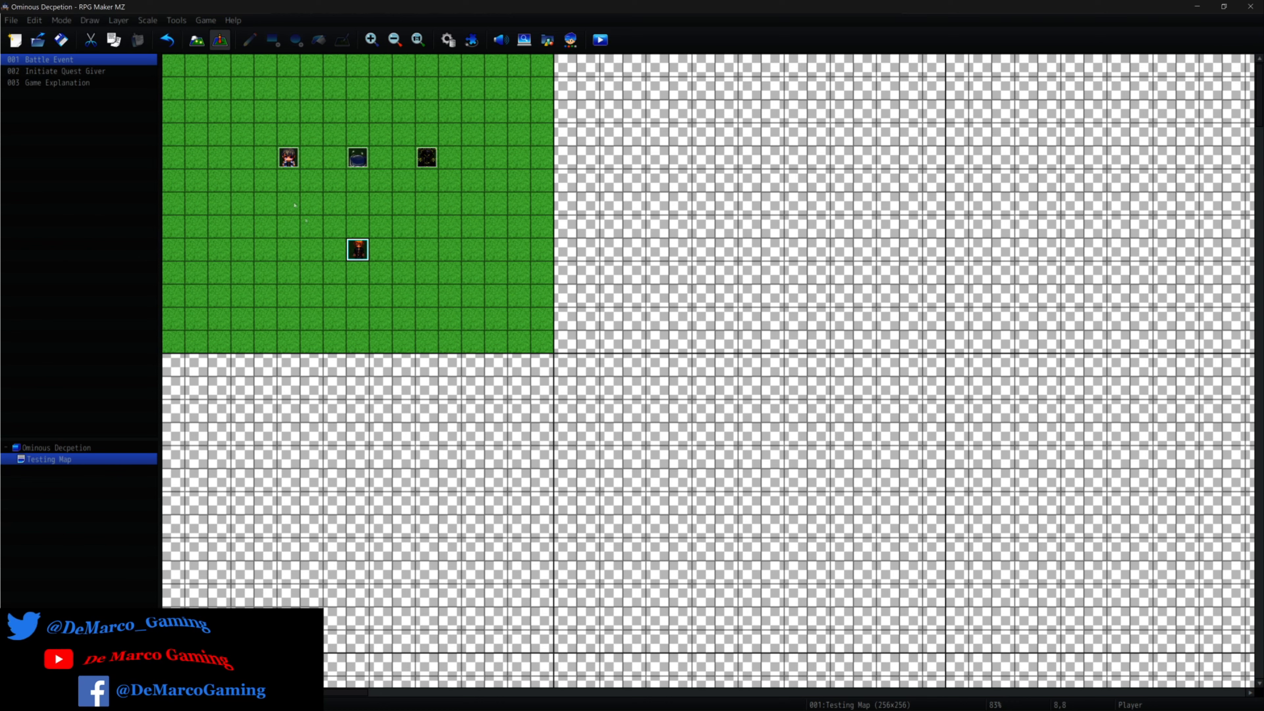
{"action": "right_click", "coordinate": [285, 184]}
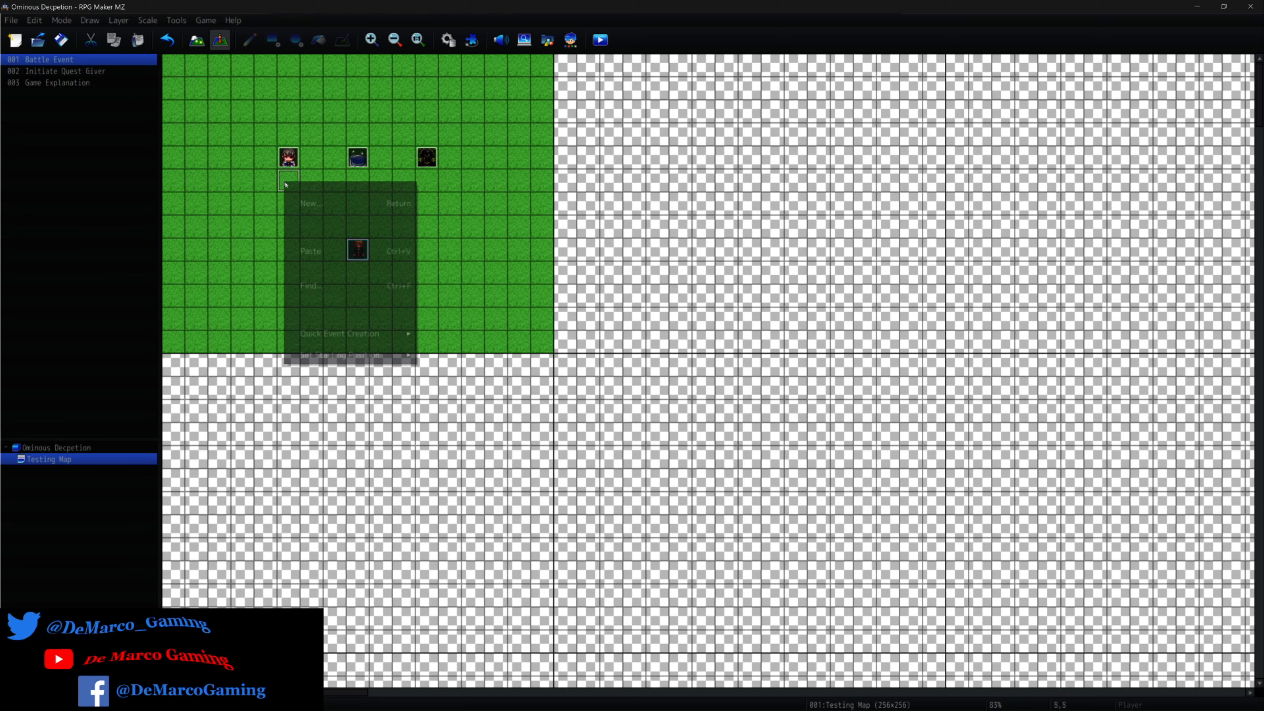
{"action": "left_click", "coordinate": [304, 200]}
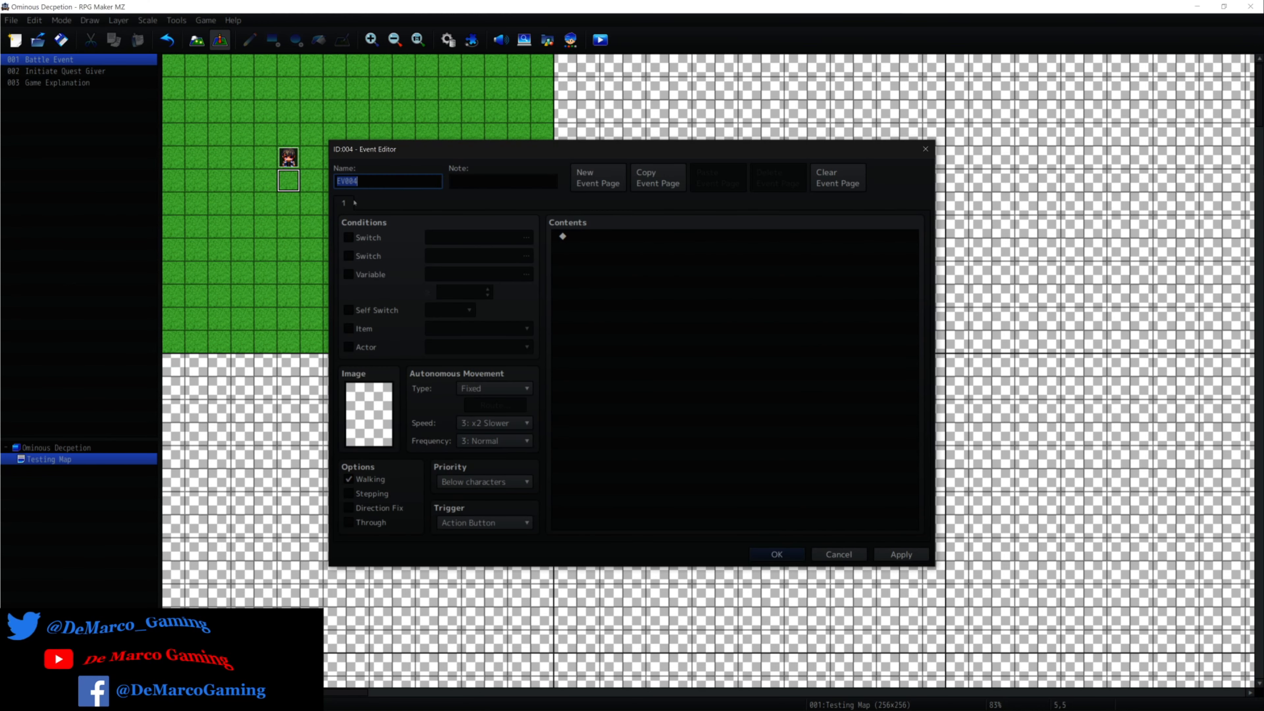
{"action": "left_click", "coordinate": [925, 149]}
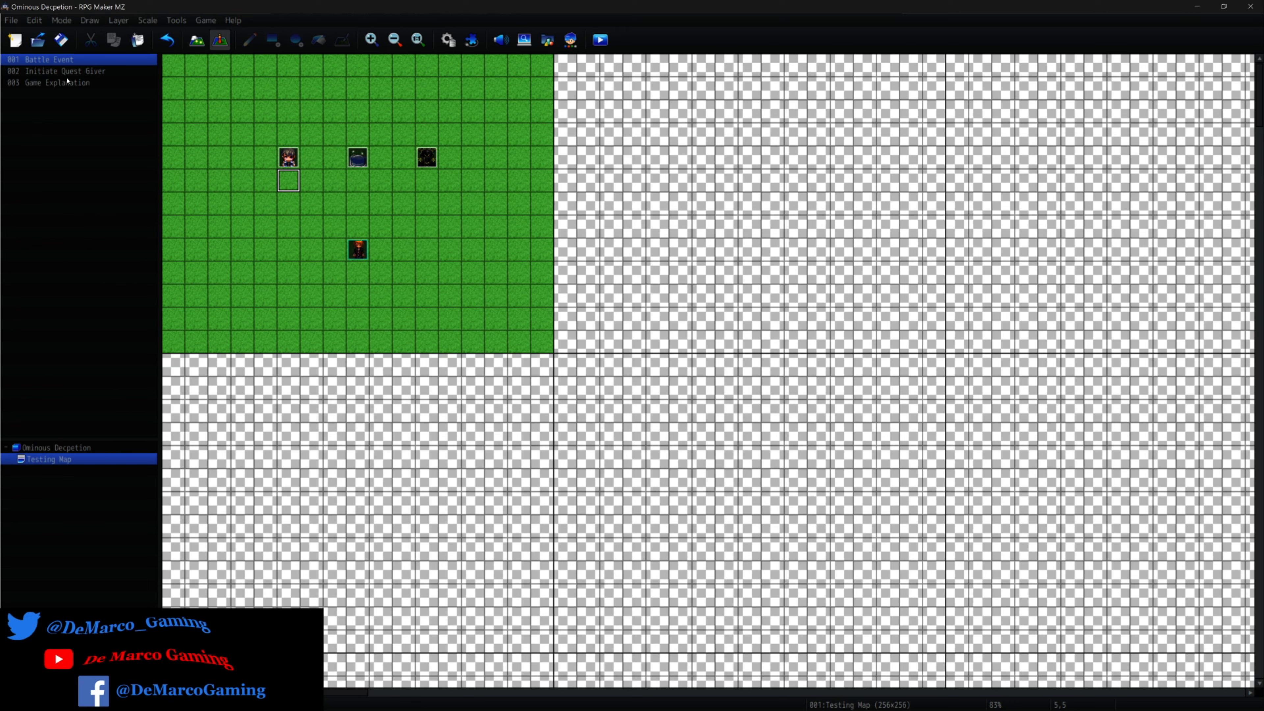
Go through the events of the Testing Map and select the Game Explanation event.
{"action": "key", "text": "Down"}
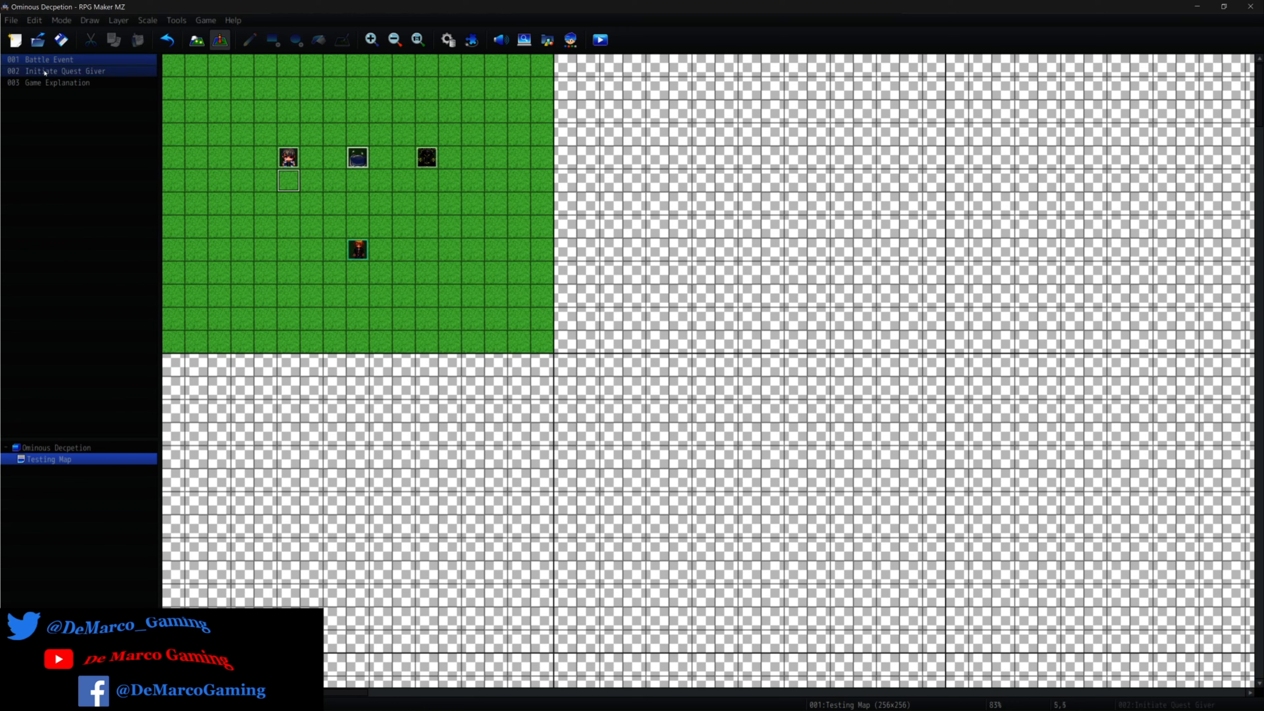
{"action": "key", "text": "Down"}
{"action": "left_click", "coordinate": [33, 61]}
{"action": "left_click", "coordinate": [37, 82]}
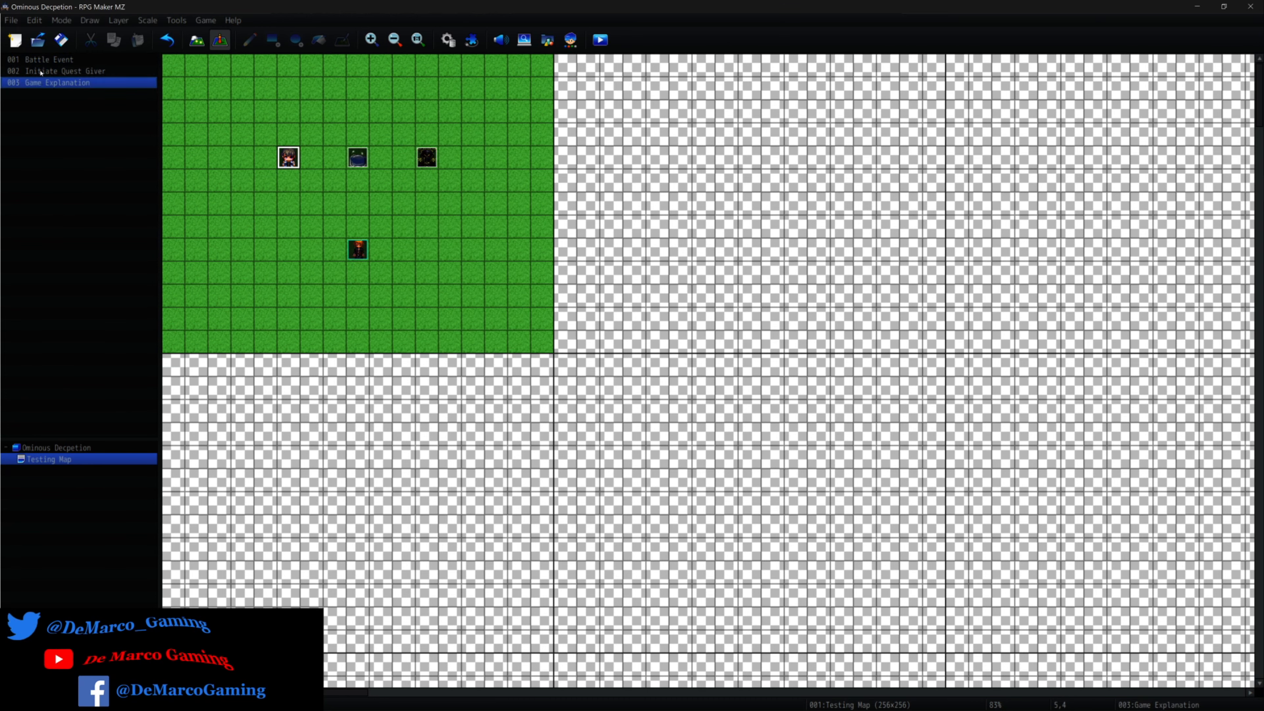
Open the Battle Event from the event list to view its contents and close it without changes.
{"action": "left_click", "coordinate": [40, 72]}
{"action": "right_click", "coordinate": [39, 60]}
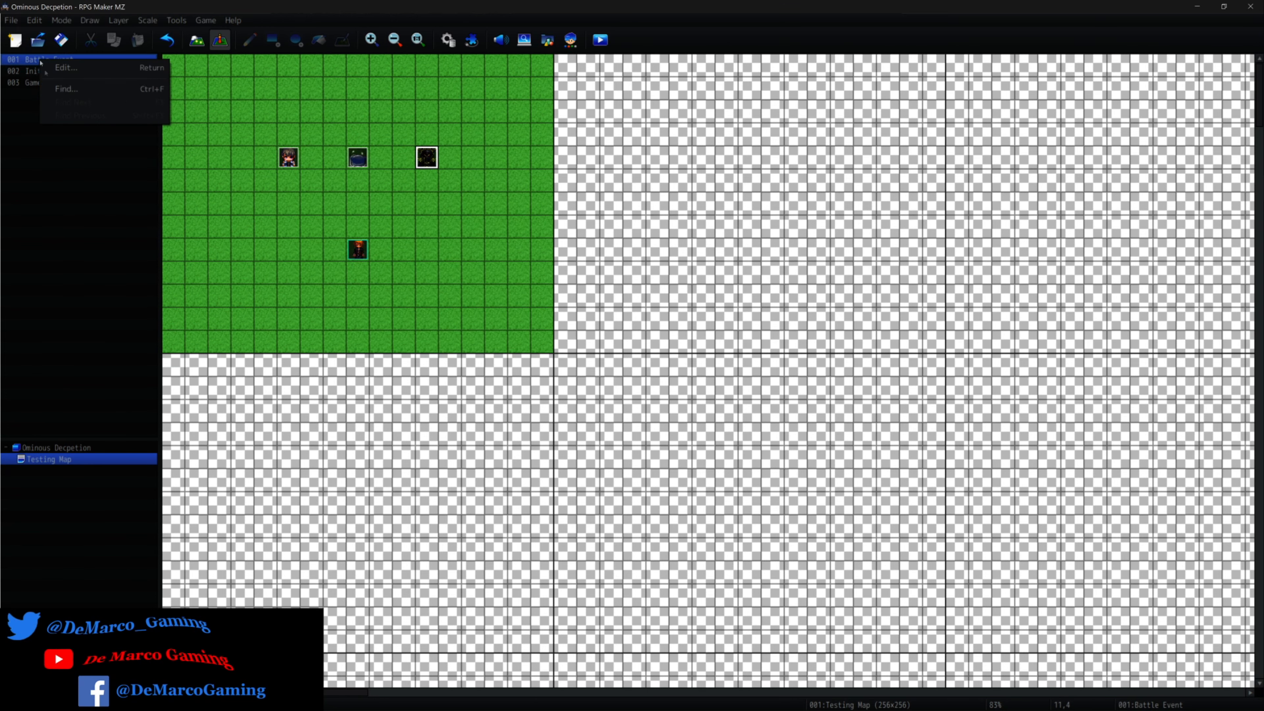
{"action": "left_click", "coordinate": [29, 128]}
{"action": "right_click", "coordinate": [50, 59]}
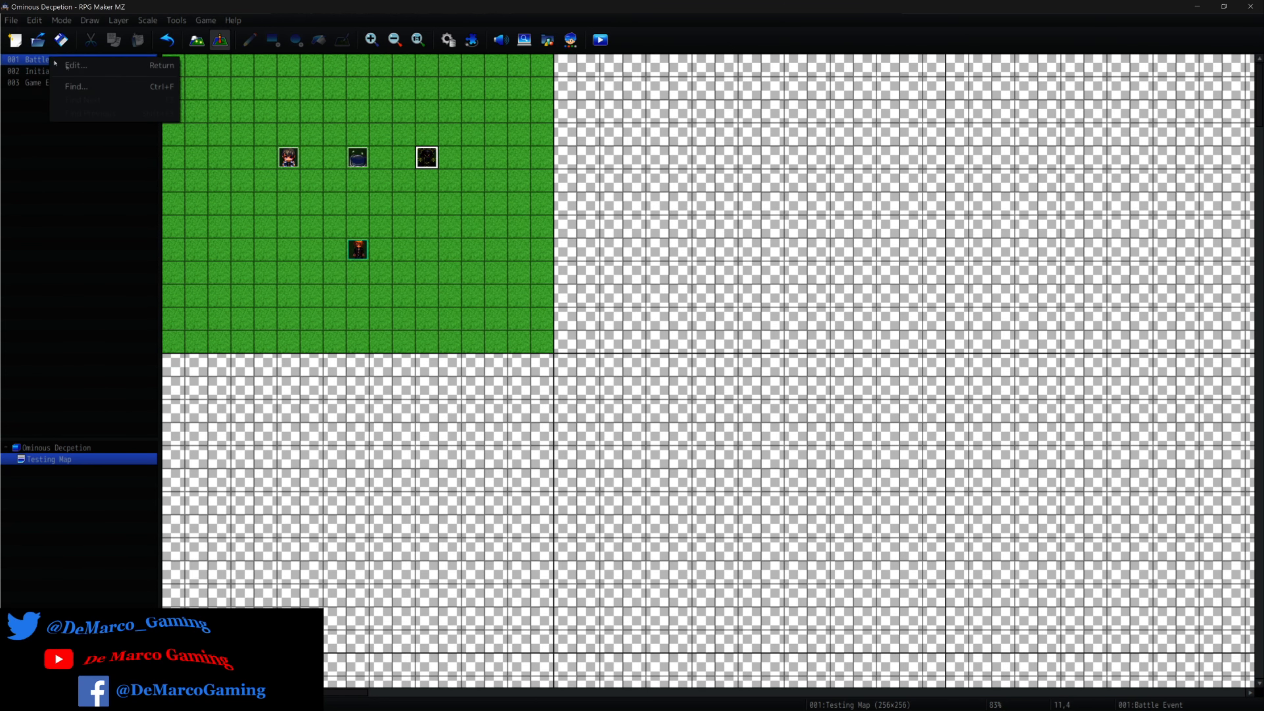
{"action": "left_click", "coordinate": [70, 66]}
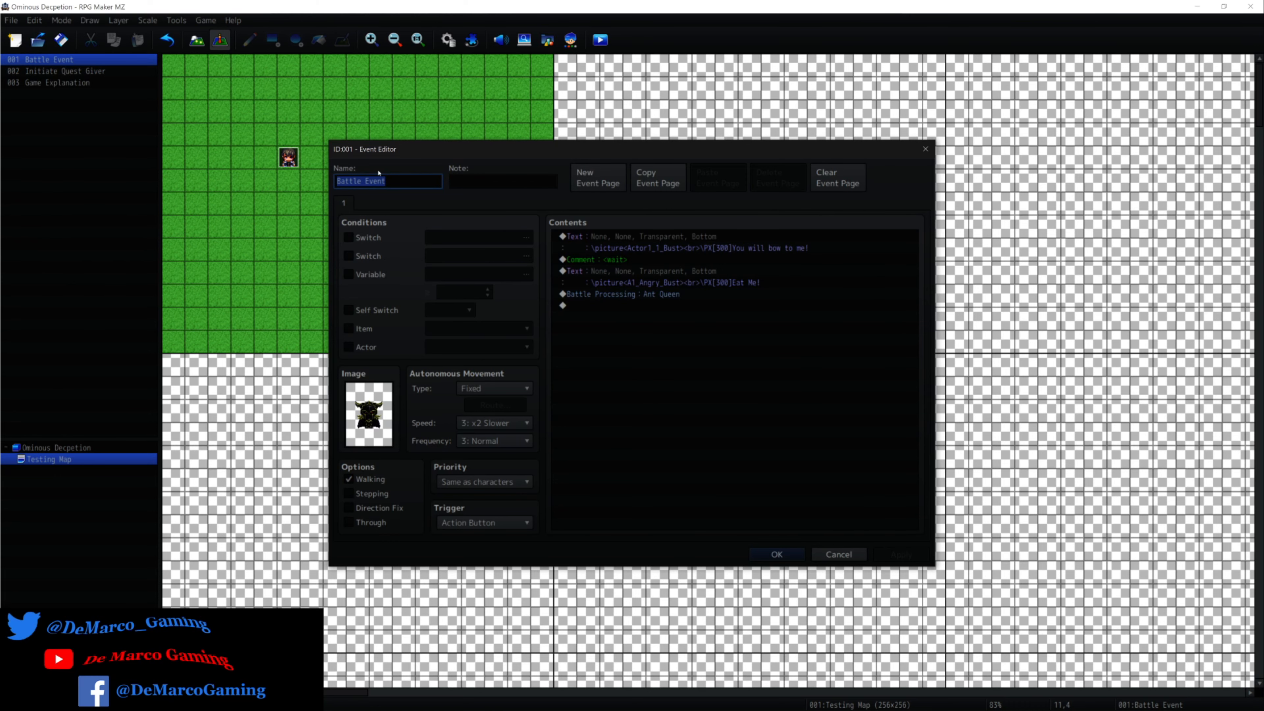
{"action": "left_click", "coordinate": [927, 148]}
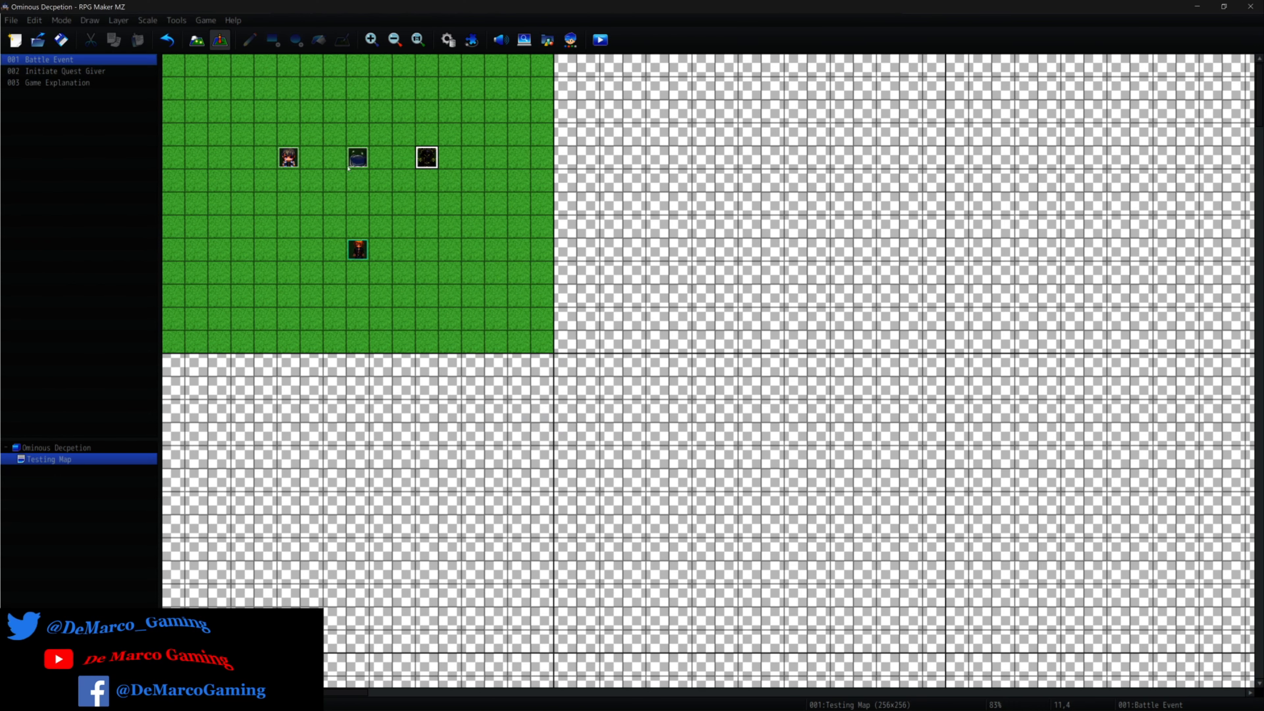
Open the Game Explanation event on the Testing Map for editing.
{"action": "left_click", "coordinate": [290, 160]}
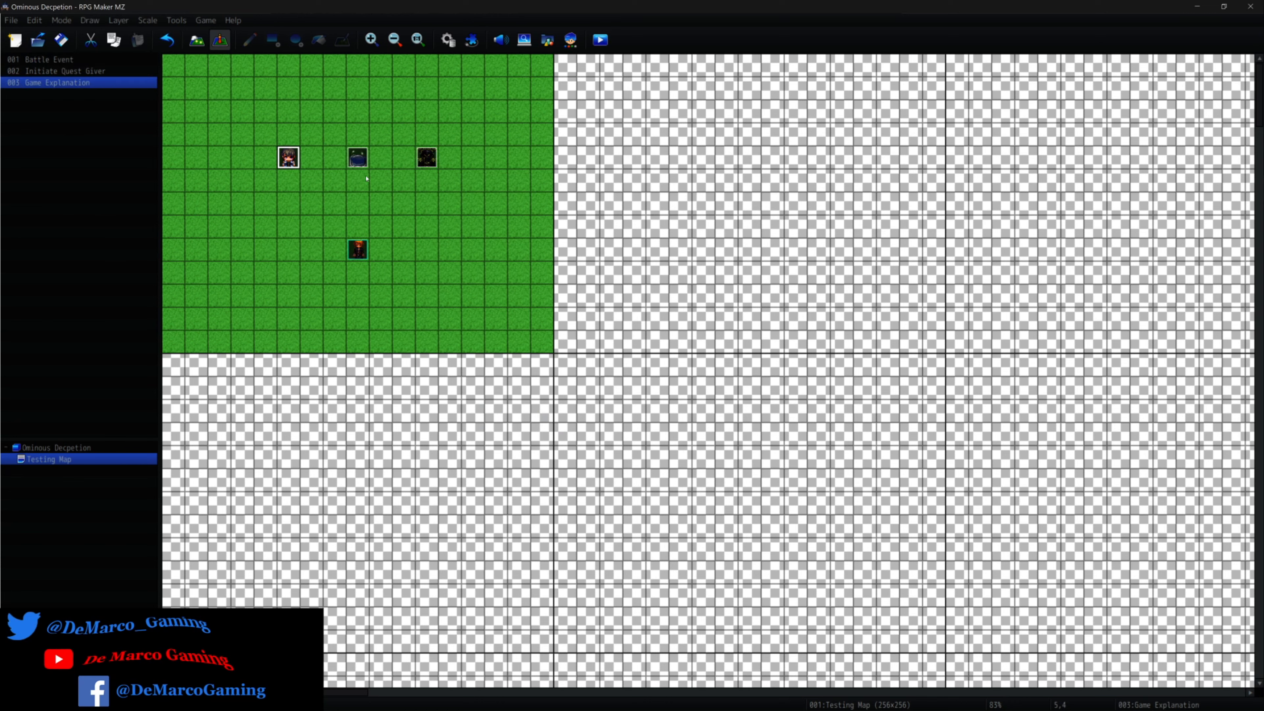
{"action": "right_click", "coordinate": [283, 160]}
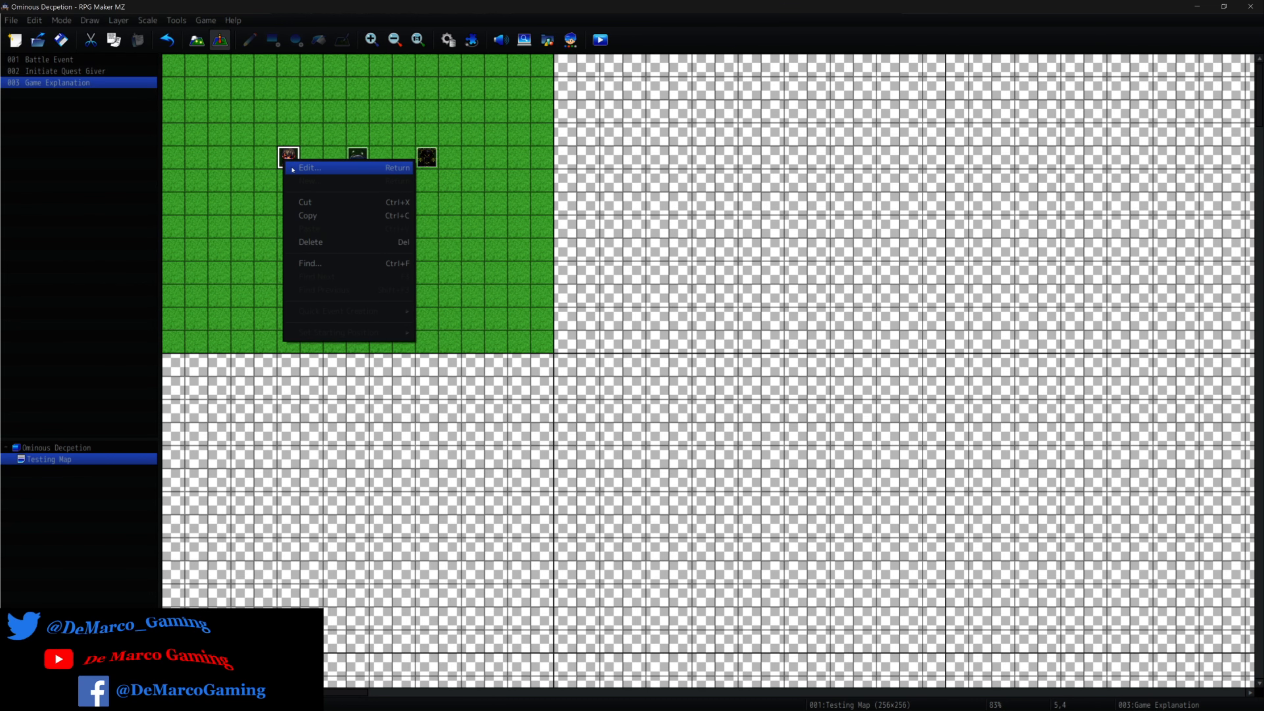
{"action": "left_click", "coordinate": [308, 168]}
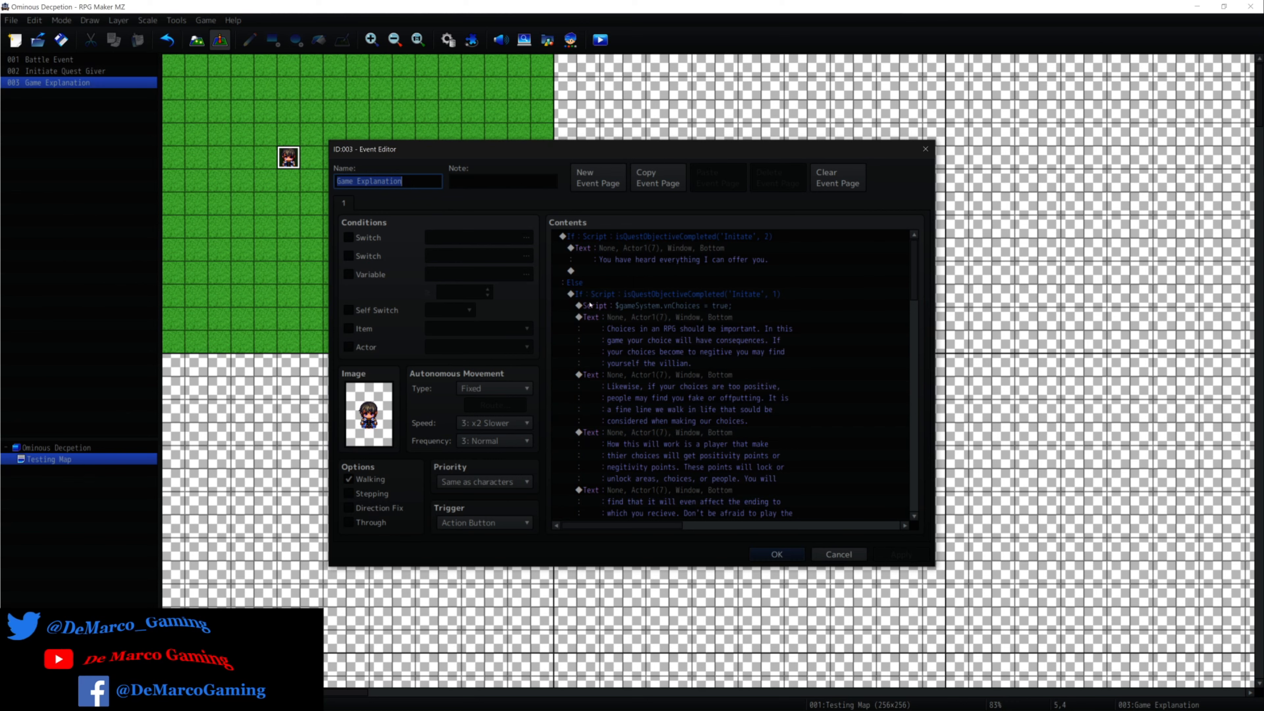
Go through the script call and the consecutive dialogue texts in the Game Explanation event's contents.
{"action": "left_click", "coordinate": [673, 306]}
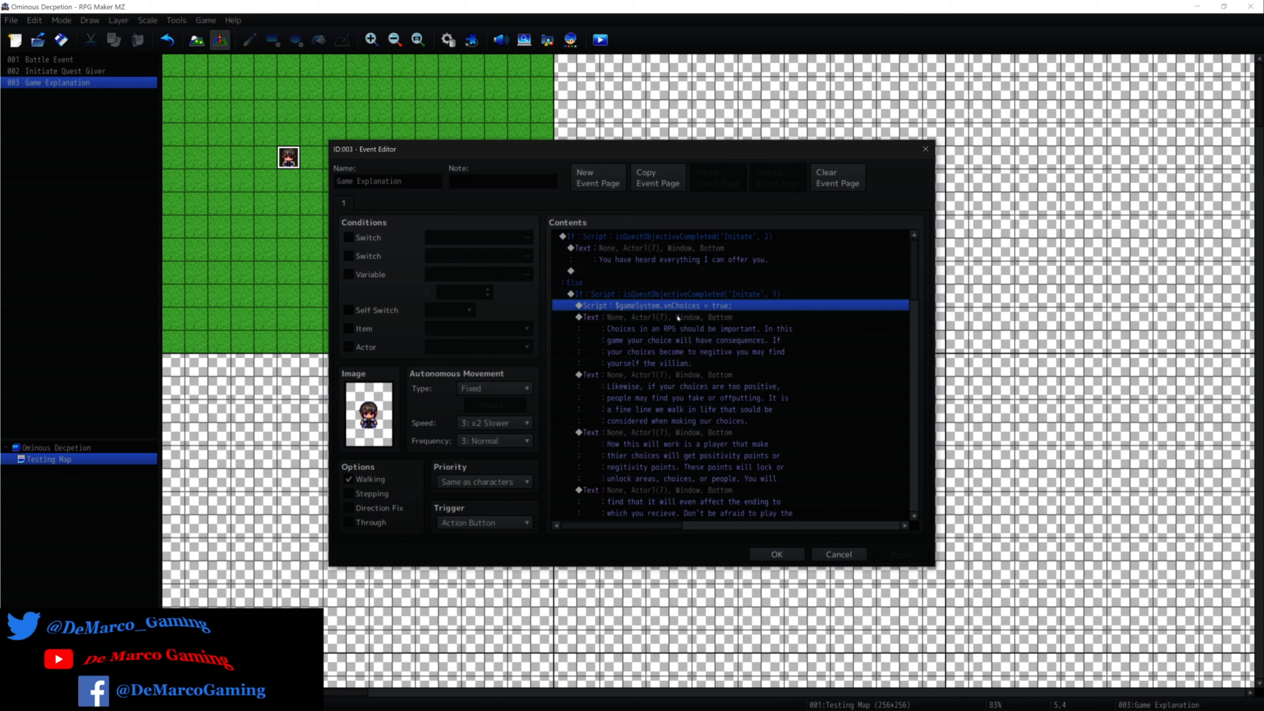
{"action": "left_click", "coordinate": [679, 324]}
{"action": "left_click", "coordinate": [702, 388]}
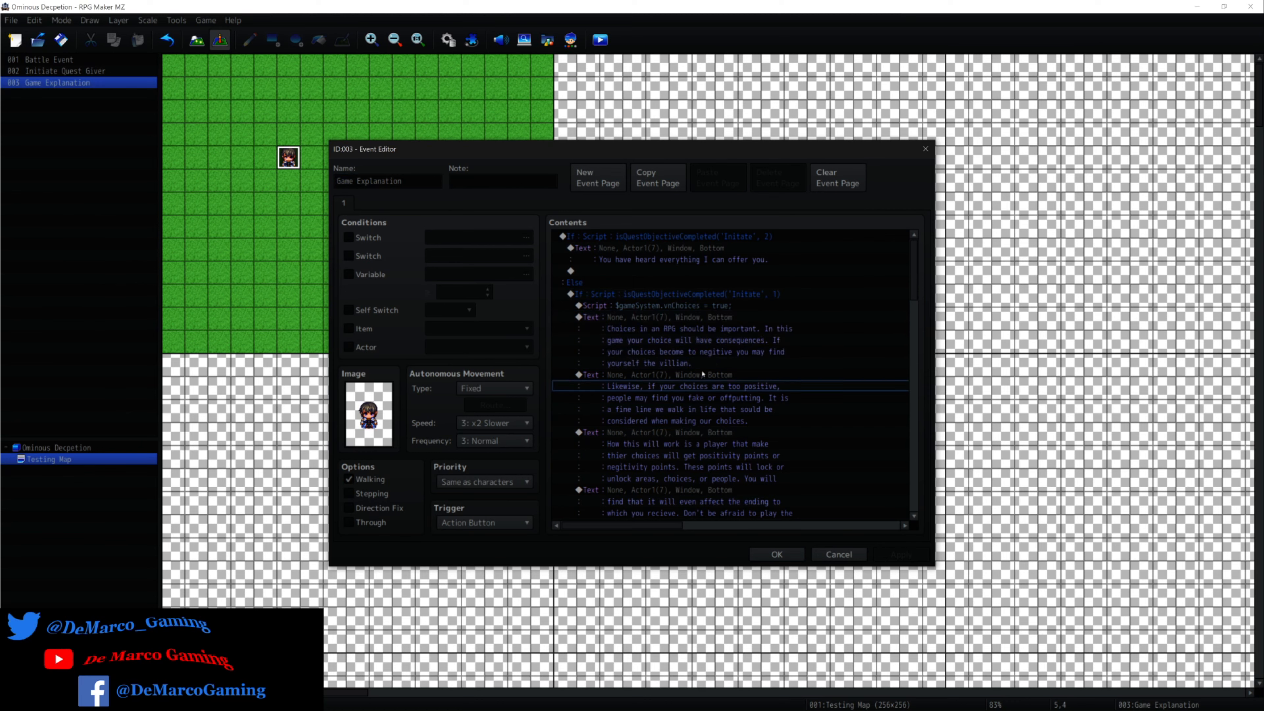
{"action": "left_click", "coordinate": [702, 379]}
{"action": "left_click", "coordinate": [705, 433]}
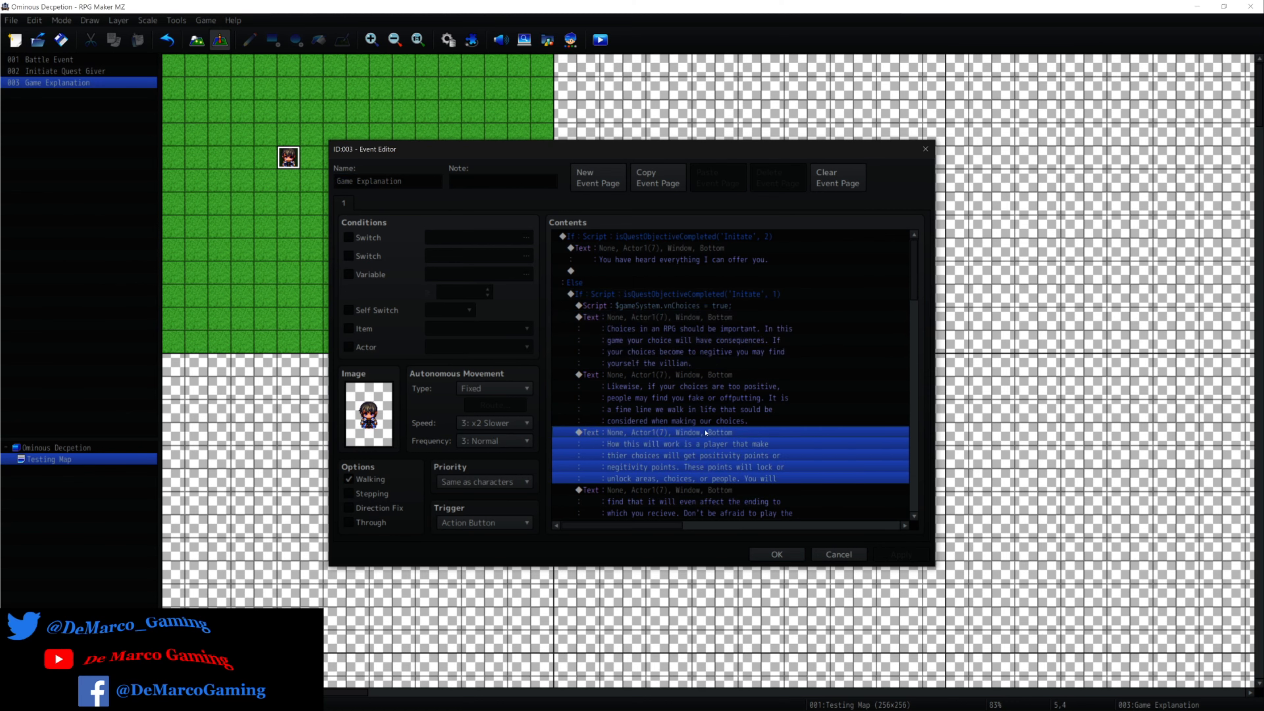
{"action": "scroll", "coordinate": [705, 433], "scroll_direction": "down", "scroll_amount": 1}
{"action": "left_click", "coordinate": [705, 456]}
{"action": "scroll", "coordinate": [704, 465], "scroll_direction": "down", "scroll_amount": 2}
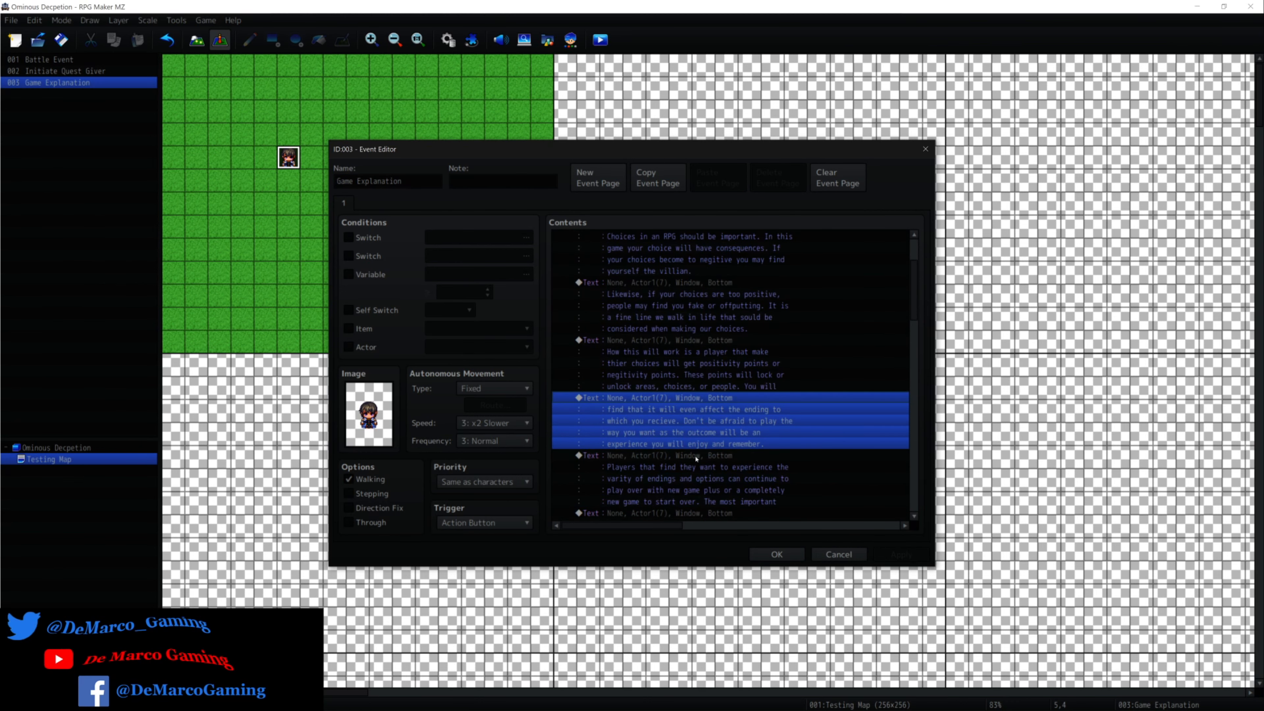
{"action": "left_click", "coordinate": [697, 456]}
{"action": "left_click", "coordinate": [699, 512]}
{"action": "scroll", "coordinate": [697, 483], "scroll_direction": "down", "scroll_amount": 3}
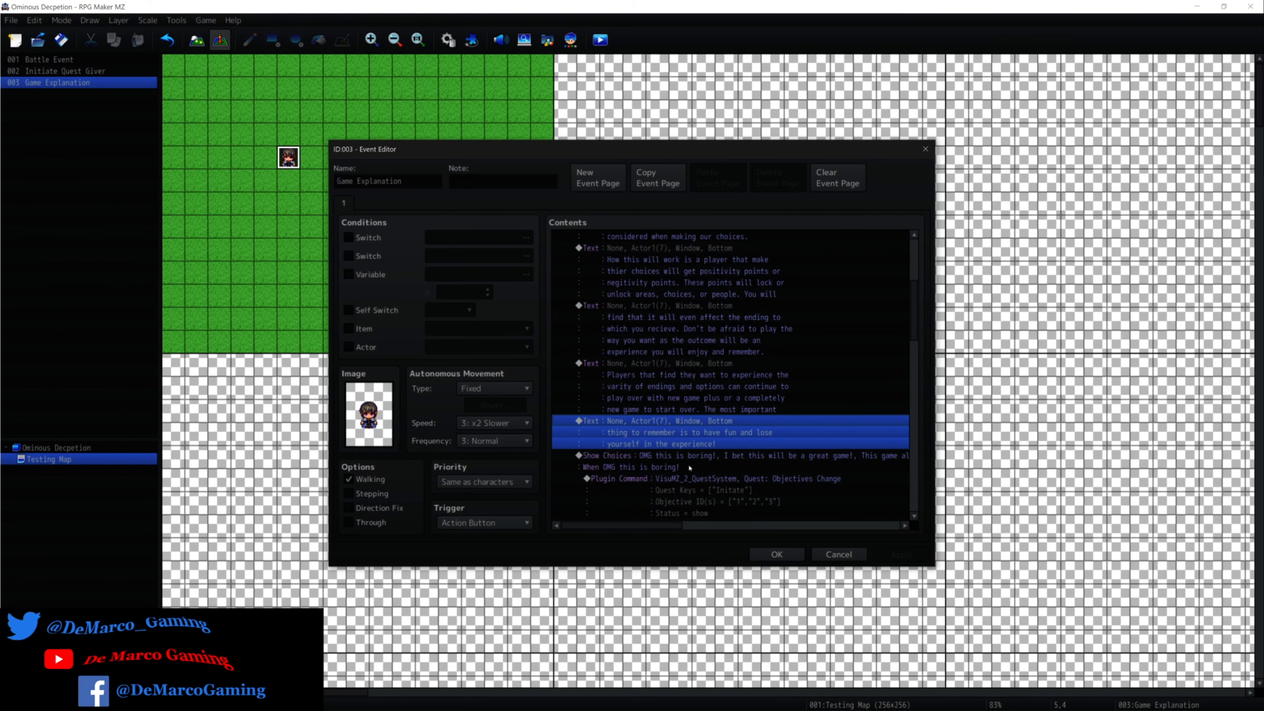
Examine the Show Choices command and the quest objective plugin commands listed under its choice branches.
{"action": "scroll", "coordinate": [682, 448], "scroll_direction": "down", "scroll_amount": 1}
{"action": "left_click", "coordinate": [672, 424]}
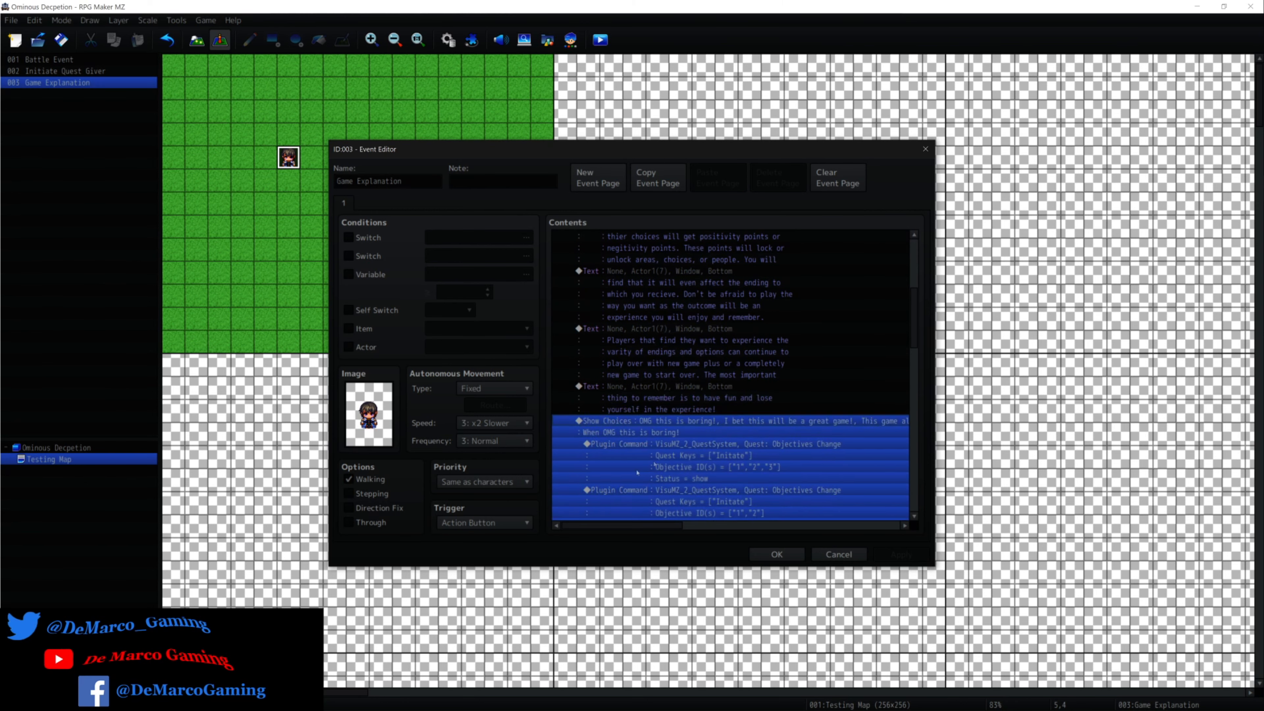
{"action": "scroll", "coordinate": [649, 457], "scroll_direction": "down", "scroll_amount": 1}
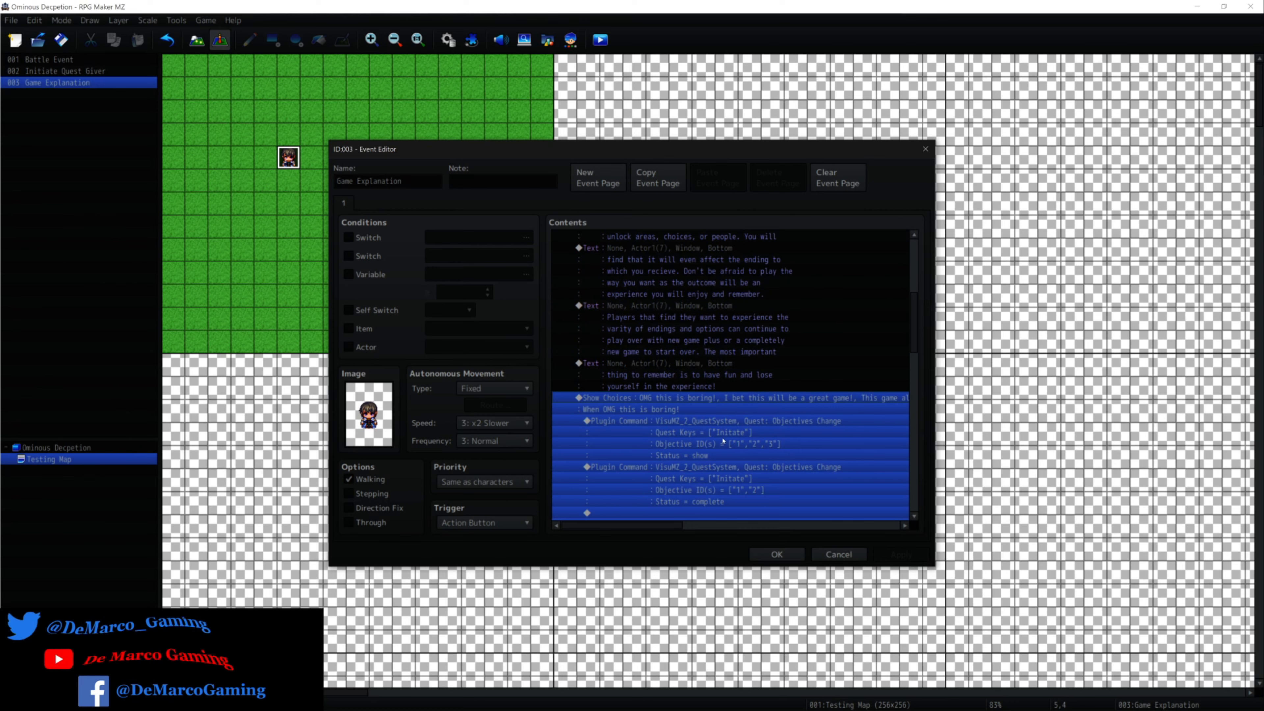
{"action": "scroll", "coordinate": [723, 441], "scroll_direction": "down", "scroll_amount": 3}
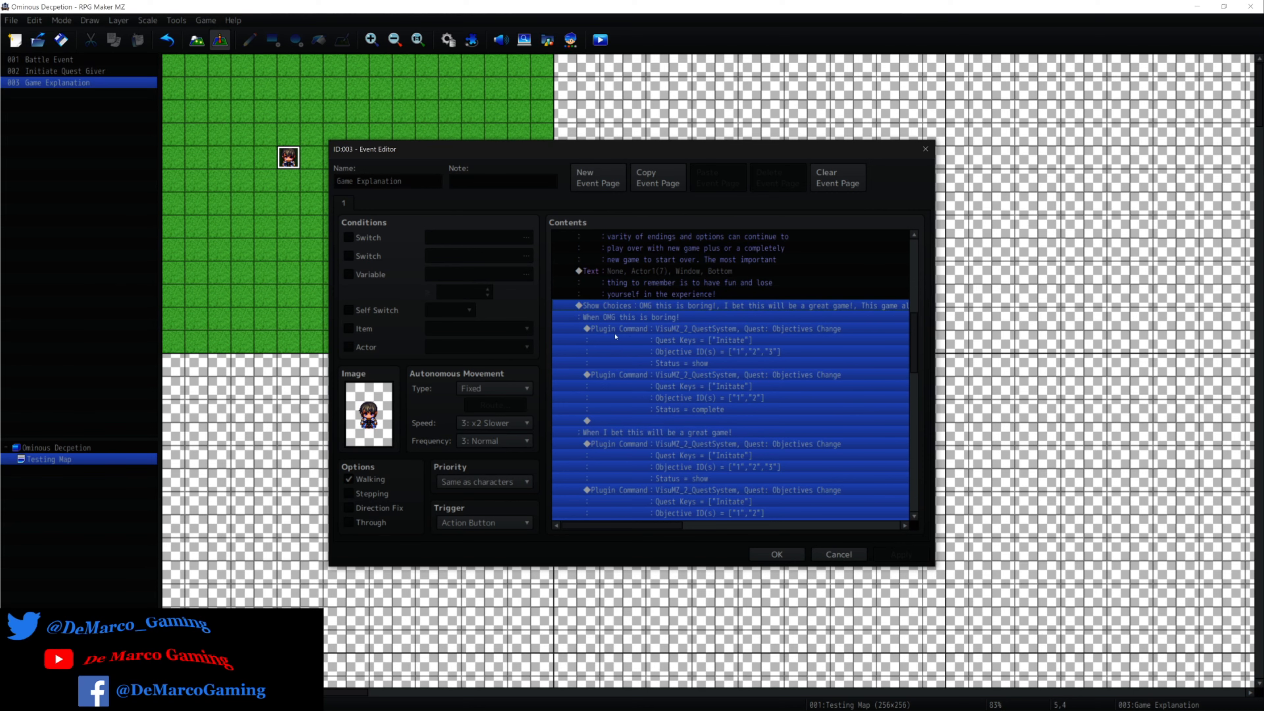
{"action": "left_click", "coordinate": [616, 339]}
{"action": "scroll", "coordinate": [637, 405], "scroll_direction": "down", "scroll_amount": 1}
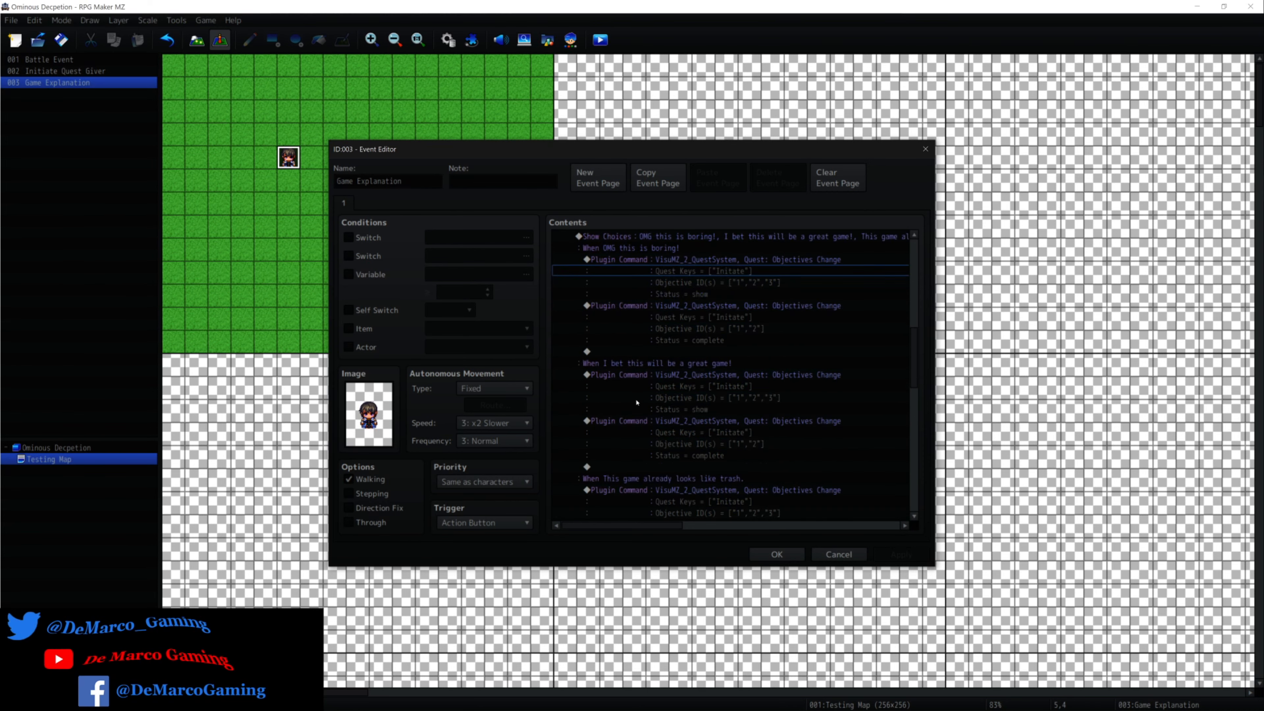
{"action": "scroll", "coordinate": [638, 405], "scroll_direction": "up", "scroll_amount": 1}
{"action": "left_click", "coordinate": [628, 319]}
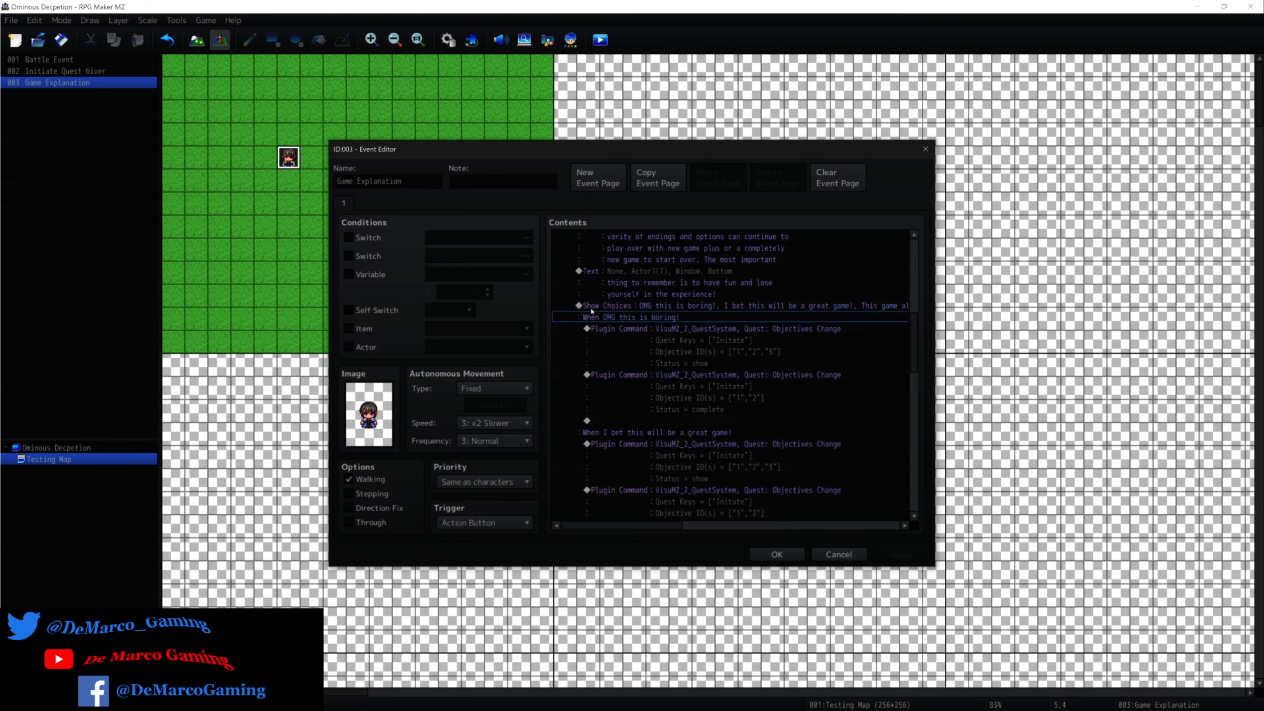
{"action": "left_click", "coordinate": [848, 306]}
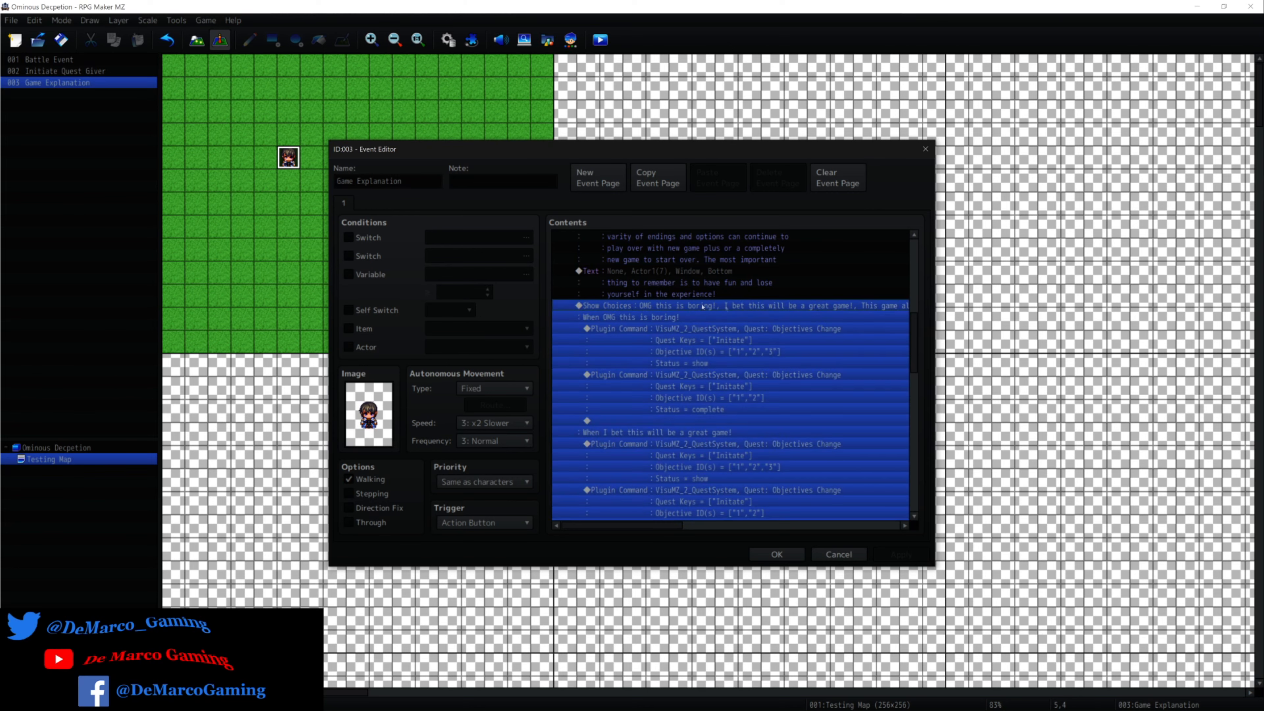
{"action": "left_click", "coordinate": [619, 319]}
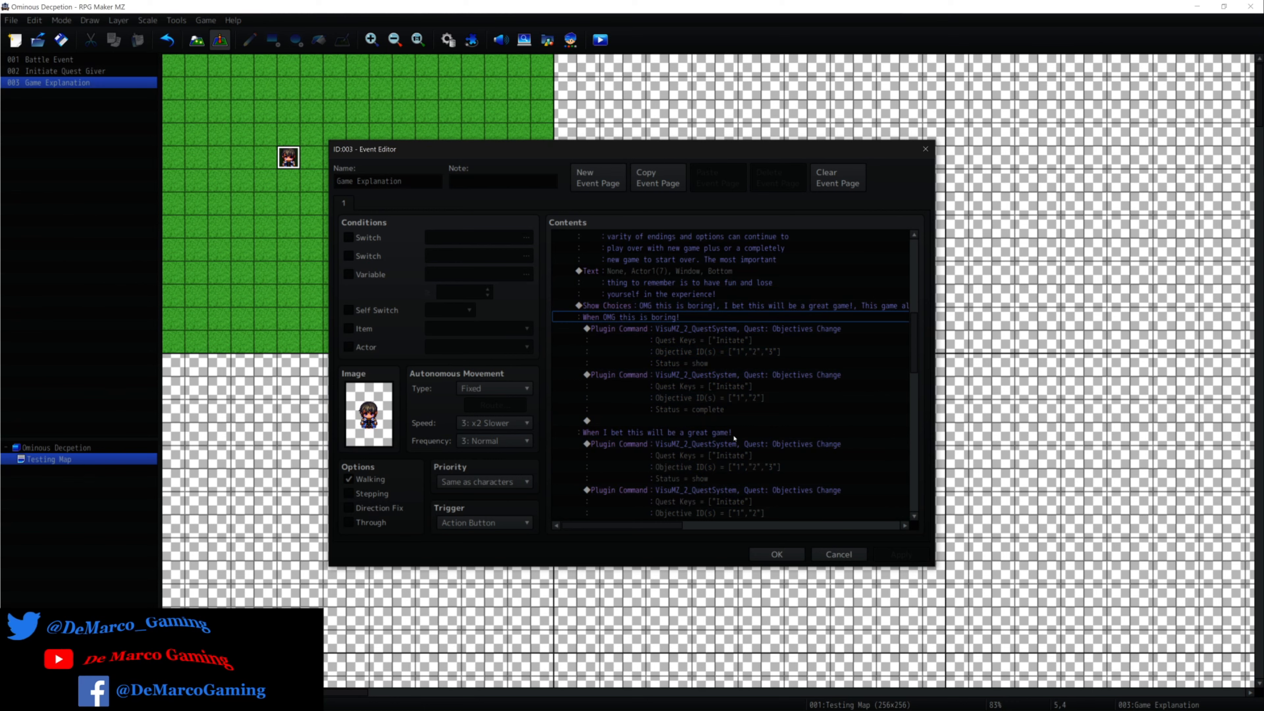
{"action": "scroll", "coordinate": [735, 438], "scroll_direction": "down", "scroll_amount": 3}
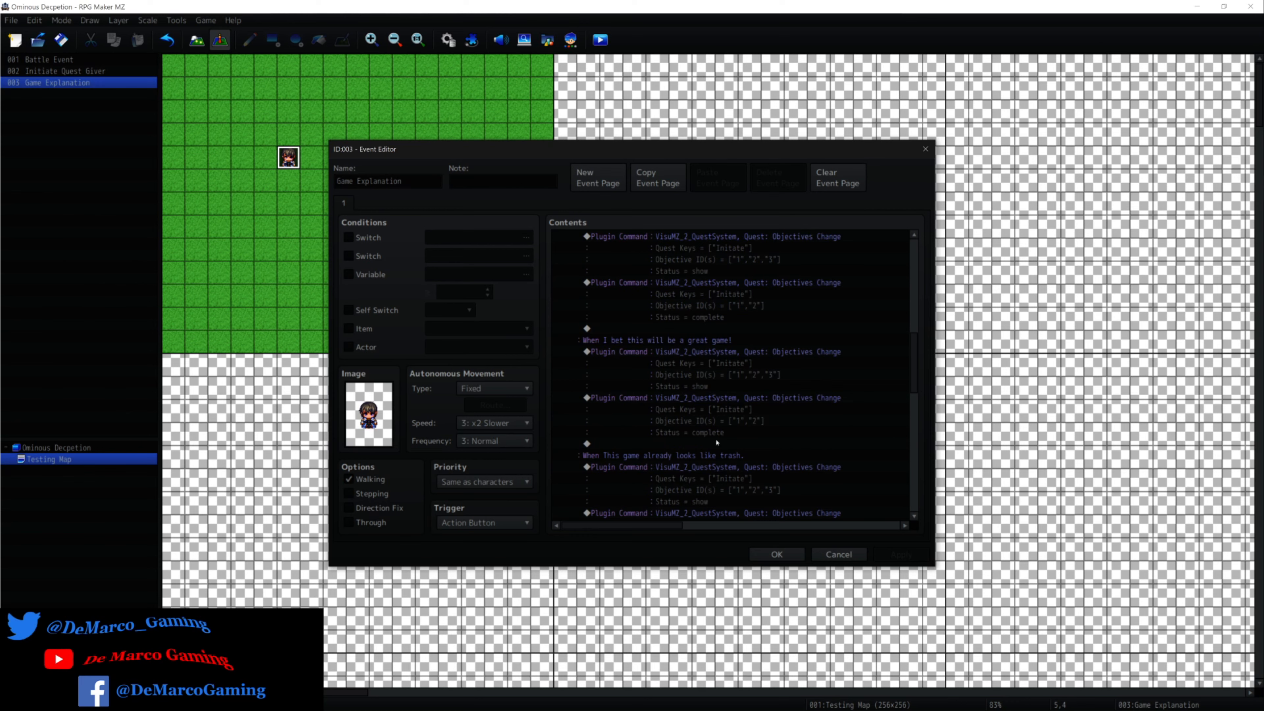
{"action": "scroll", "coordinate": [706, 424], "scroll_direction": "up", "scroll_amount": 5}
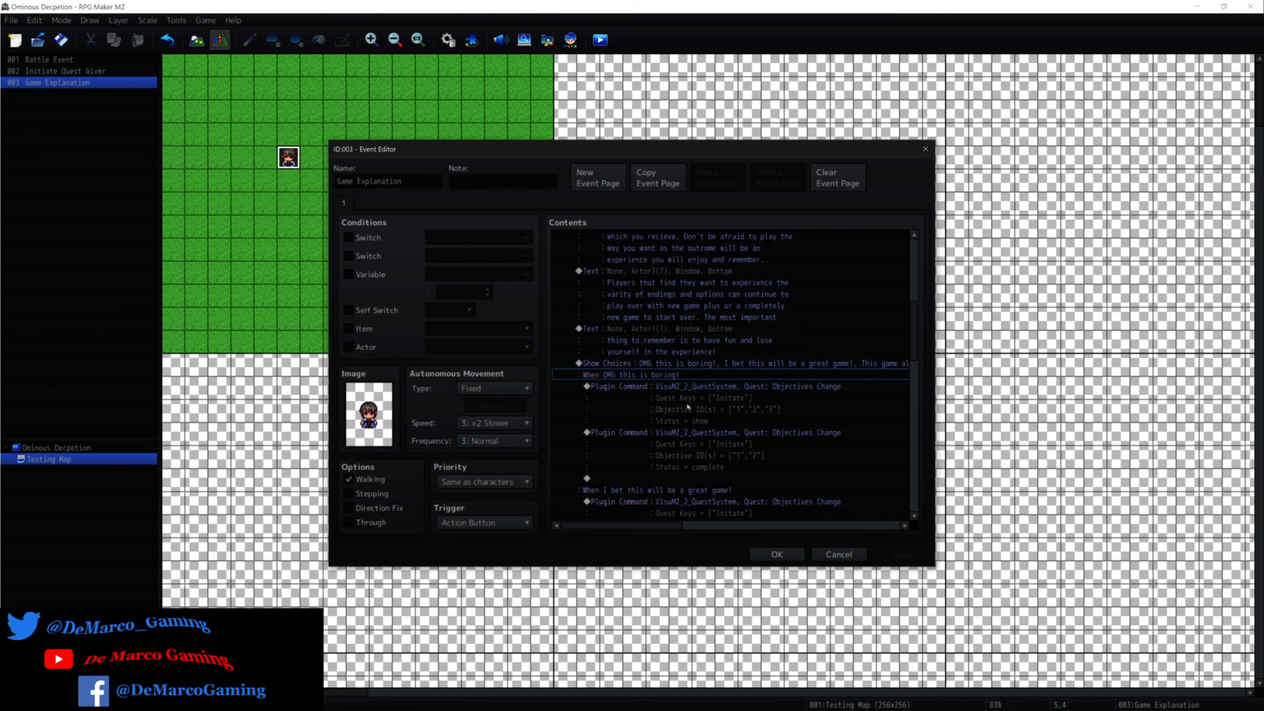
Open the Show Choices command of the Game Explanation event for editing.
{"action": "left_click", "coordinate": [648, 386]}
{"action": "right_click", "coordinate": [648, 379]}
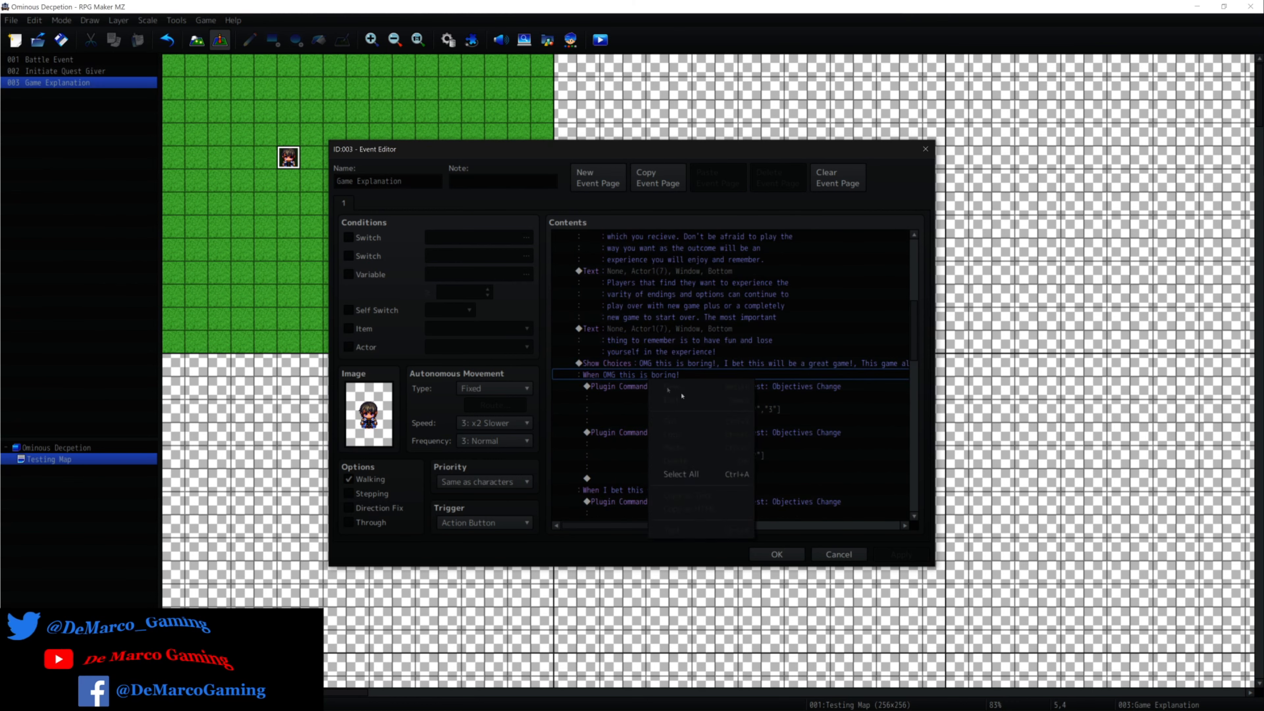
{"action": "left_click", "coordinate": [598, 376]}
{"action": "left_click", "coordinate": [605, 363]}
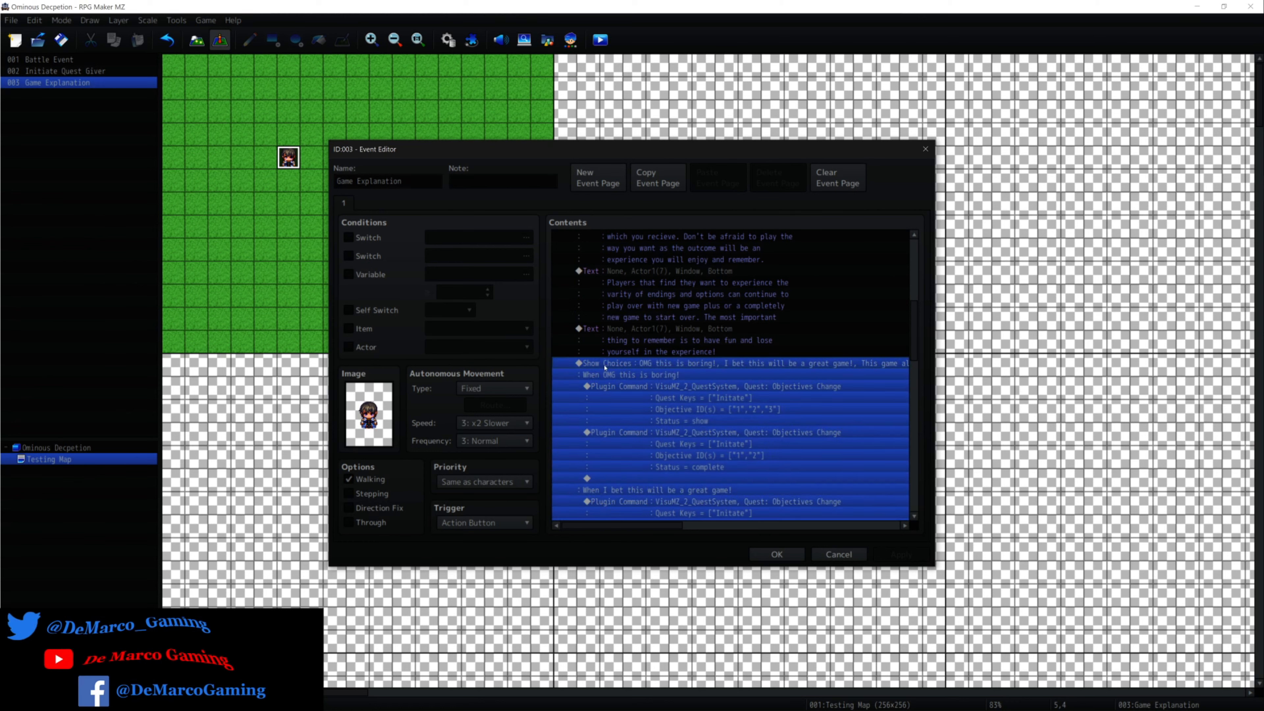
{"action": "left_click", "coordinate": [606, 379]}
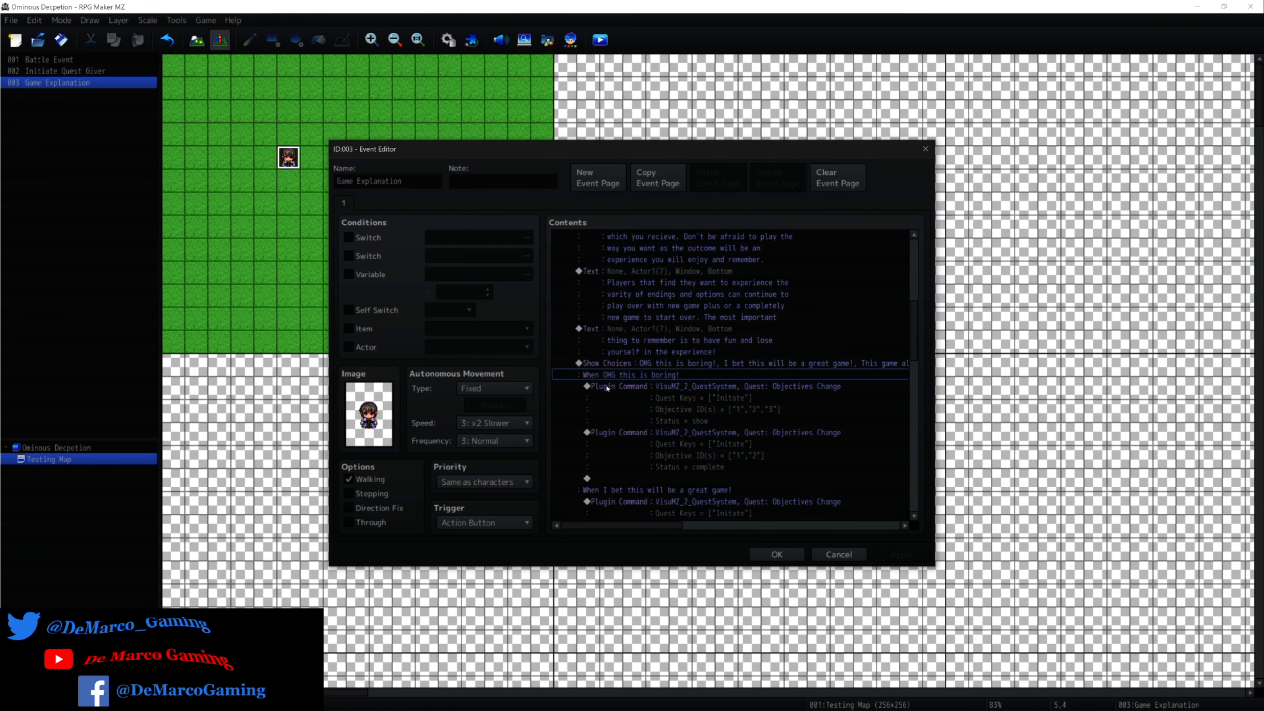
{"action": "right_click", "coordinate": [607, 389]}
{"action": "right_click", "coordinate": [640, 367]}
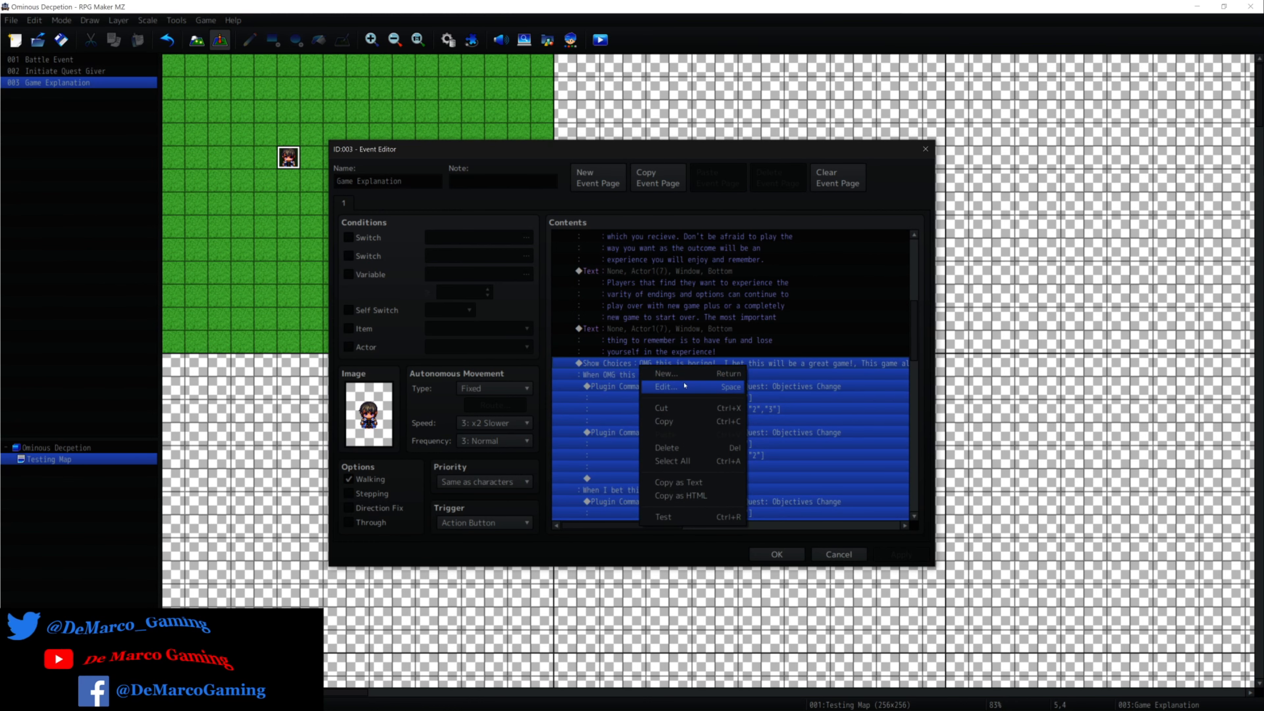
{"action": "left_click", "coordinate": [684, 385]}
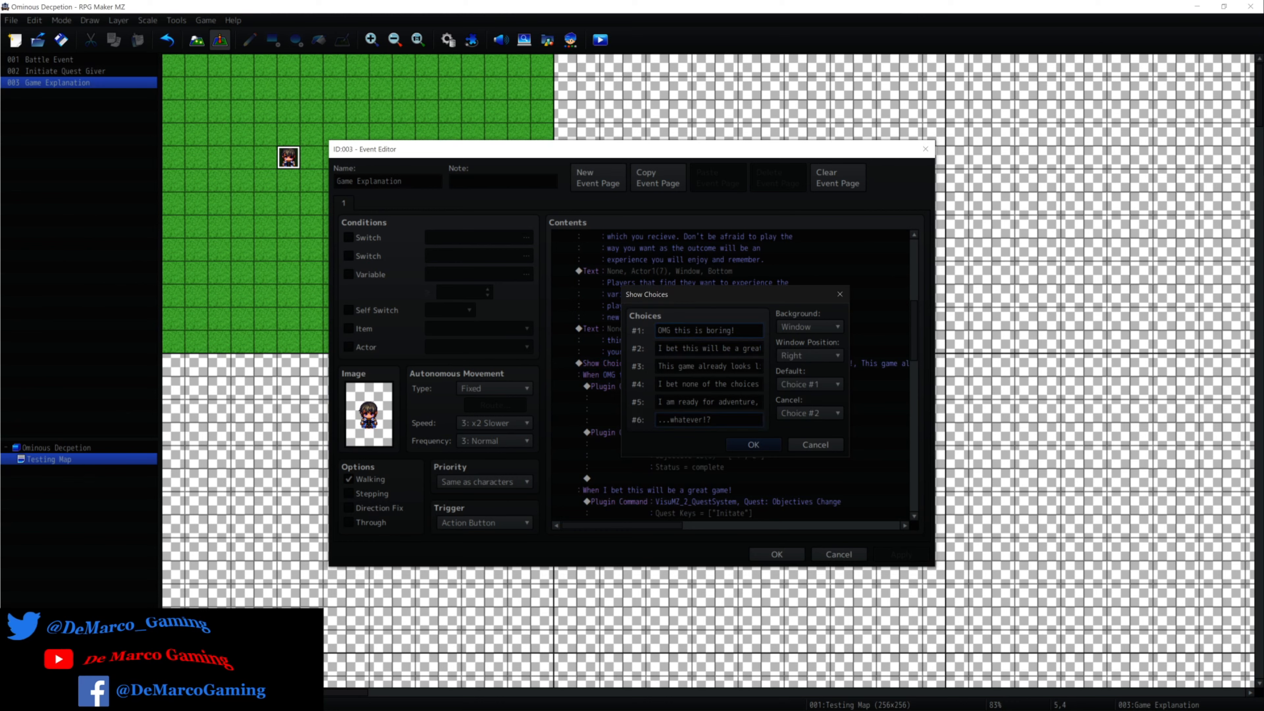
Go through the texts of choices #1 to #6 and leave the Show Choices settings without changes.
{"action": "left_click", "coordinate": [717, 420]}
{"action": "left_click_drag", "start_coordinate": [658, 330], "coordinate": [738, 330]}
{"action": "key", "text": "Tab"}
{"action": "key", "text": "Tab"}
{"action": "key", "text": "Tab"}
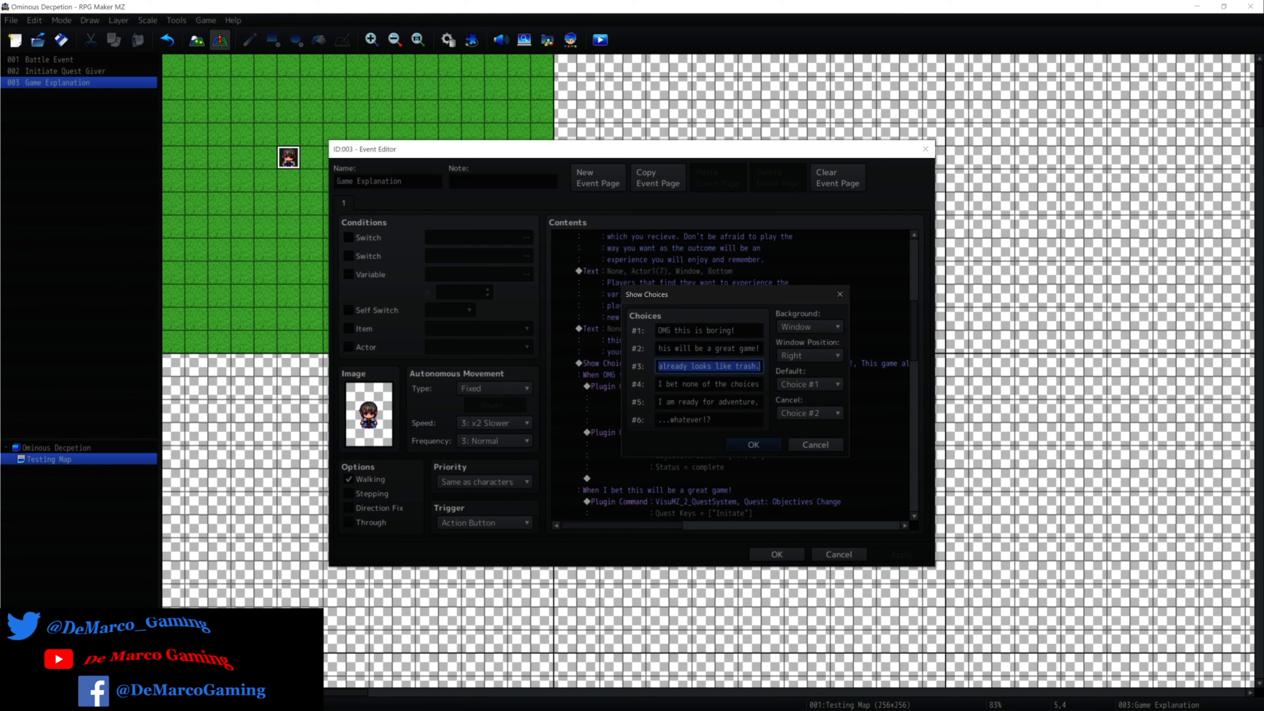
{"action": "left_click_drag", "start_coordinate": [658, 401], "coordinate": [704, 413]}
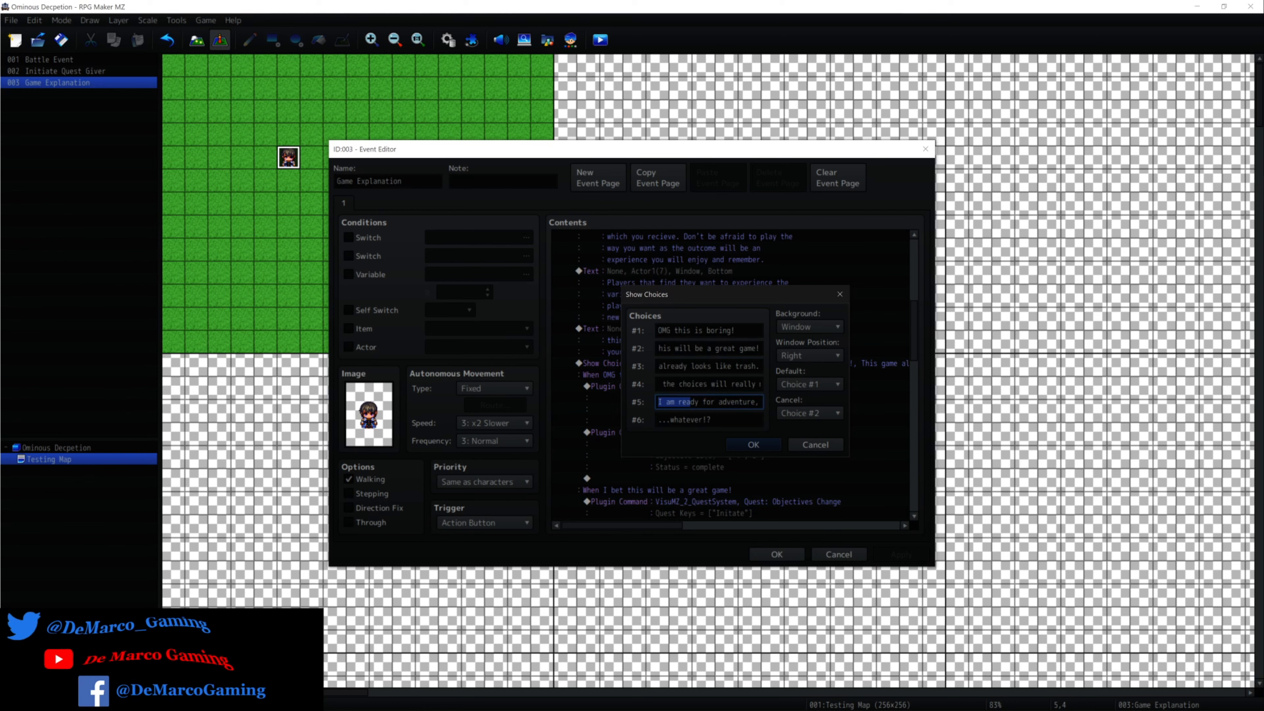
{"action": "key", "text": "Tab"}
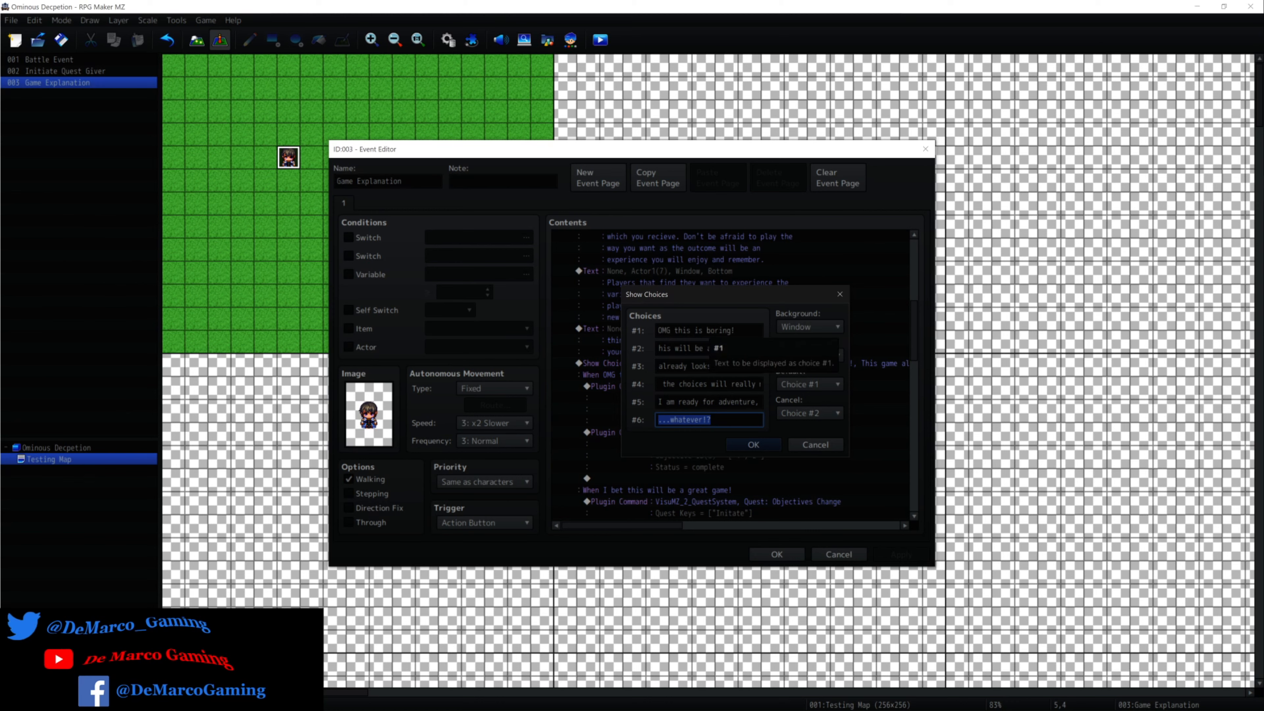
{"action": "left_click", "coordinate": [810, 446]}
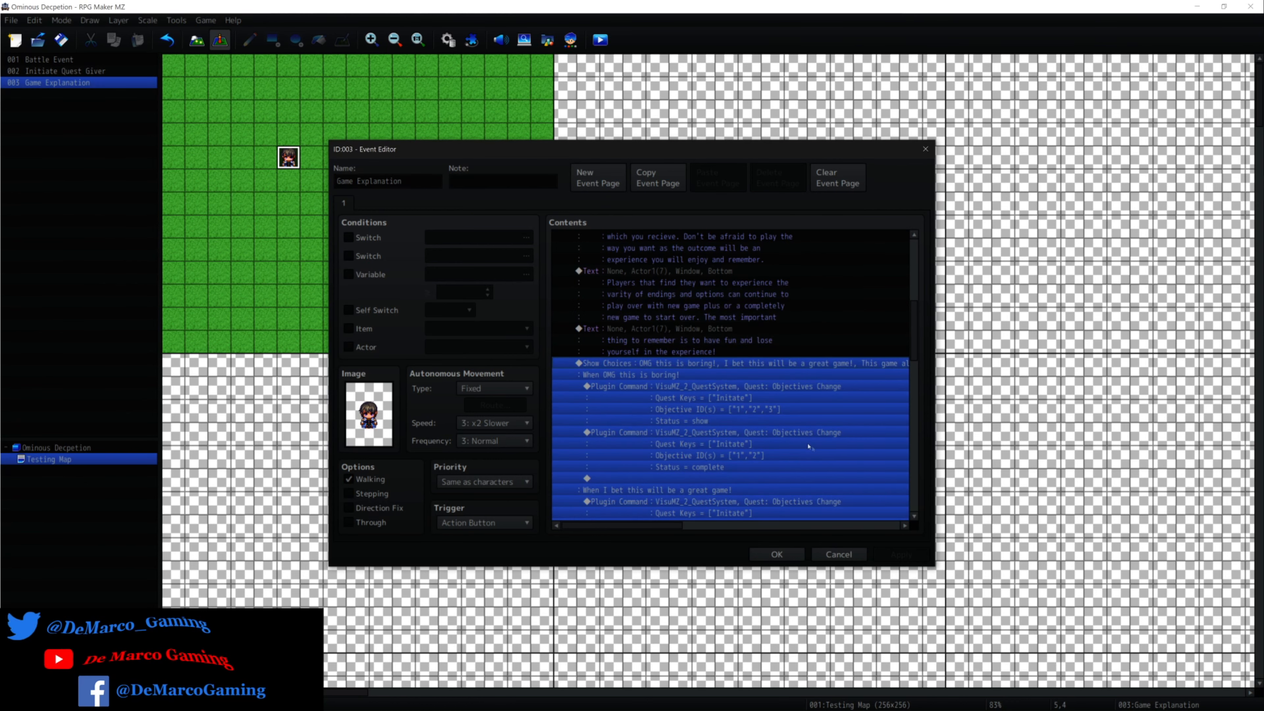
Inspect the first Quest: Objectives Change command under the "OMG this is boring!" choice and close the Game Explanation event with its contents accepted.
{"action": "left_click", "coordinate": [698, 380]}
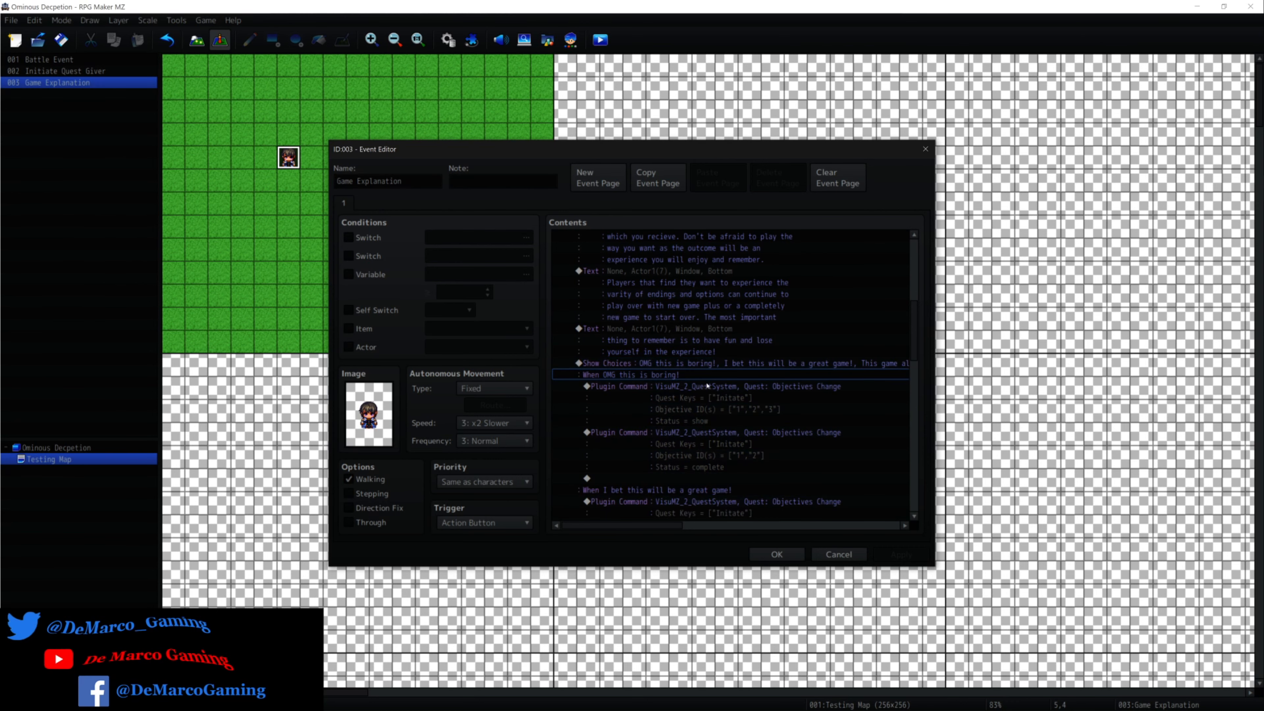
{"action": "left_click", "coordinate": [632, 389]}
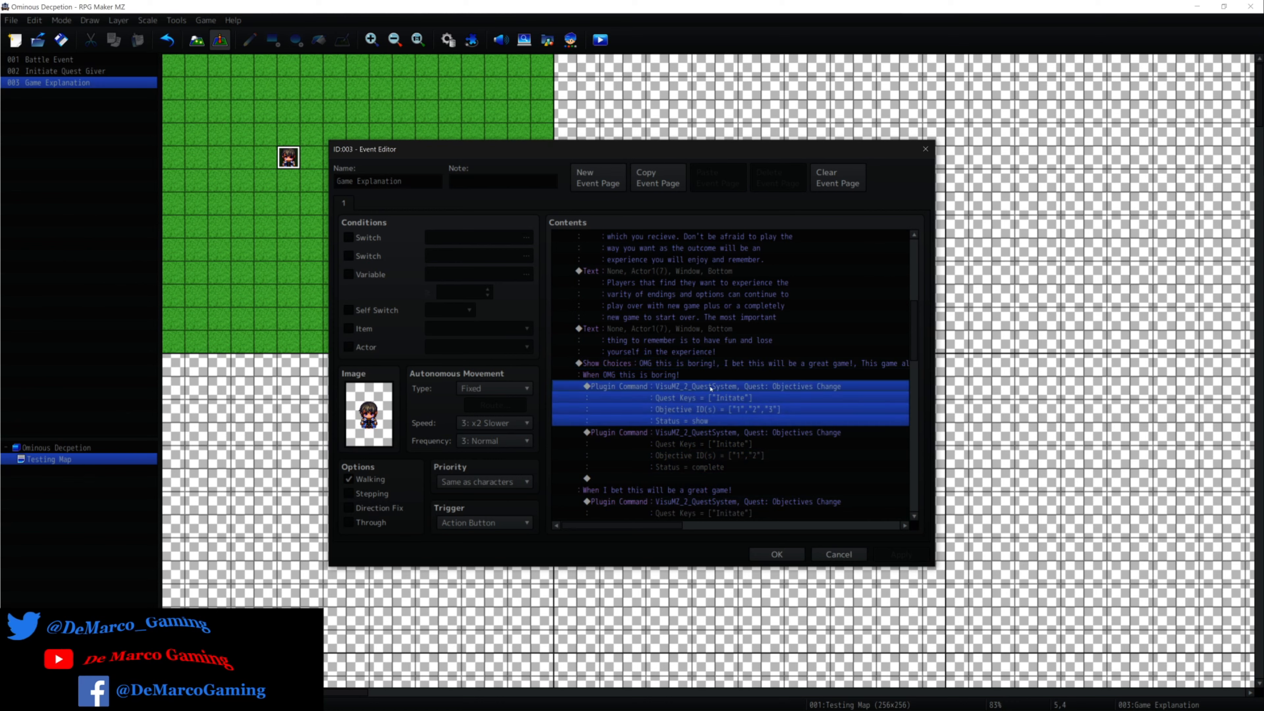
{"action": "right_click", "coordinate": [710, 389]}
{"action": "left_click", "coordinate": [817, 397]}
{"action": "left_click", "coordinate": [778, 555]}
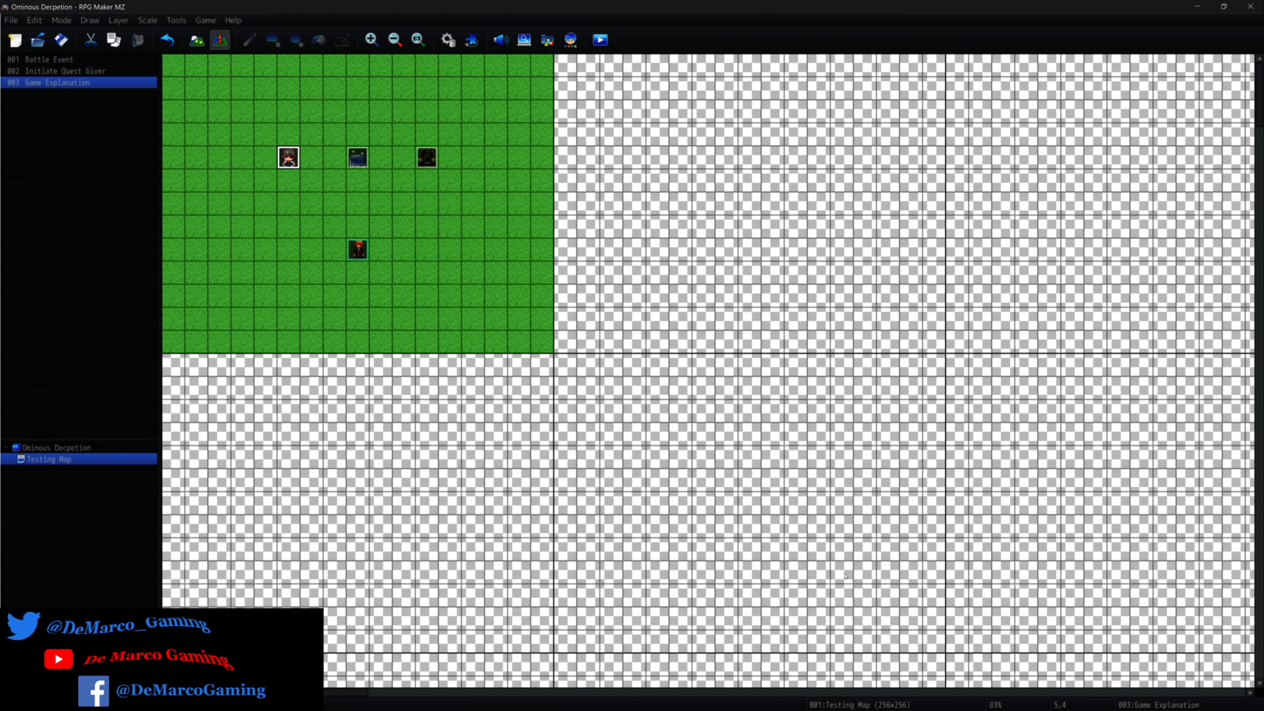
Open the Initiate Quest Giver event on the Testing Map for editing.
{"action": "right_click", "coordinate": [364, 156]}
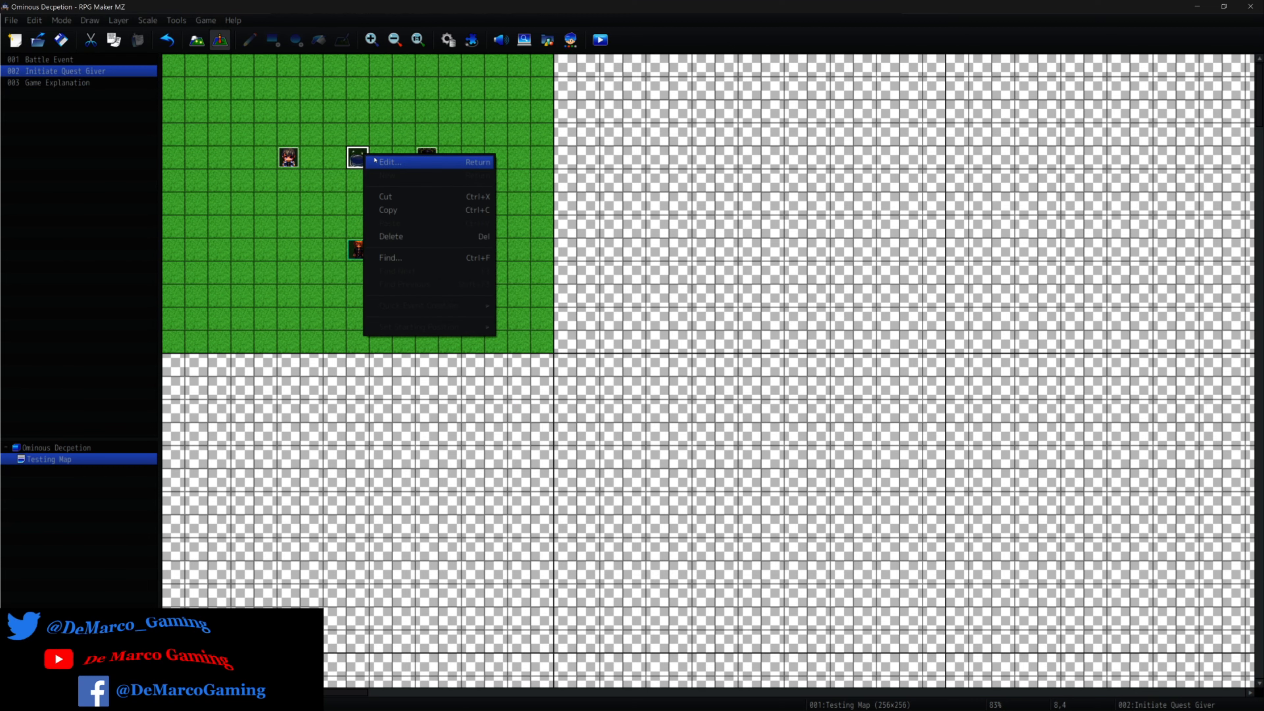
{"action": "left_click", "coordinate": [386, 162]}
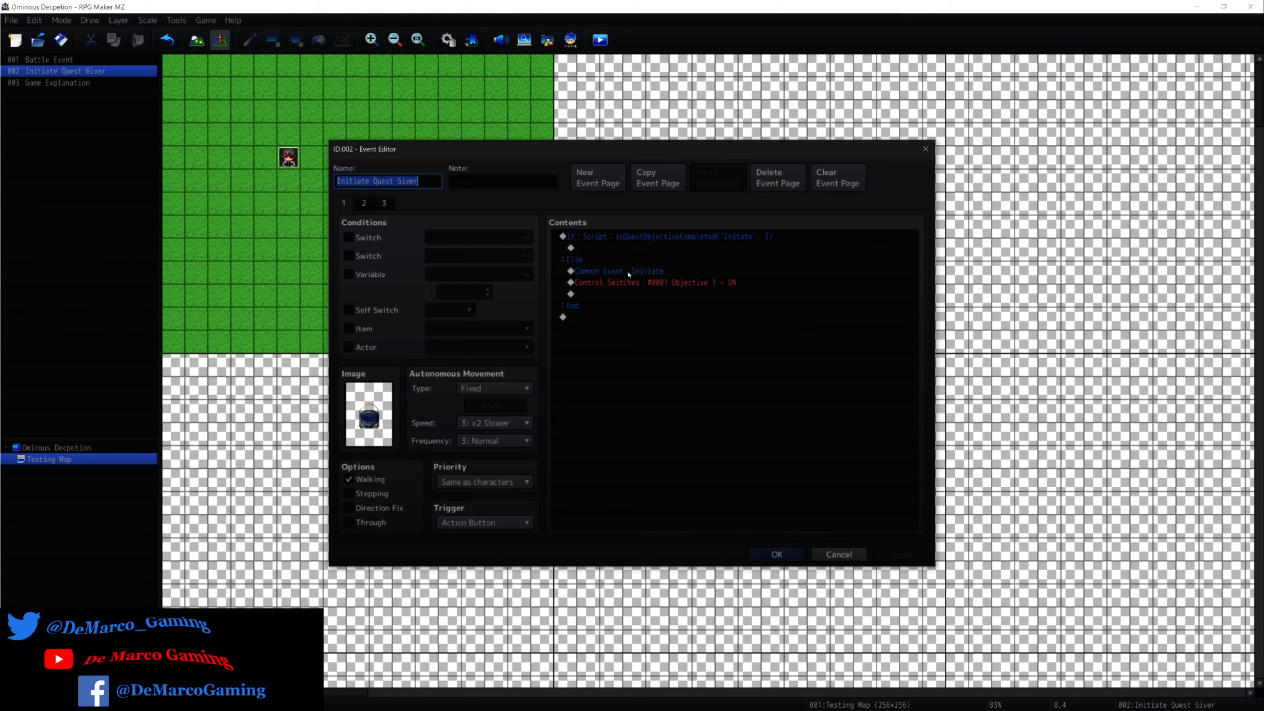
Close the Initiate Quest Giver event without changes and start a new event on the empty map tile 13,5.
{"action": "left_click", "coordinate": [629, 272]}
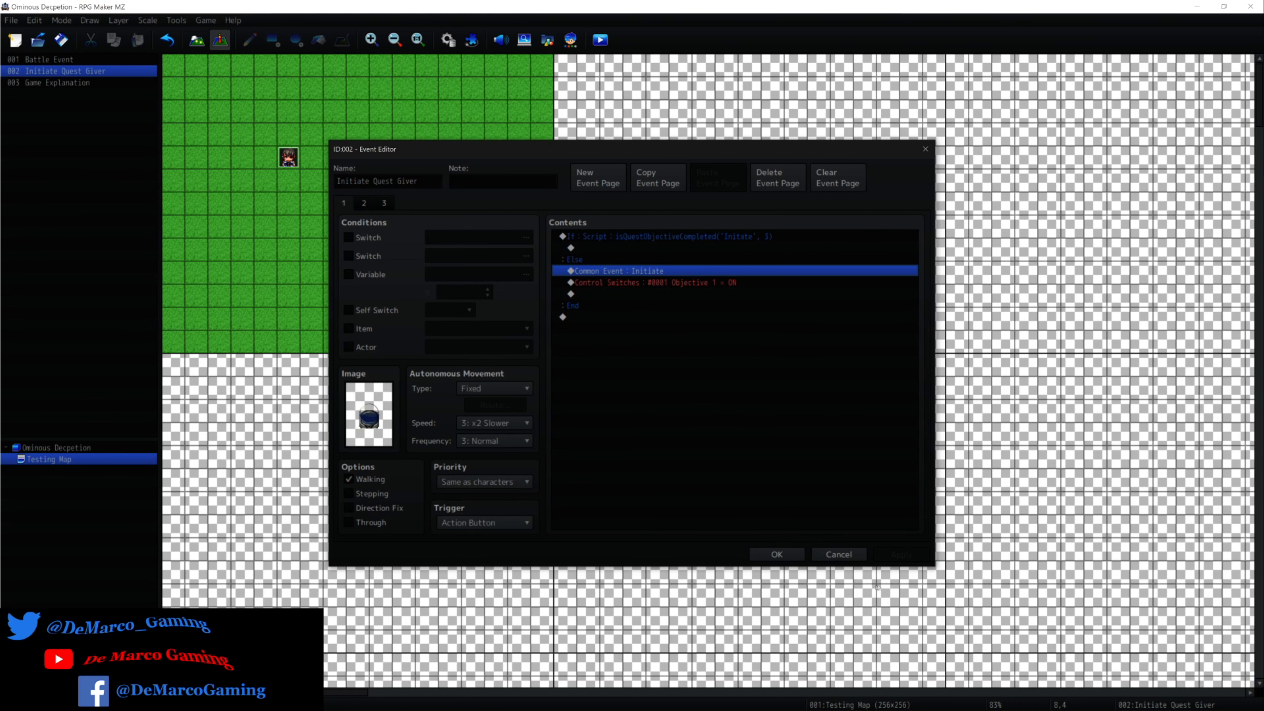
{"action": "left_click", "coordinate": [837, 553]}
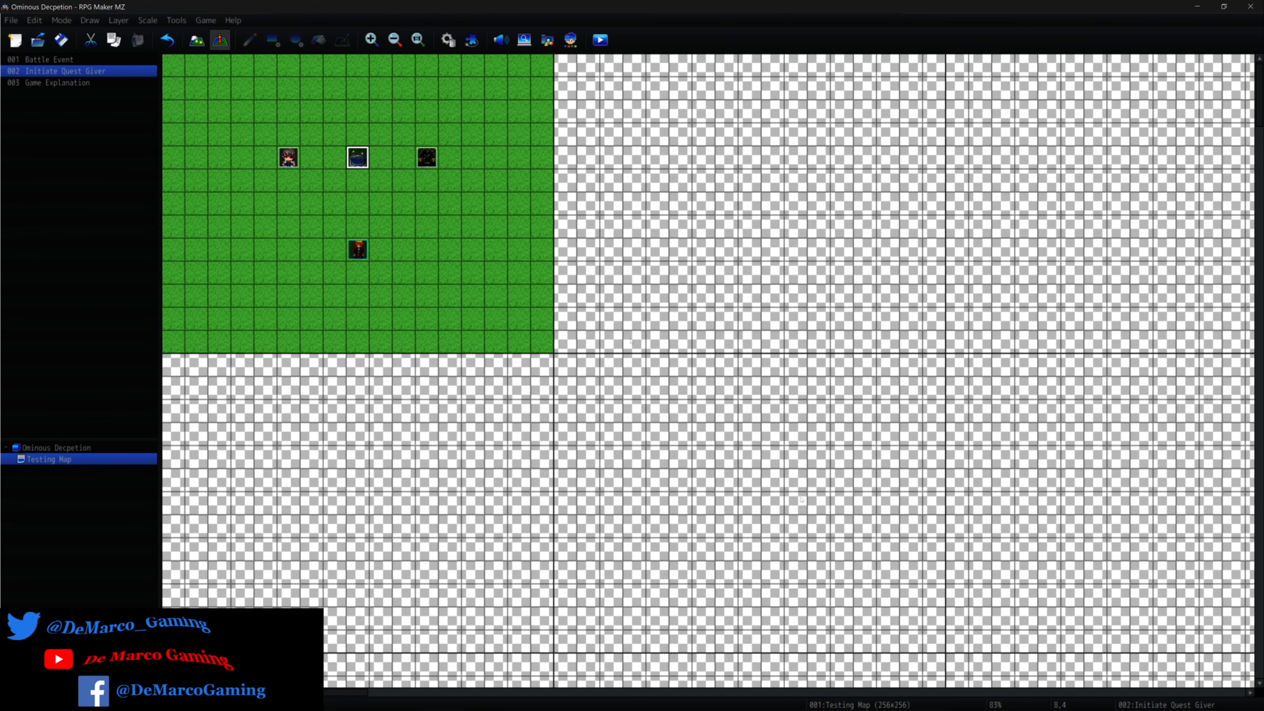
{"action": "right_click", "coordinate": [479, 185]}
{"action": "left_click", "coordinate": [508, 205]}
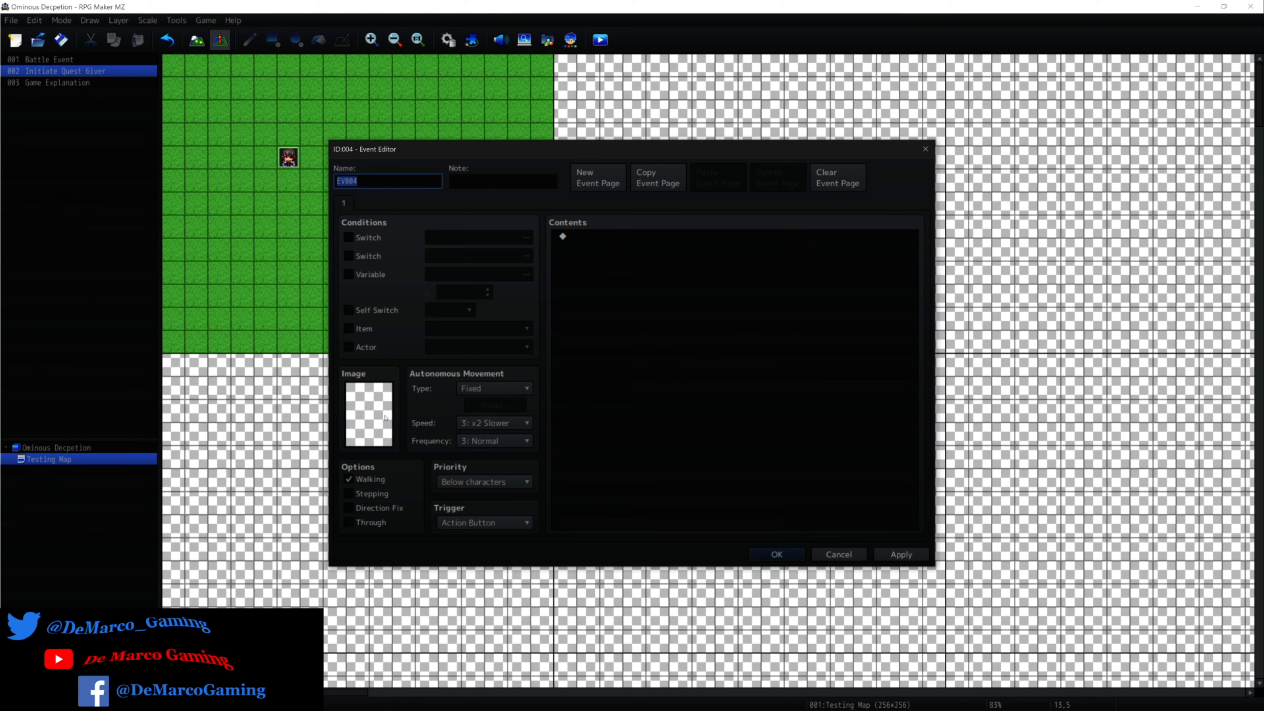
Open the image selection for the new event and preview the !Door1, !Door 6 and !Door2 character sheets.
{"action": "double_click", "coordinate": [385, 417]}
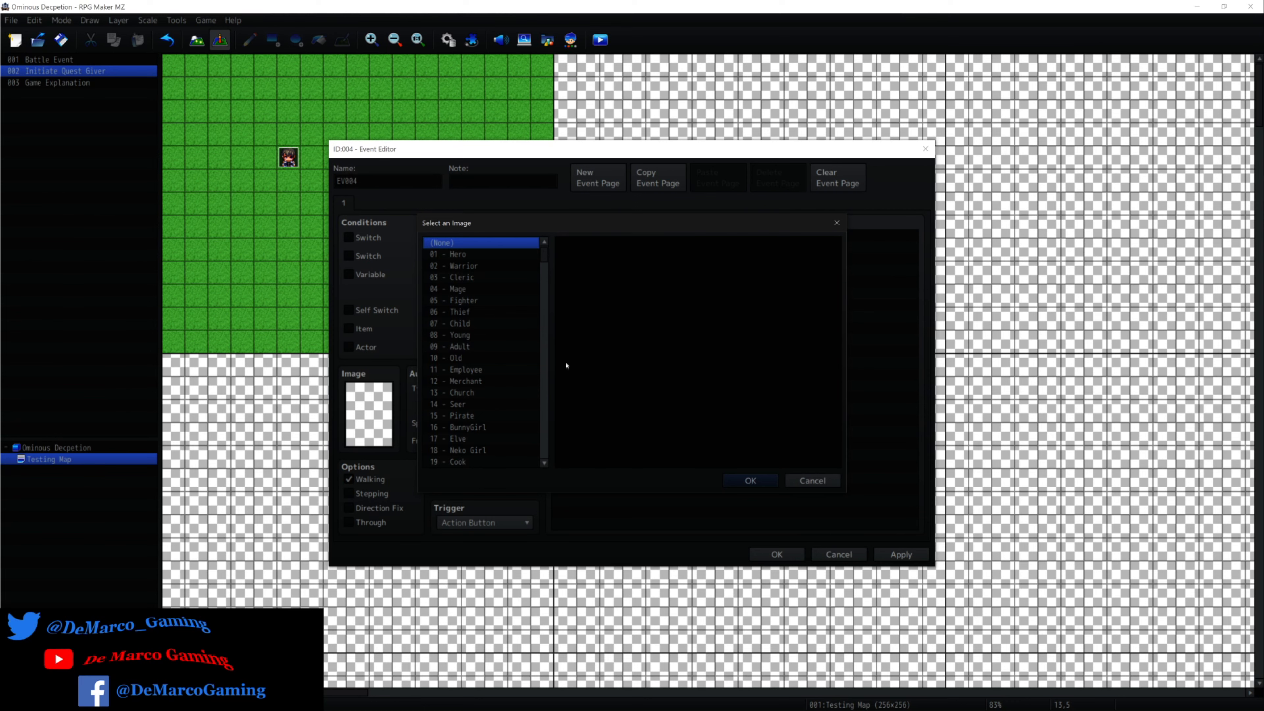
{"action": "scroll", "coordinate": [452, 311], "scroll_direction": "down", "scroll_amount": 15}
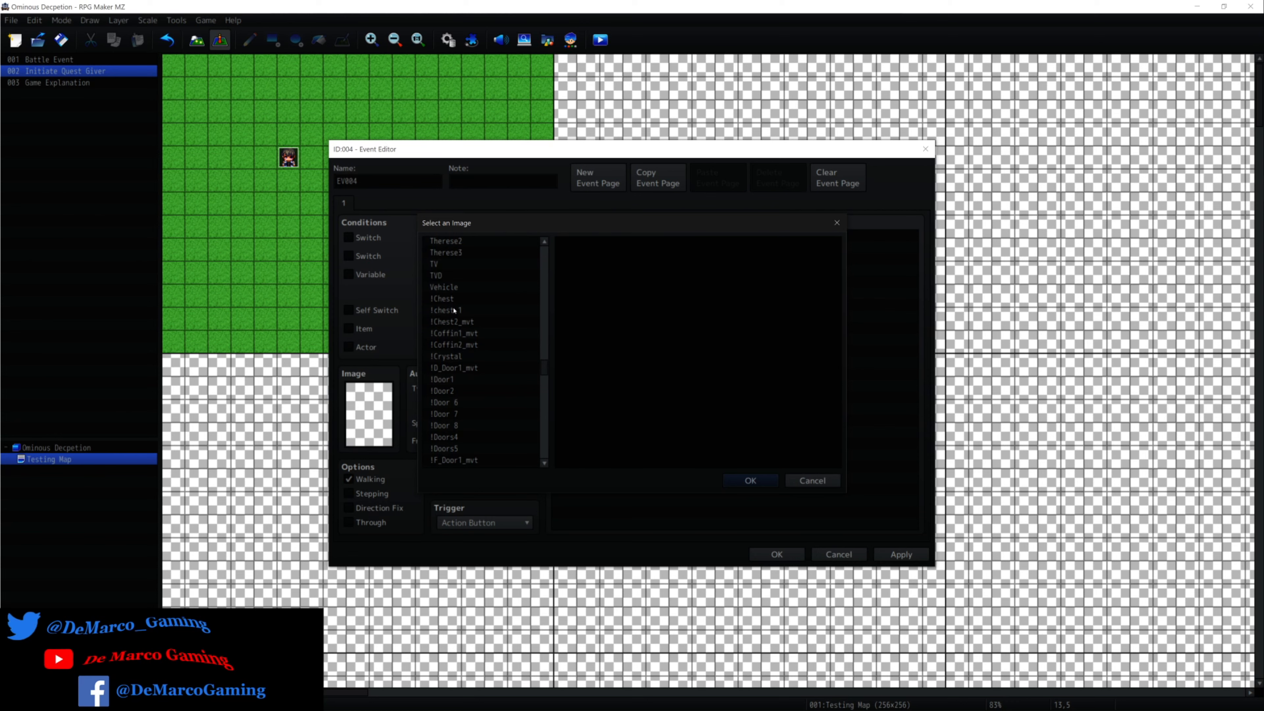
{"action": "left_click", "coordinate": [477, 379]}
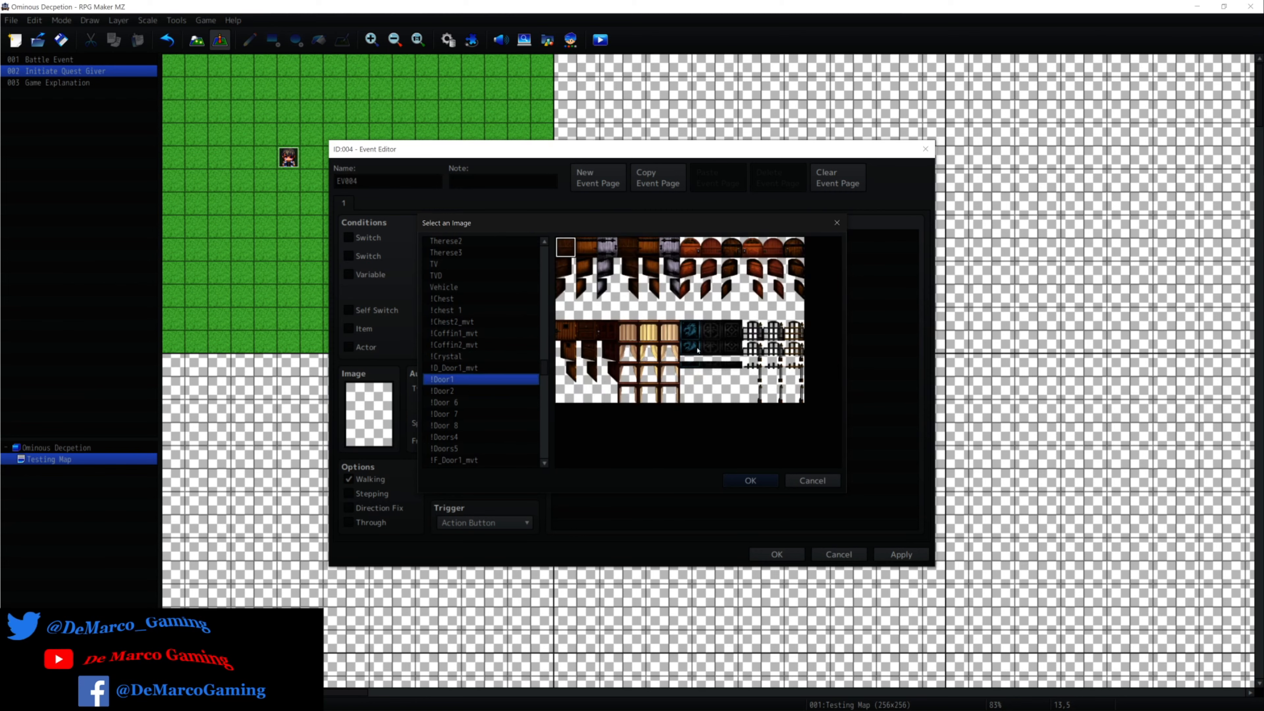
{"action": "left_click", "coordinate": [495, 403]}
{"action": "left_click", "coordinate": [503, 392]}
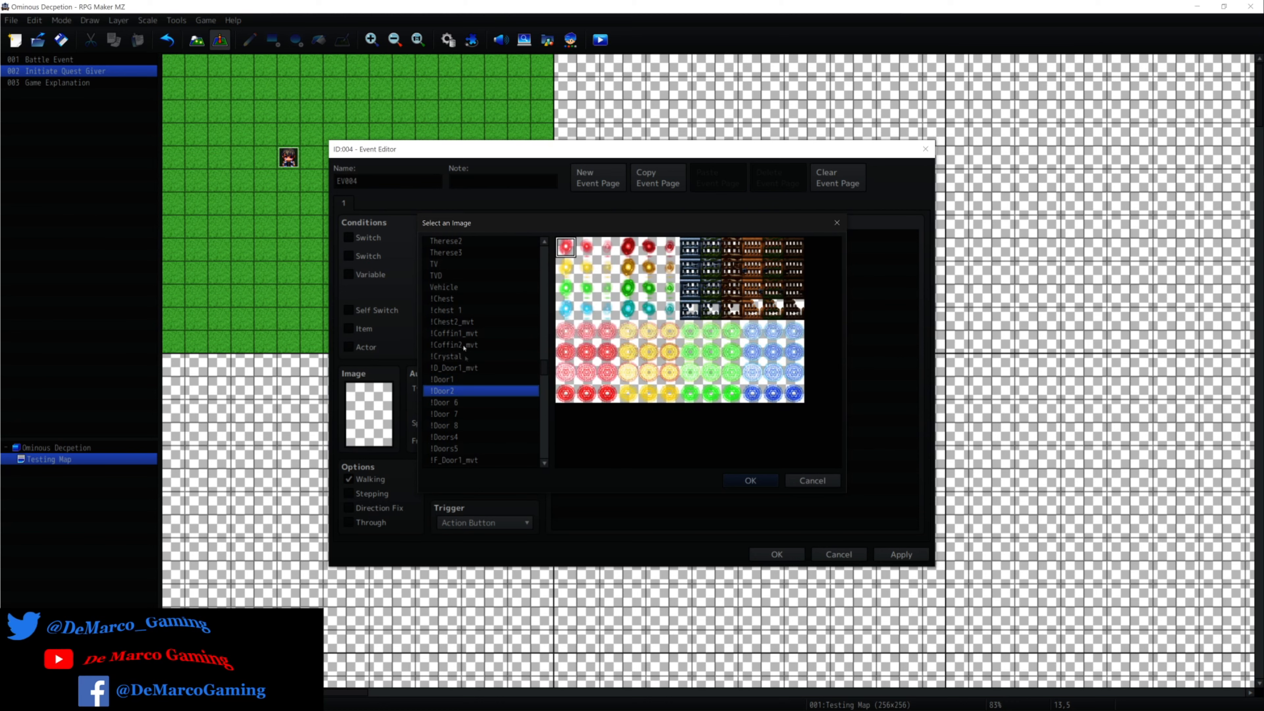
Set the new event's image to the dark blue orb in the second row of the !Other1 sheet's orb group.
{"action": "scroll", "coordinate": [475, 335], "scroll_direction": "down", "scroll_amount": 1}
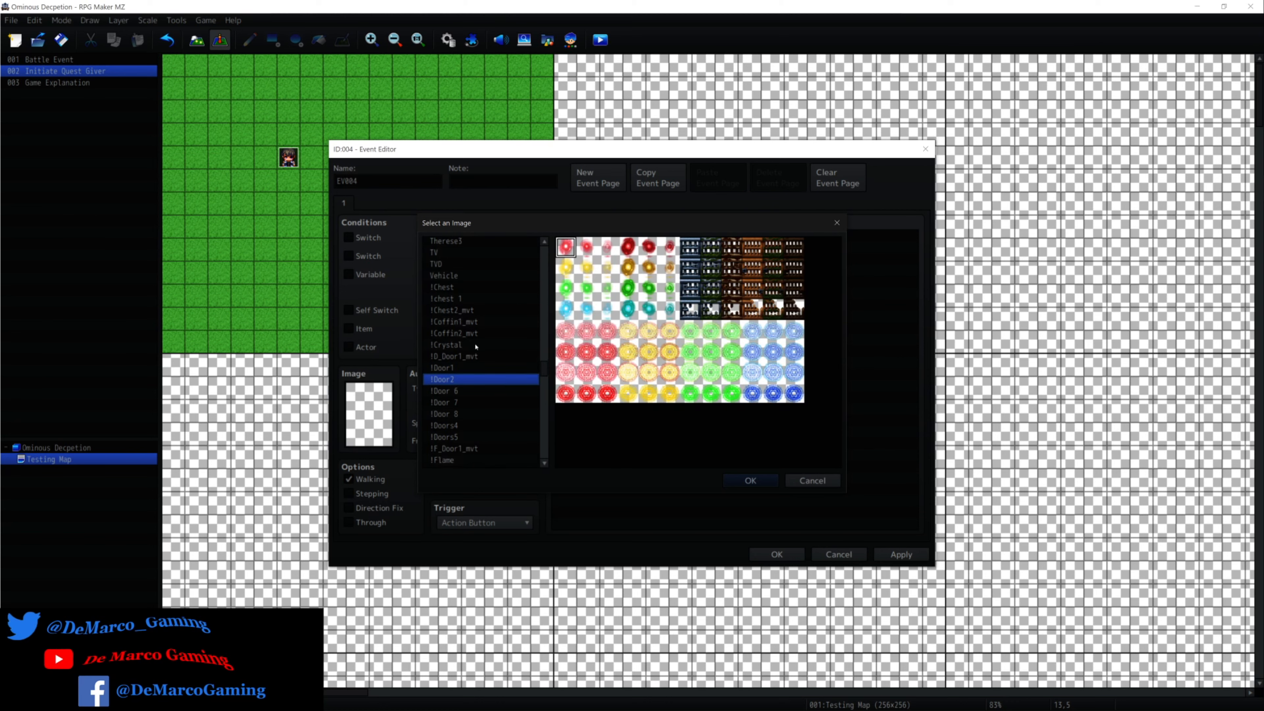
{"action": "scroll", "coordinate": [477, 345], "scroll_direction": "down", "scroll_amount": 10}
{"action": "scroll", "coordinate": [477, 343], "scroll_direction": "up", "scroll_amount": 1}
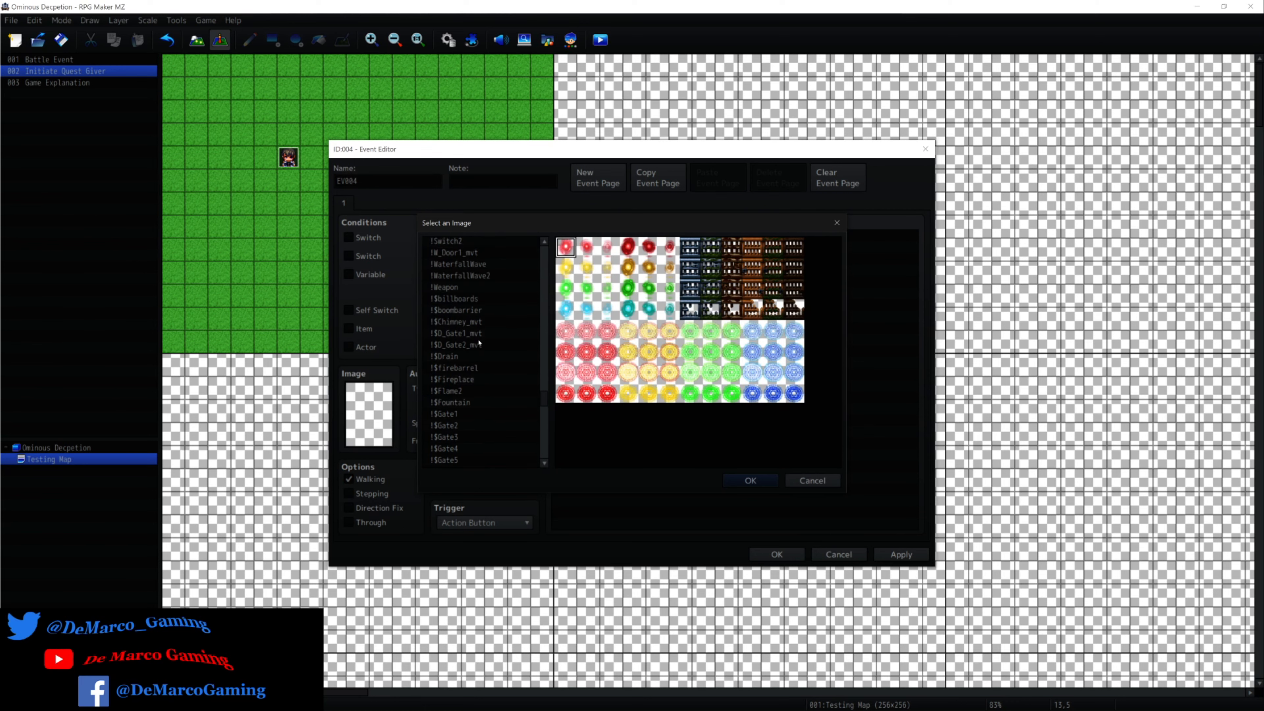
{"action": "scroll", "coordinate": [475, 334], "scroll_direction": "up", "scroll_amount": 15}
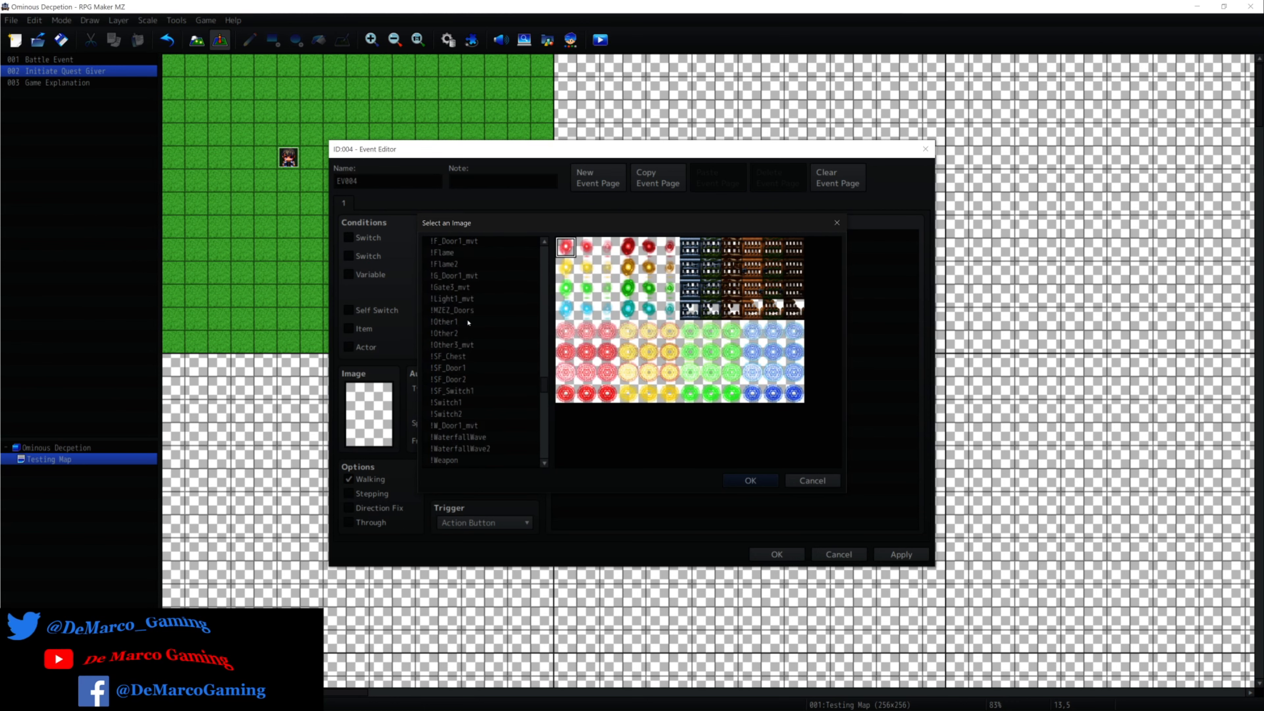
{"action": "left_click", "coordinate": [468, 321]}
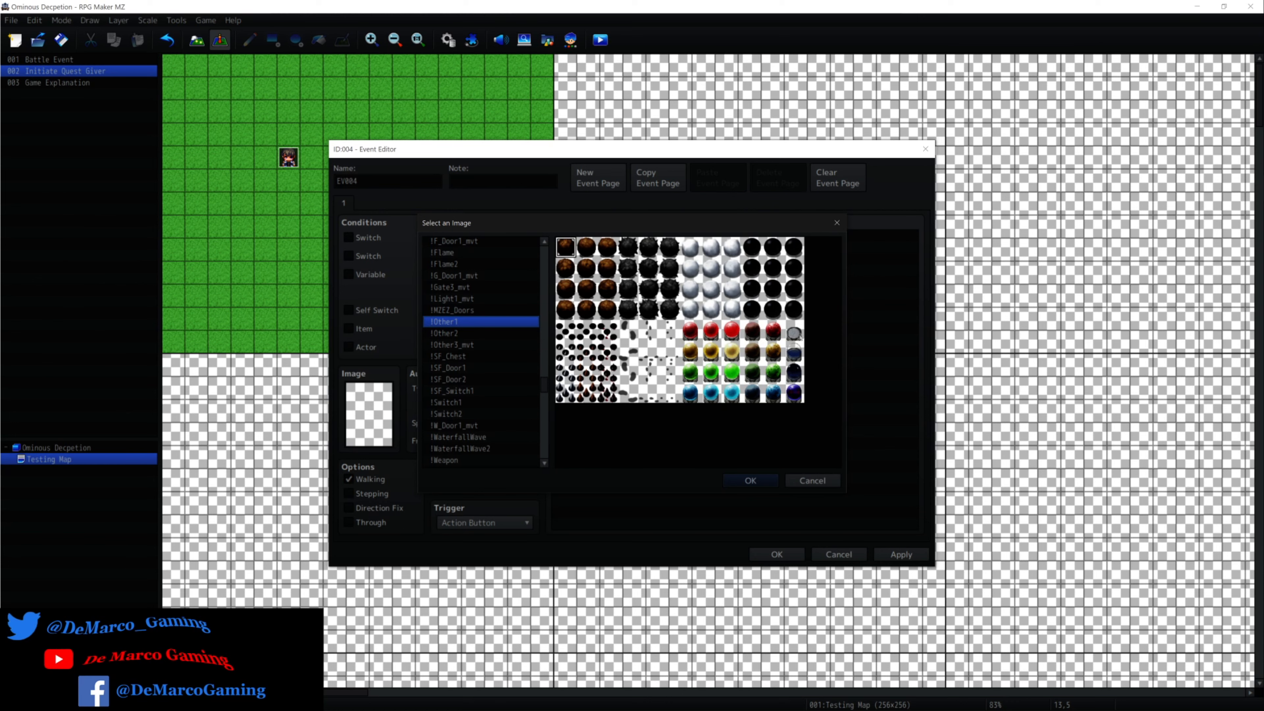
{"action": "left_click", "coordinate": [797, 332]}
{"action": "left_click", "coordinate": [797, 355]}
{"action": "double_click", "coordinate": [789, 350]}
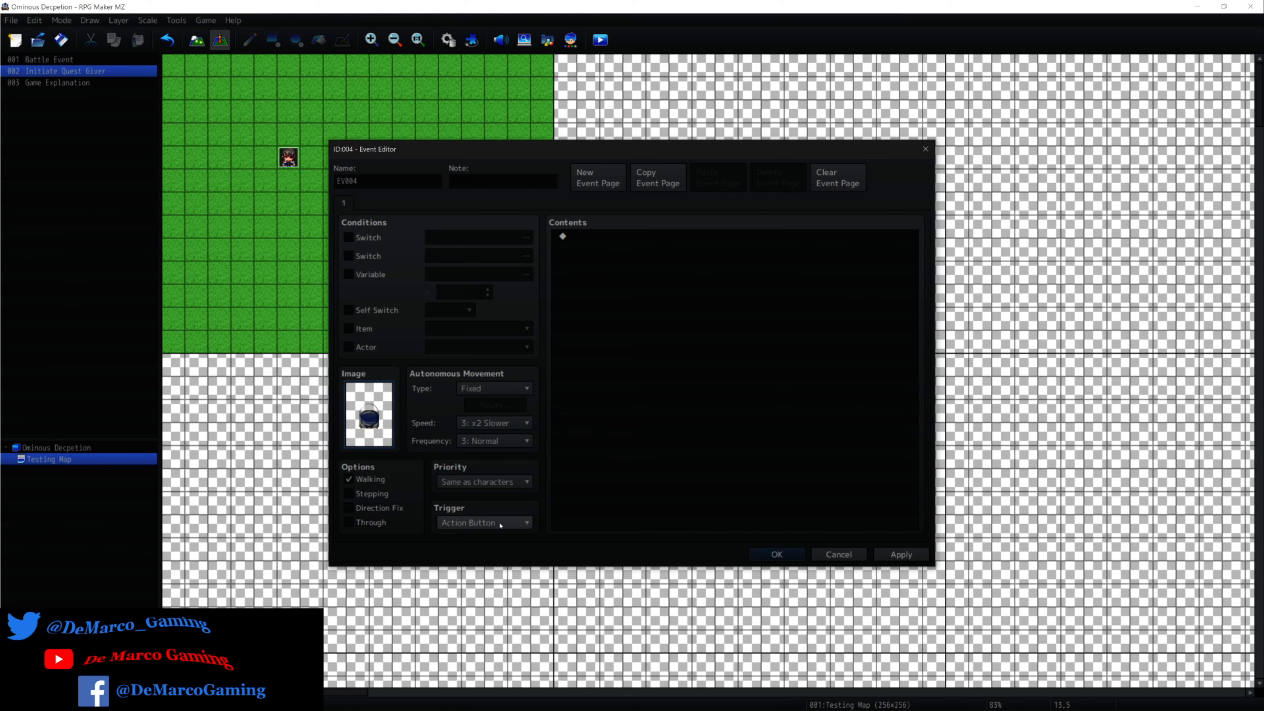
Add a Conditional Branch with a blank Script condition and an Else branch to the new event's contents.
{"action": "double_click", "coordinate": [604, 235]}
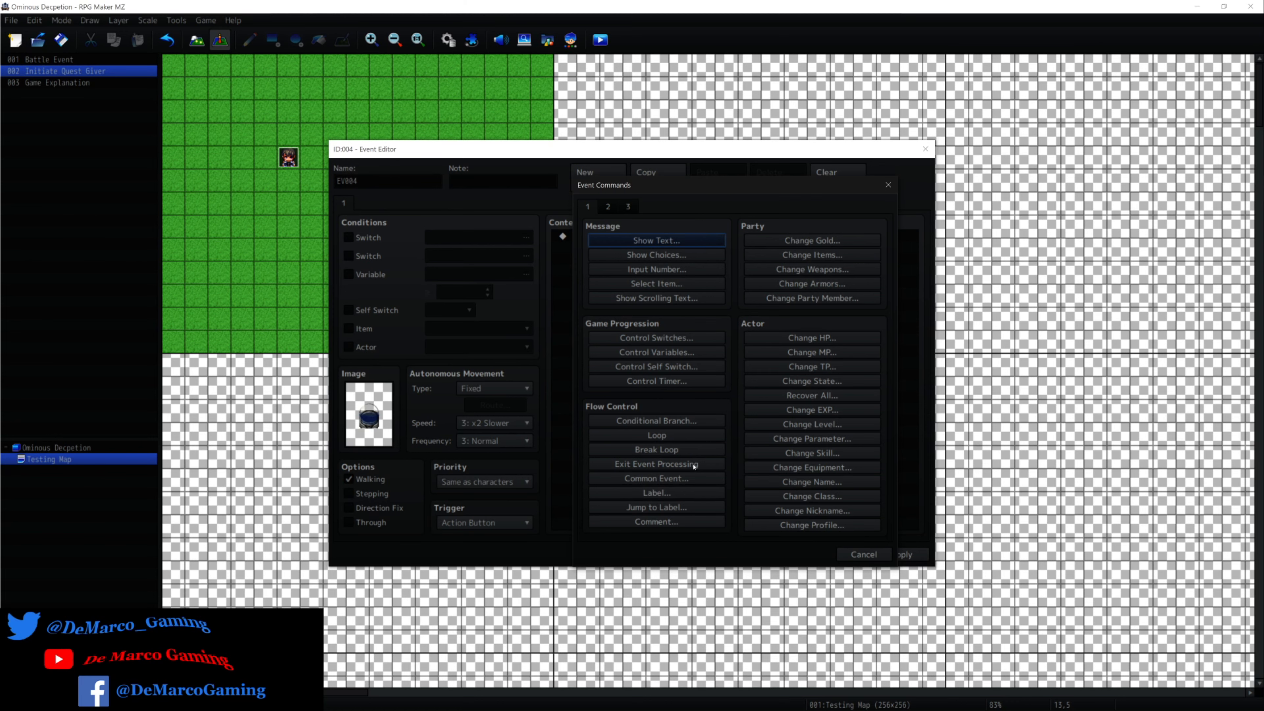
{"action": "left_click", "coordinate": [687, 420]}
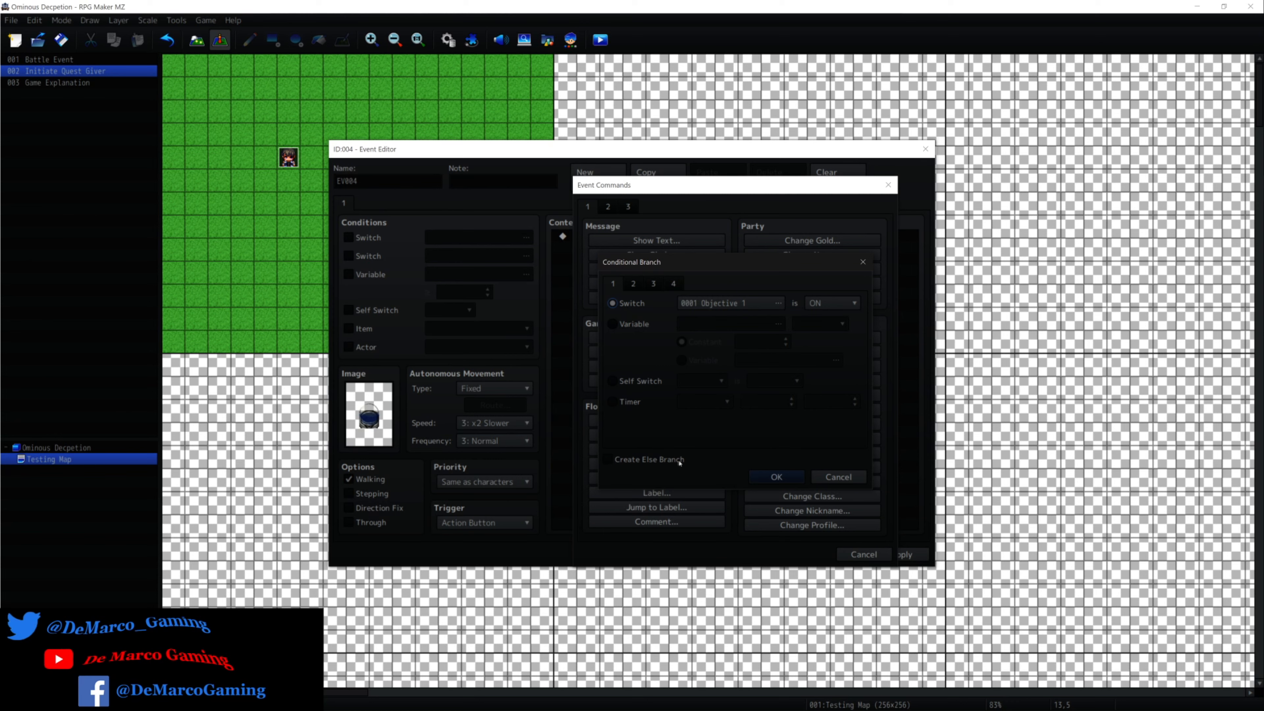
{"action": "left_click", "coordinate": [607, 460]}
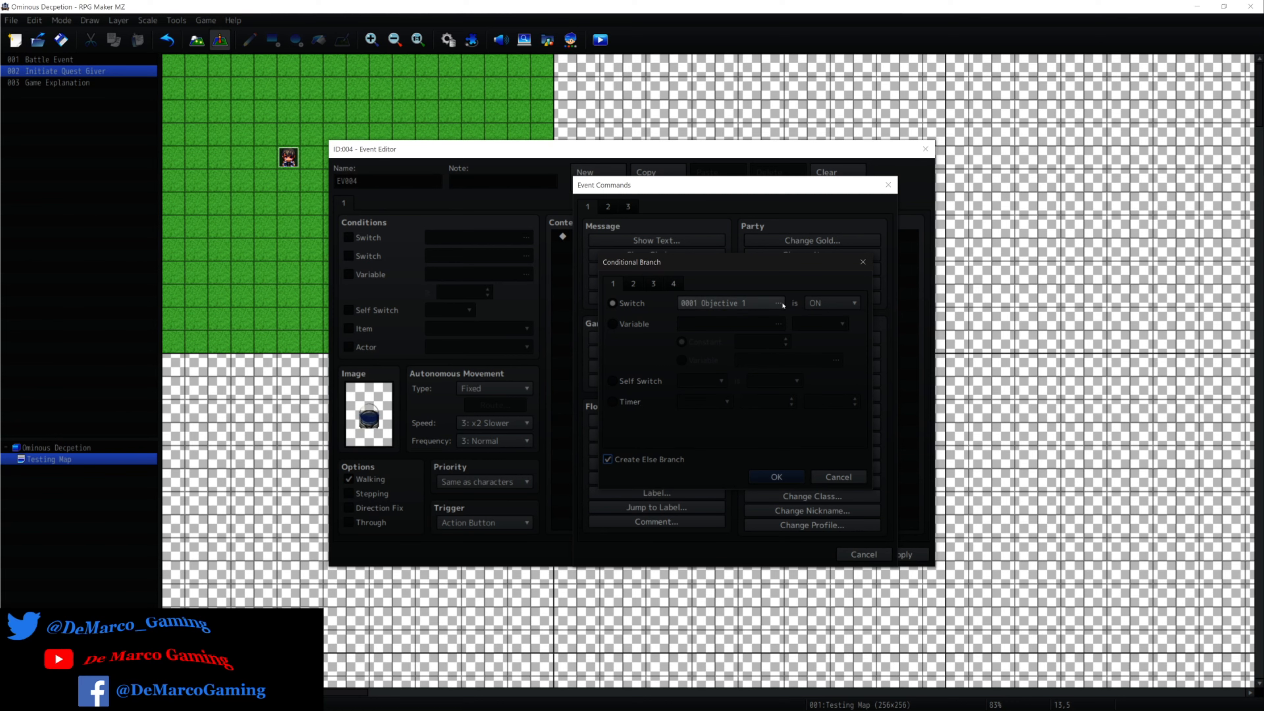
{"action": "left_click", "coordinate": [633, 285]}
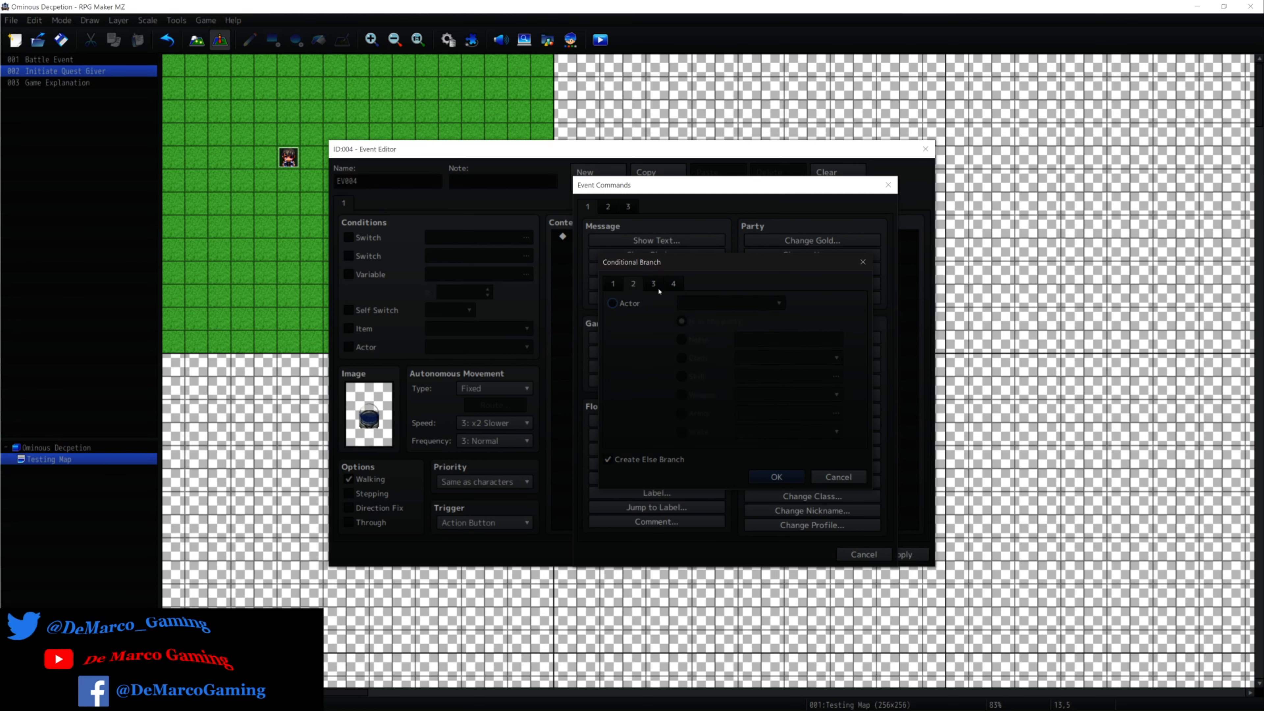
{"action": "left_click", "coordinate": [654, 285]}
{"action": "left_click", "coordinate": [680, 286]}
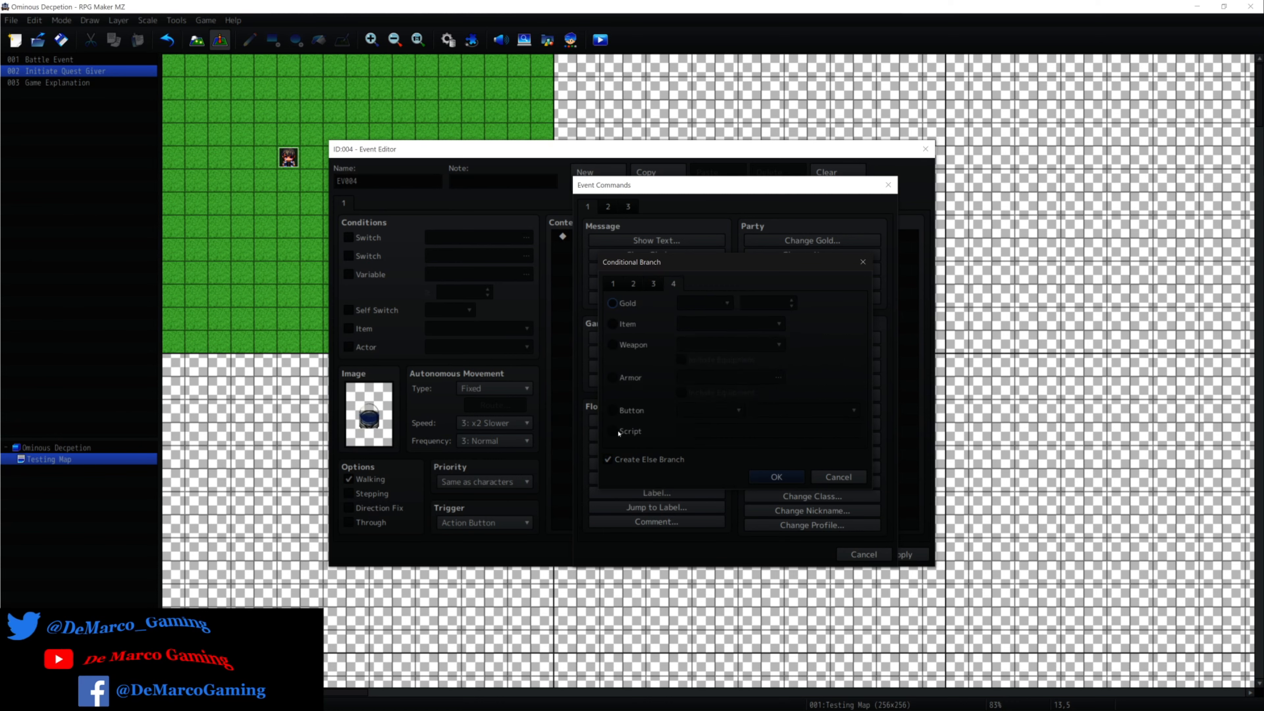
{"action": "left_click", "coordinate": [615, 431]}
{"action": "left_click", "coordinate": [781, 475]}
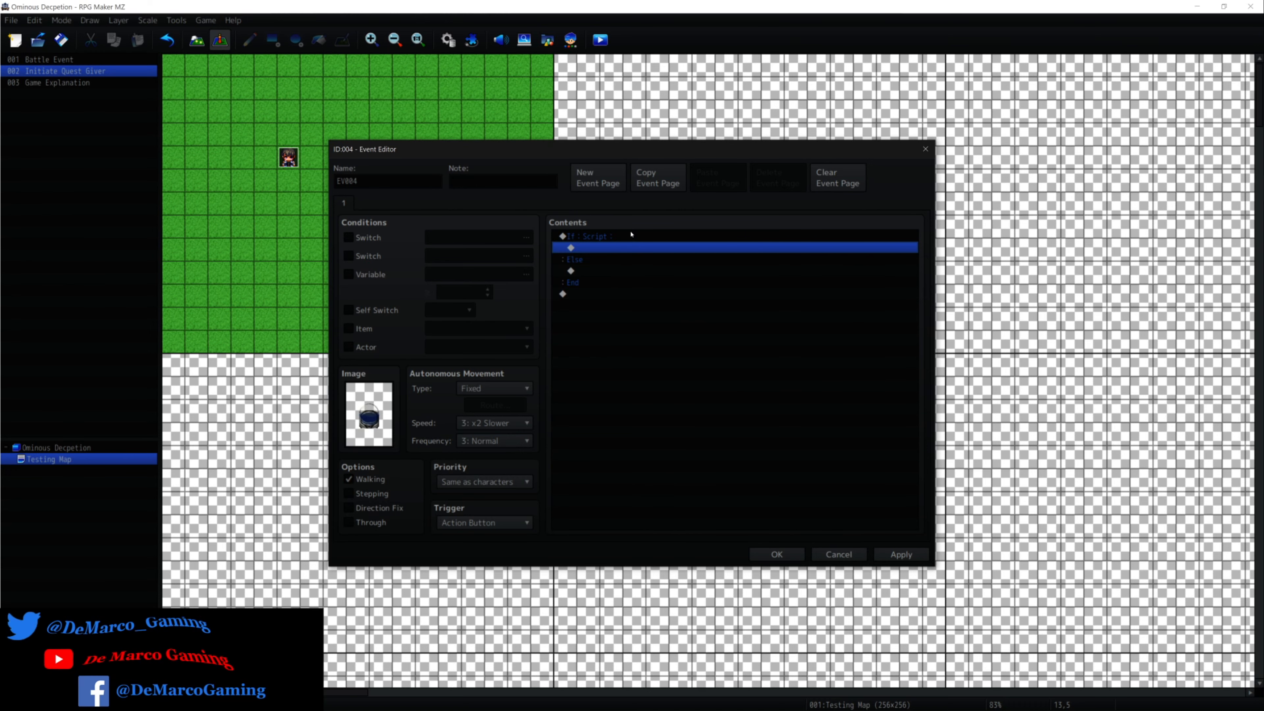
Cancel the new event and discard its image and Conditional Branch.
{"action": "left_click", "coordinate": [631, 235]}
{"action": "left_click", "coordinate": [839, 554]}
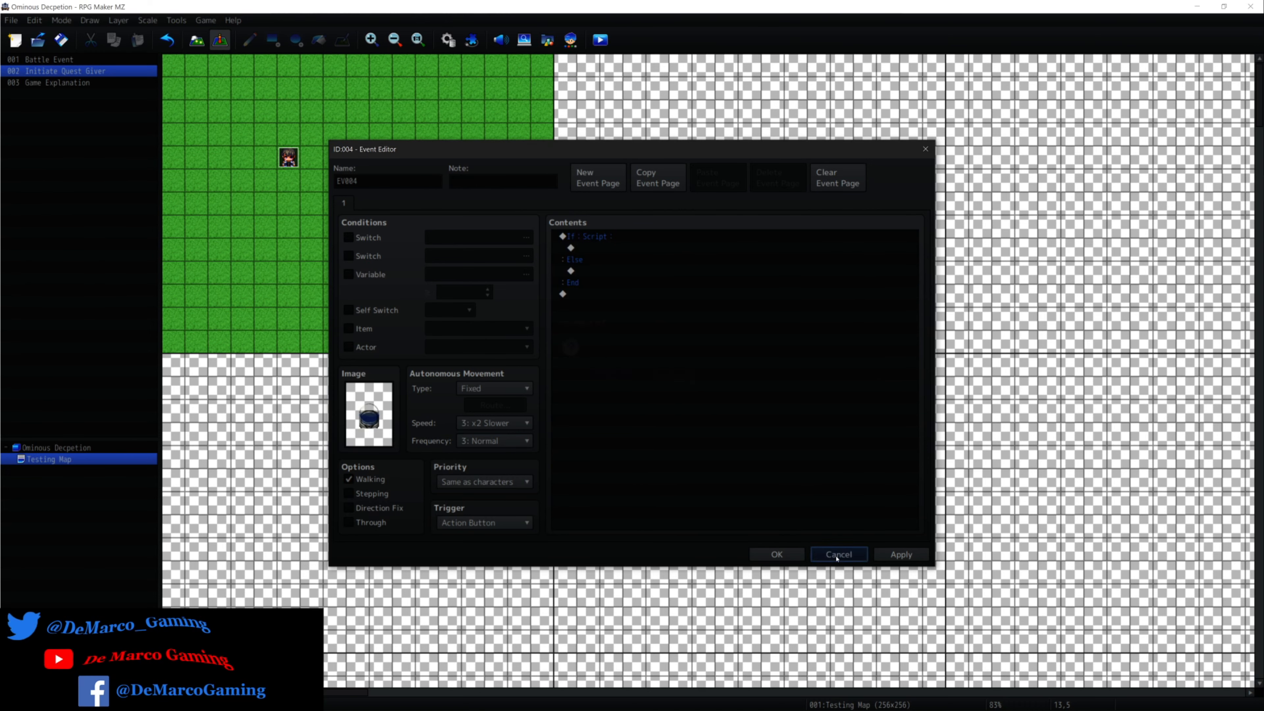
{"action": "left_click", "coordinate": [603, 378]}
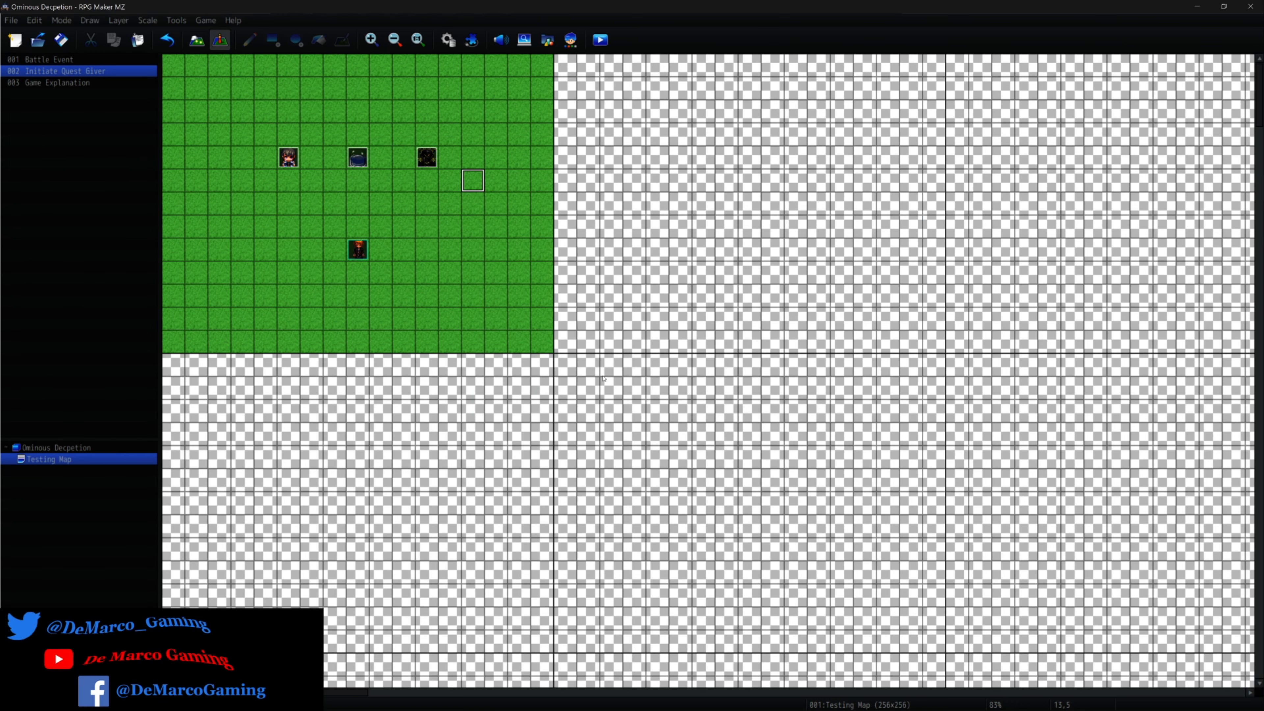
Open the Initiate Quest Giver event and inspect the quest name and objective number in page 1's Script condition, keeping them as they are.
{"action": "right_click", "coordinate": [352, 155]}
{"action": "left_click", "coordinate": [370, 162]}
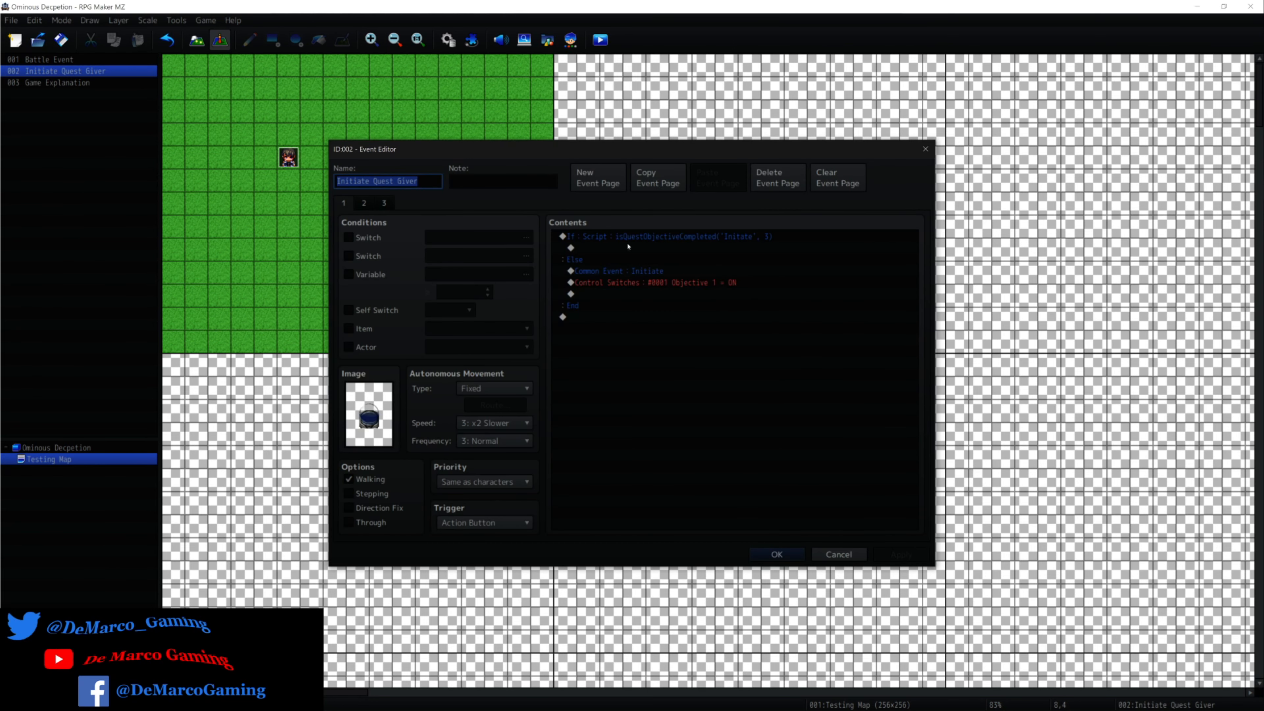
{"action": "right_click", "coordinate": [629, 237]}
{"action": "left_click", "coordinate": [645, 245]}
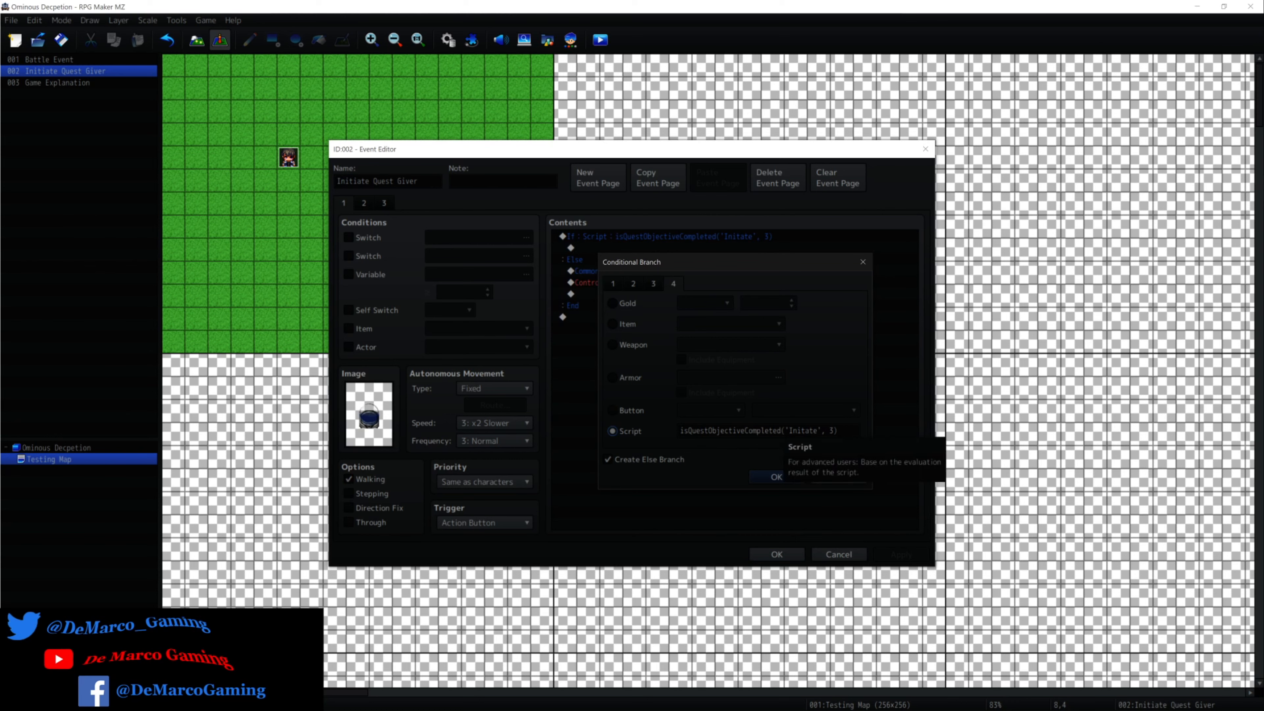
{"action": "double_click", "coordinate": [802, 430]}
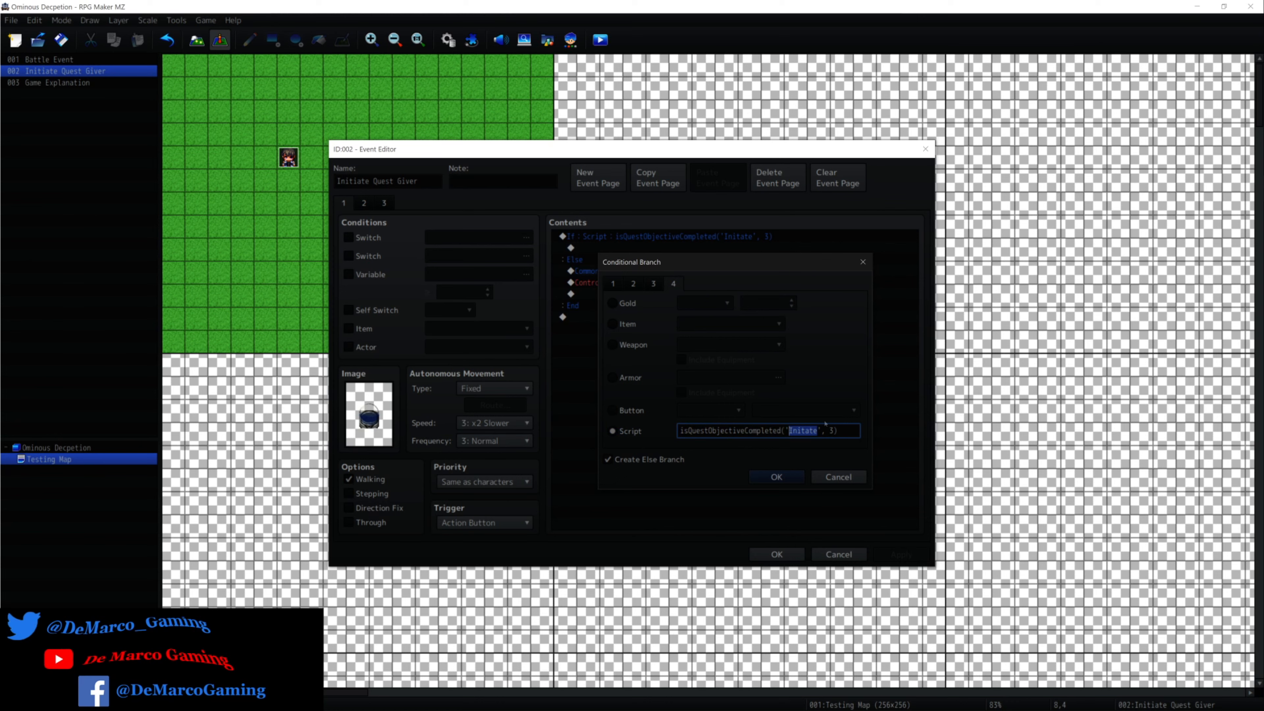
{"action": "double_click", "coordinate": [830, 430]}
{"action": "left_click", "coordinate": [786, 476]}
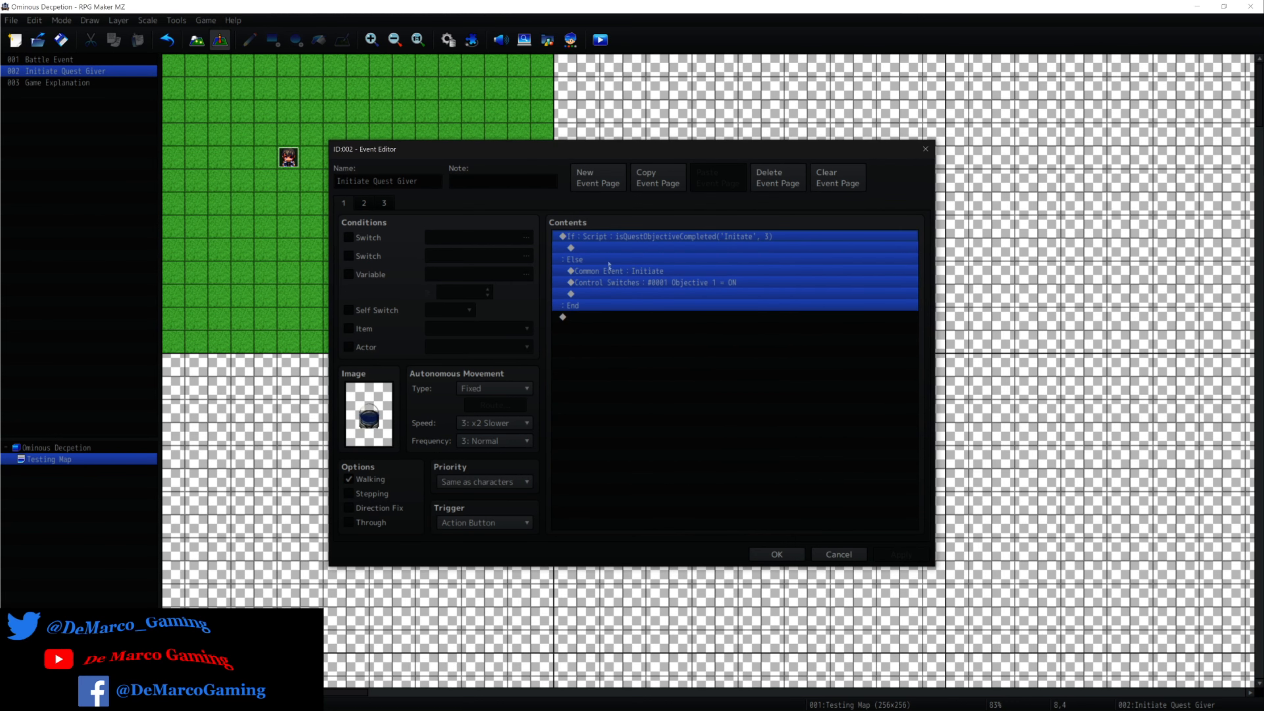
Try the 0001 Objective 1 switch condition on page 1, review the switch names in the selector, and disable the condition.
{"action": "left_click", "coordinate": [574, 259]}
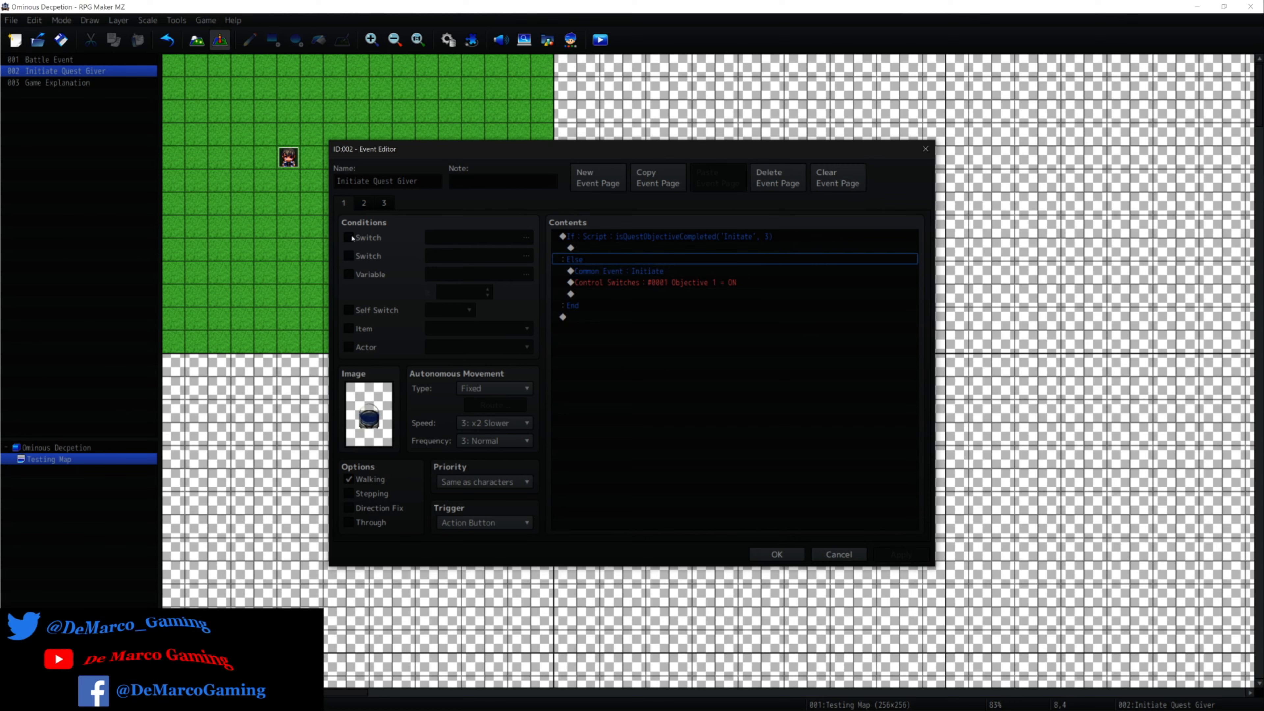
{"action": "left_click", "coordinate": [349, 238]}
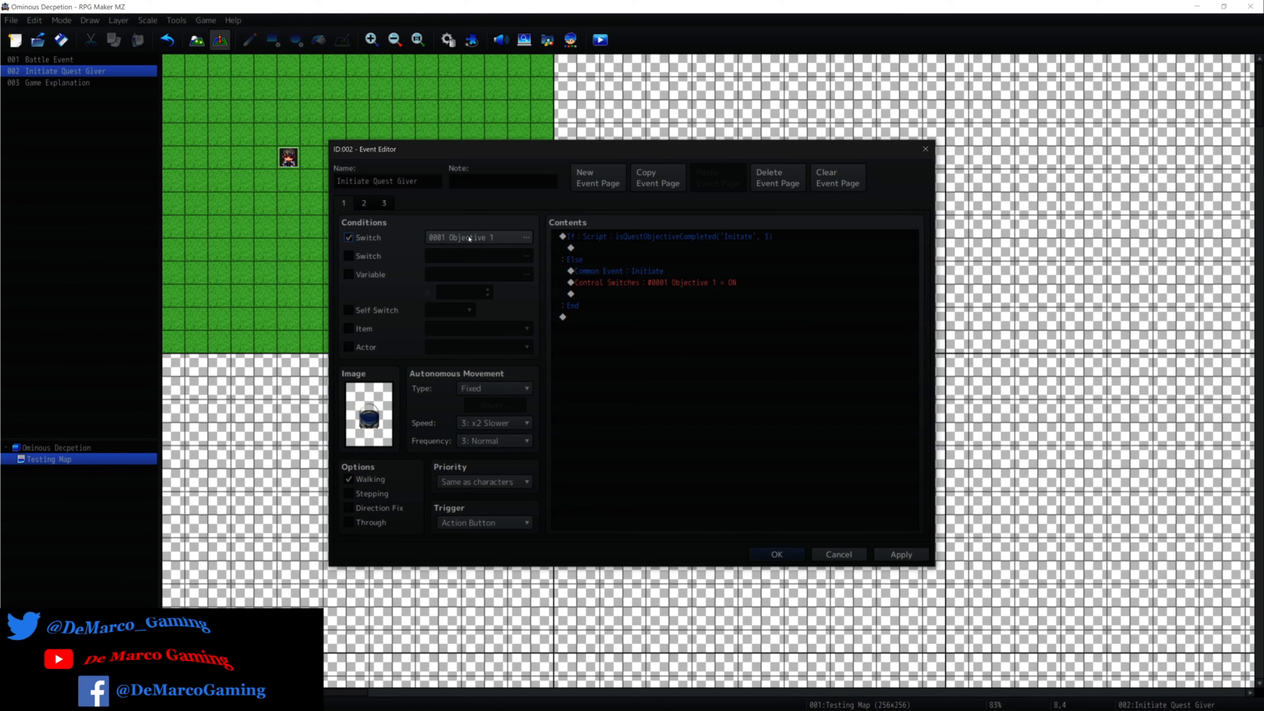
{"action": "left_click", "coordinate": [523, 238]}
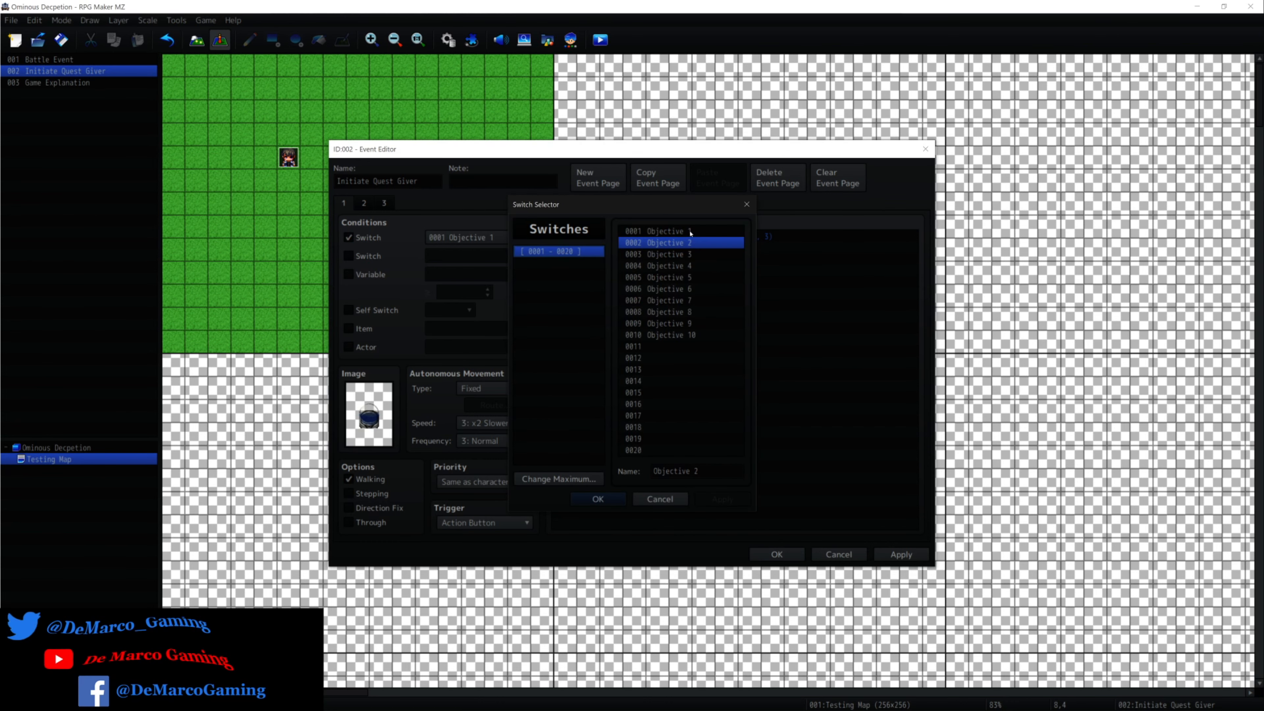
{"action": "left_click_drag", "start_coordinate": [702, 471], "coordinate": [642, 471]}
{"action": "left_click", "coordinate": [654, 471]}
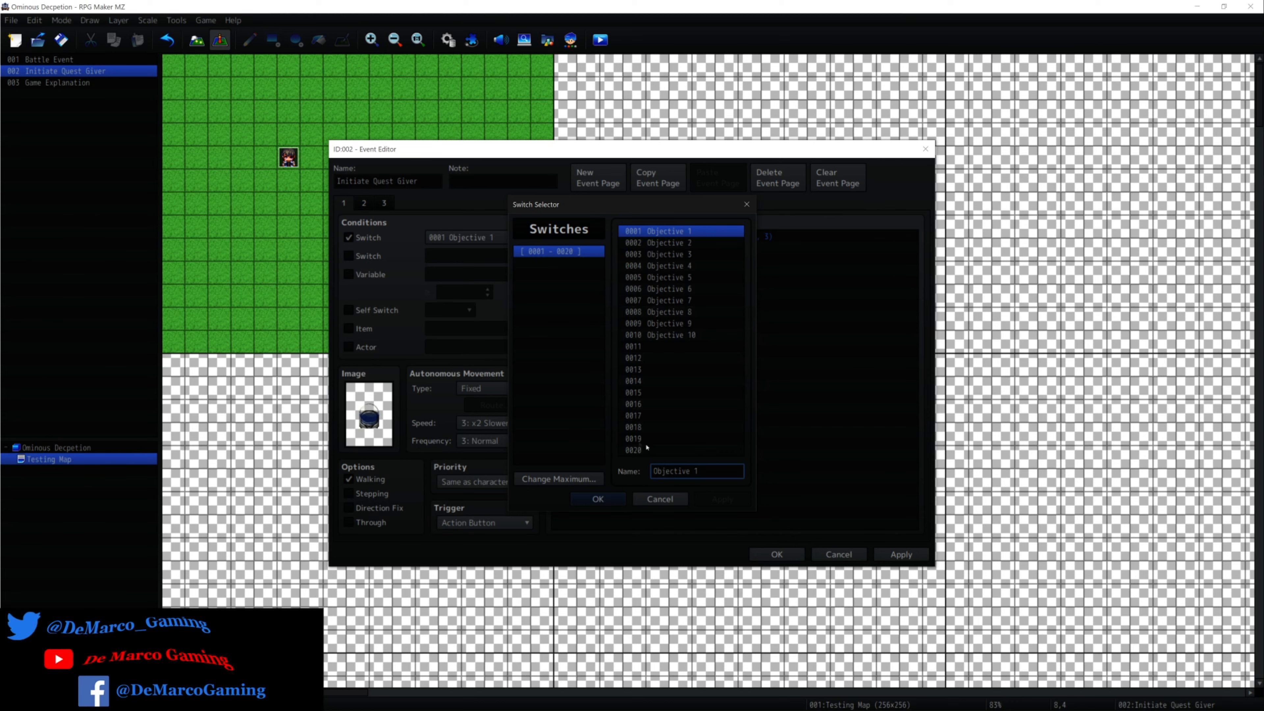
{"action": "left_click", "coordinate": [659, 499]}
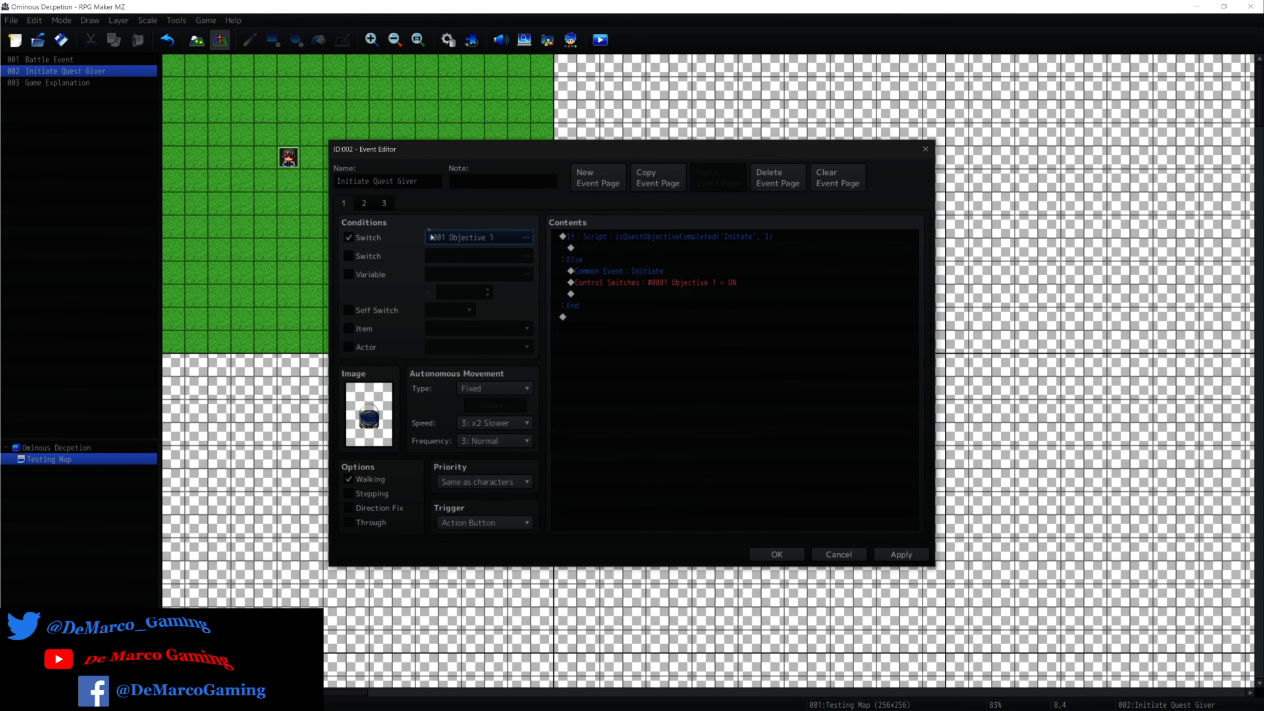
{"action": "left_click", "coordinate": [351, 238]}
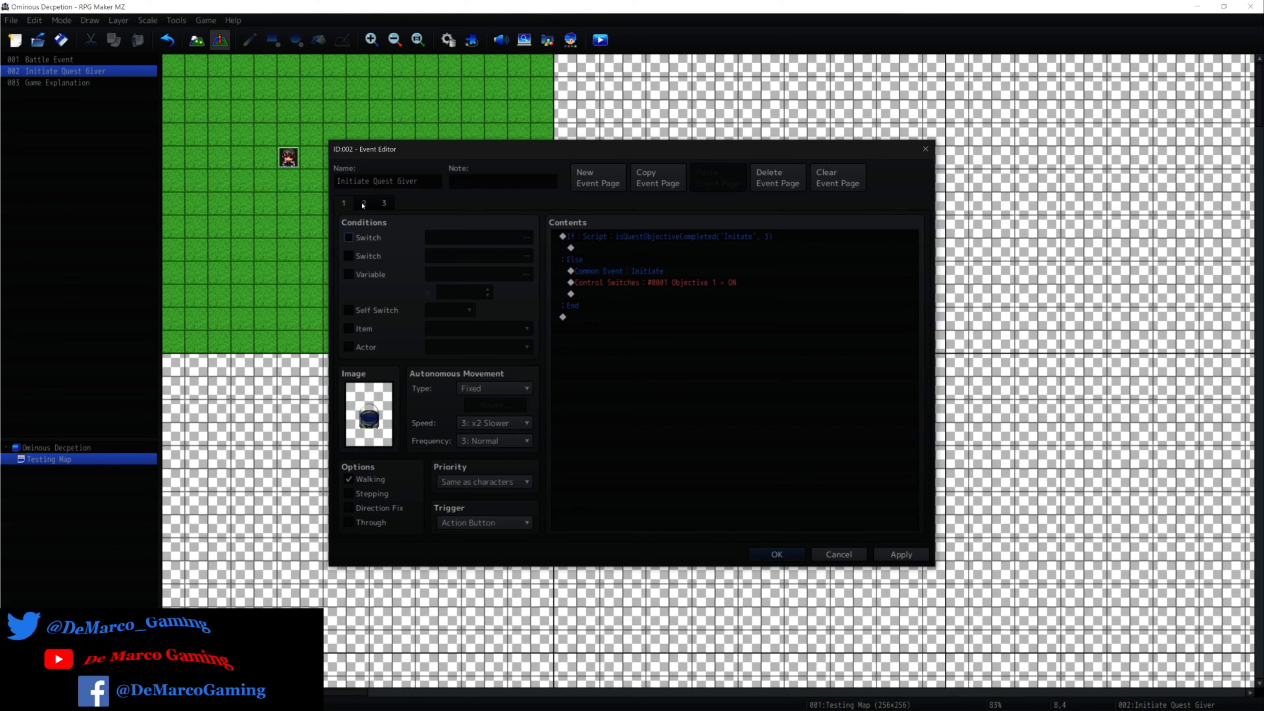
Switch to event page 2, compare its orb image with the neighbouring one in !Other1, and close the image selection without changes.
{"action": "left_click", "coordinate": [364, 203]}
{"action": "left_click", "coordinate": [363, 203]}
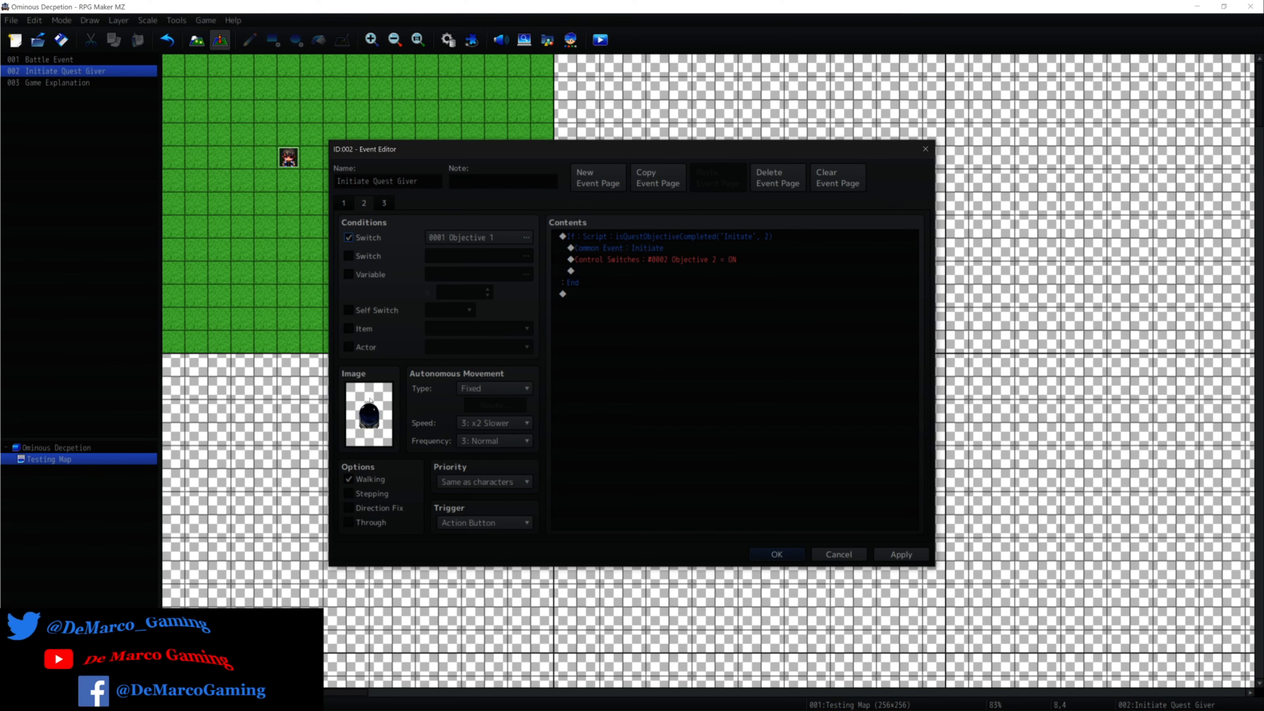
{"action": "double_click", "coordinate": [370, 400]}
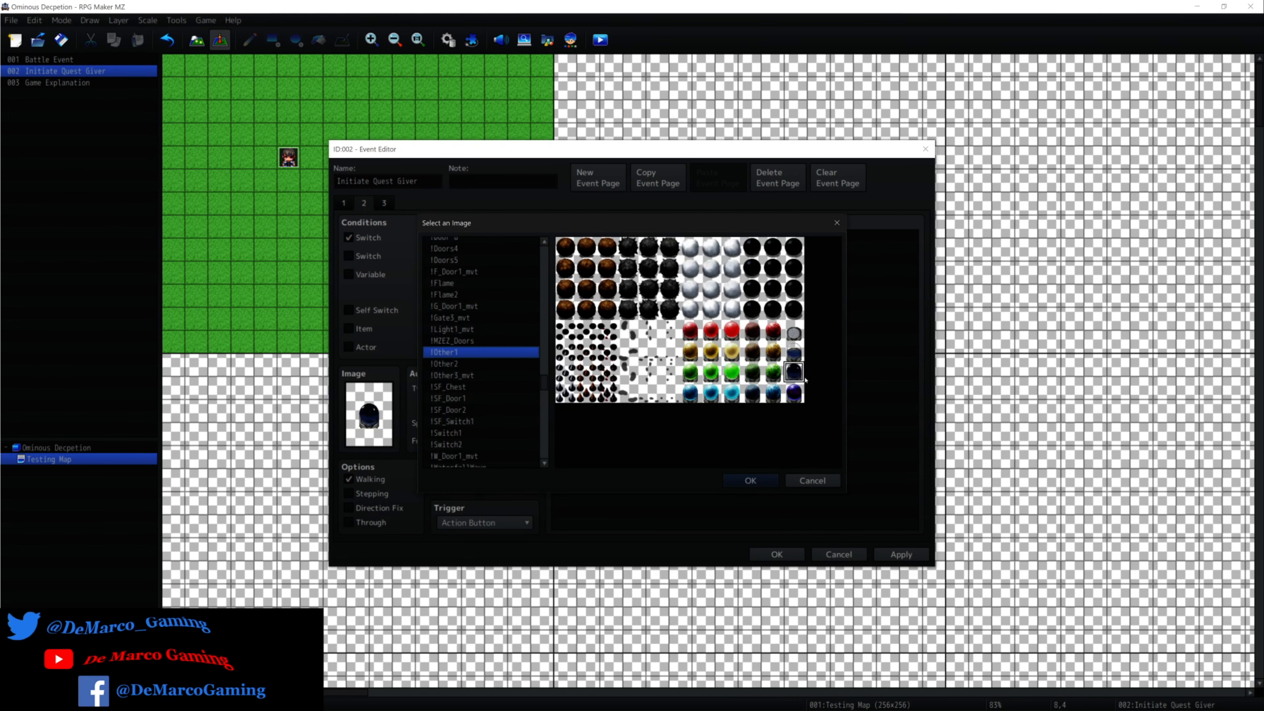
{"action": "left_click", "coordinate": [793, 352]}
{"action": "left_click", "coordinate": [795, 378]}
{"action": "left_click", "coordinate": [836, 224]}
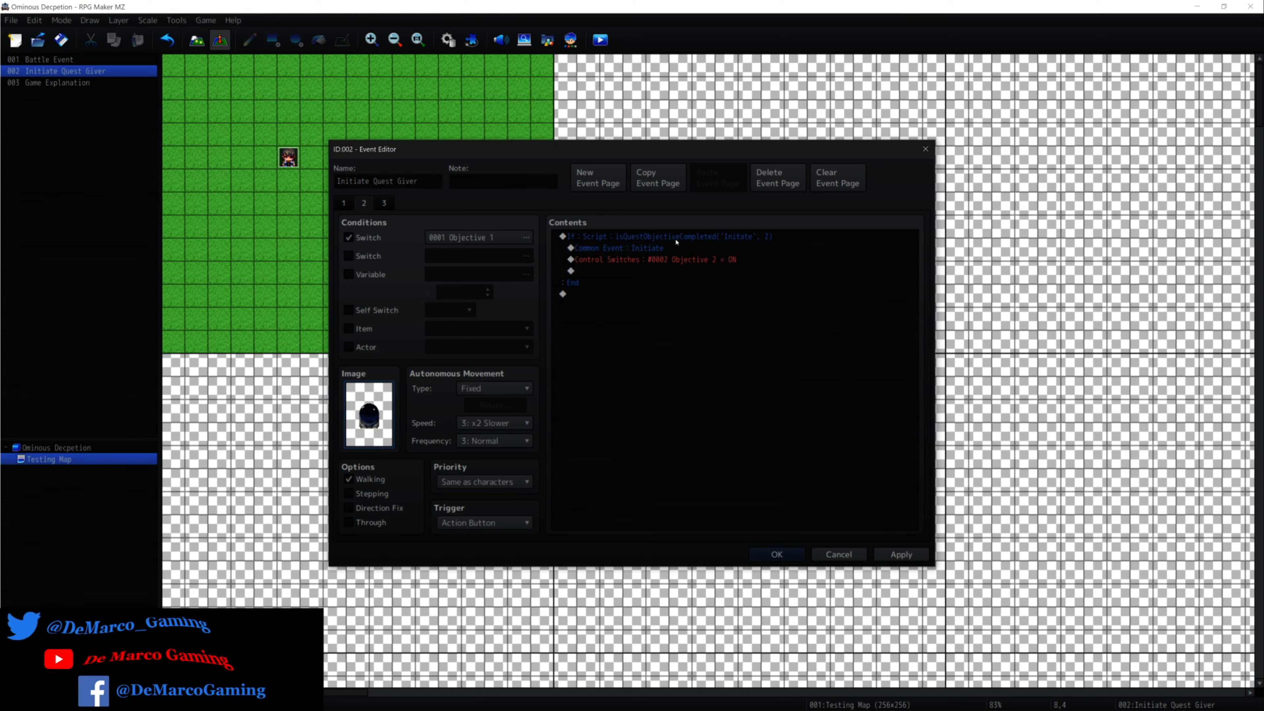
{"action": "double_click", "coordinate": [676, 242]}
{"action": "left_click", "coordinate": [888, 185]}
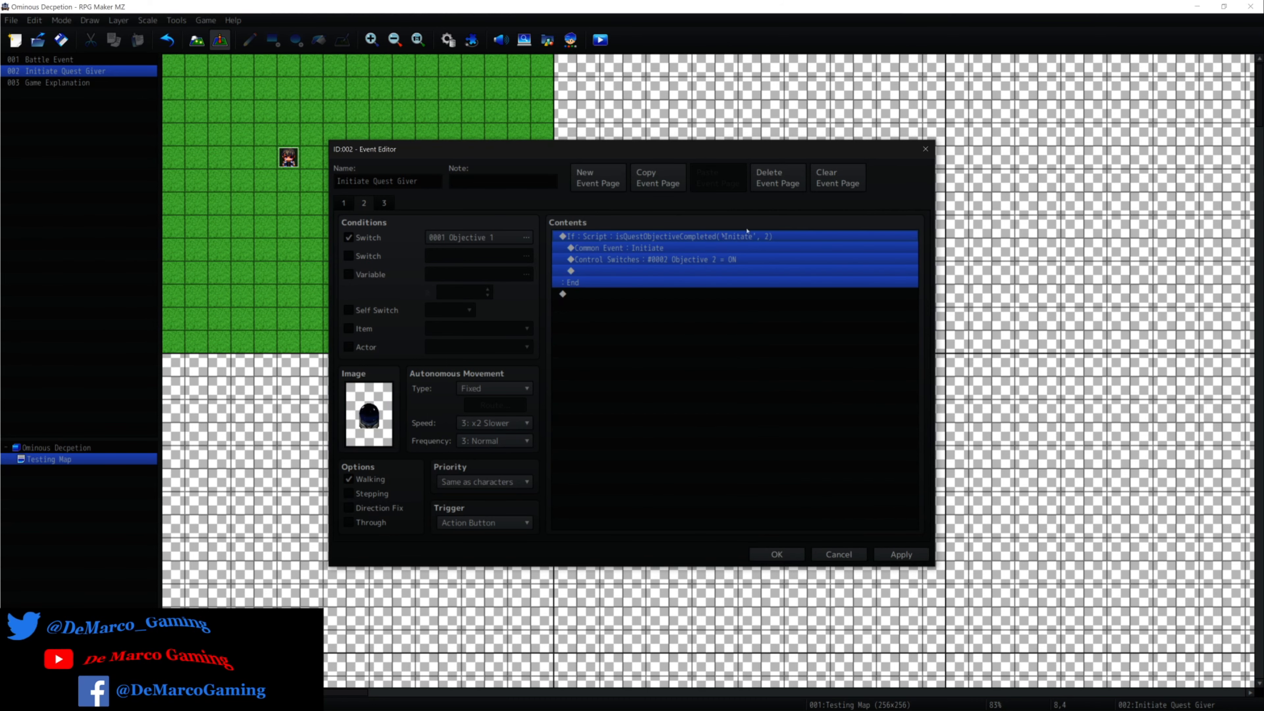
{"action": "double_click", "coordinate": [658, 240]}
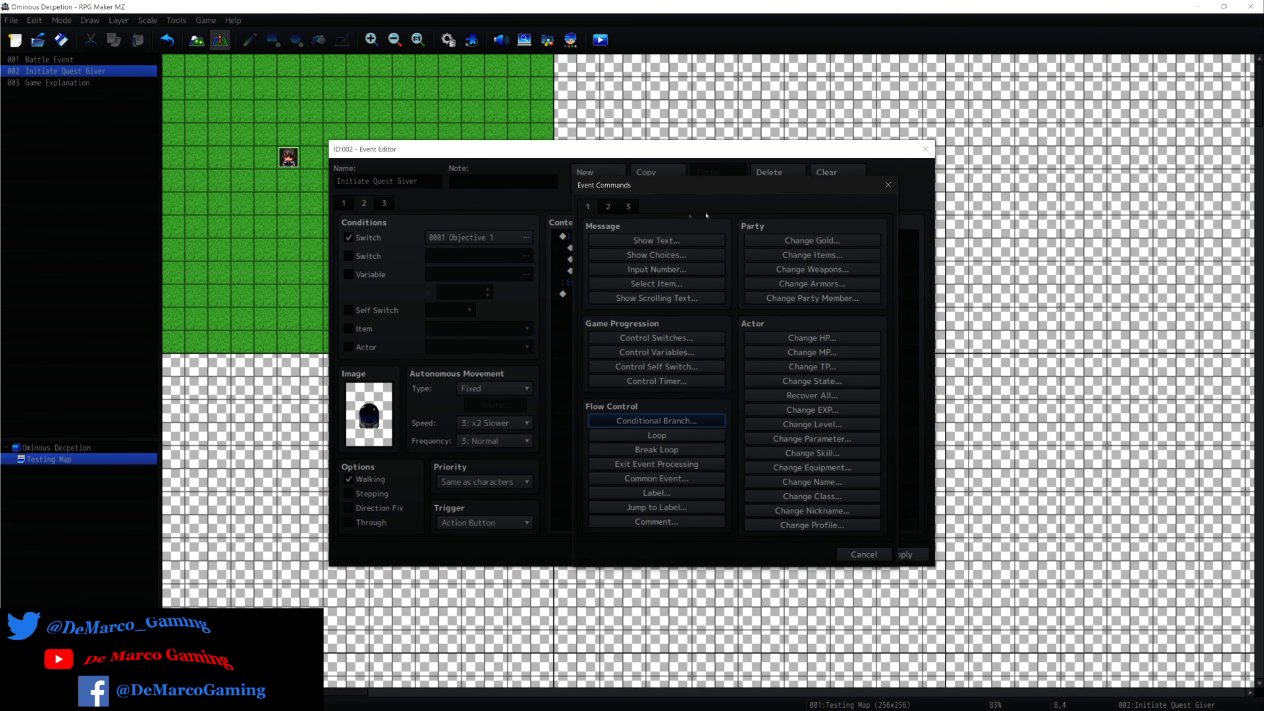
{"action": "left_click", "coordinate": [639, 208]}
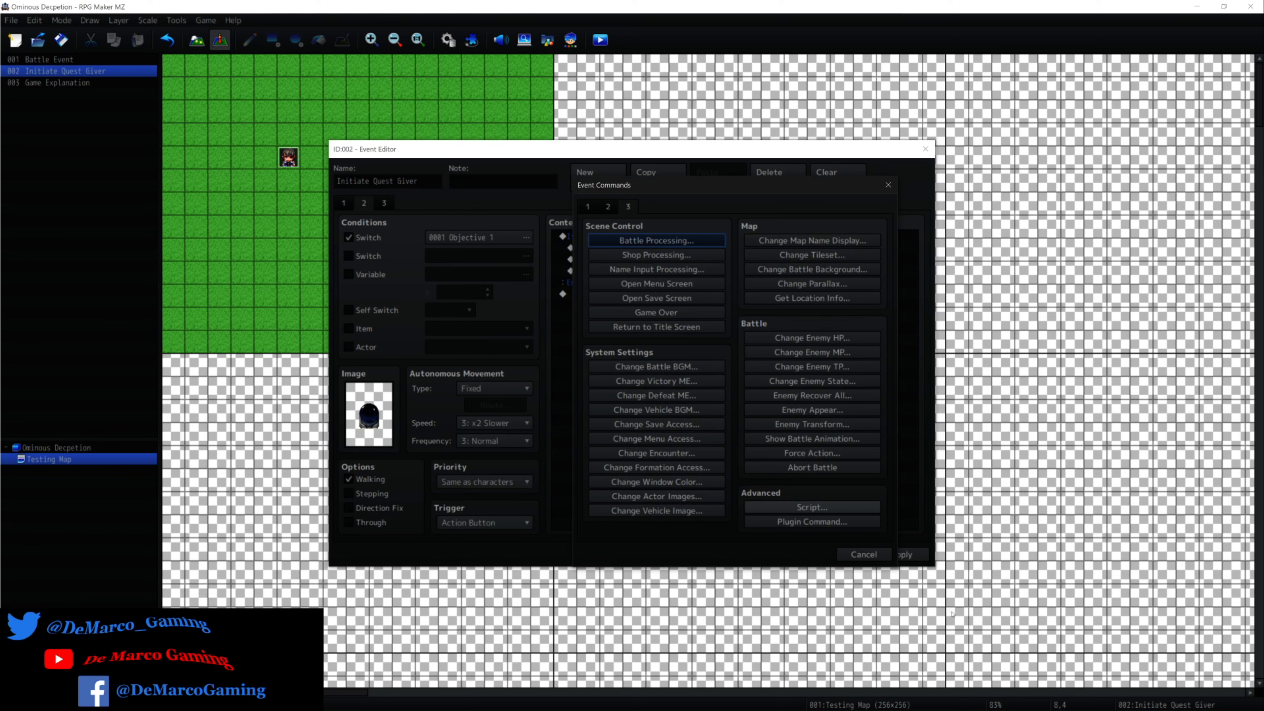
{"action": "left_click", "coordinate": [866, 555]}
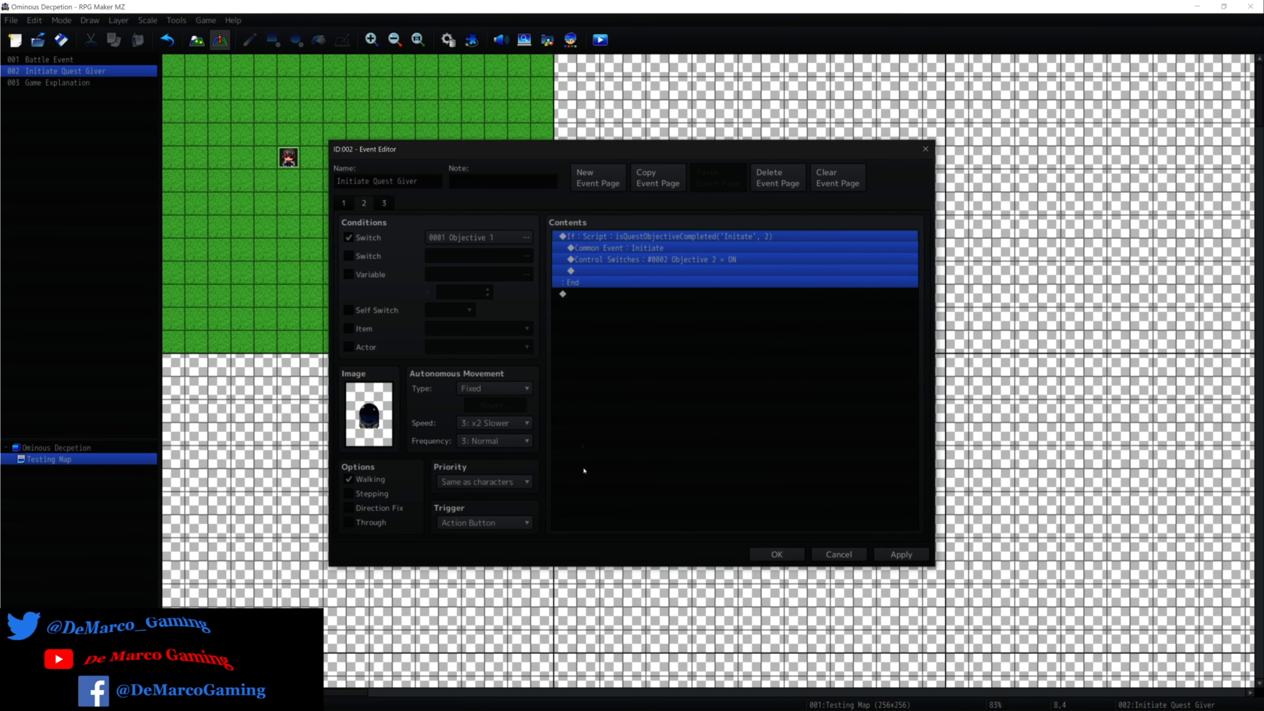
{"action": "right_click", "coordinate": [671, 241]}
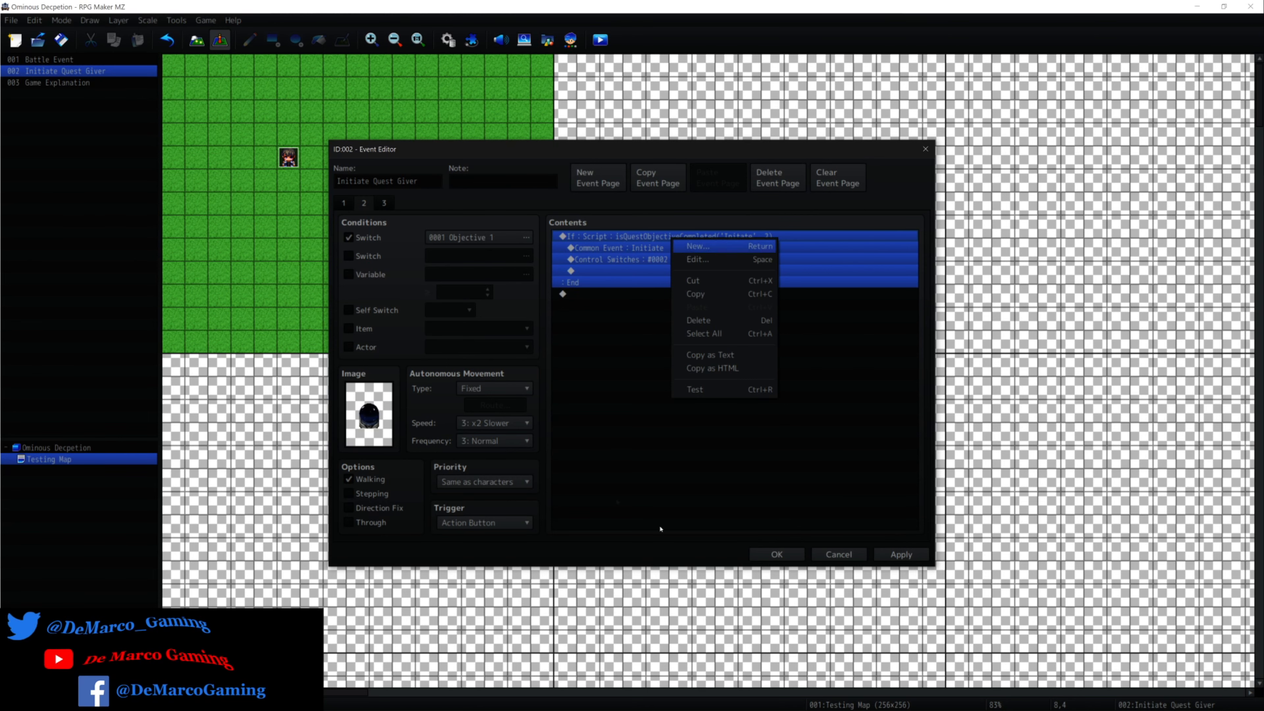
{"action": "key", "text": "Return"}
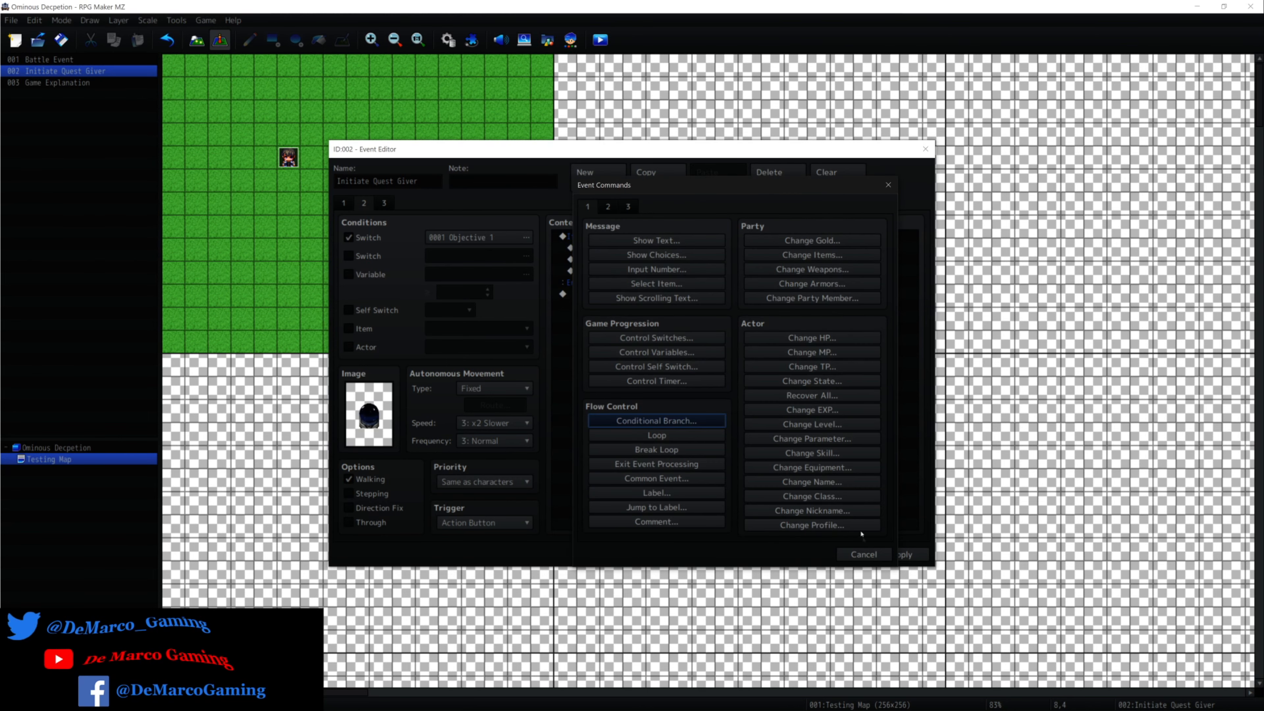
{"action": "left_click", "coordinate": [862, 554]}
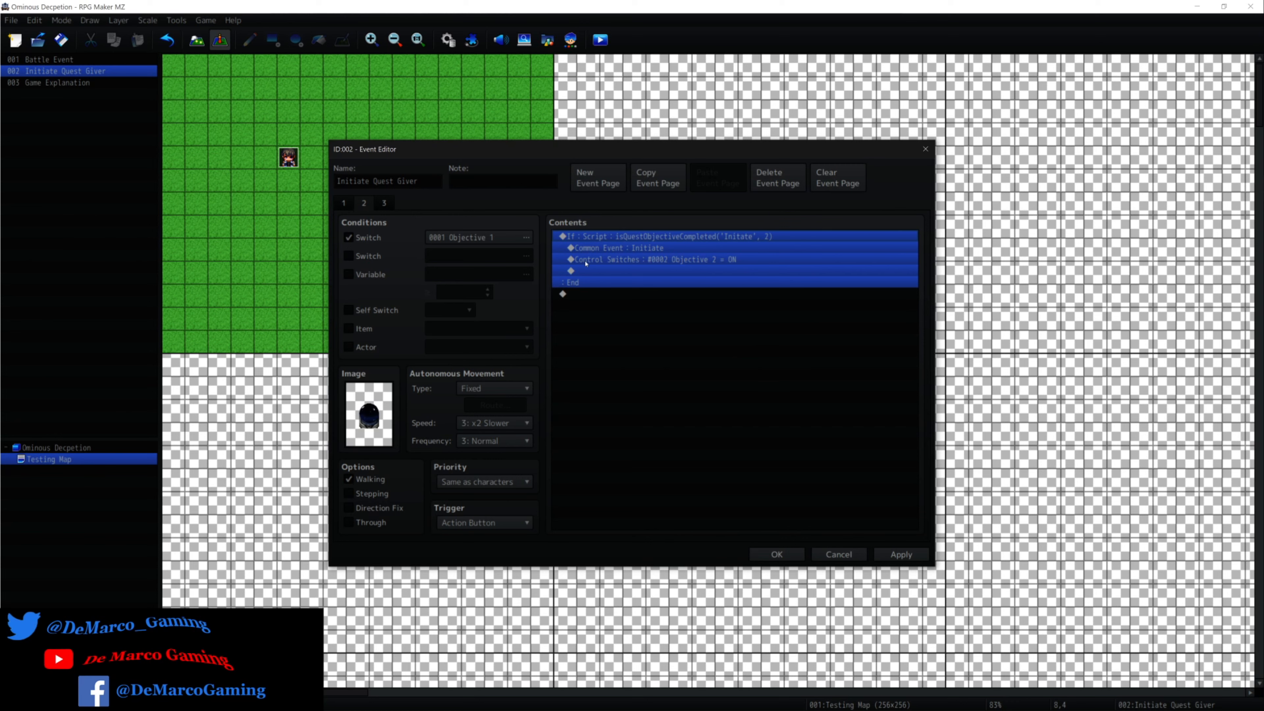
Open page 2's Conditional Branch for editing, inspect the objective number in its Script condition, and cancel without changes.
{"action": "right_click", "coordinate": [613, 238]}
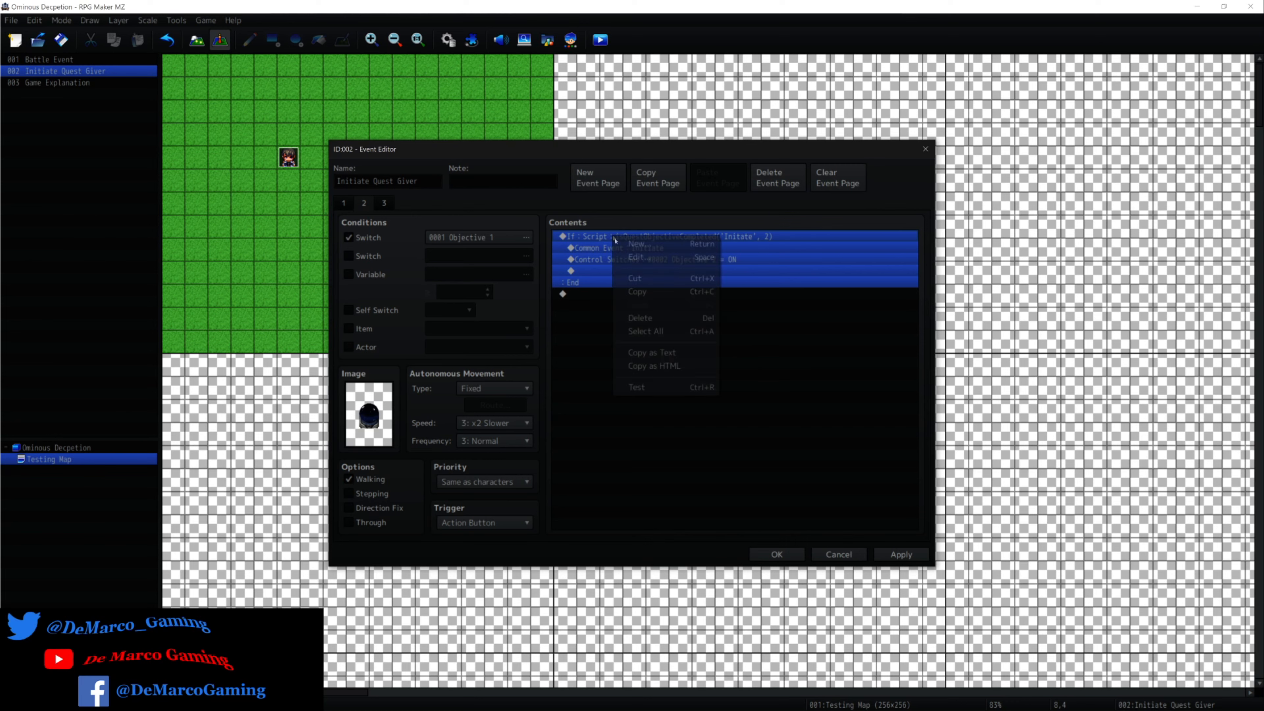
{"action": "left_click", "coordinate": [639, 257]}
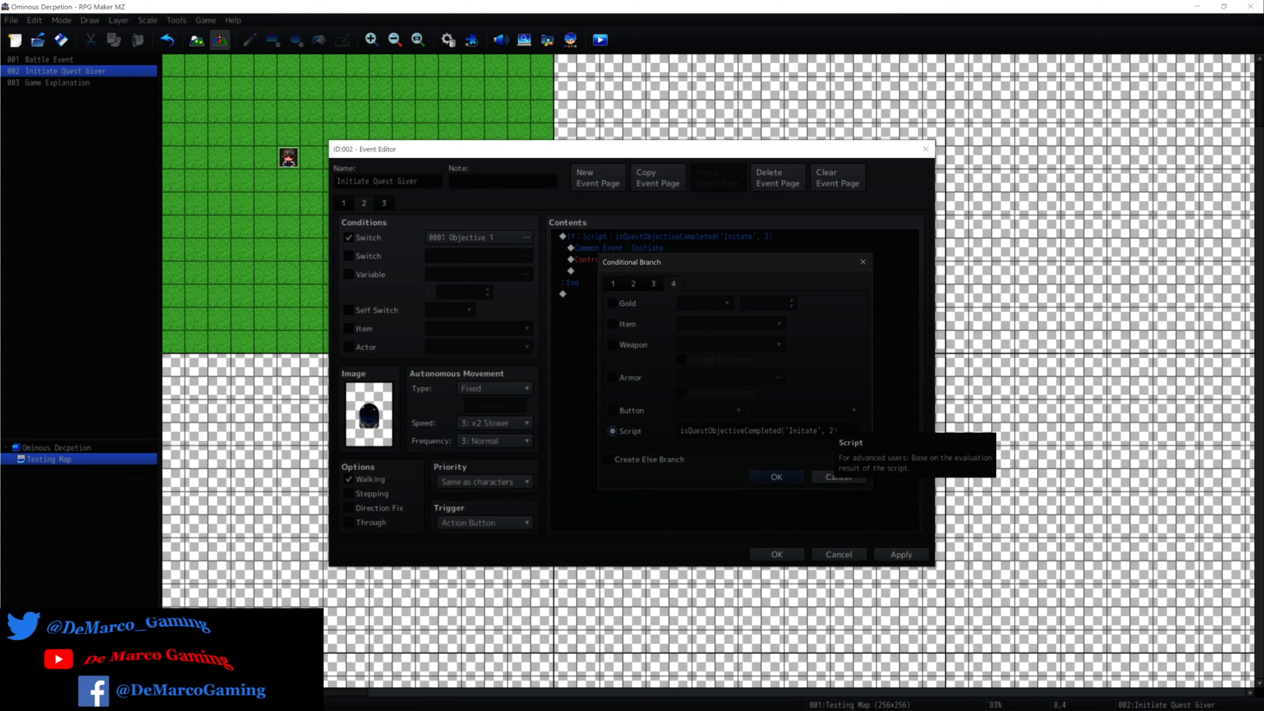
{"action": "double_click", "coordinate": [832, 431]}
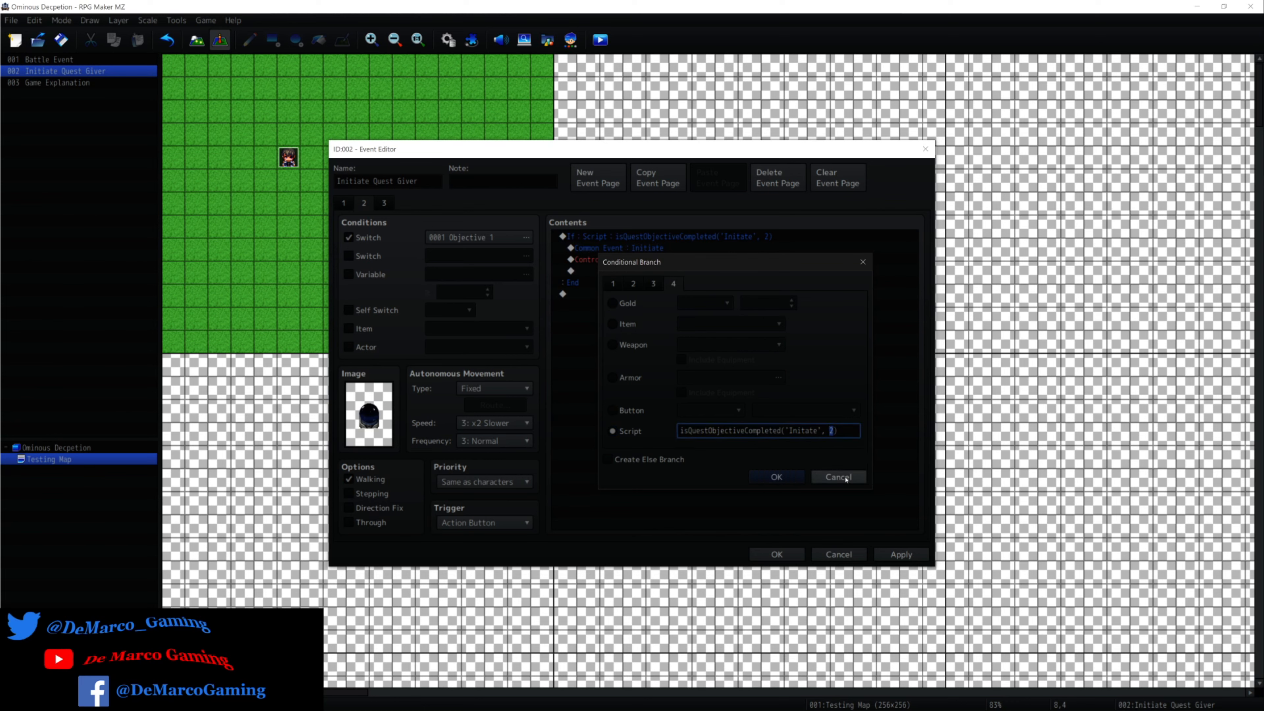
{"action": "left_click", "coordinate": [846, 479]}
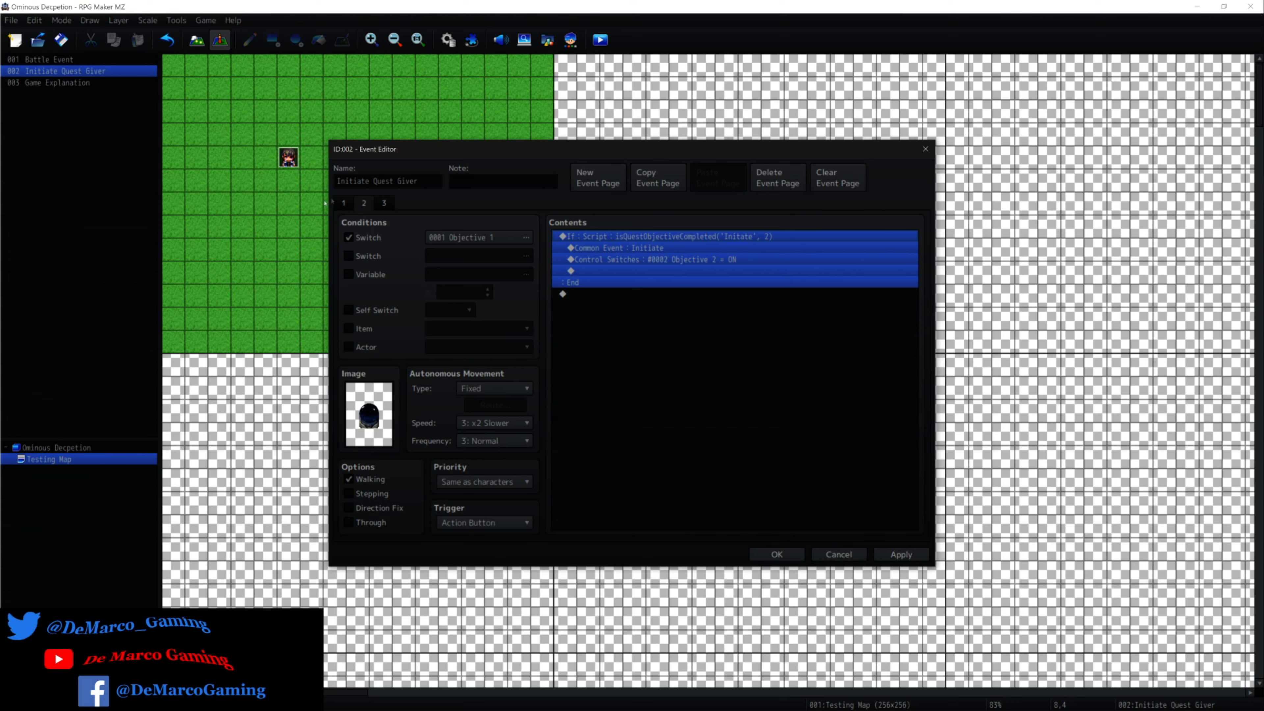
Go through the three event pages and examine how their switch conditions relate to the Control Switches commands.
{"action": "left_click", "coordinate": [342, 202]}
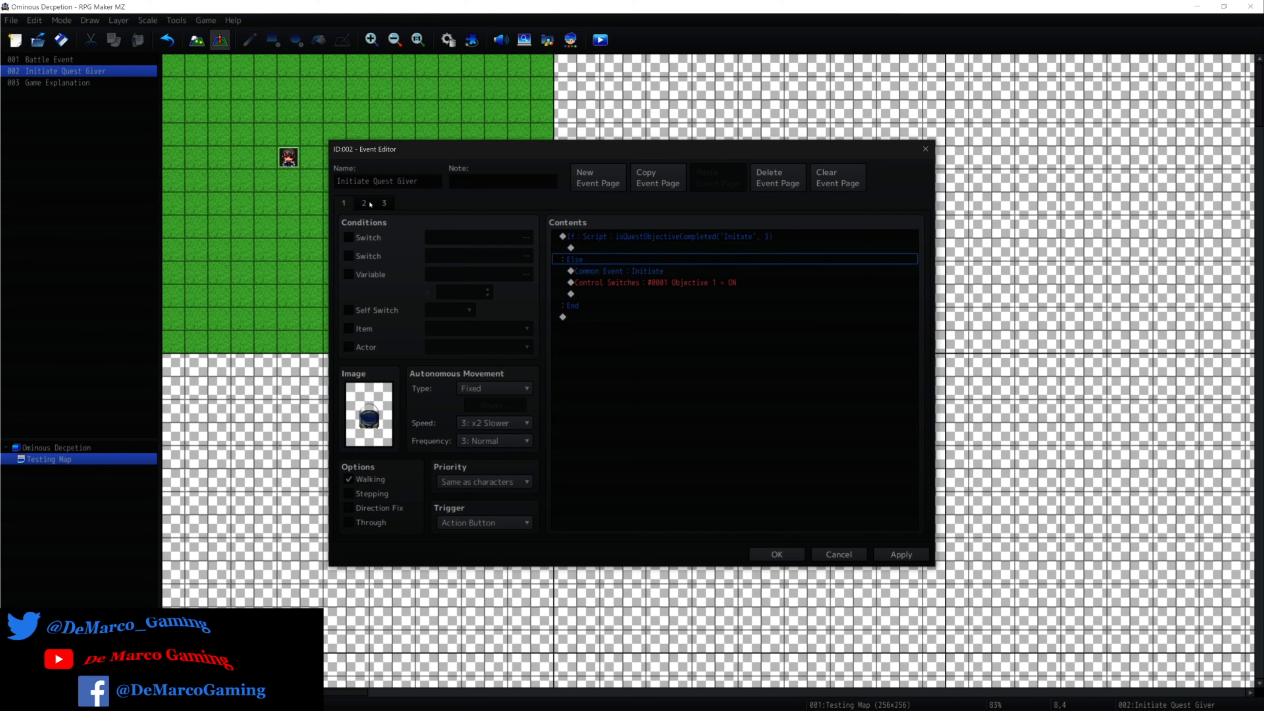
{"action": "left_click", "coordinate": [364, 203]}
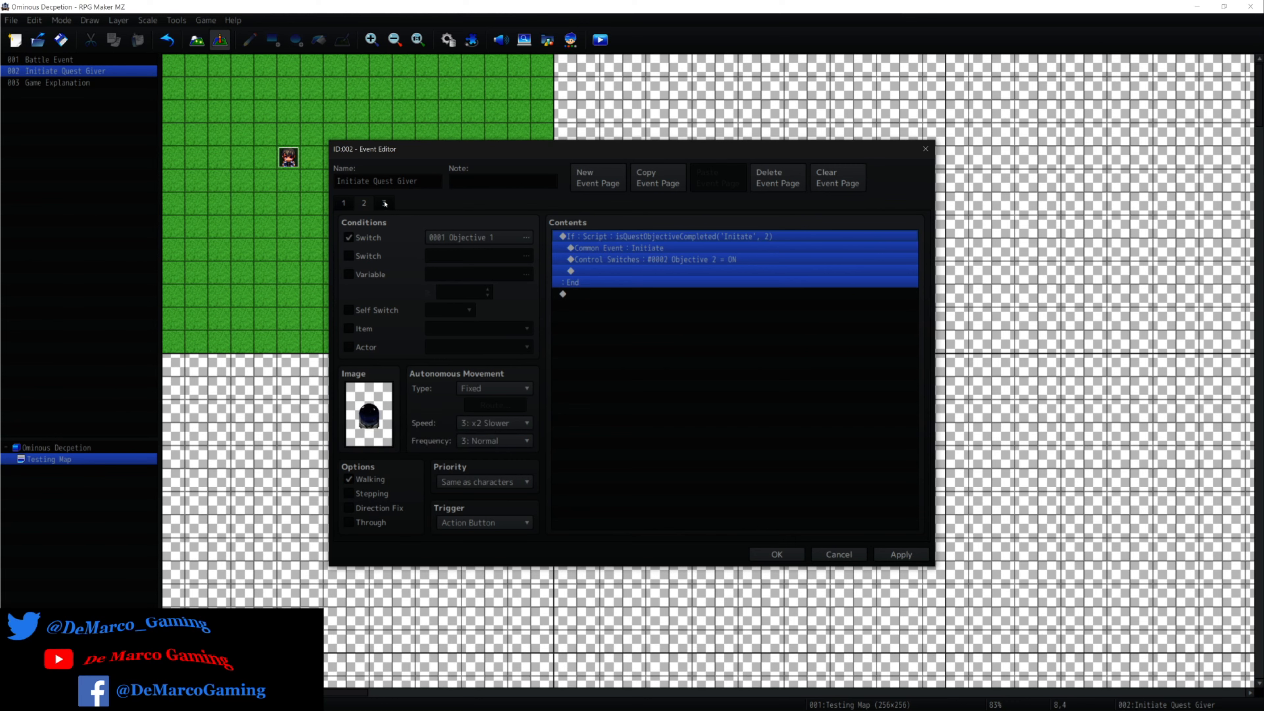
{"action": "left_click", "coordinate": [385, 203]}
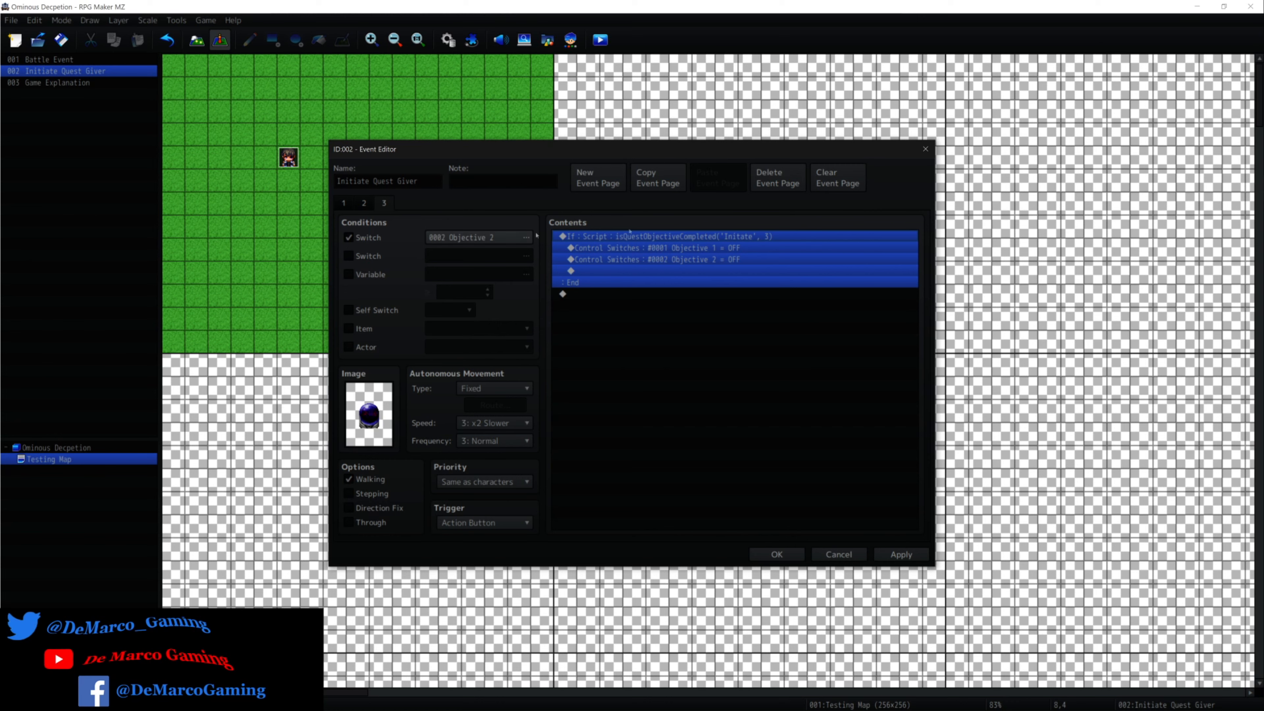
{"action": "left_click", "coordinate": [363, 203]}
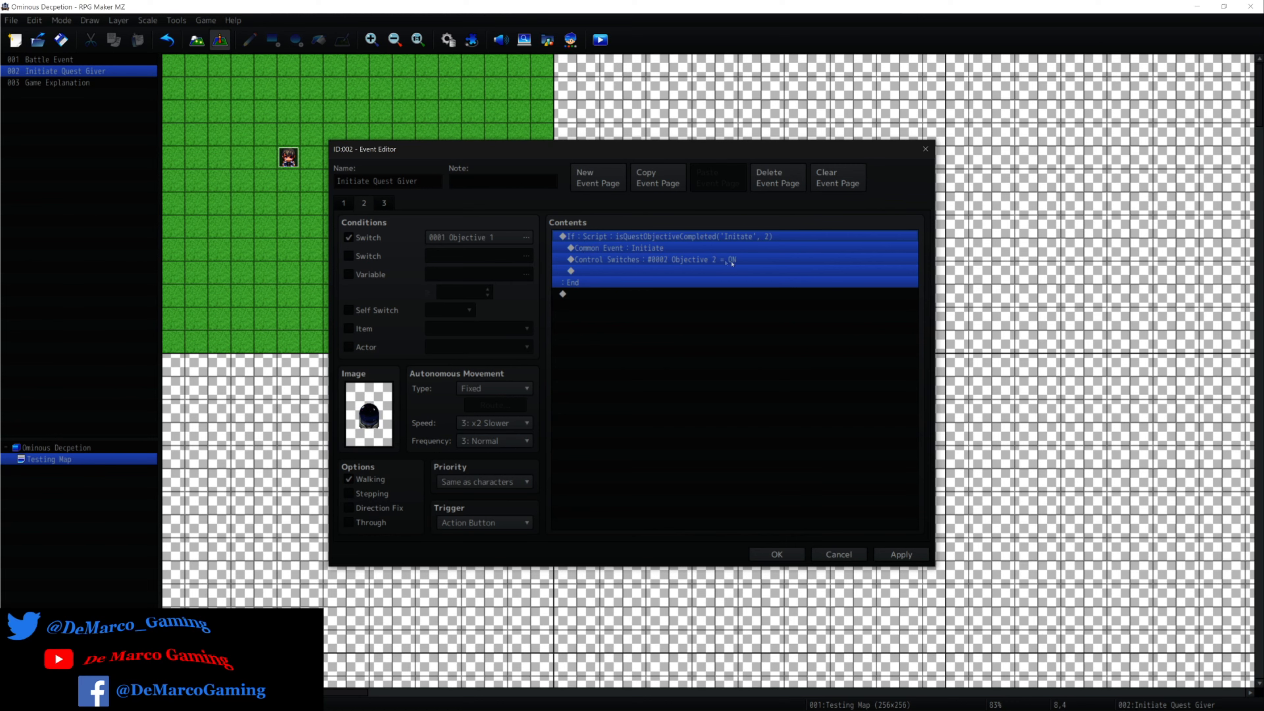
{"action": "left_click", "coordinate": [383, 204]}
{"action": "left_click", "coordinate": [363, 204]}
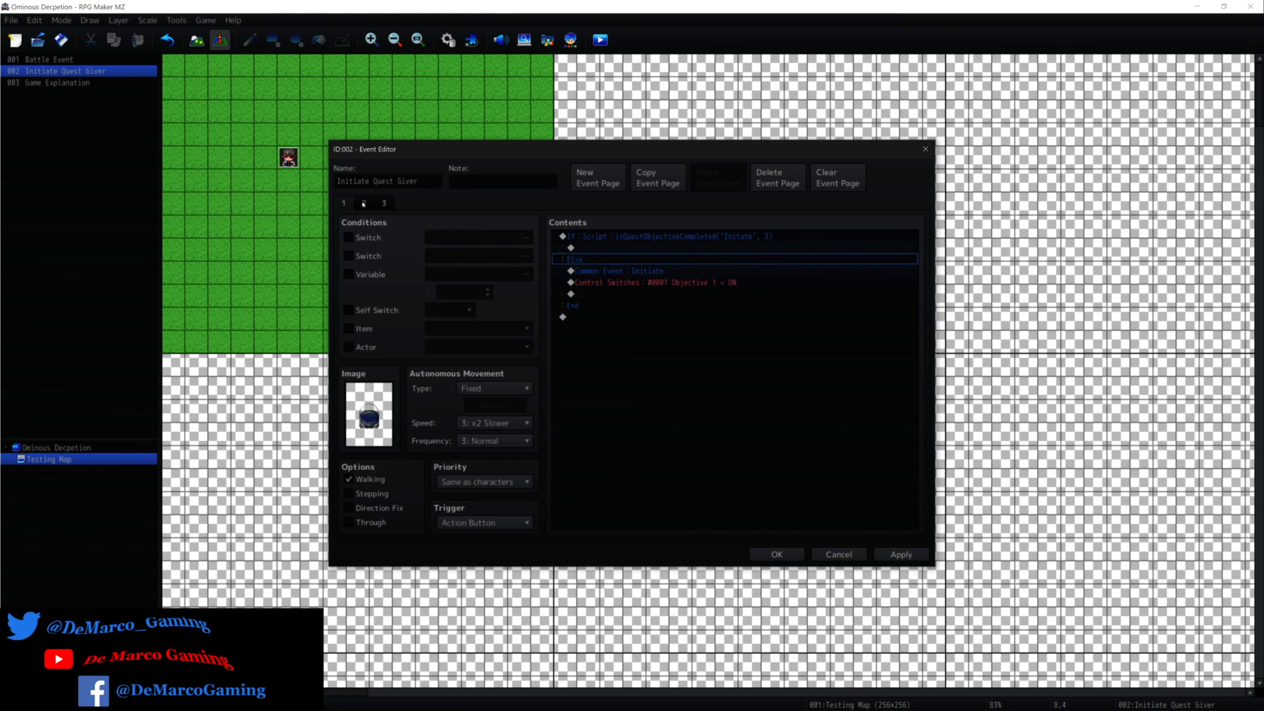
Alternate between event pages 1 and 2 to compare their objective switches and images, ending on page 3.
{"action": "left_click", "coordinate": [362, 204]}
{"action": "left_click", "coordinate": [344, 204]}
{"action": "left_click", "coordinate": [364, 204]}
{"action": "left_click", "coordinate": [344, 204]}
{"action": "left_click", "coordinate": [363, 204]}
{"action": "left_click", "coordinate": [341, 206]}
{"action": "left_click", "coordinate": [383, 203]}
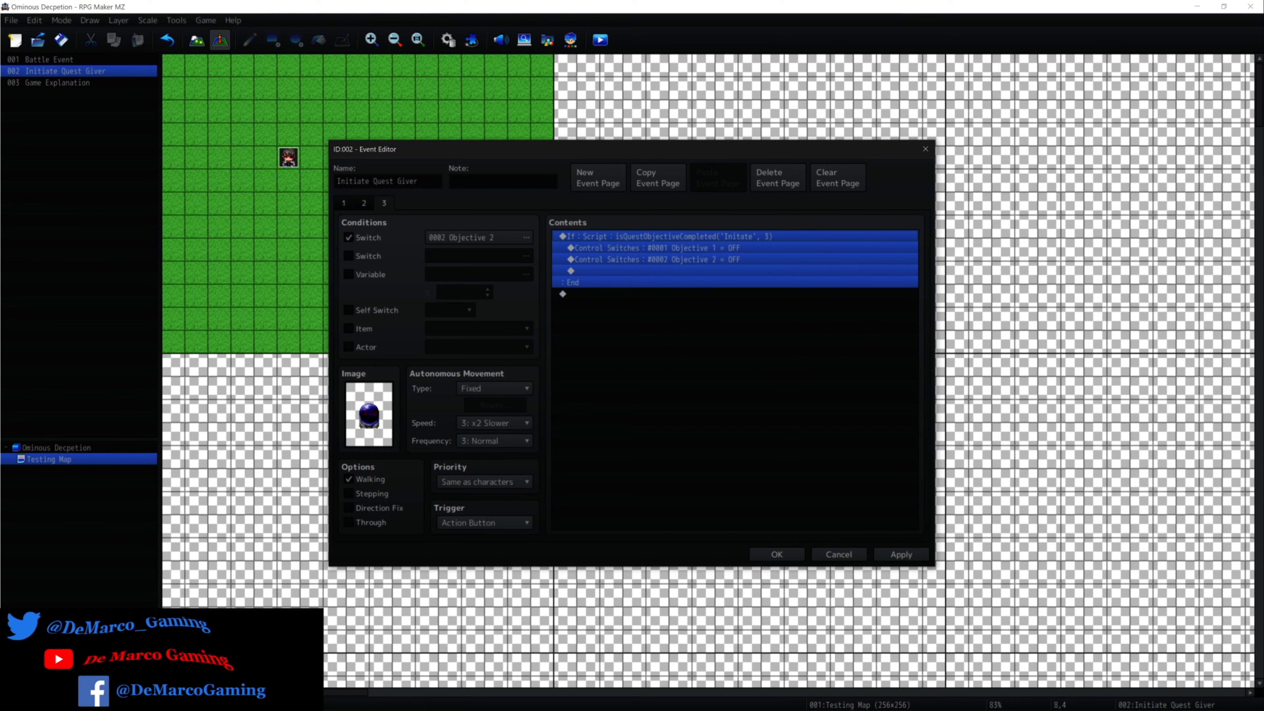
Compare page 1's Script condition and empty If branch with page 3's objective check and switch resets.
{"action": "left_click", "coordinate": [344, 203]}
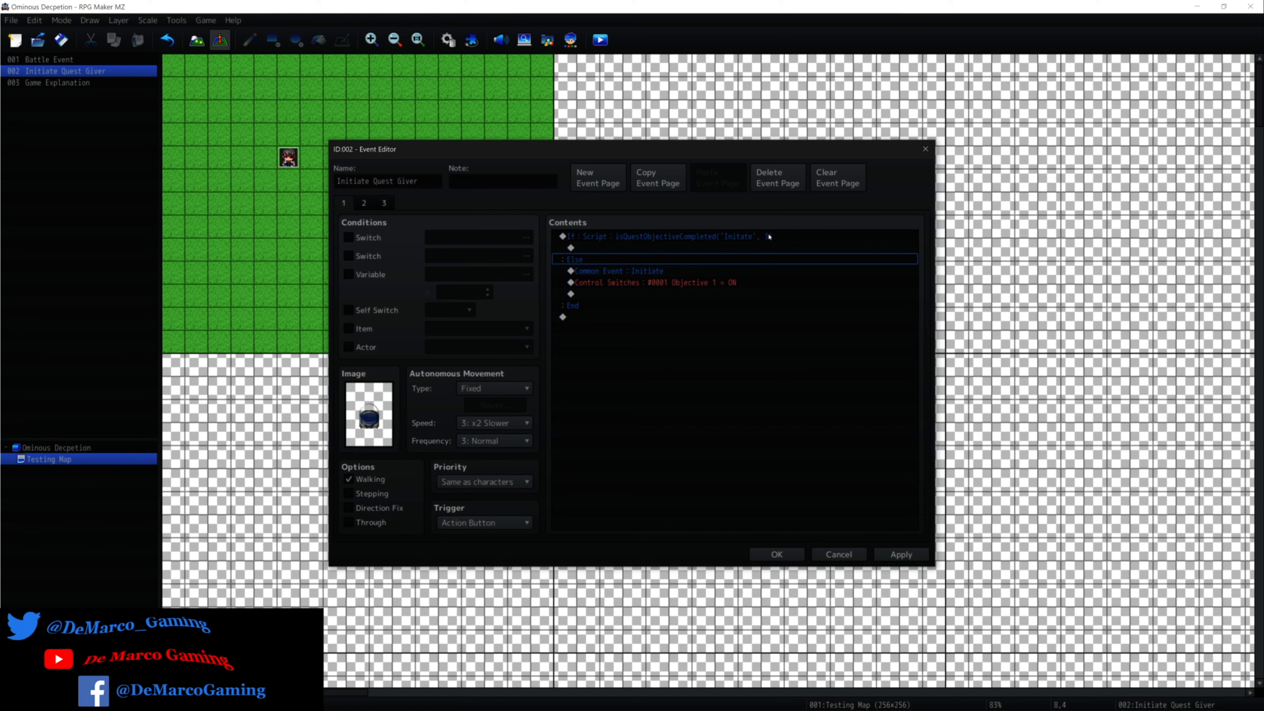
{"action": "left_click", "coordinate": [383, 203]}
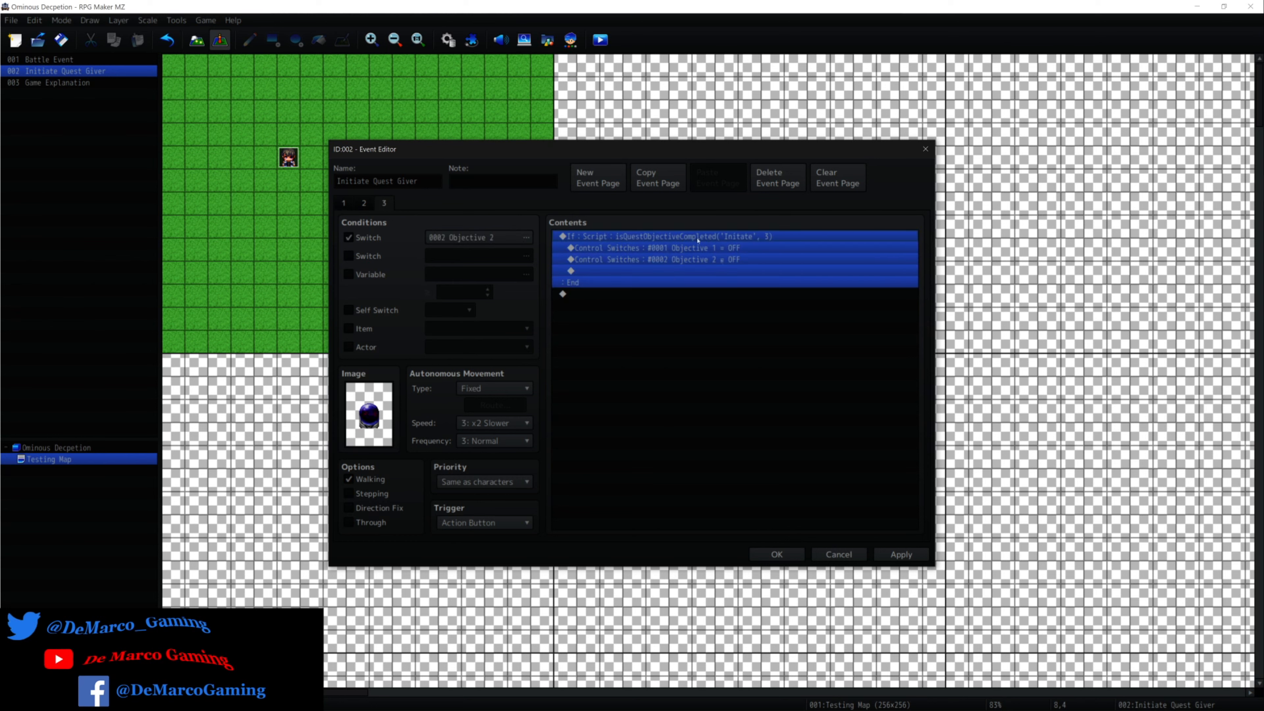
{"action": "left_click", "coordinate": [343, 202]}
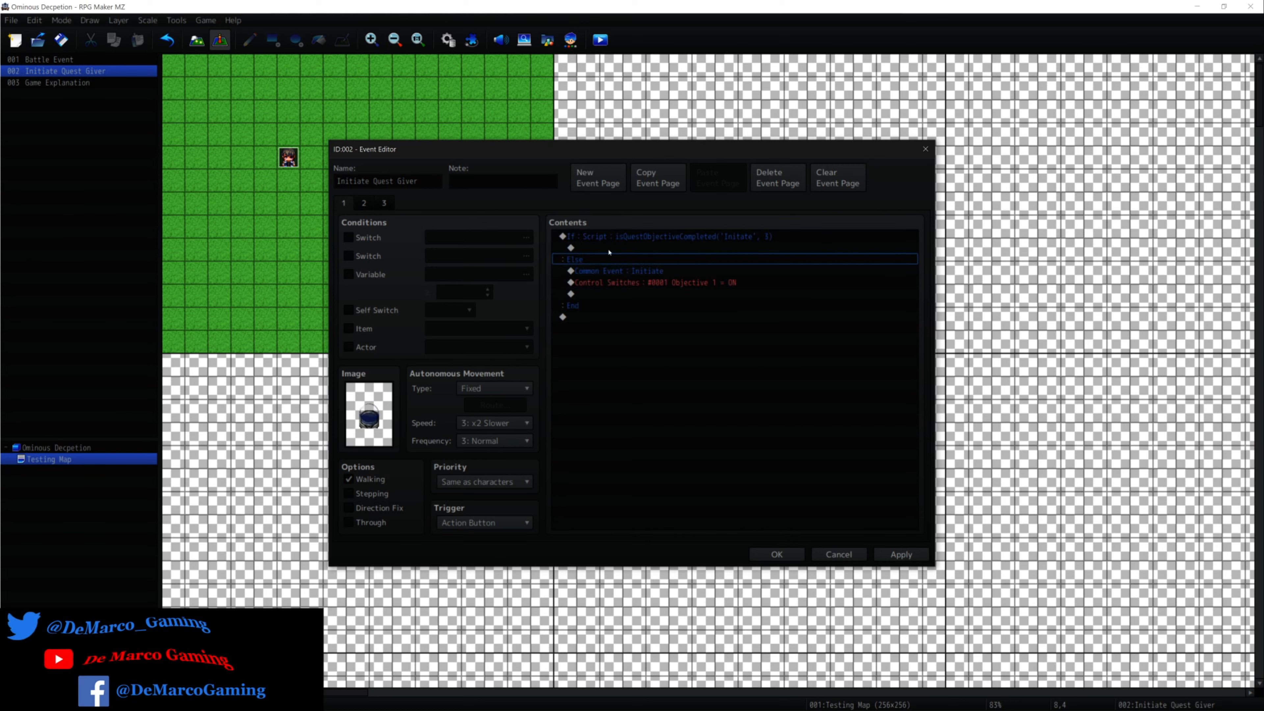
{"action": "left_click", "coordinate": [609, 249]}
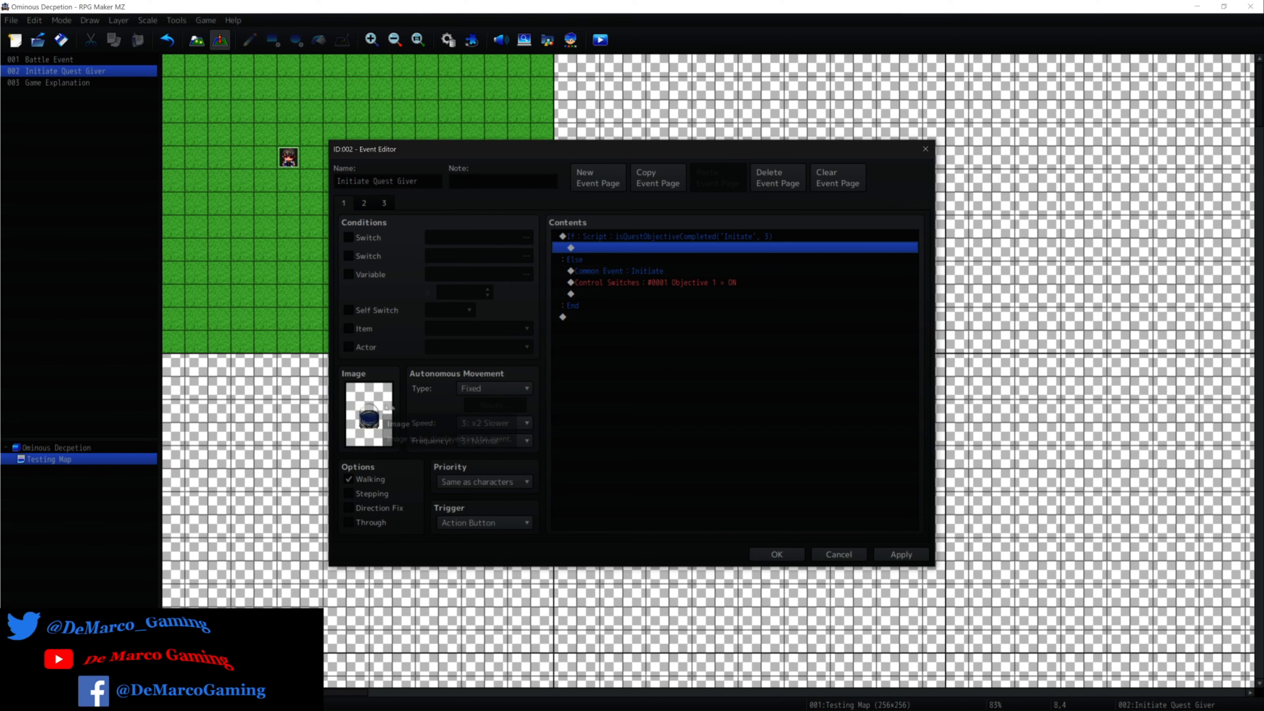
{"action": "left_click", "coordinate": [385, 204]}
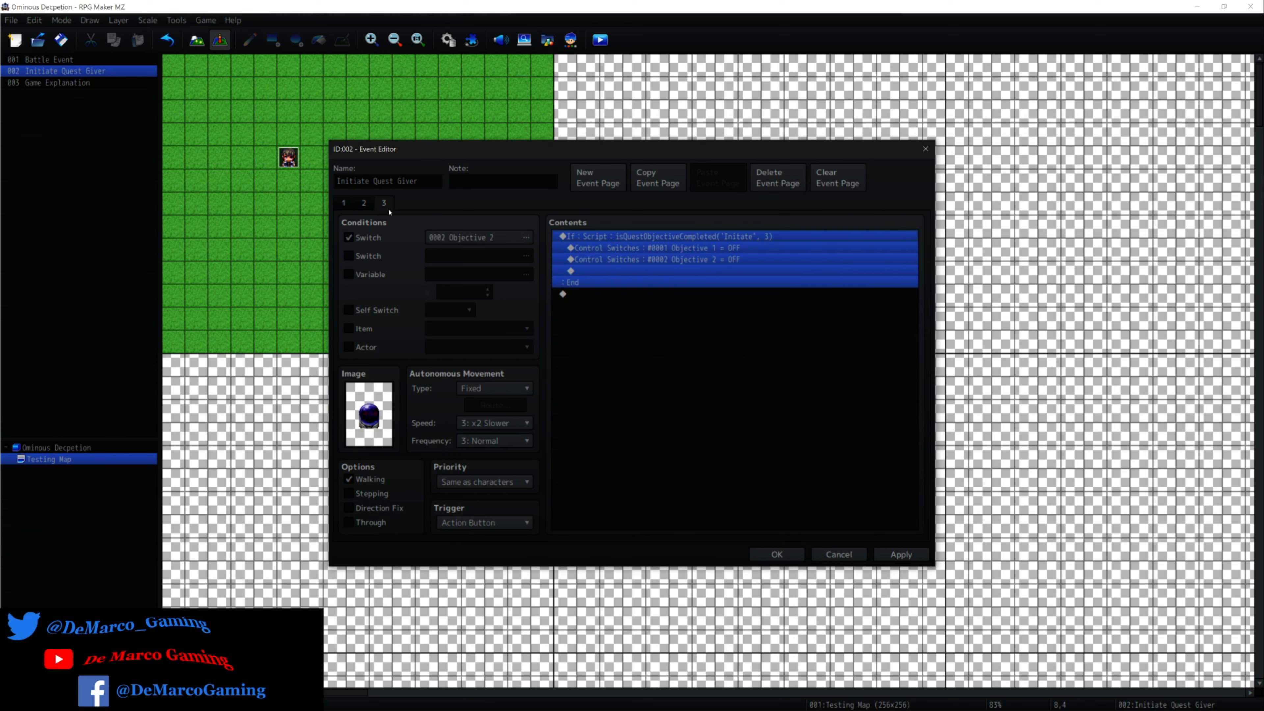
{"action": "left_click", "coordinate": [349, 205]}
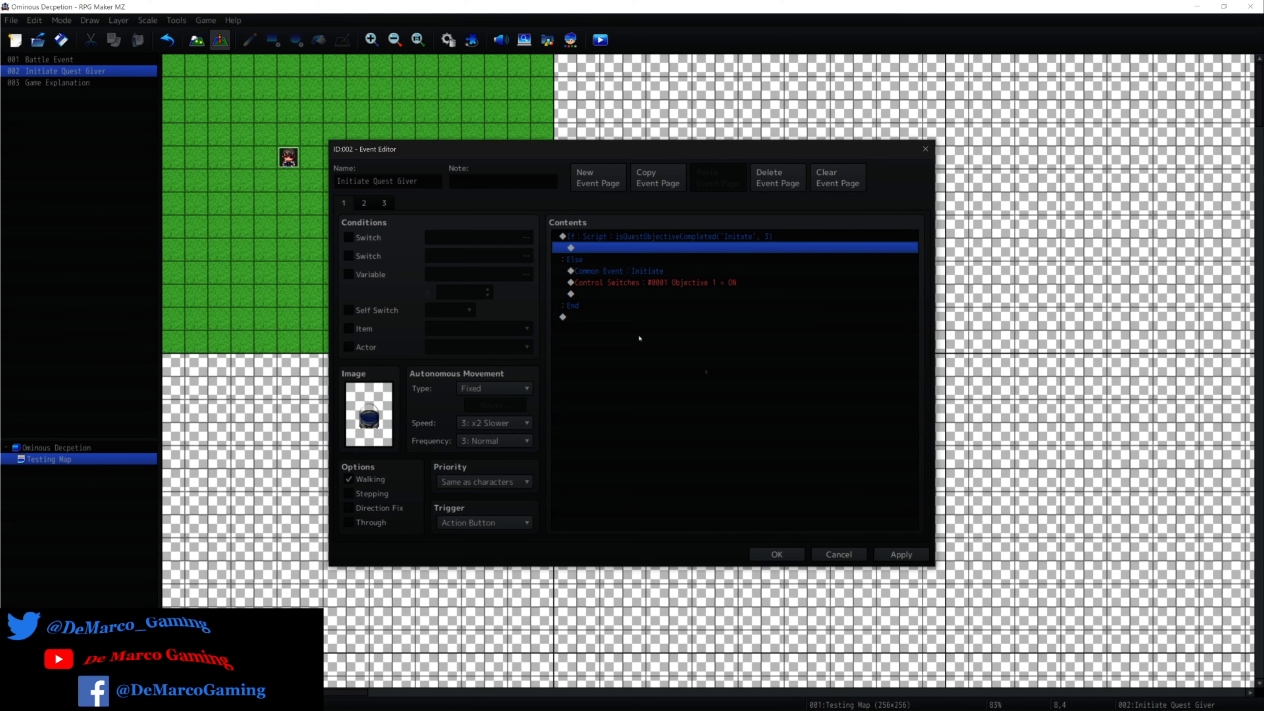
{"action": "left_click", "coordinate": [366, 201]}
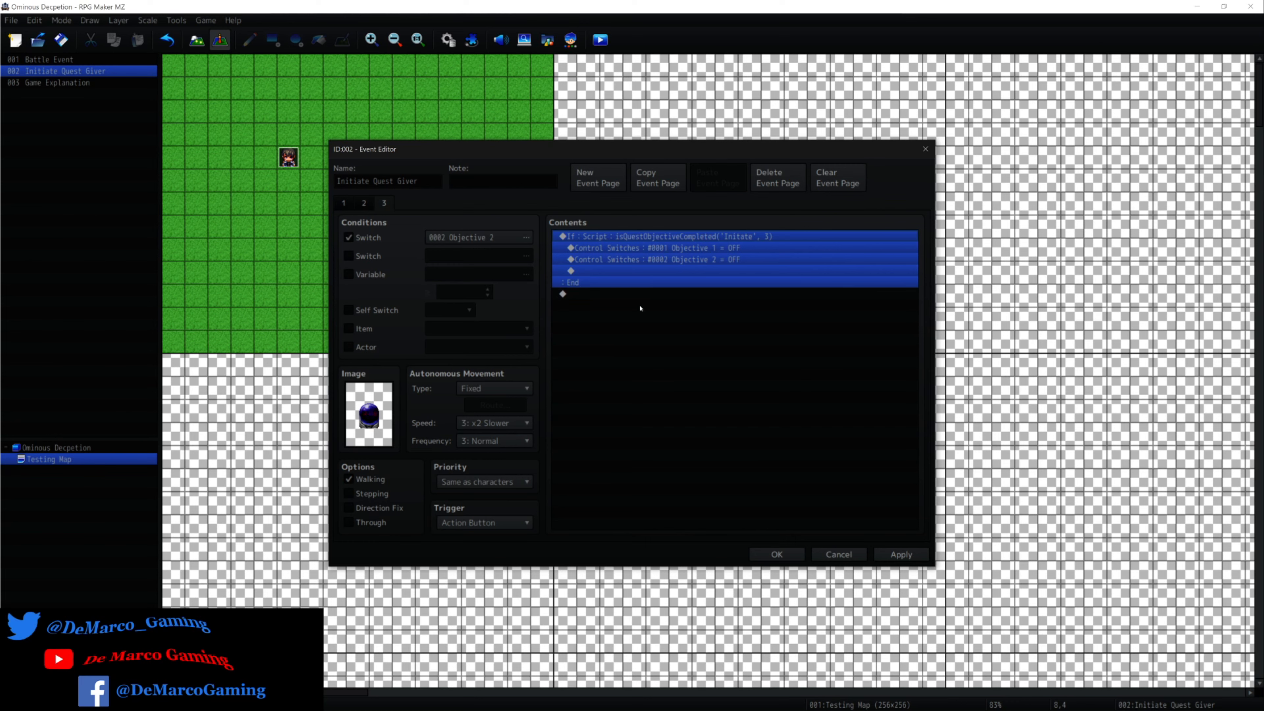
{"action": "left_click", "coordinate": [347, 203]}
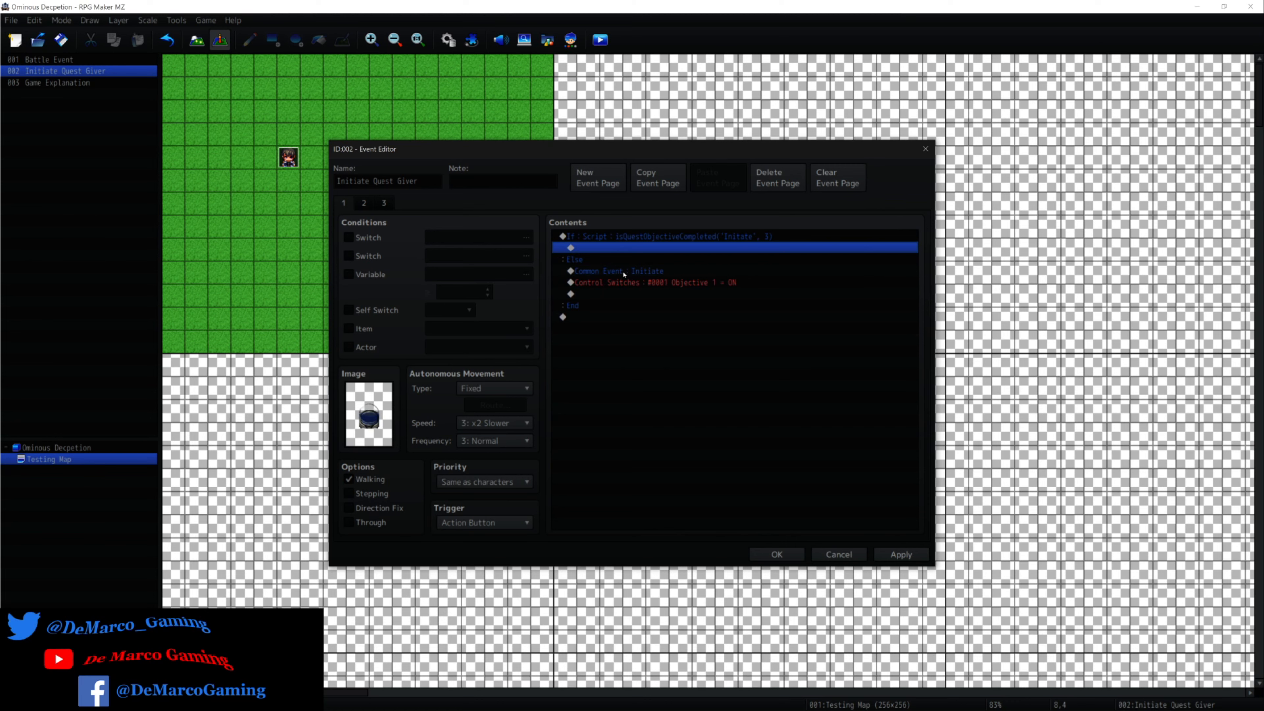
Start a new Common Event command at the end of page 1, review the available common events, and cancel it.
{"action": "right_click", "coordinate": [624, 274]}
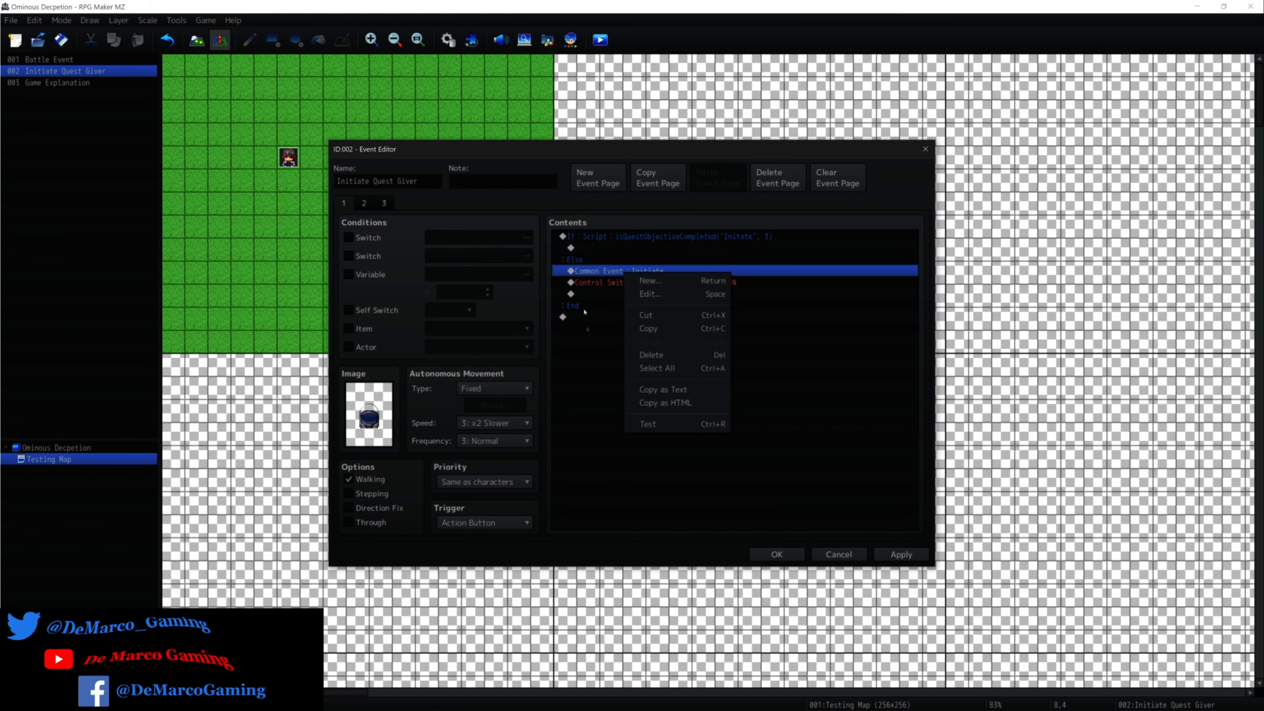
{"action": "left_click", "coordinate": [583, 315]}
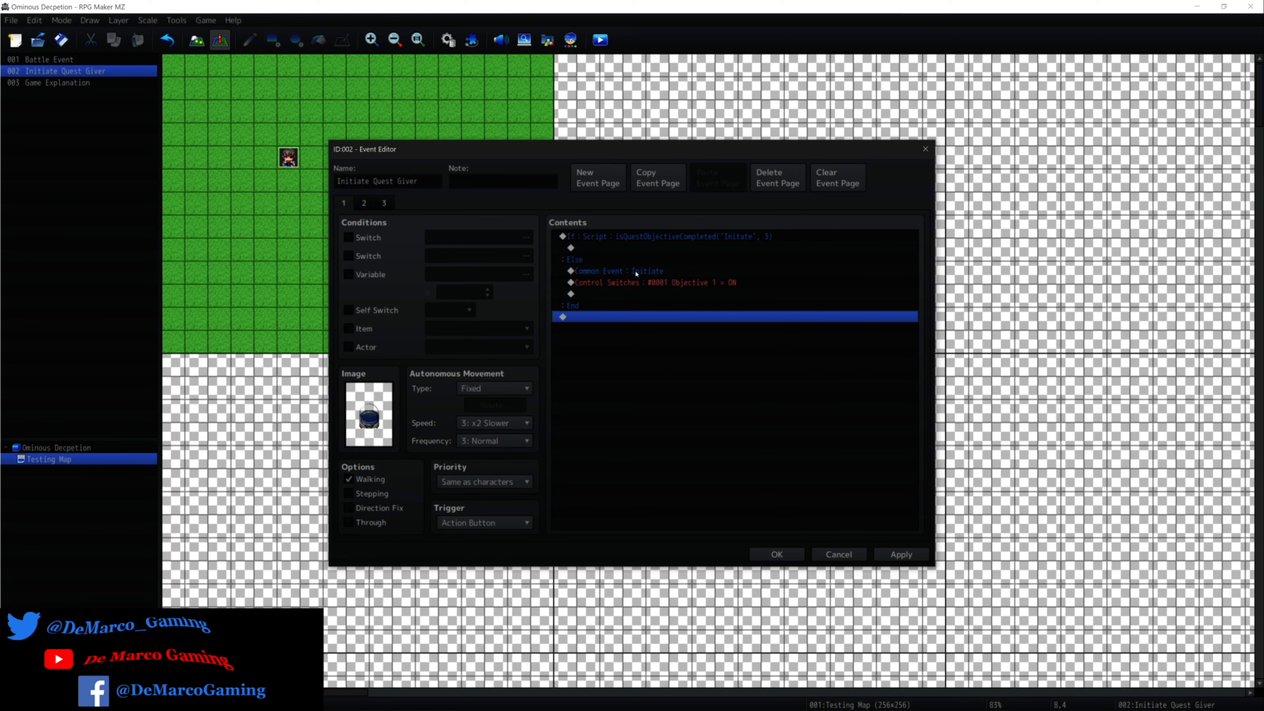
{"action": "double_click", "coordinate": [638, 317]}
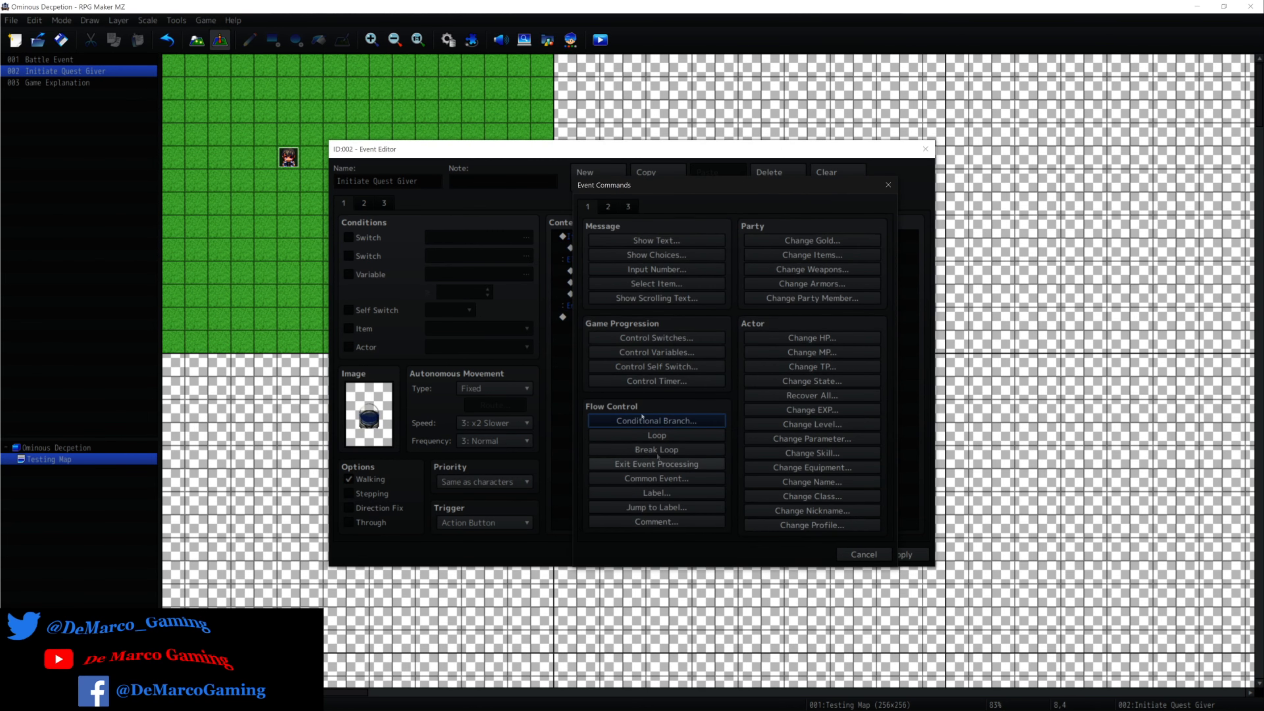
{"action": "left_click", "coordinate": [675, 479]}
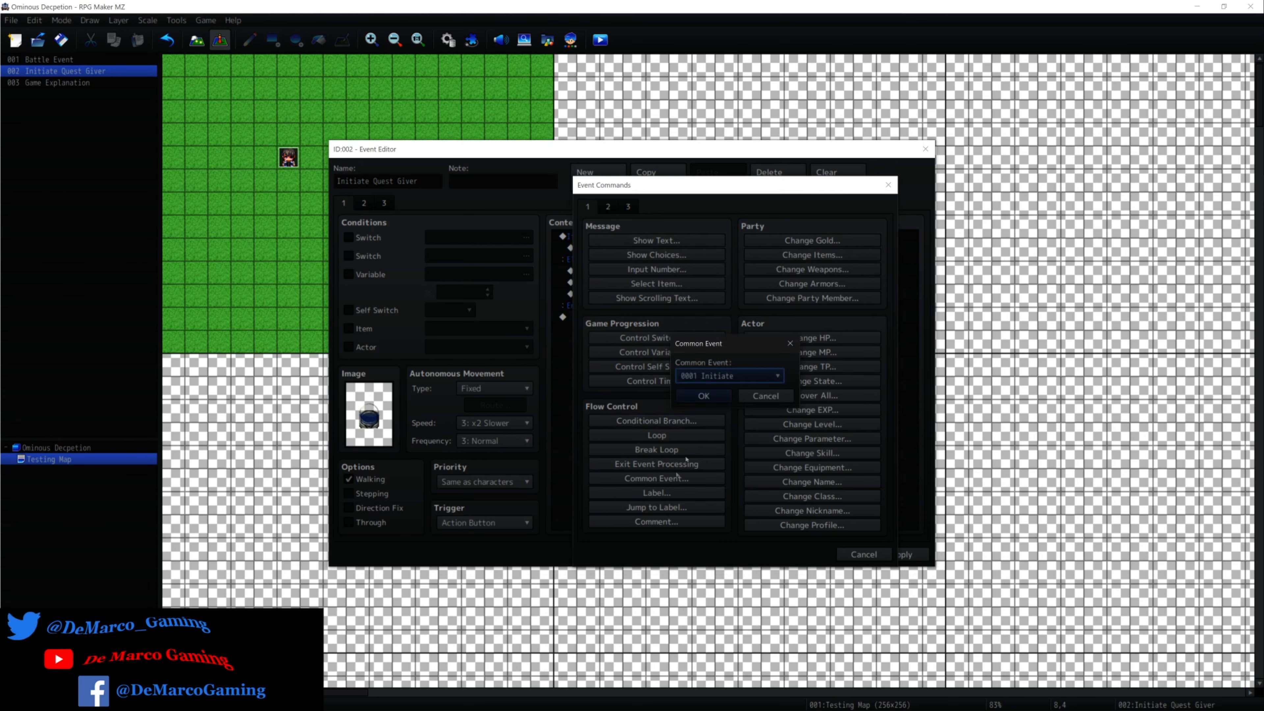
{"action": "left_click", "coordinate": [765, 377]}
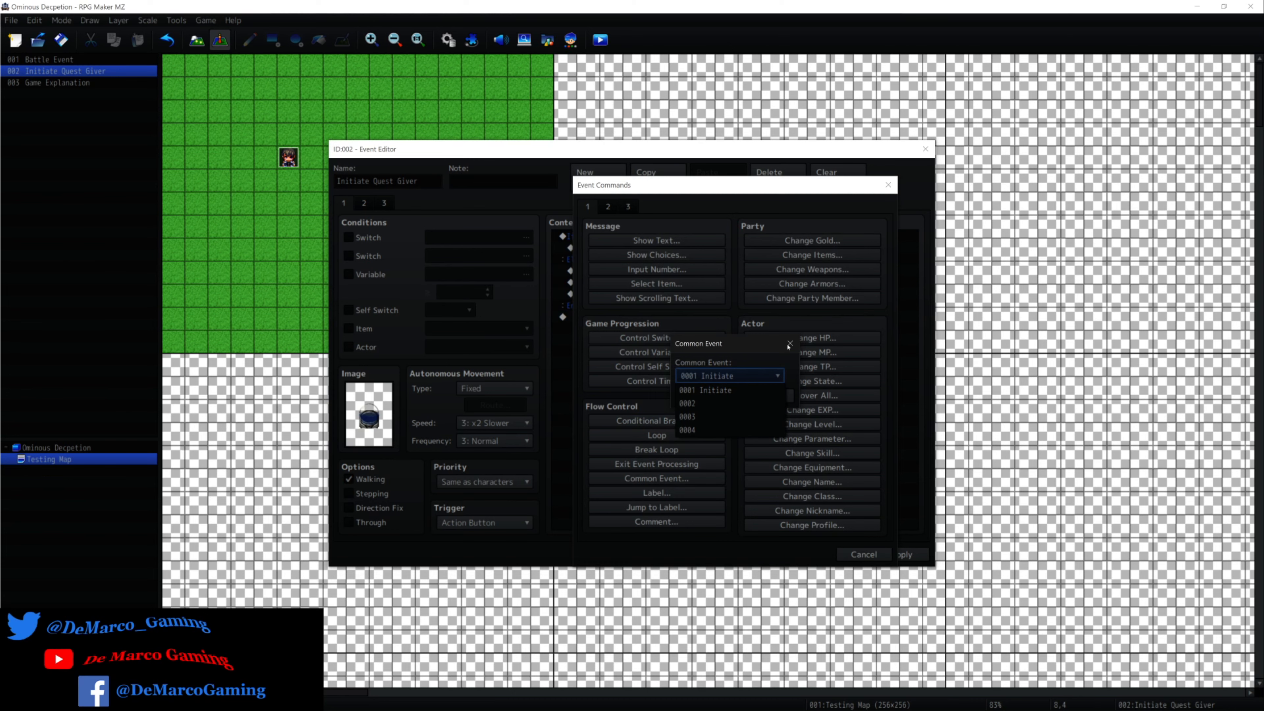
{"action": "left_click", "coordinate": [826, 411]}
{"action": "left_click", "coordinate": [771, 397]}
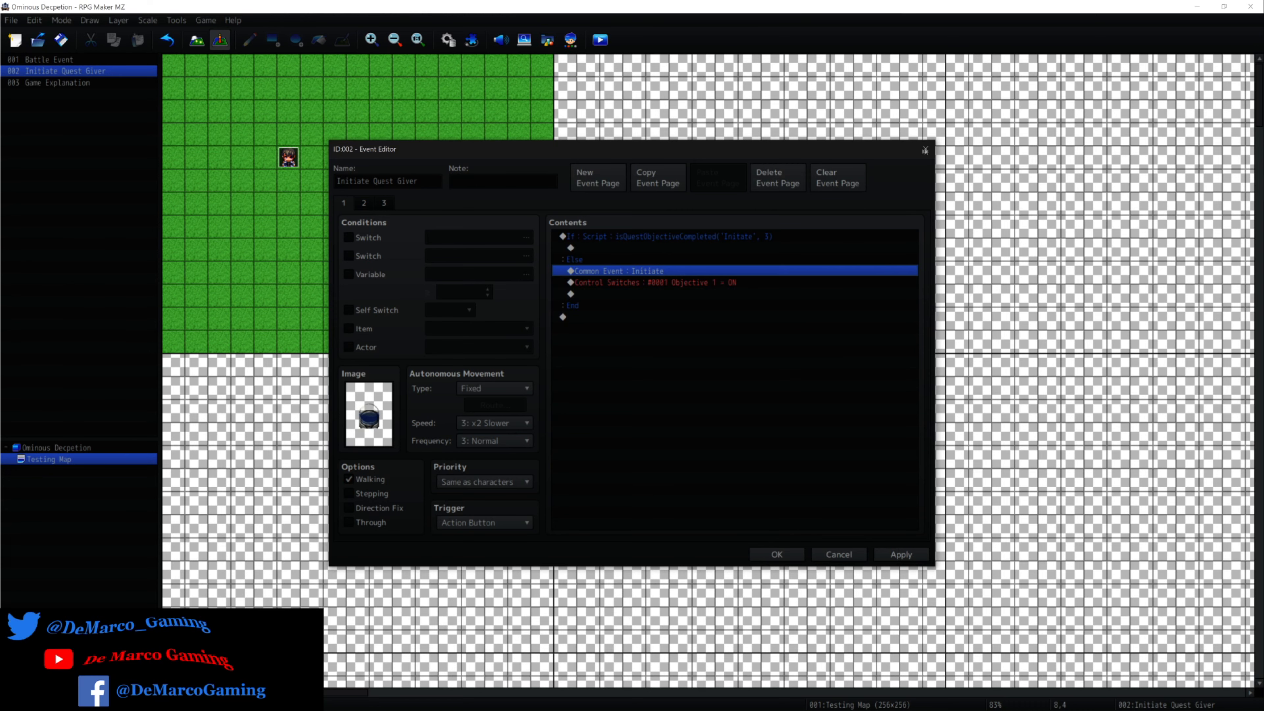
Close the Initiate Quest Giver event and discard the changes made to it.
{"action": "left_click", "coordinate": [925, 149]}
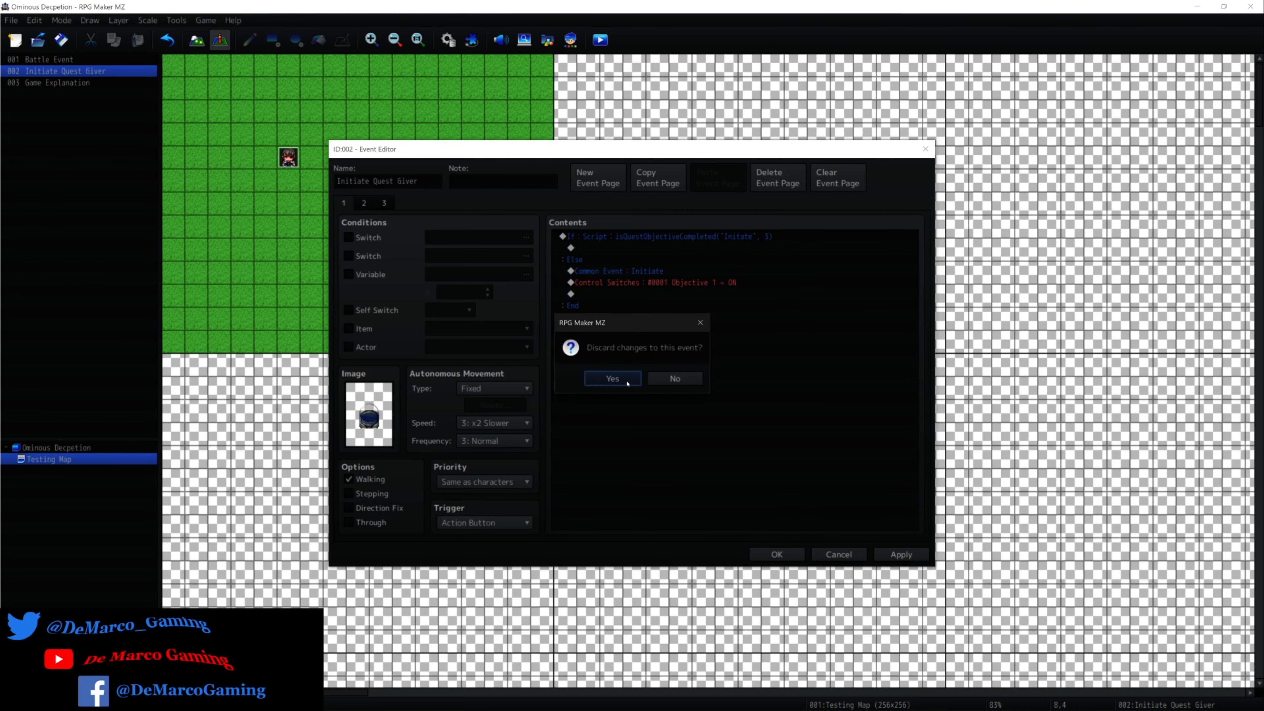
{"action": "left_click", "coordinate": [632, 385]}
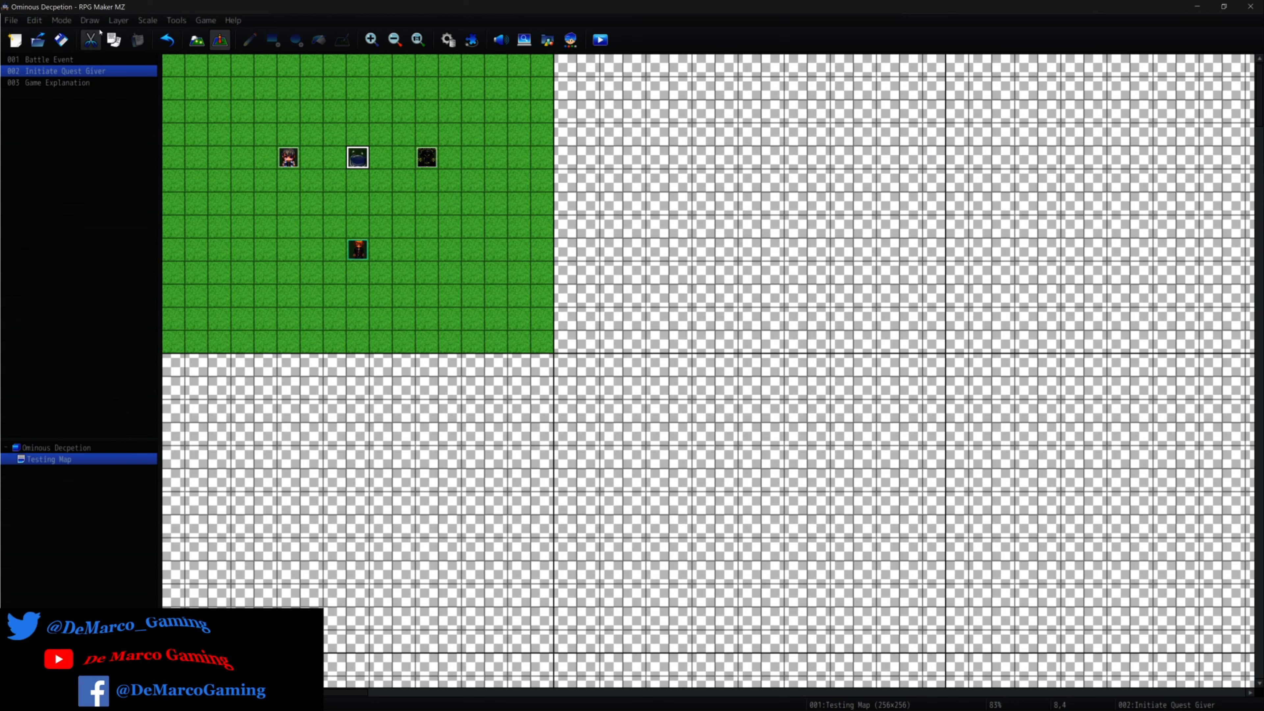
{"action": "left_click", "coordinate": [176, 21]}
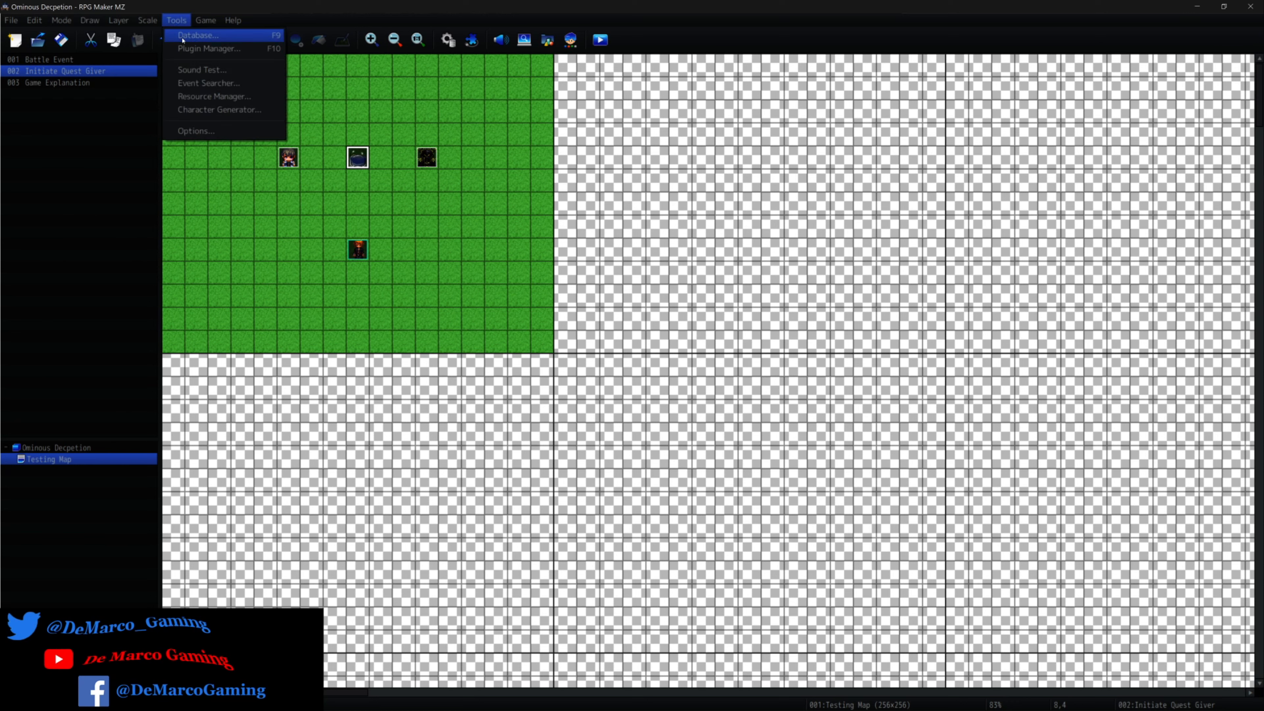
{"action": "left_click", "coordinate": [446, 73]}
{"action": "left_click", "coordinate": [611, 65]}
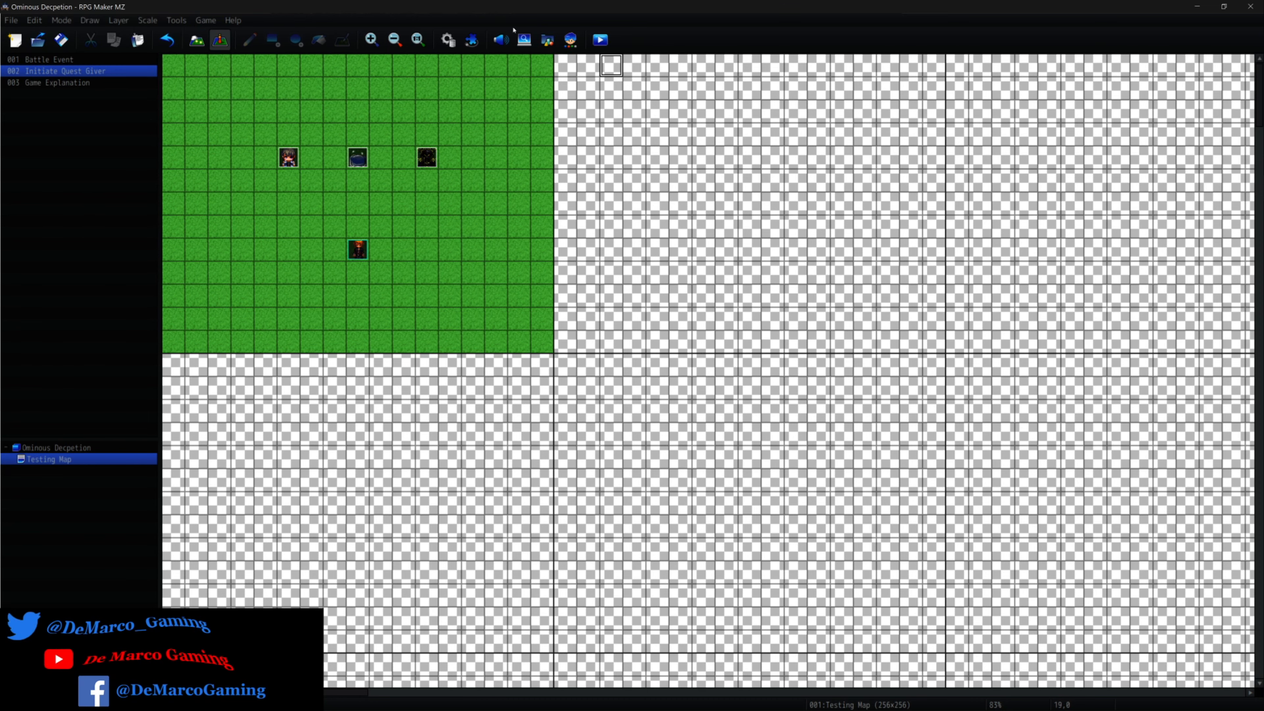
Open the database's common events and compare the empty event 0002 with the Initiate event.
{"action": "left_click", "coordinate": [447, 35]}
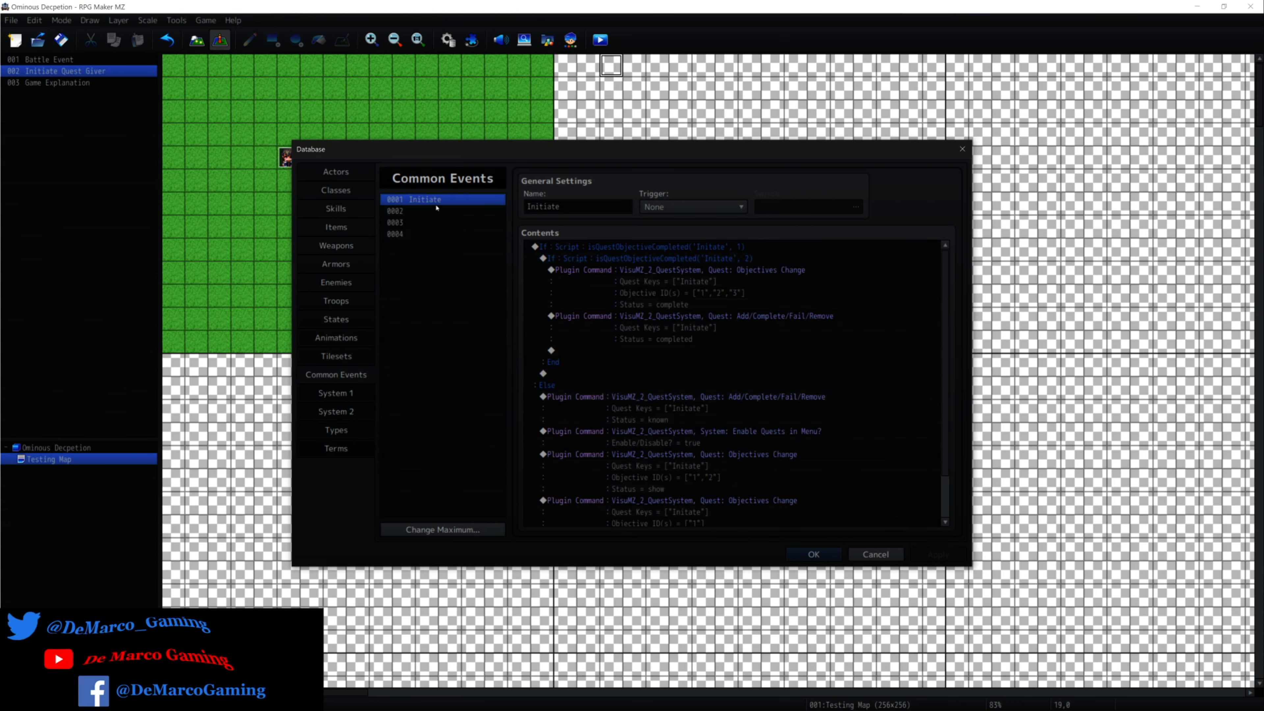
{"action": "left_click", "coordinate": [437, 211]}
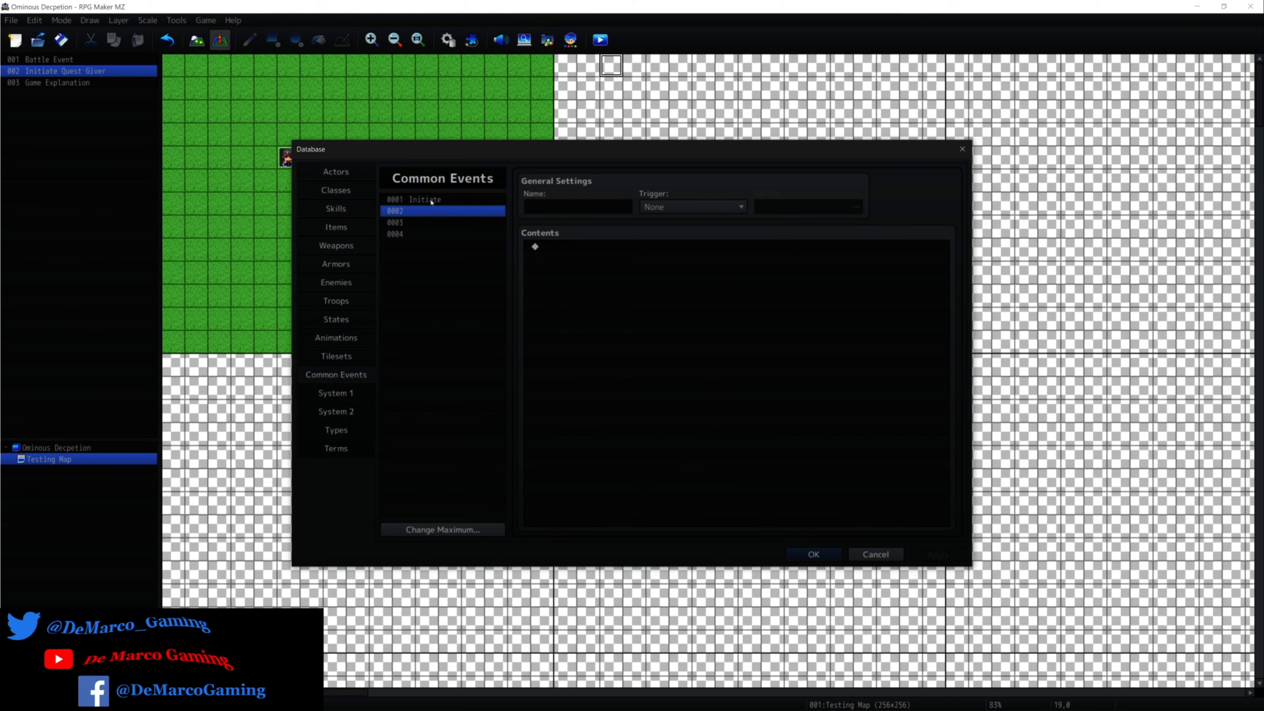
{"action": "left_click", "coordinate": [432, 200]}
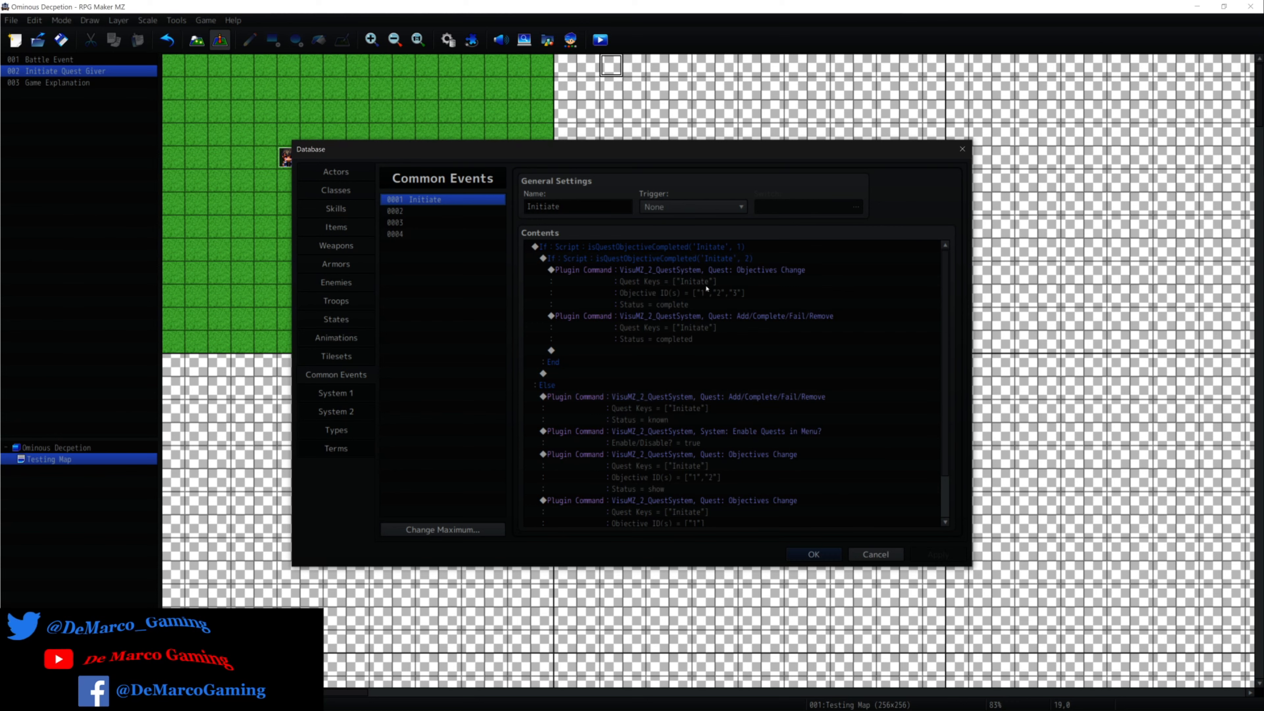
Review the Initiate common event's nested quest objective conditions and Else-branch quest commands, and close the database without saving.
{"action": "left_click", "coordinate": [706, 284]}
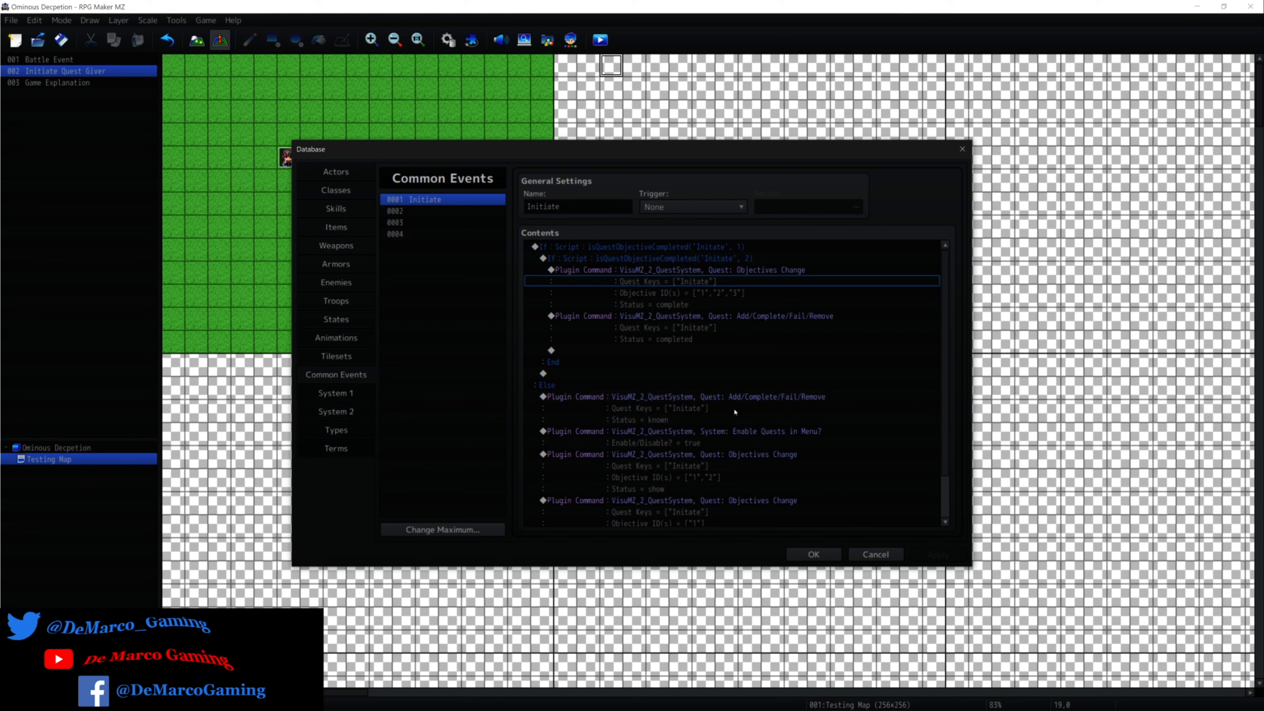
{"action": "left_click", "coordinate": [716, 352]}
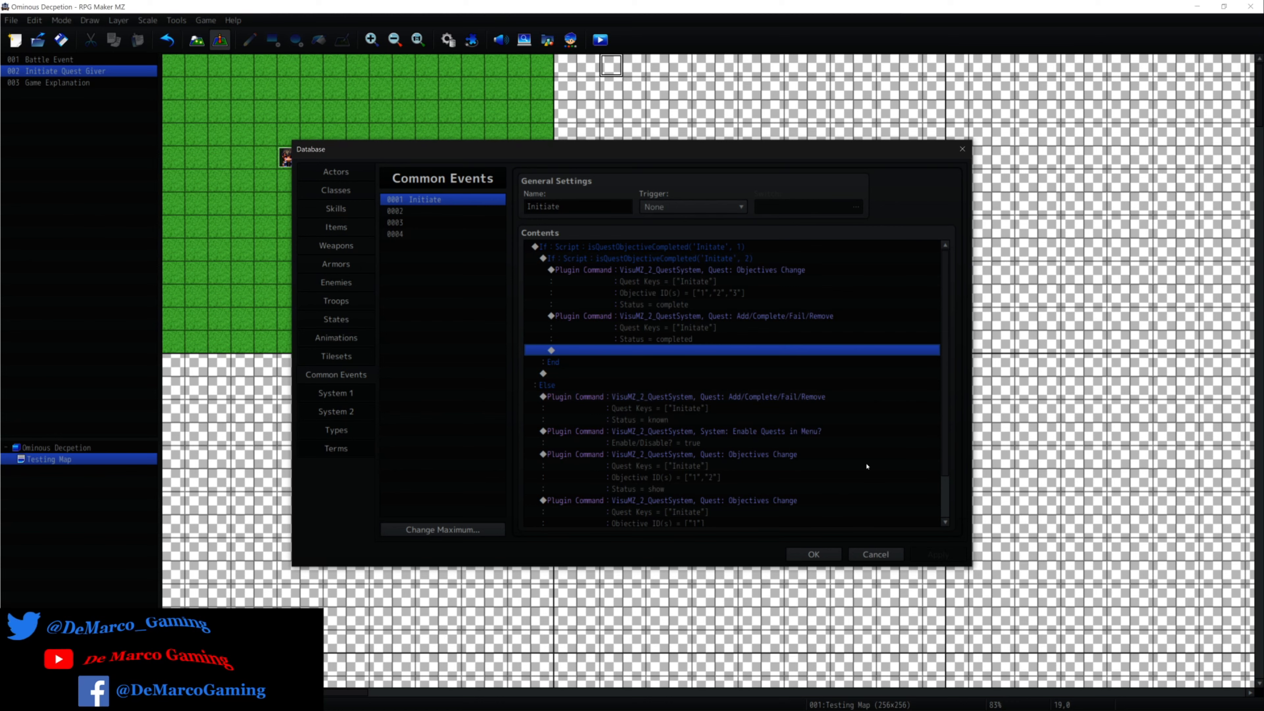
{"action": "scroll", "coordinate": [867, 466], "scroll_direction": "down", "scroll_amount": 2}
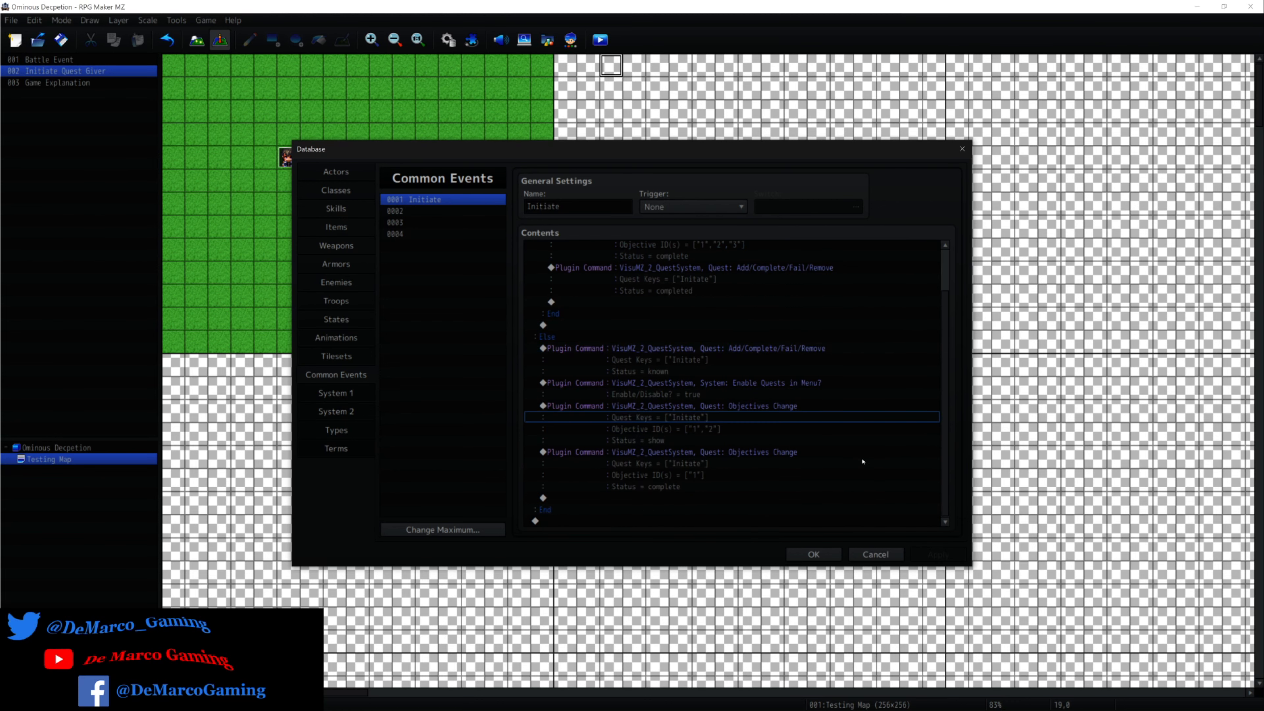
{"action": "scroll", "coordinate": [863, 462], "scroll_direction": "up", "scroll_amount": 2}
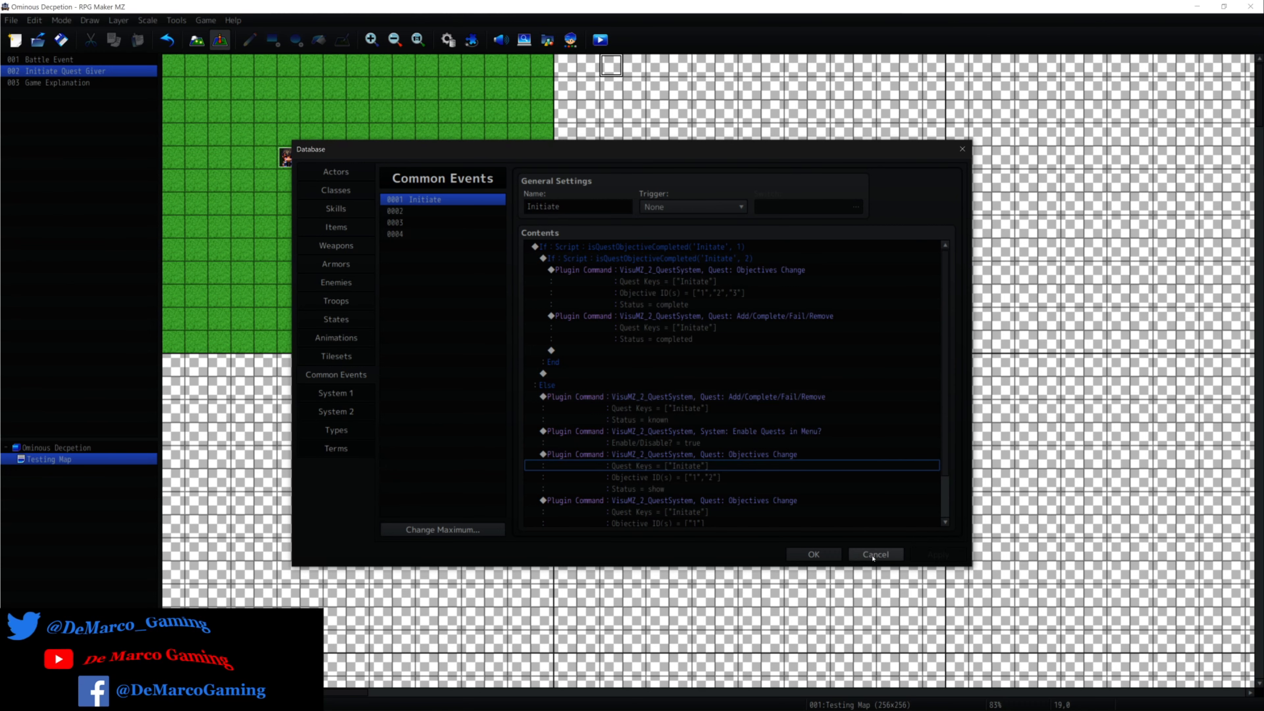
{"action": "left_click", "coordinate": [873, 556]}
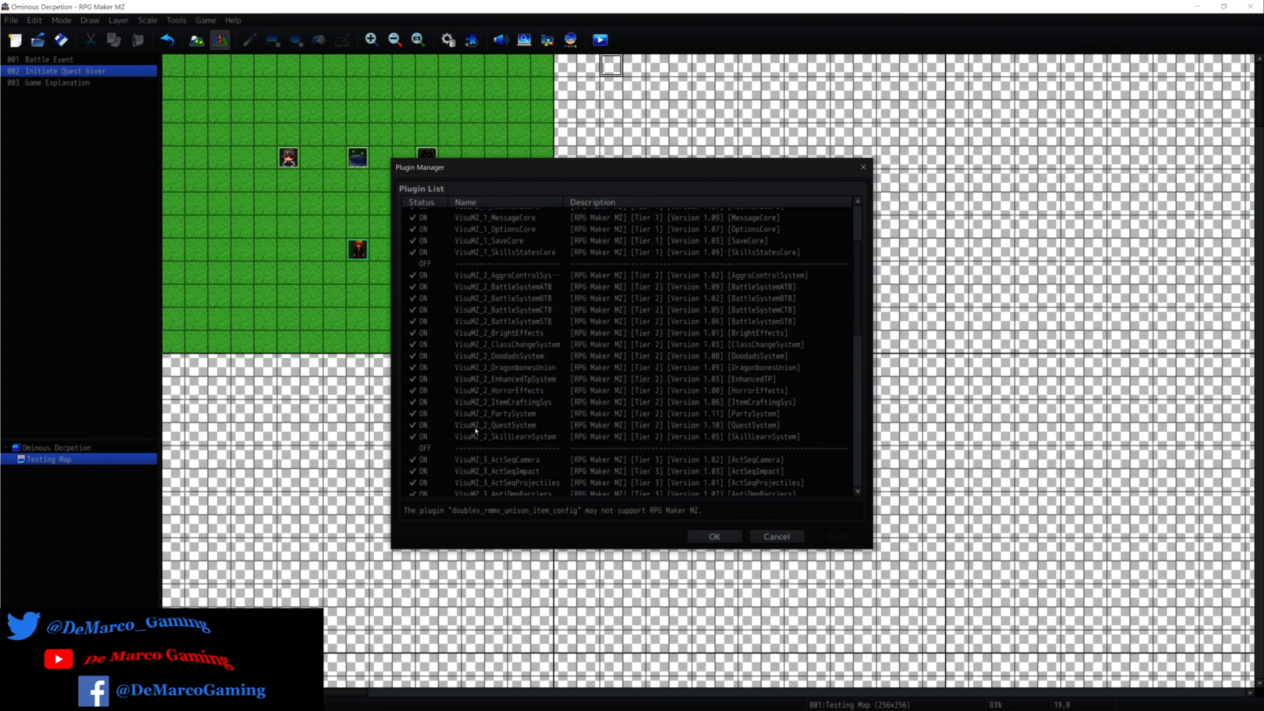
In the VisuMZ_2_QuestSystem plugin's Quest Categories parameter, open the quest list of the Road to Vizel category.
{"action": "left_click", "coordinate": [507, 427]}
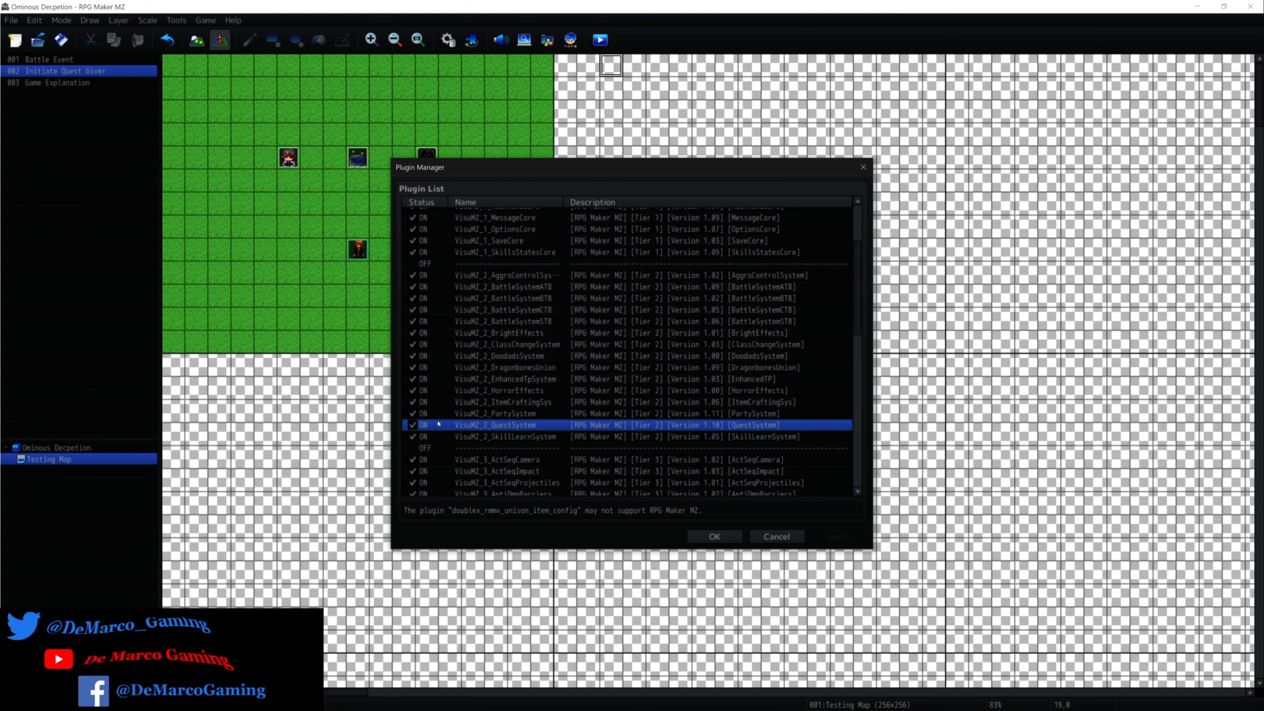
{"action": "double_click", "coordinate": [576, 426]}
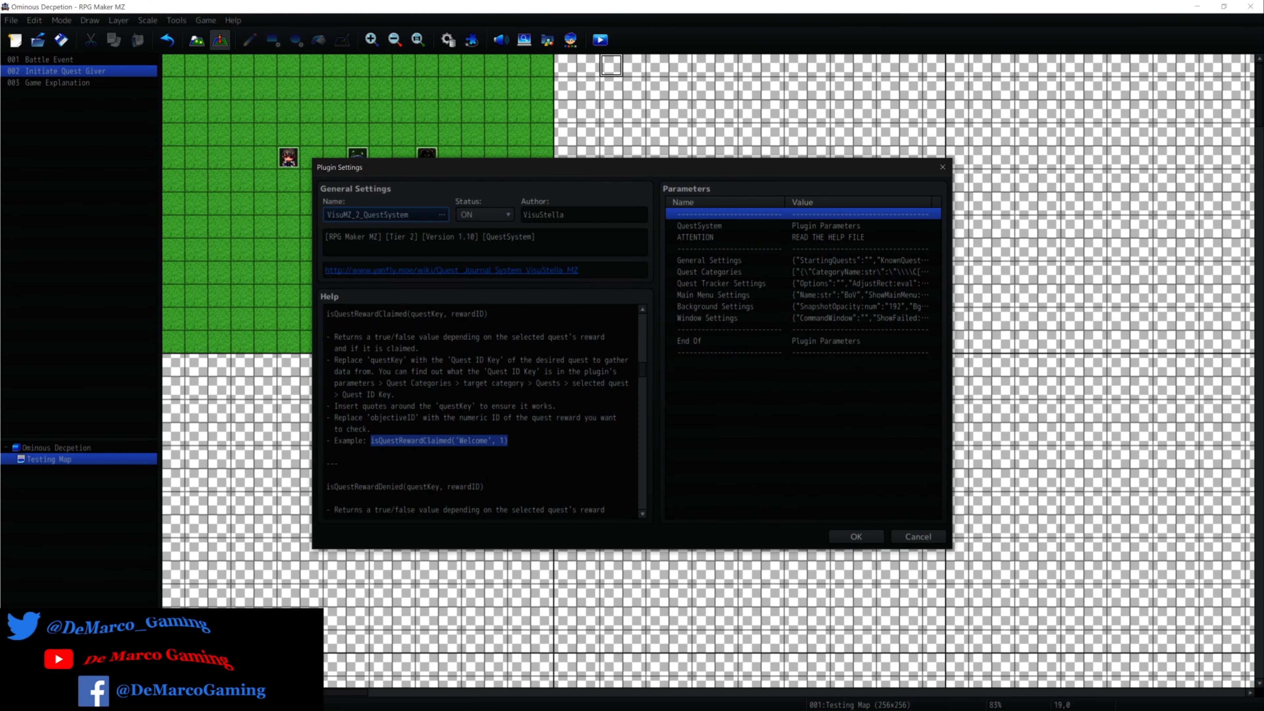
{"action": "double_click", "coordinate": [714, 273]}
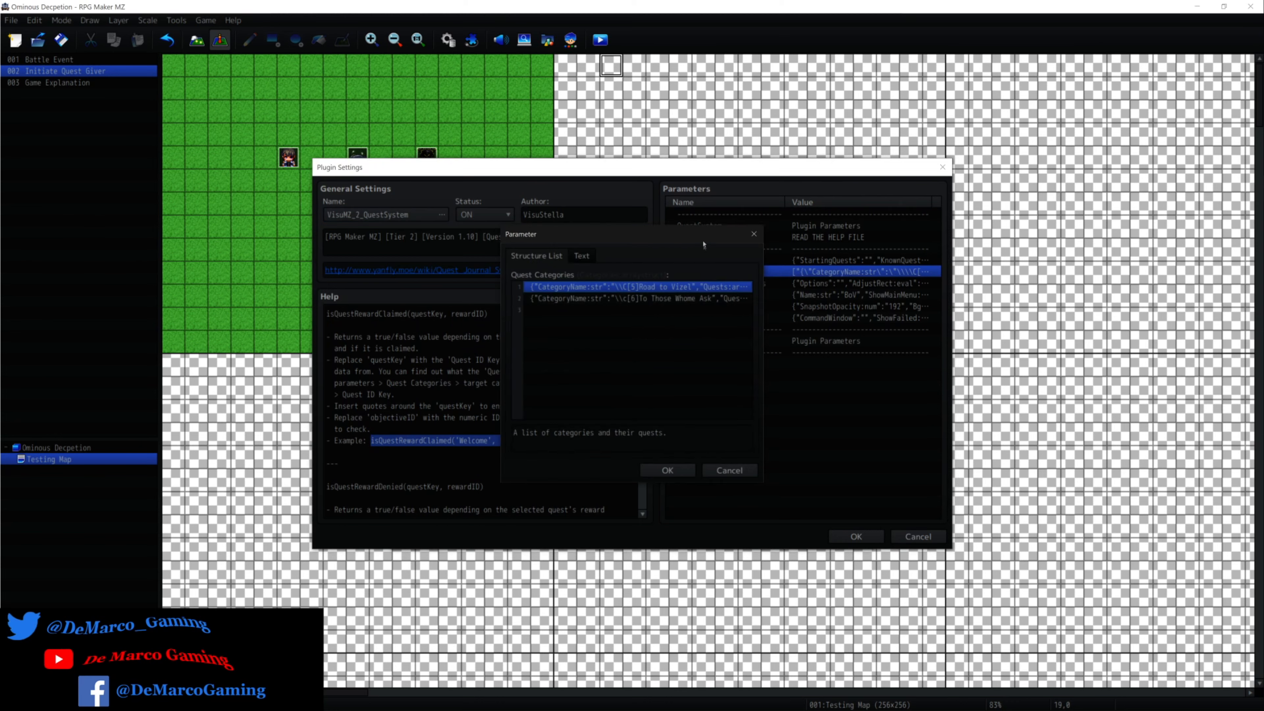
{"action": "left_click_drag", "start_coordinate": [700, 233], "coordinate": [879, 236]}
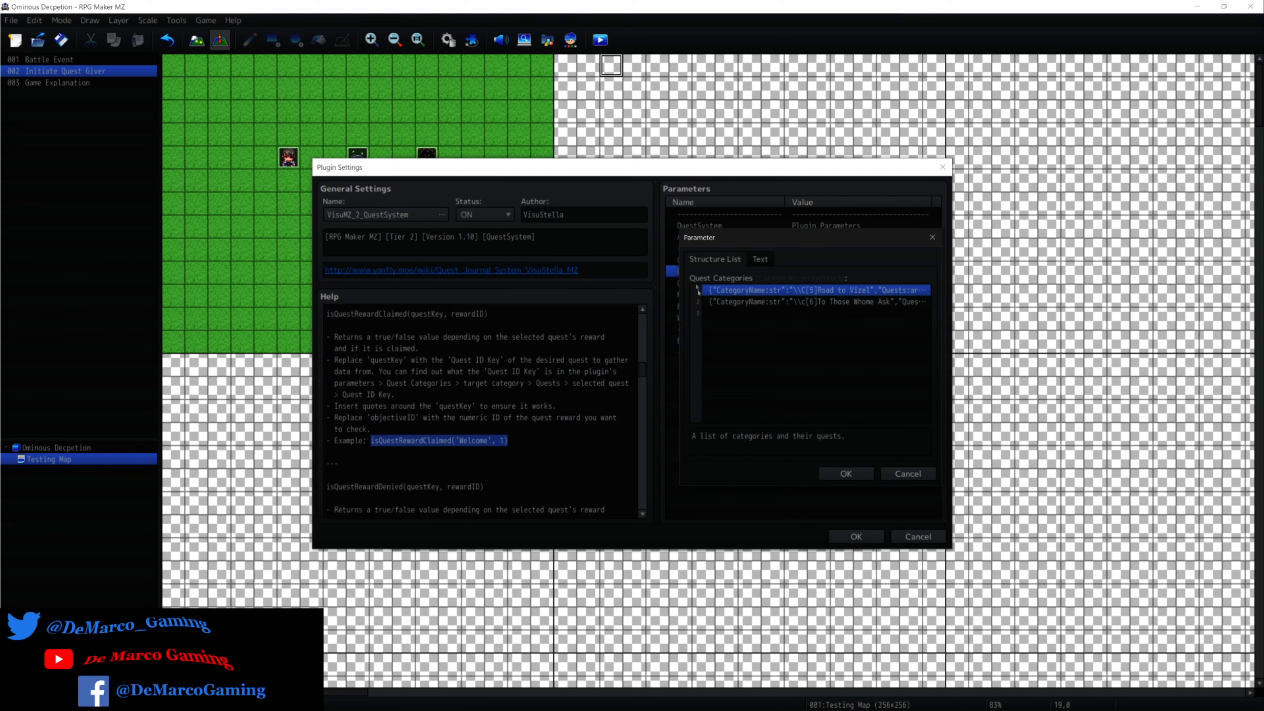
{"action": "double_click", "coordinate": [848, 291]}
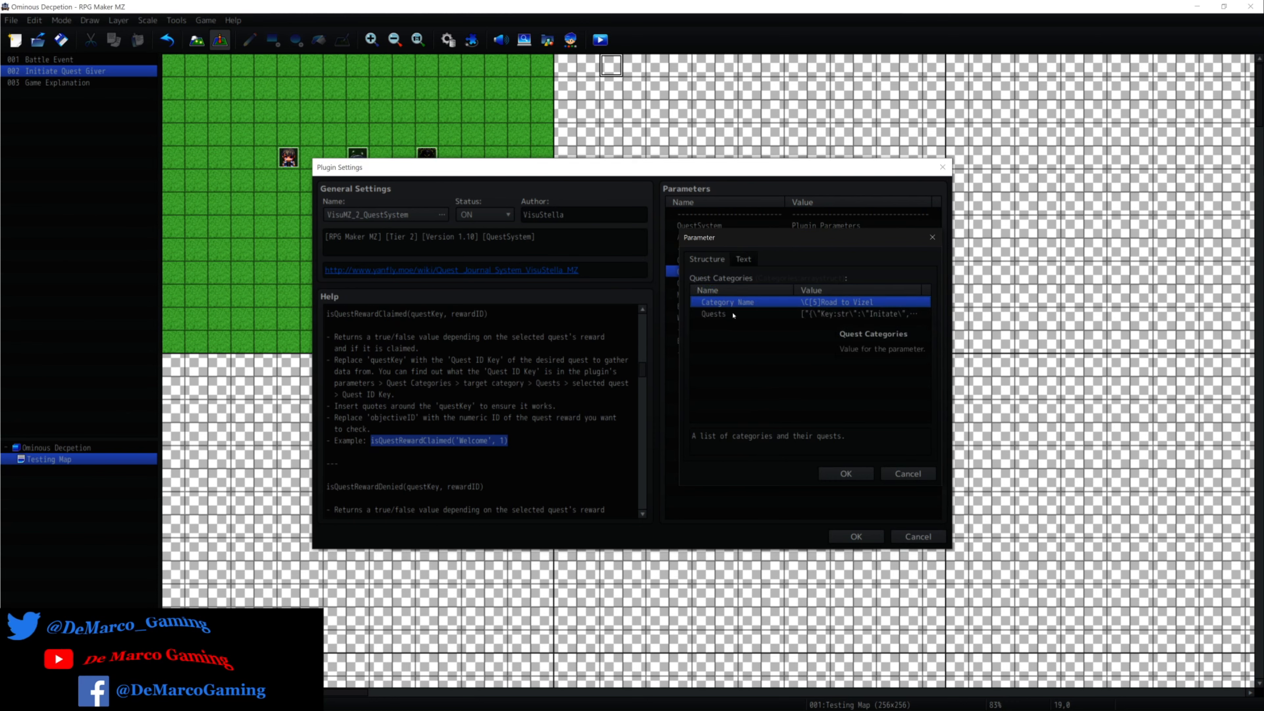
{"action": "double_click", "coordinate": [857, 314]}
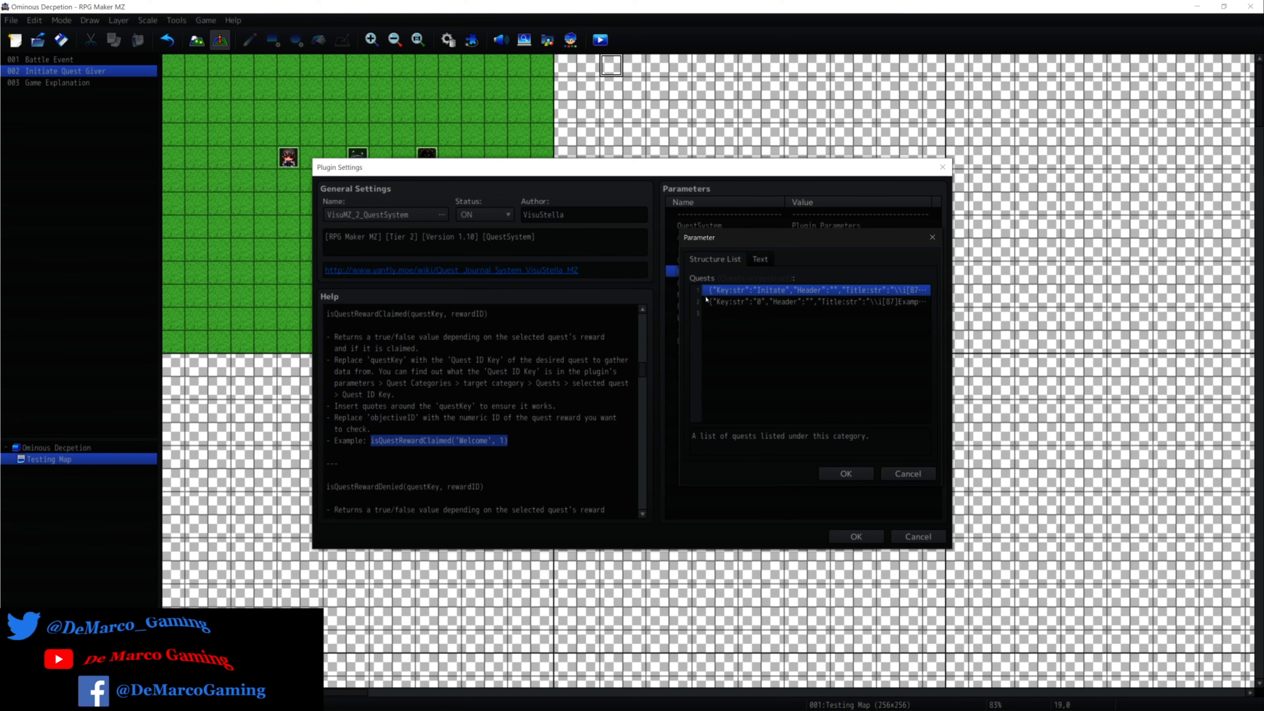
Check the empty third slot and the second quest entry, and open the Initate quest's structure.
{"action": "left_click", "coordinate": [725, 313]}
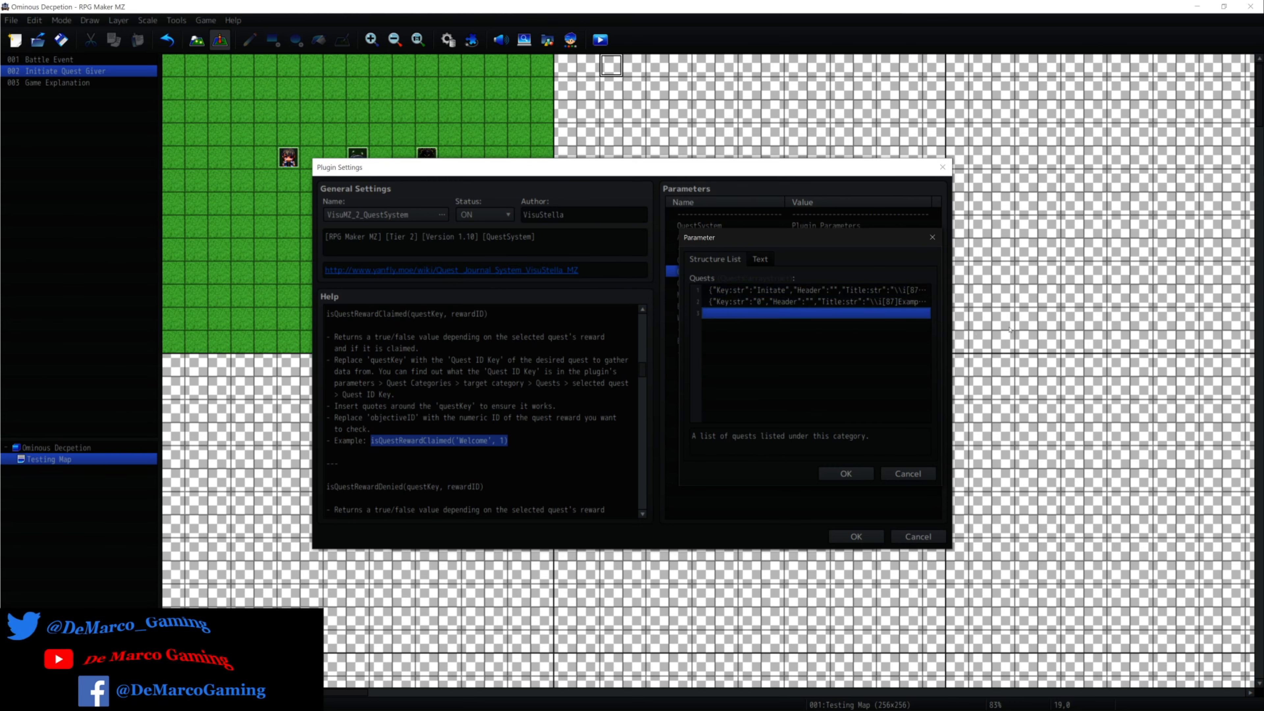
{"action": "left_click", "coordinate": [908, 474]}
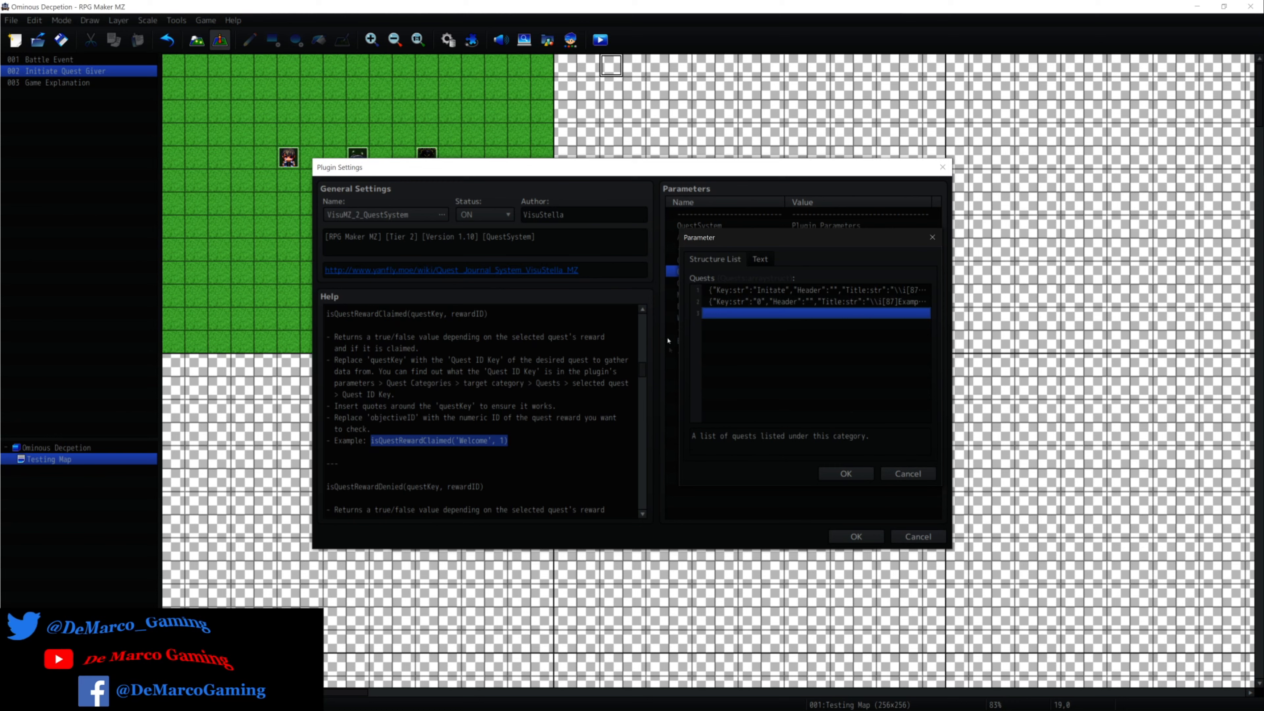
{"action": "right_click", "coordinate": [801, 333]}
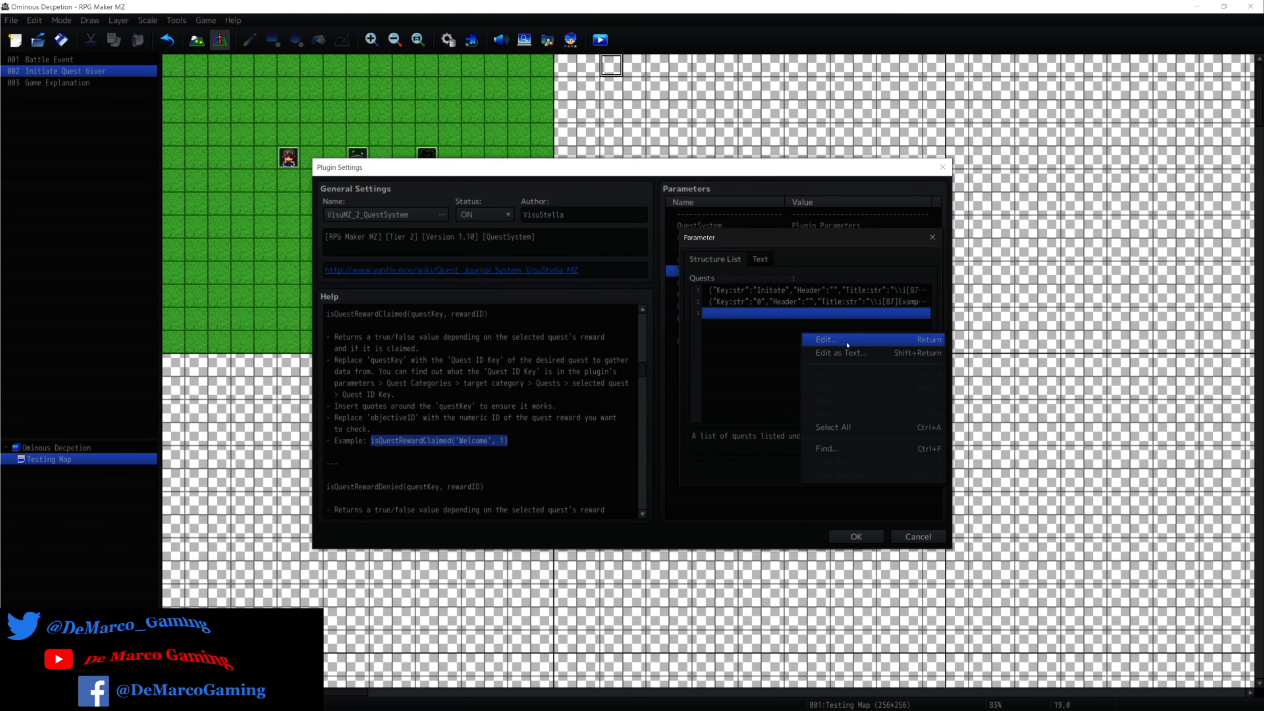
{"action": "left_click", "coordinate": [754, 331]}
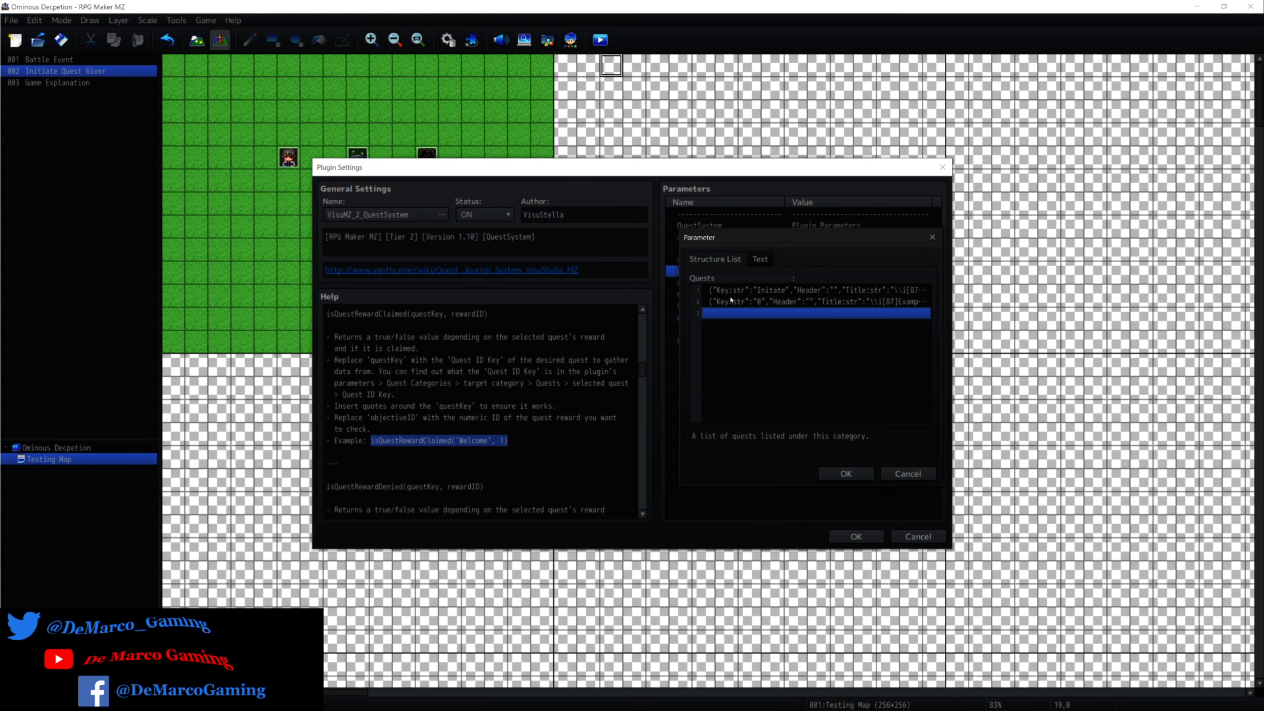
{"action": "left_click", "coordinate": [741, 301]}
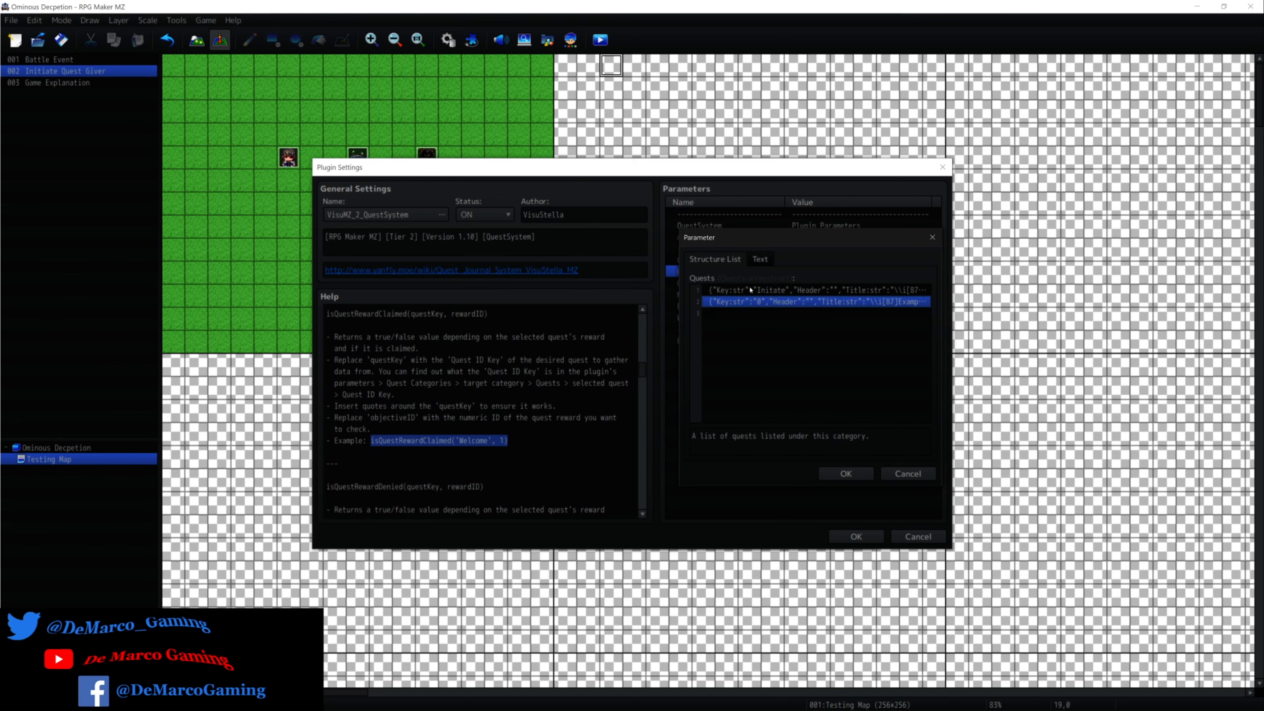
{"action": "double_click", "coordinate": [750, 290]}
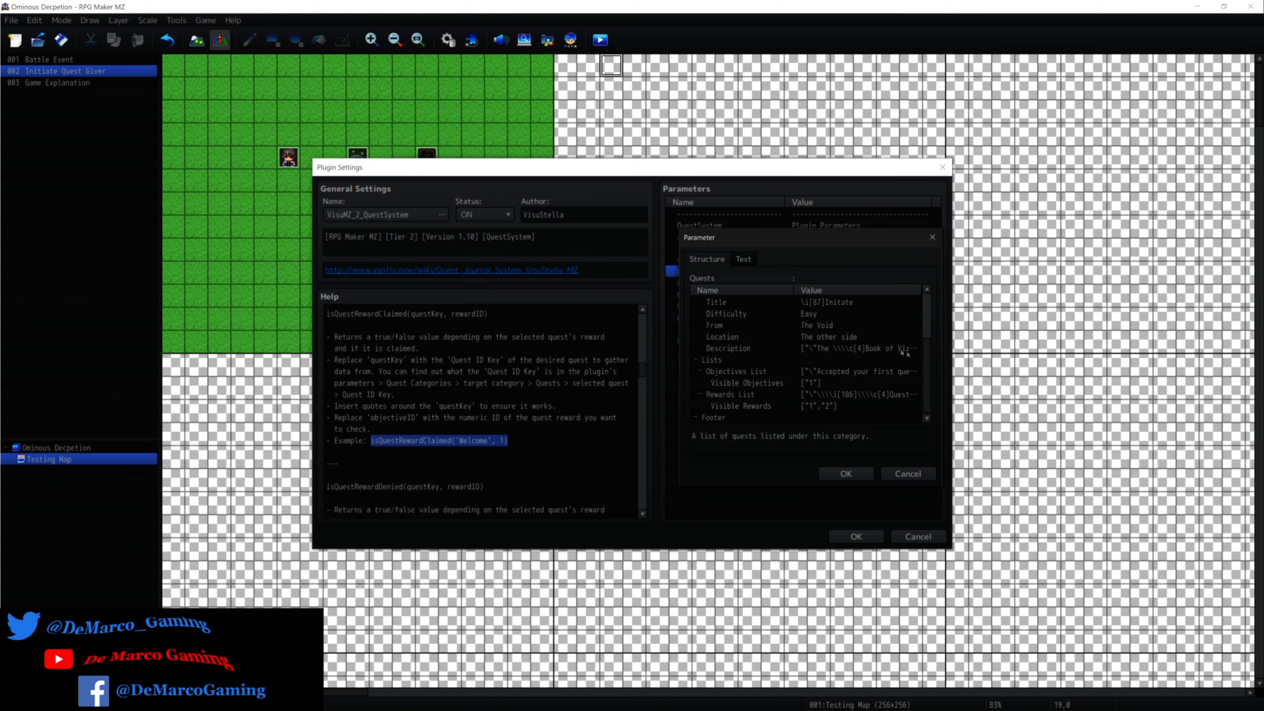
Review the Initate quest's Description text and the empty second description slot, leaving both unchanged.
{"action": "left_click", "coordinate": [883, 349]}
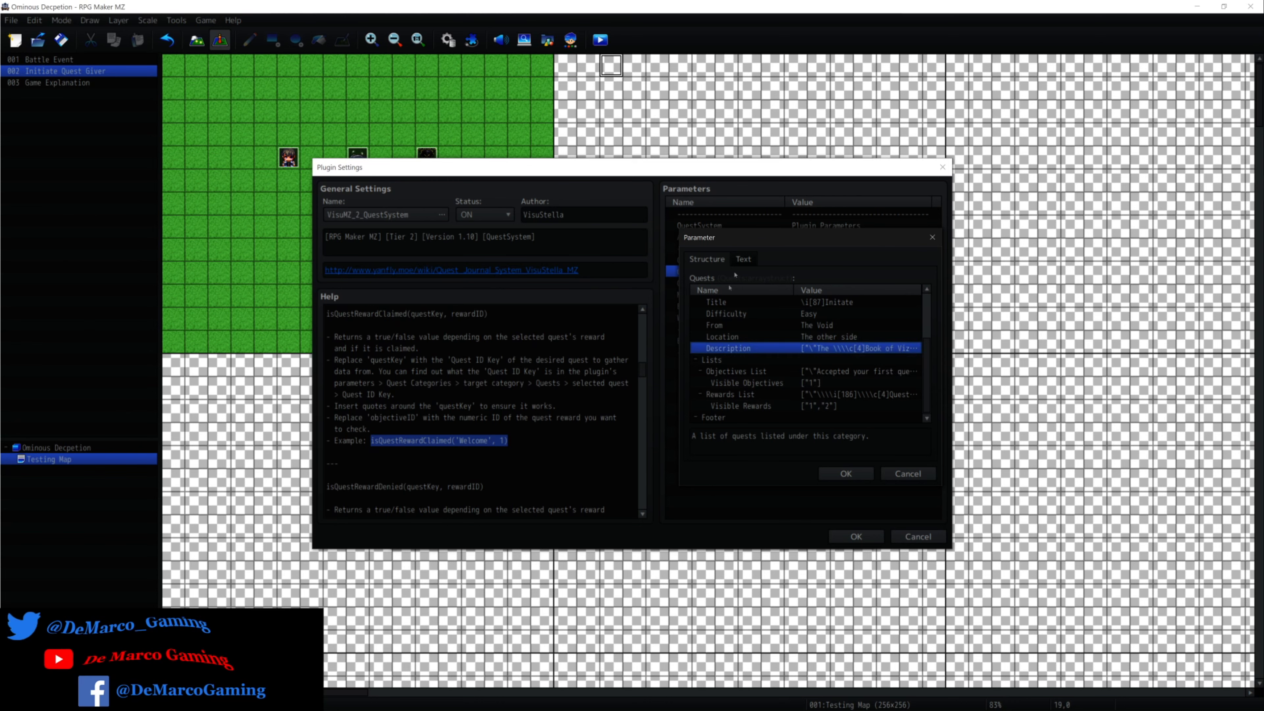
{"action": "double_click", "coordinate": [868, 349]}
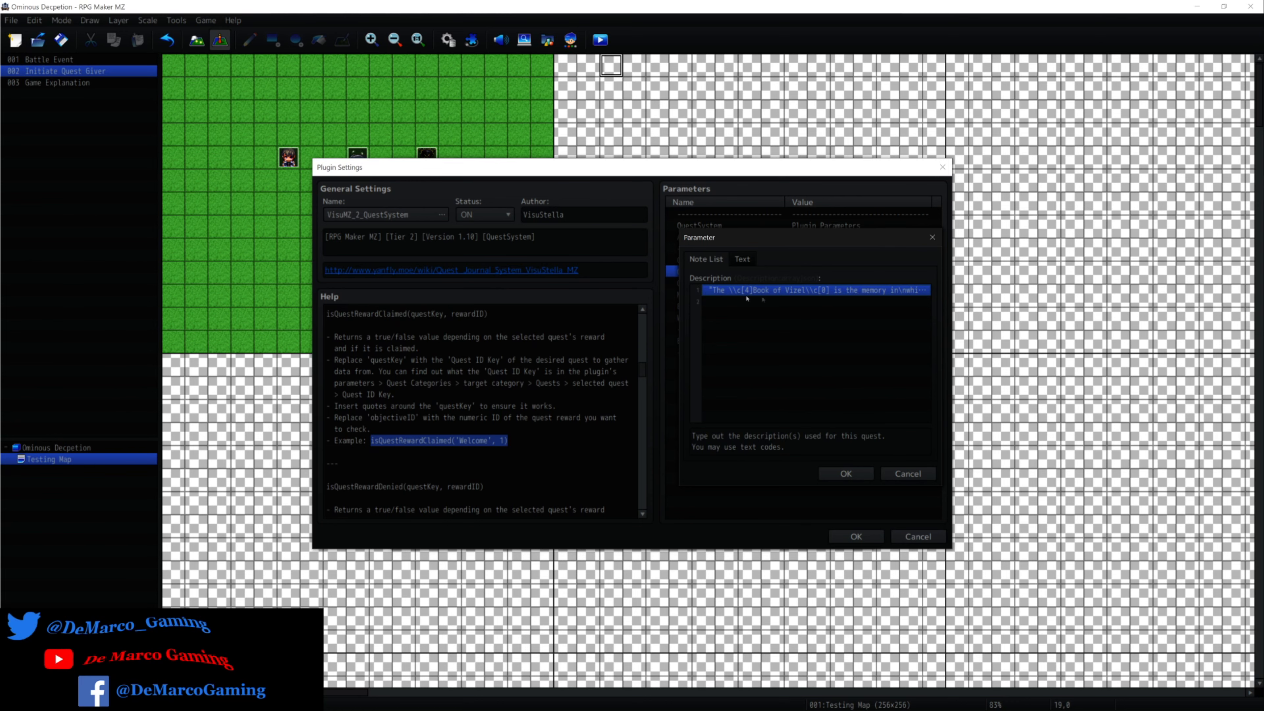
{"action": "double_click", "coordinate": [918, 292]}
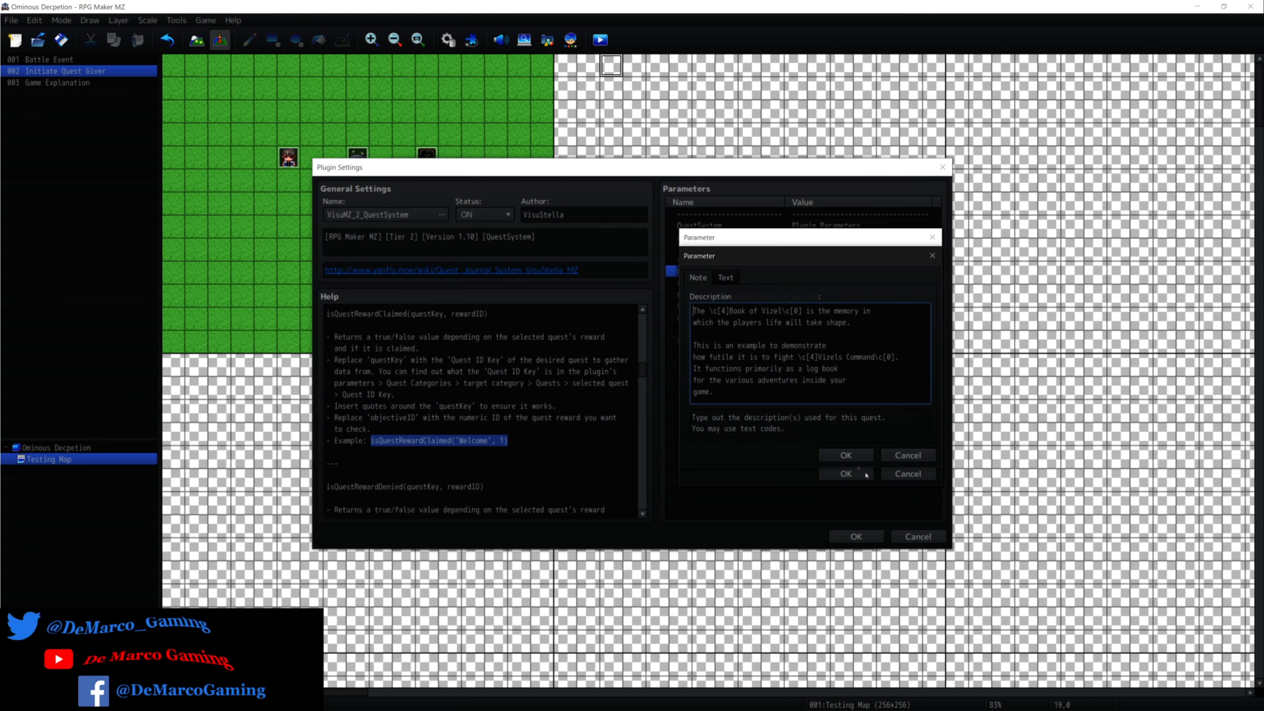
{"action": "left_click", "coordinate": [908, 455]}
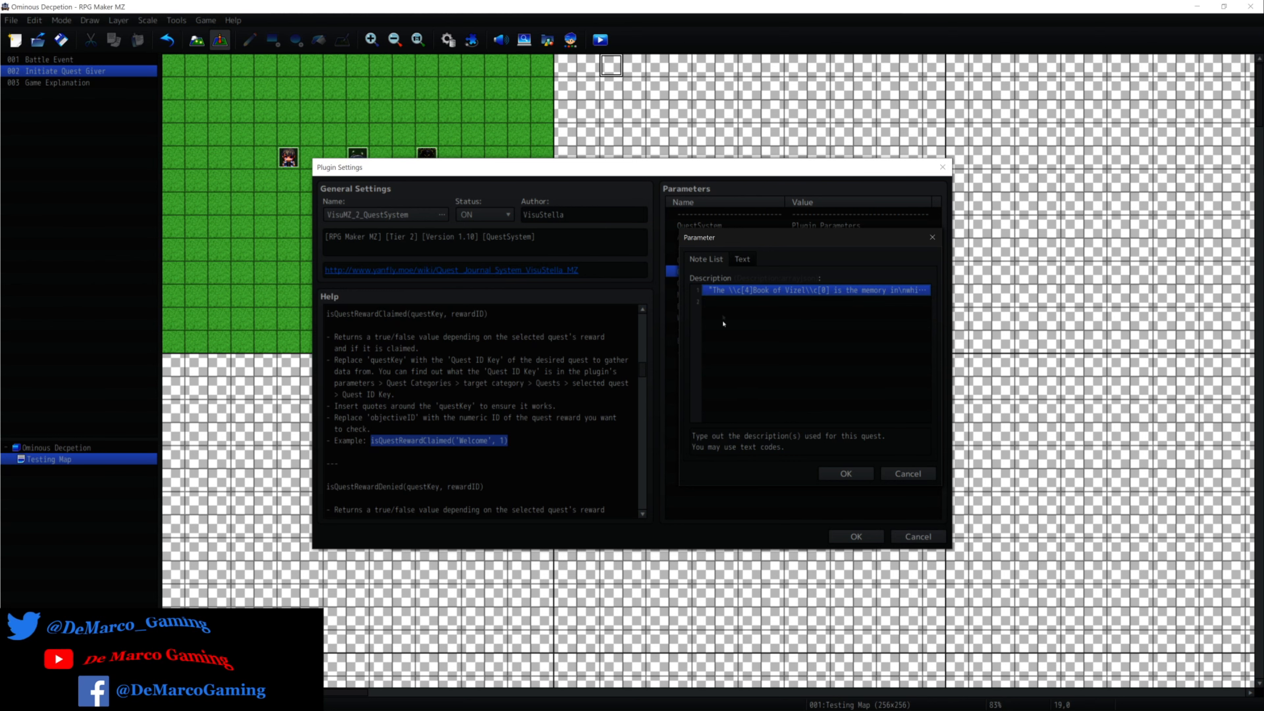
{"action": "double_click", "coordinate": [732, 302]}
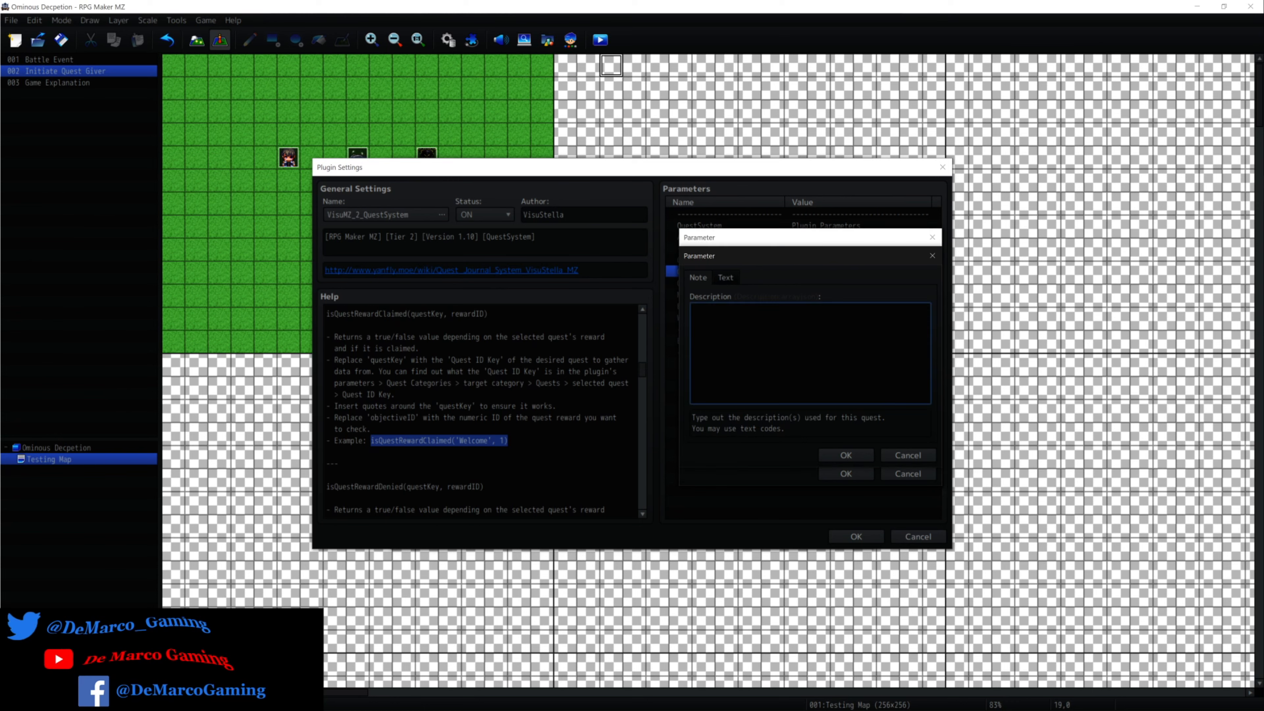
{"action": "left_click", "coordinate": [918, 453]}
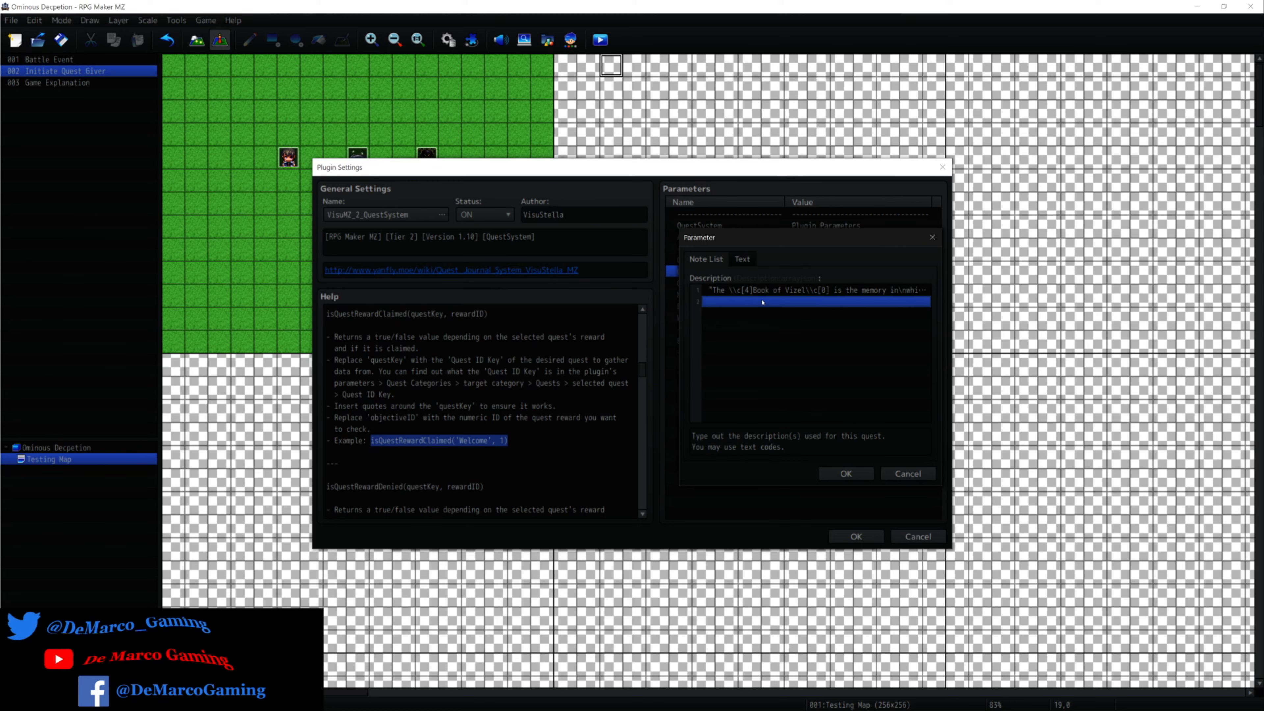
{"action": "left_click", "coordinate": [908, 473]}
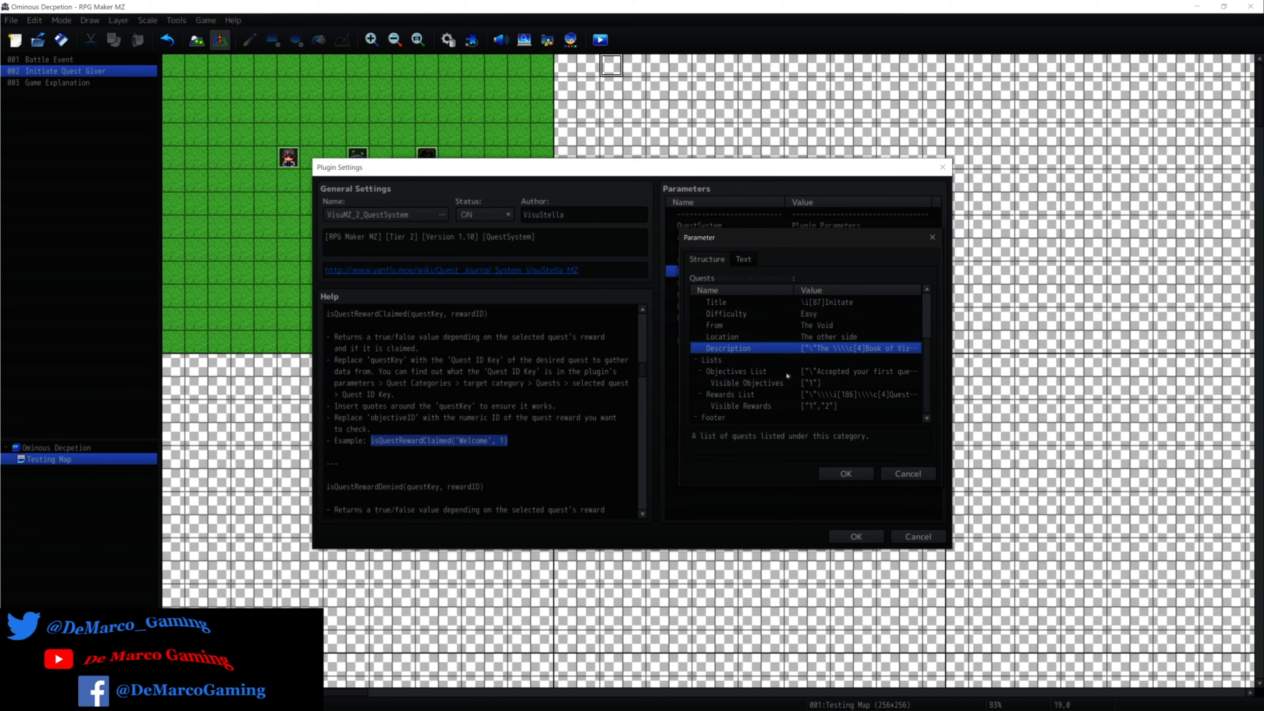
Add a trial fourth objective "fhlhflj" to the quest's Objectives List, delete it again, and leave the list without saving.
{"action": "double_click", "coordinate": [832, 372]}
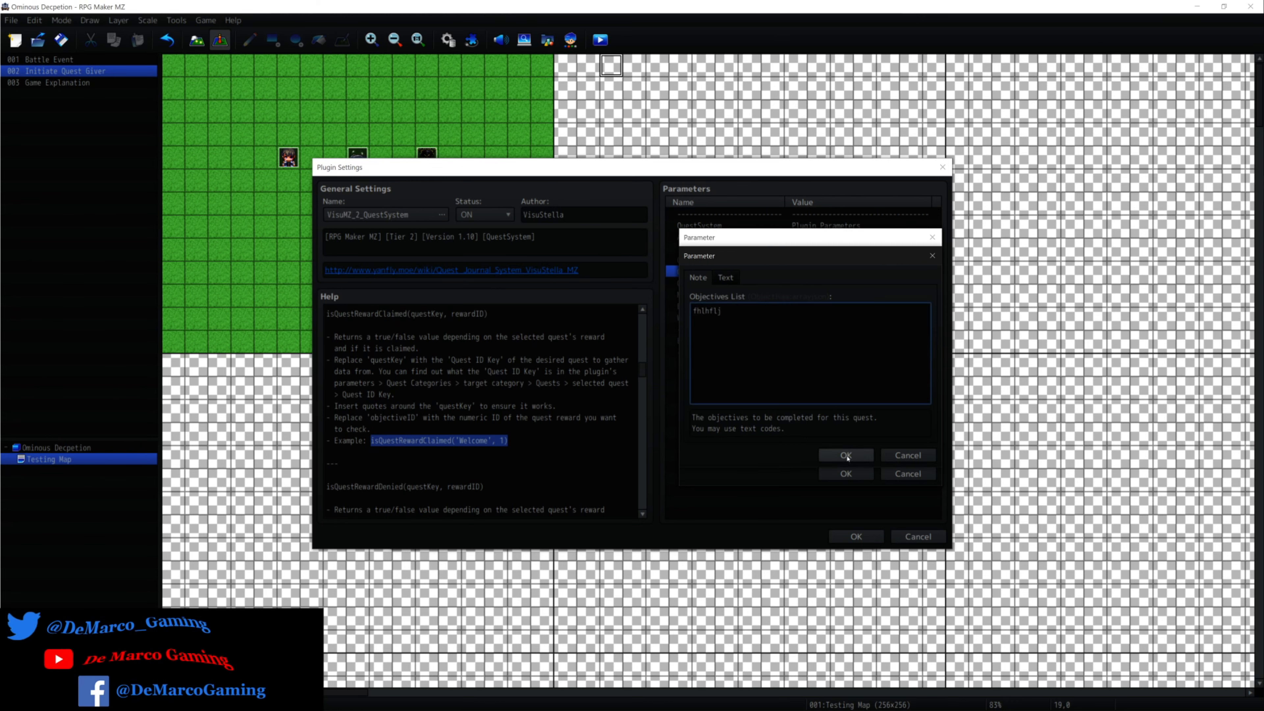
{"action": "left_click", "coordinate": [846, 456]}
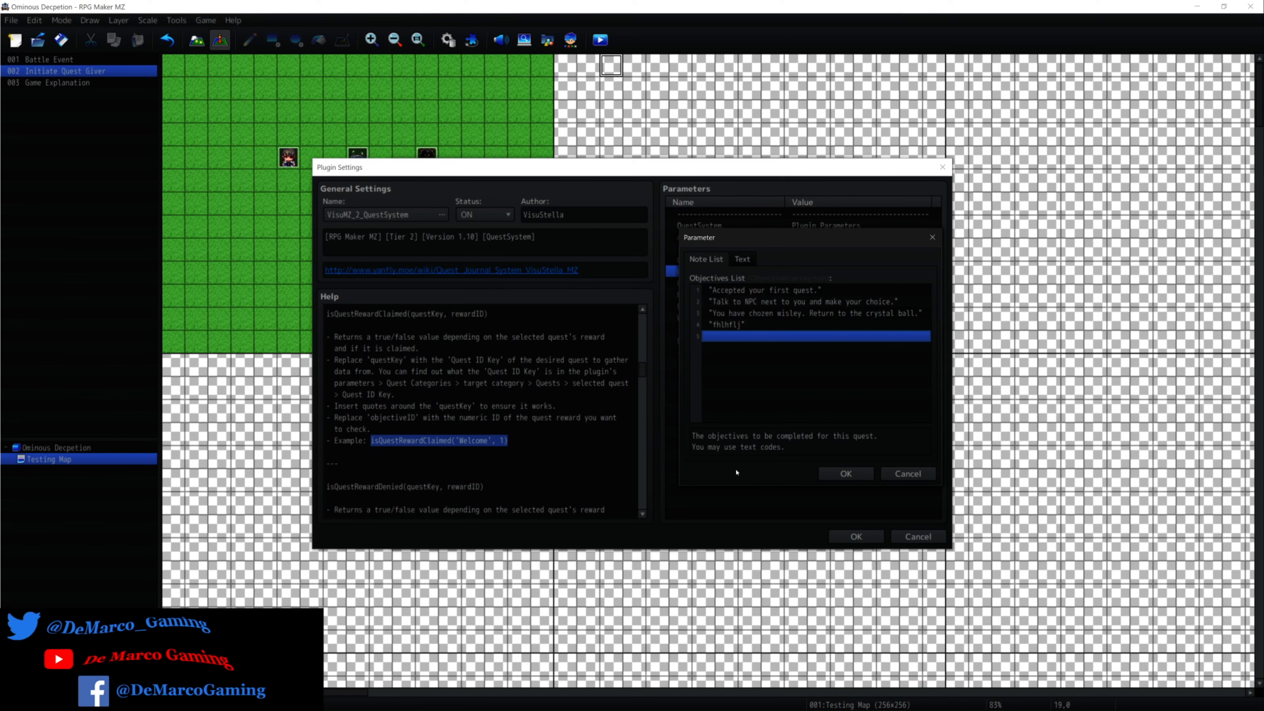
{"action": "left_click", "coordinate": [752, 317]}
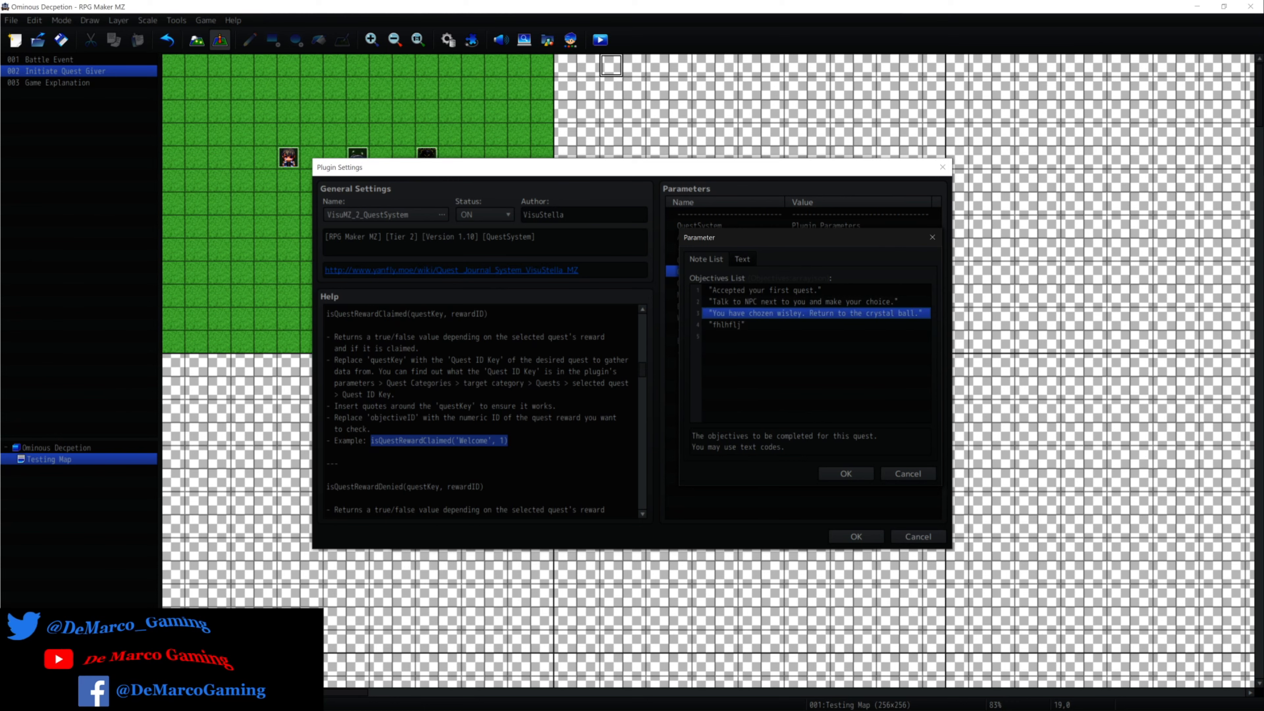
{"action": "double_click", "coordinate": [746, 325]}
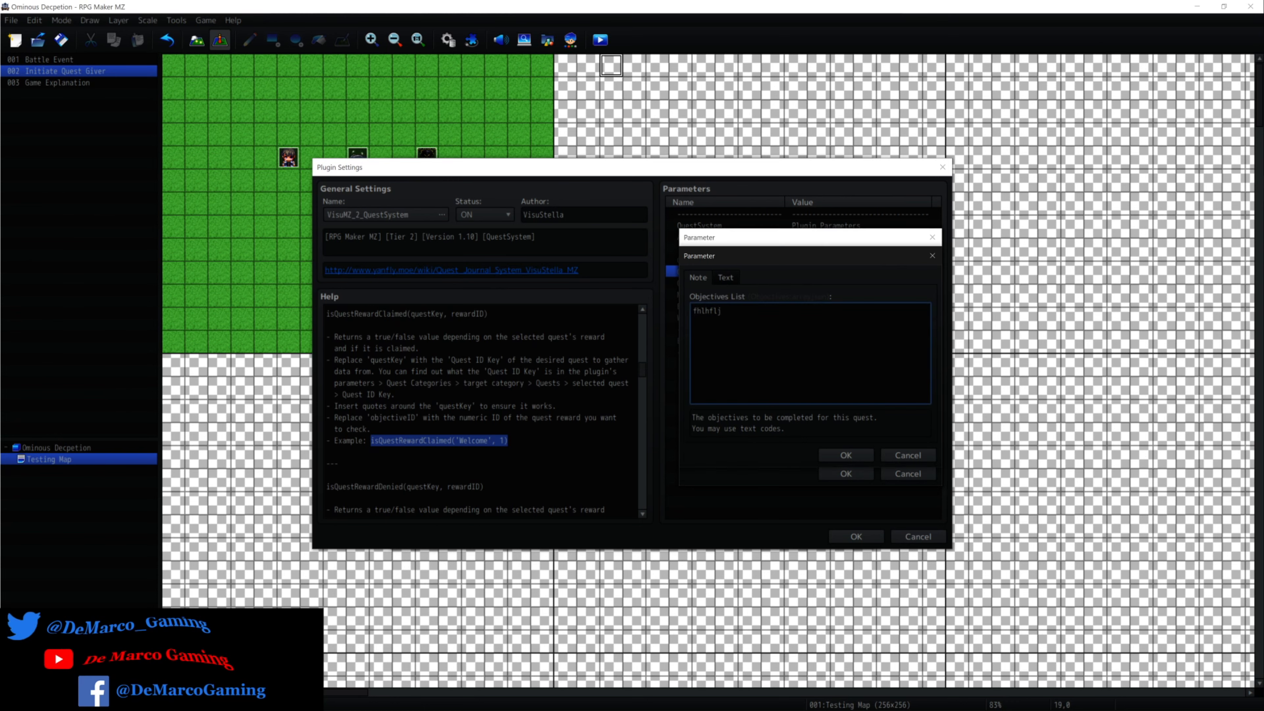
{"action": "left_click", "coordinate": [908, 455]}
{"action": "right_click", "coordinate": [782, 327]}
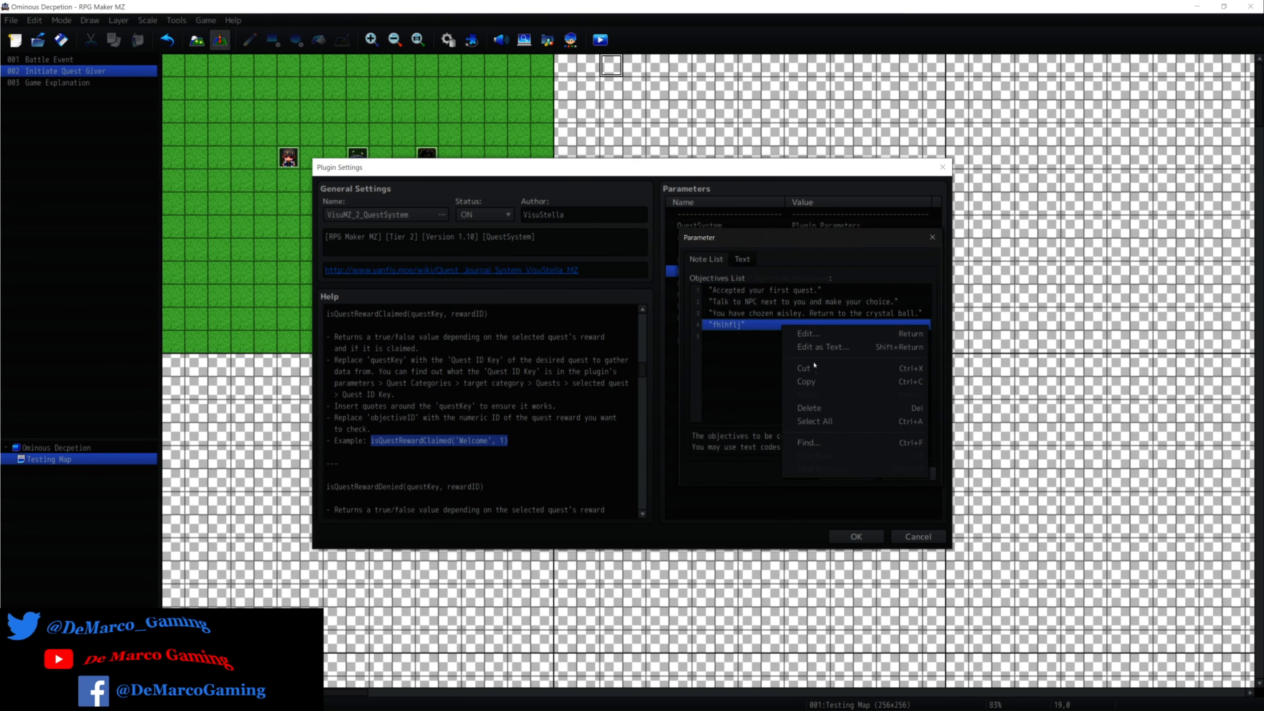
{"action": "left_click", "coordinate": [806, 409]}
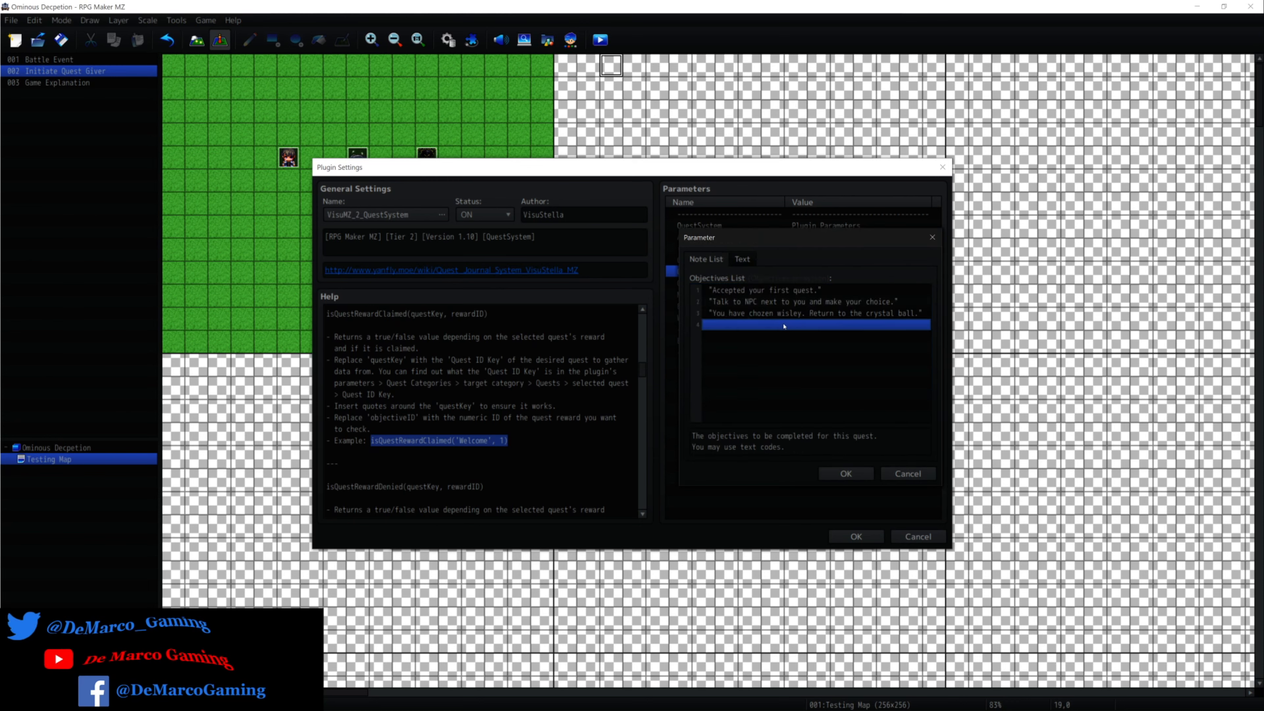
{"action": "left_click", "coordinate": [908, 473]}
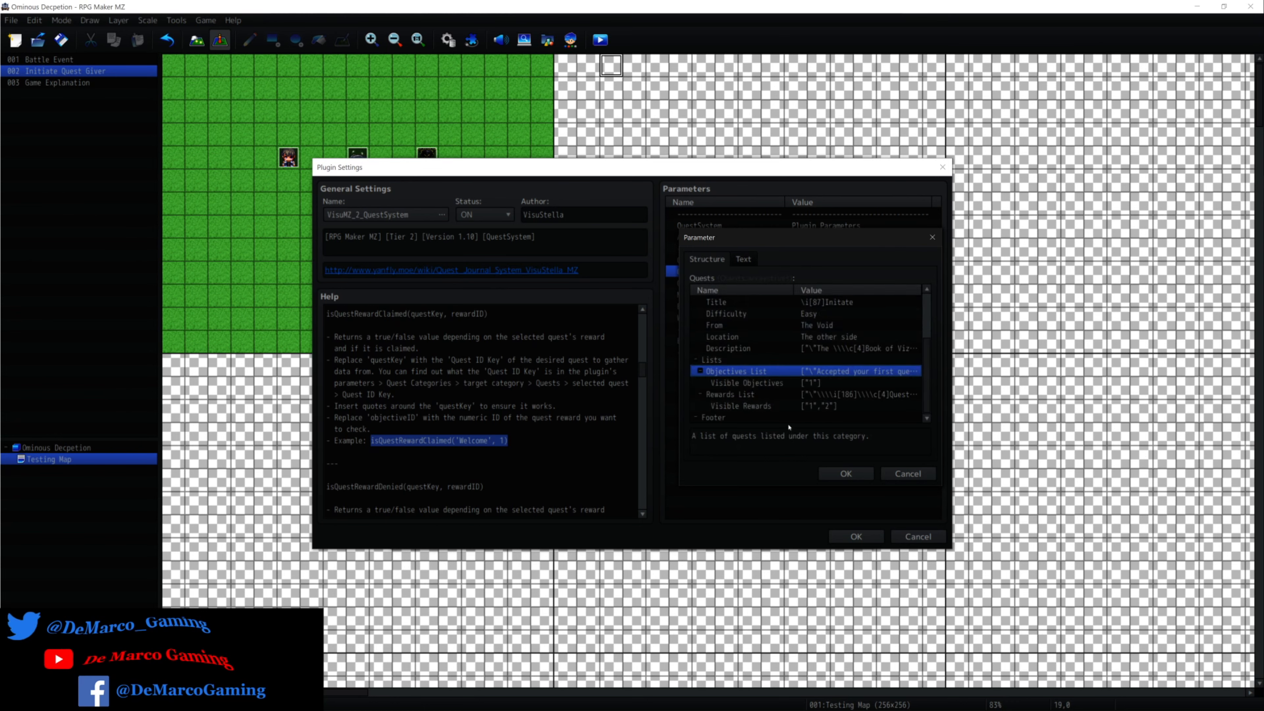
Check the quest's Visible Objectives, and inspect the Rewards List with its empty third slot without changing anything.
{"action": "left_click", "coordinate": [810, 383]}
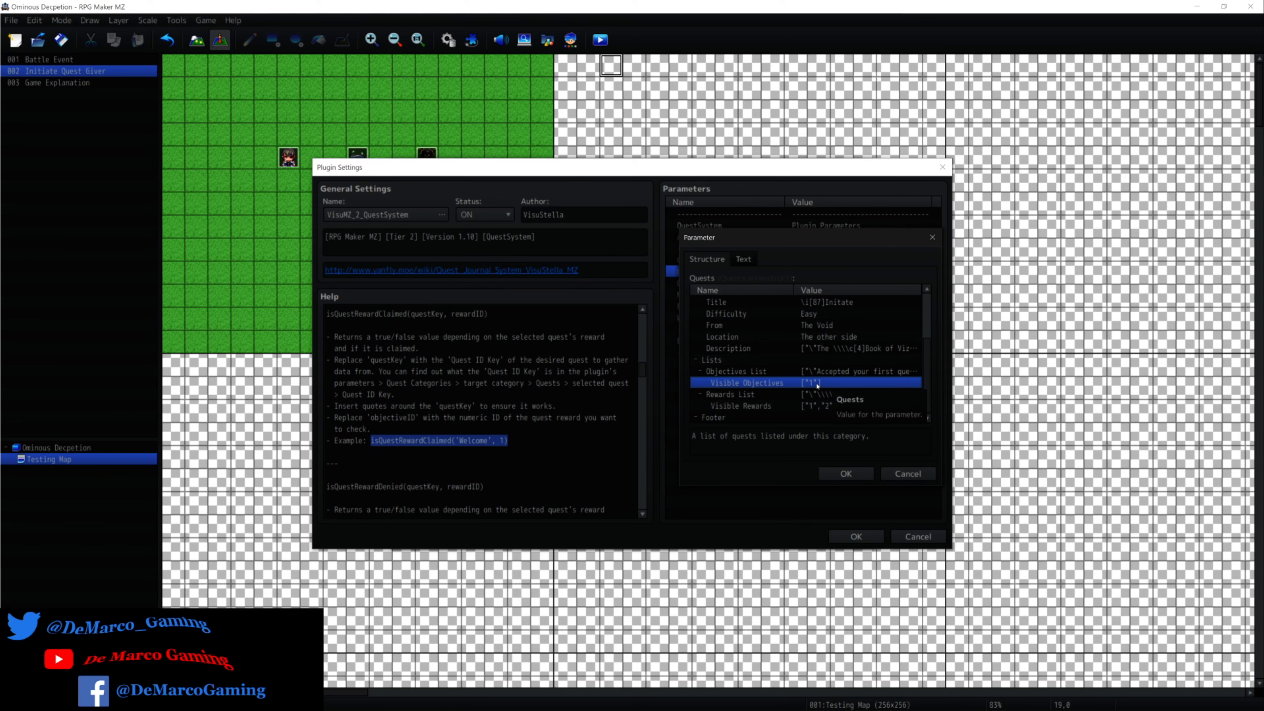
{"action": "left_click", "coordinate": [737, 394]}
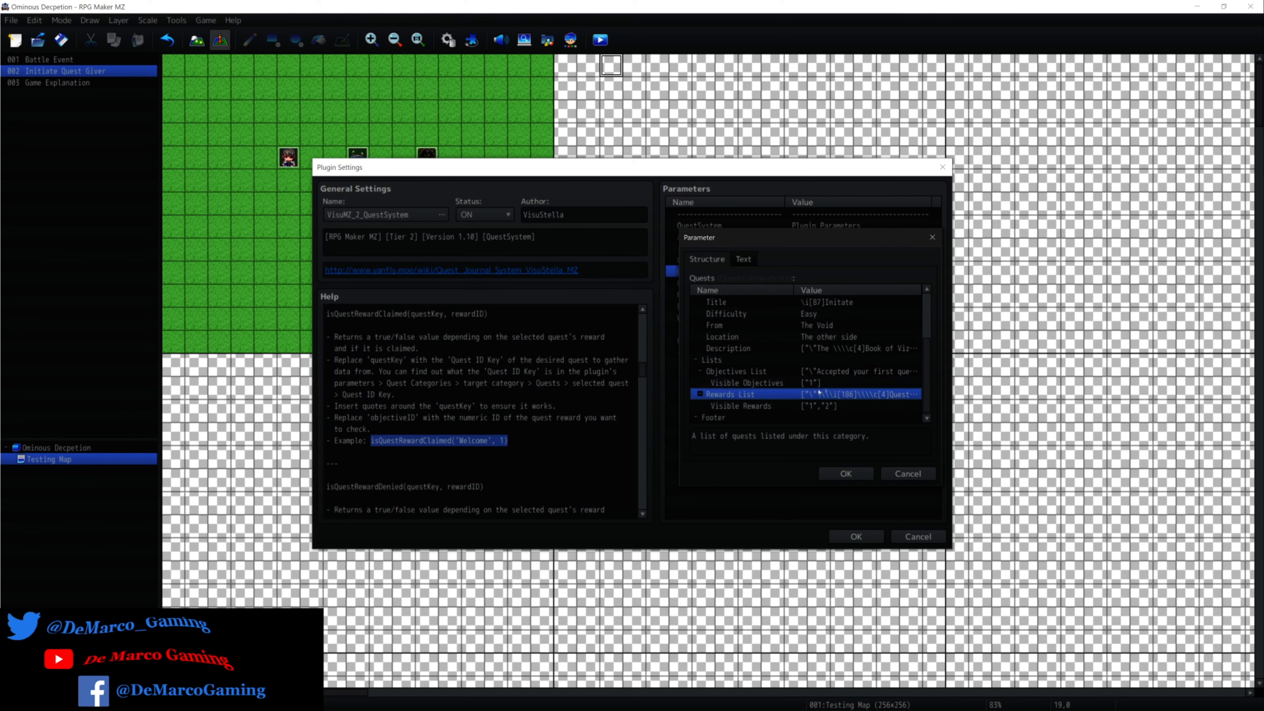
{"action": "double_click", "coordinate": [843, 393]}
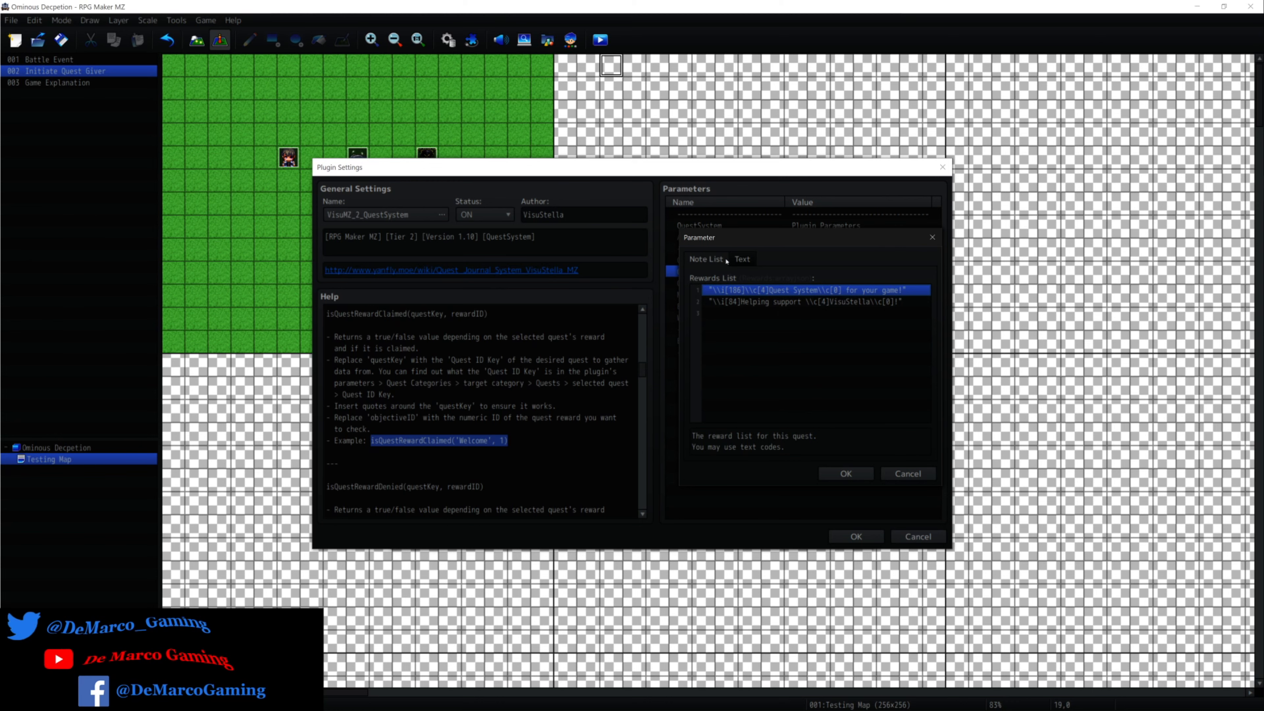
{"action": "double_click", "coordinate": [742, 317]}
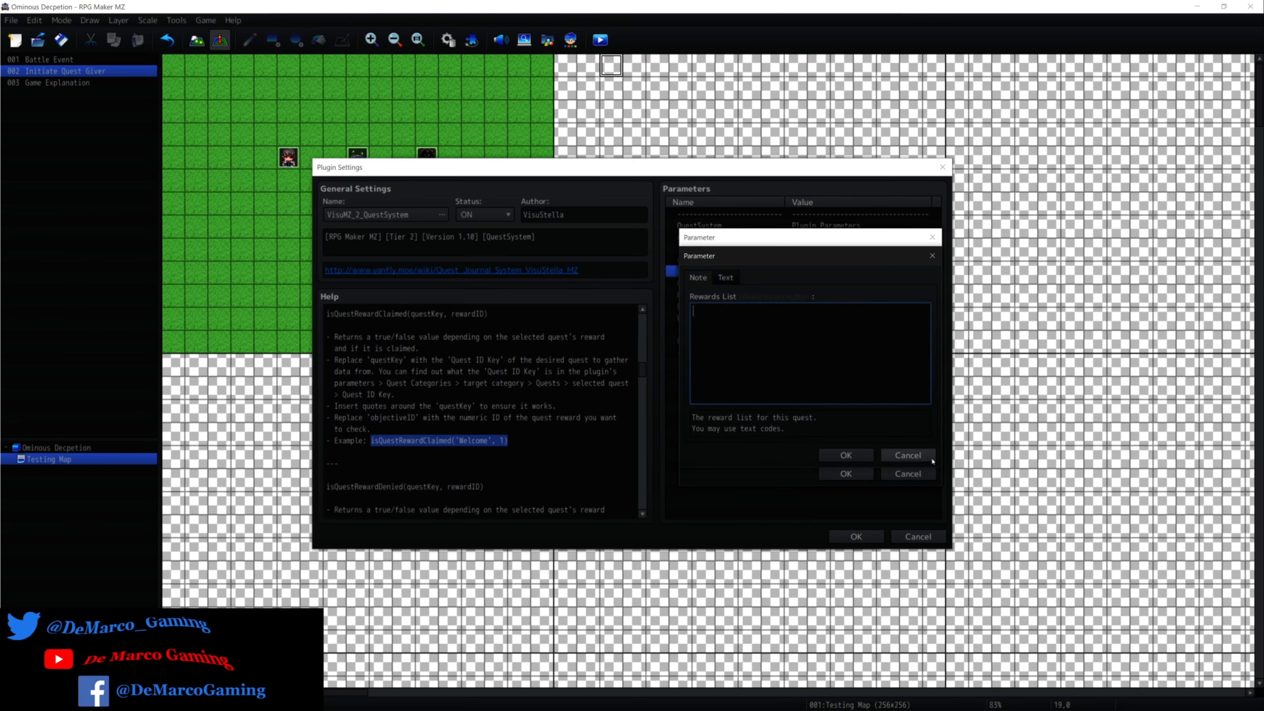
{"action": "left_click", "coordinate": [908, 455]}
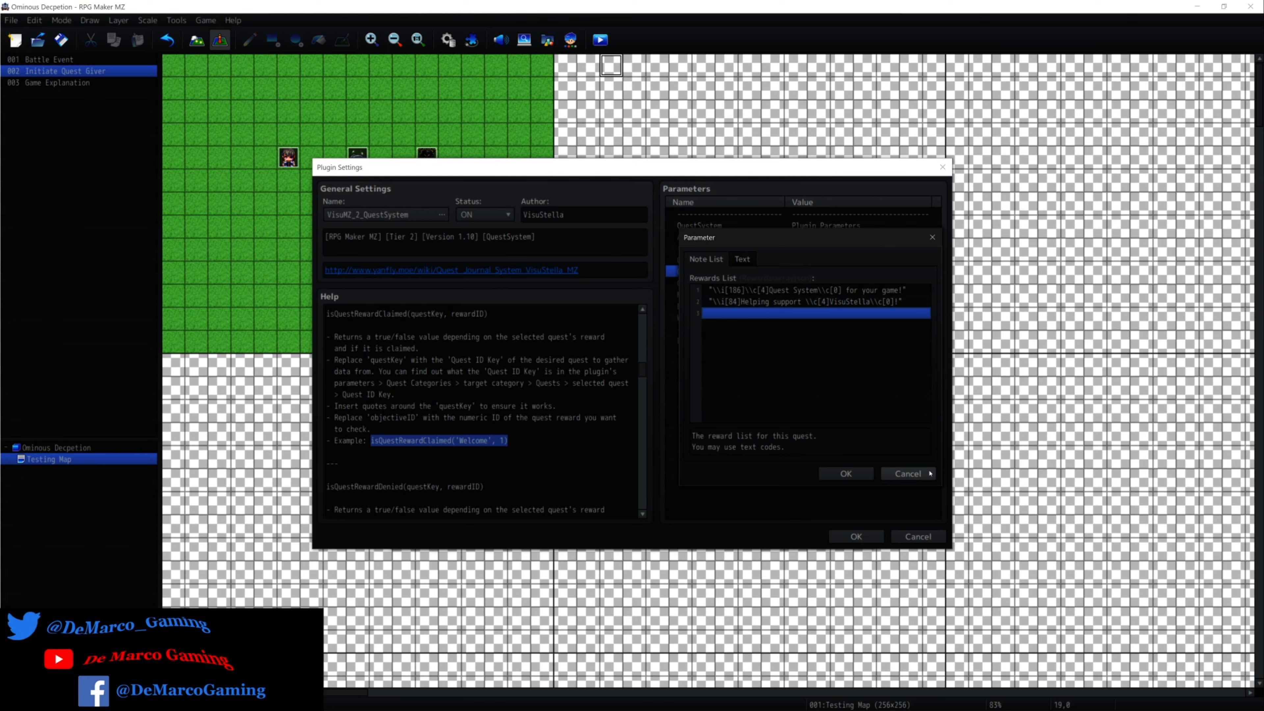
{"action": "left_click", "coordinate": [908, 474]}
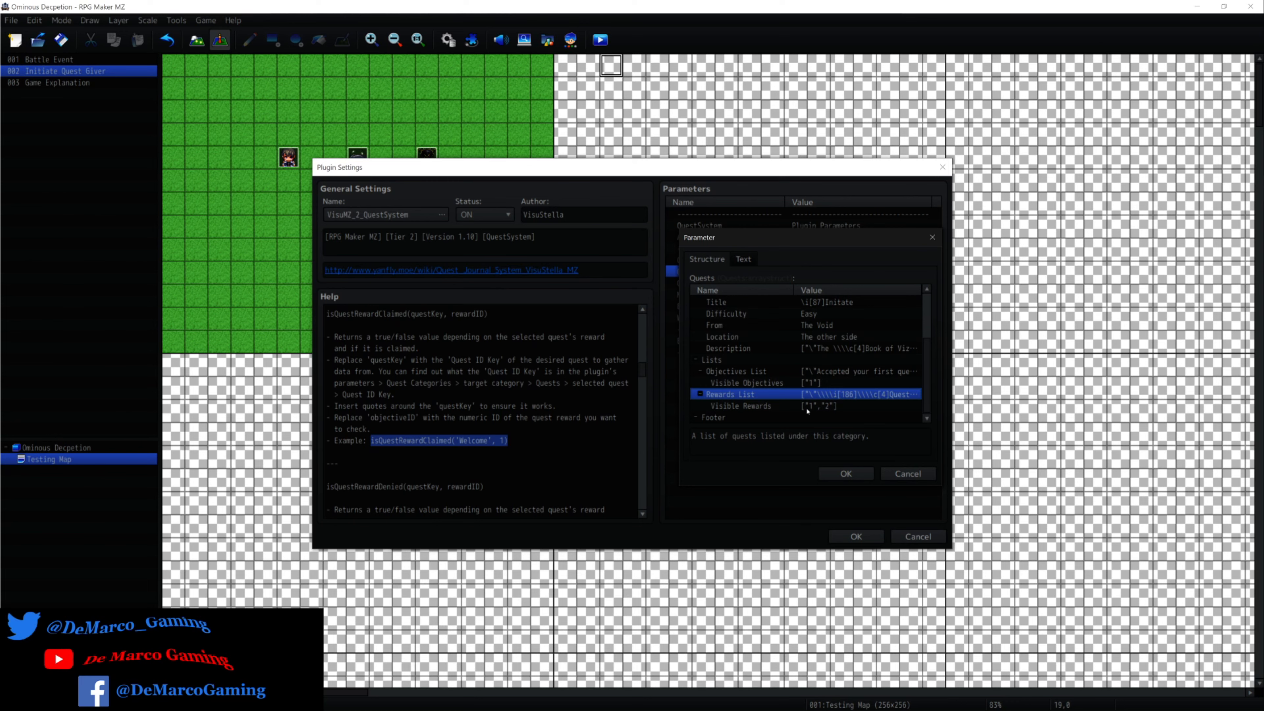
Check the Visible Rewards parameter, and close the quest structure and the Quest Categories lists without saving.
{"action": "left_click", "coordinate": [818, 406]}
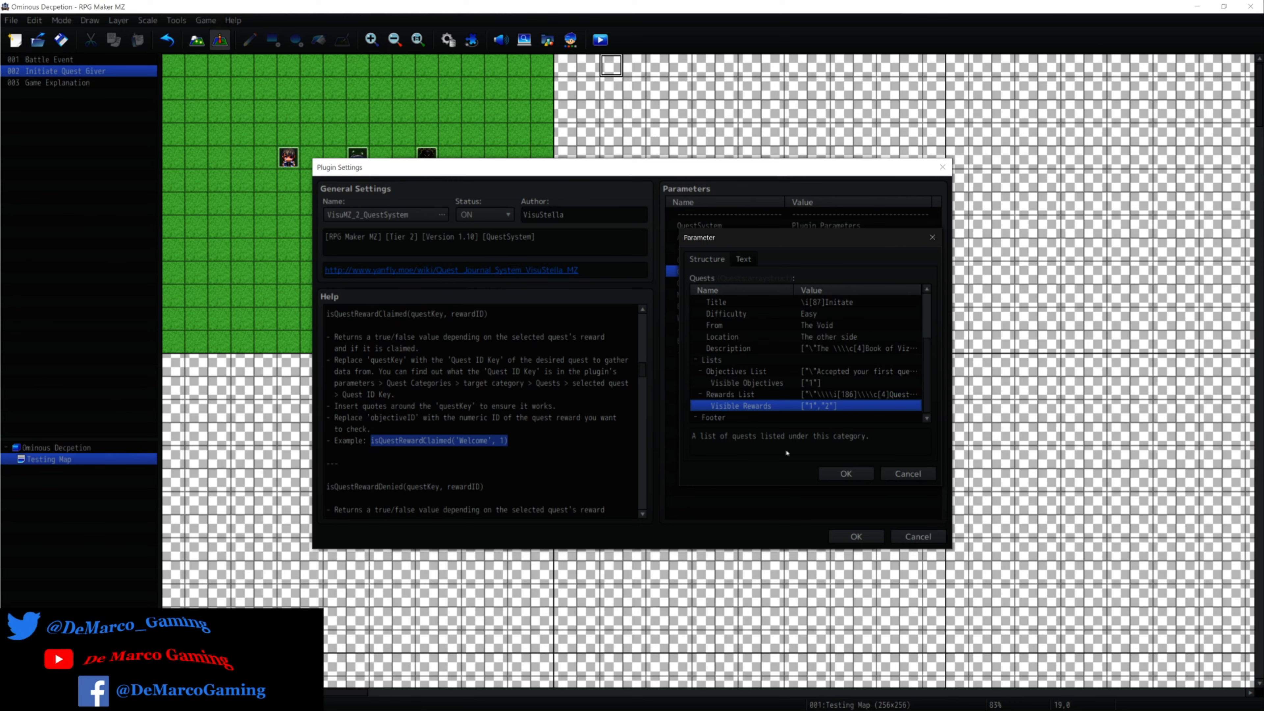
{"action": "left_click", "coordinate": [917, 475]}
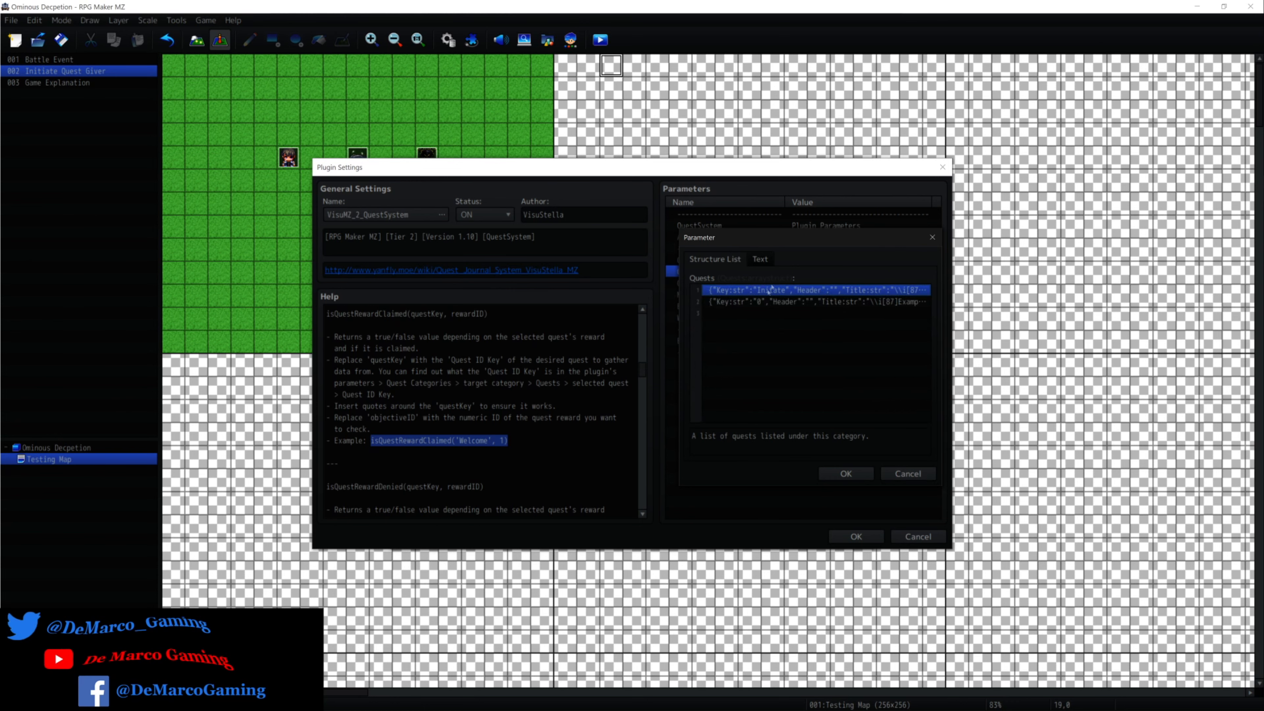
{"action": "left_click", "coordinate": [903, 475]}
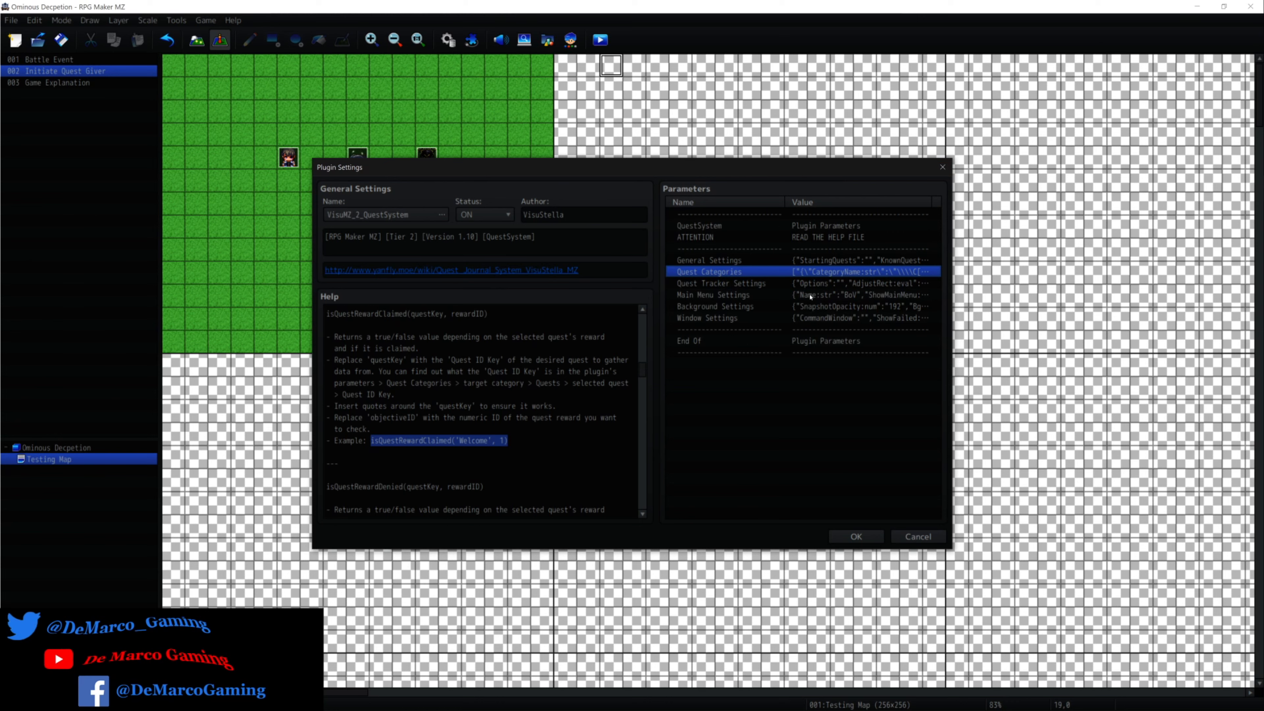
Review the plugin's Main Menu Settings, Window Settings and General Settings parameters, closing each without changes.
{"action": "double_click", "coordinate": [692, 297]}
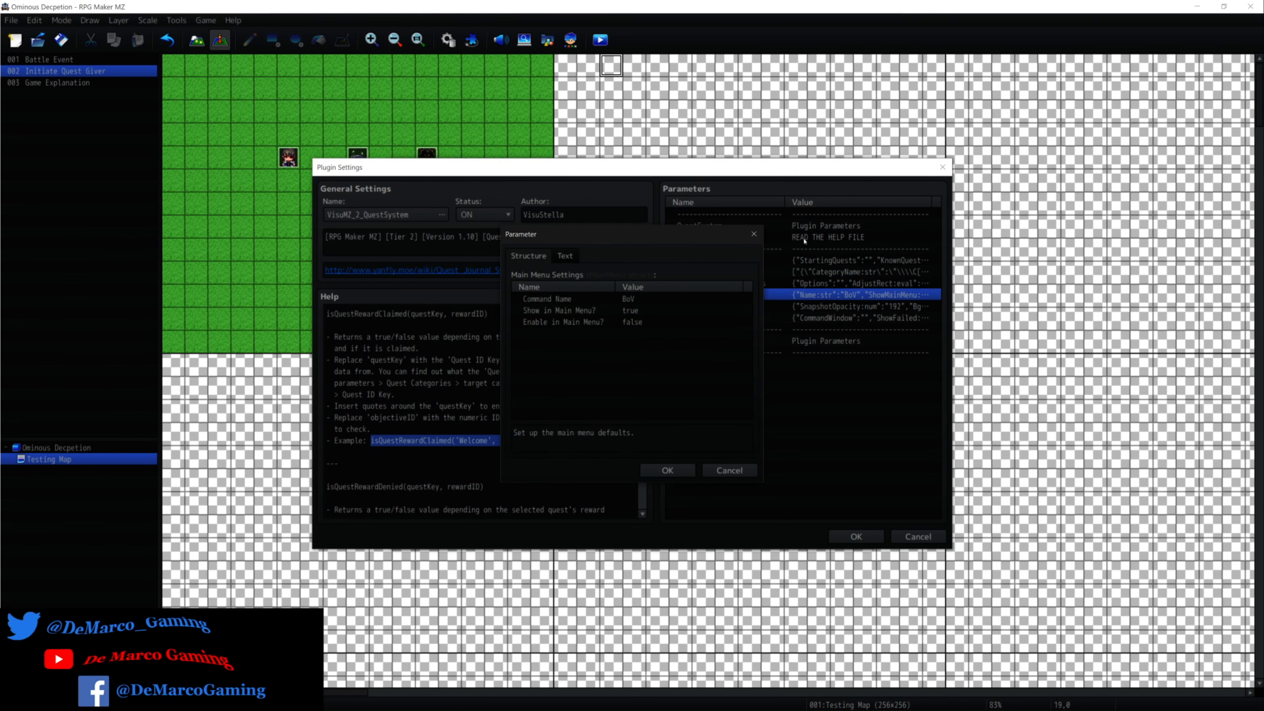
{"action": "left_click", "coordinate": [753, 235]}
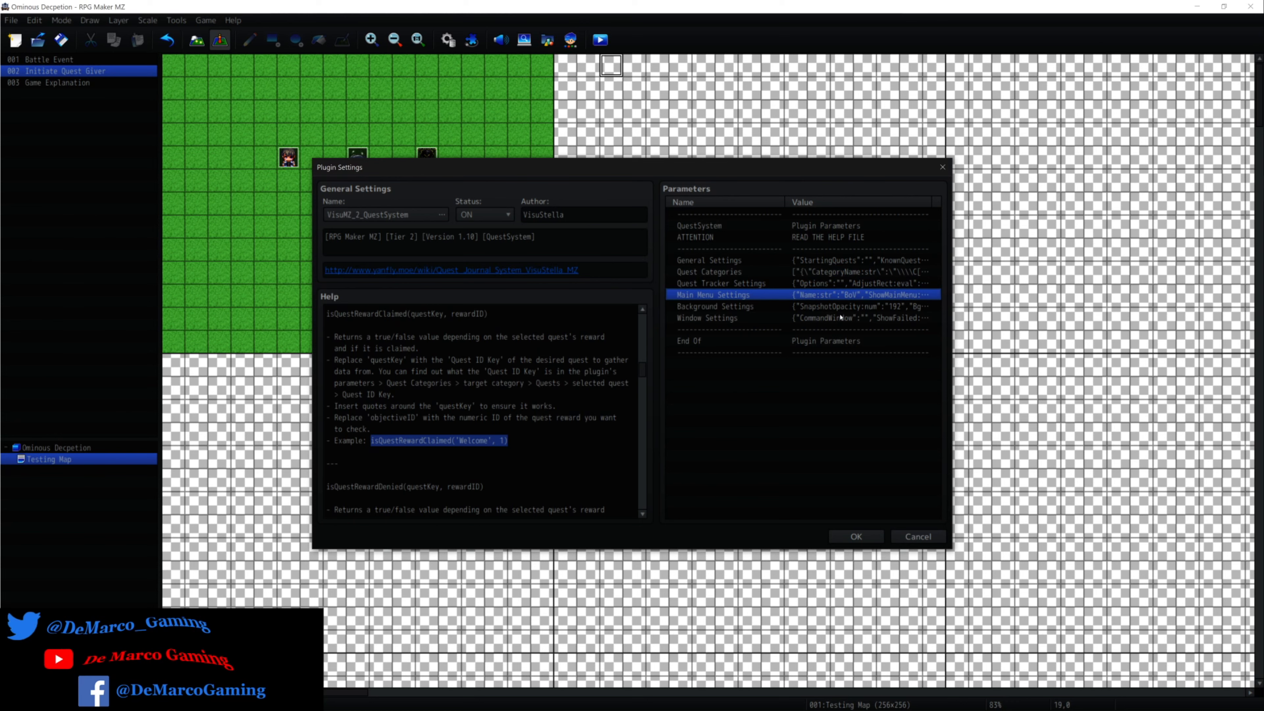
{"action": "double_click", "coordinate": [840, 317]}
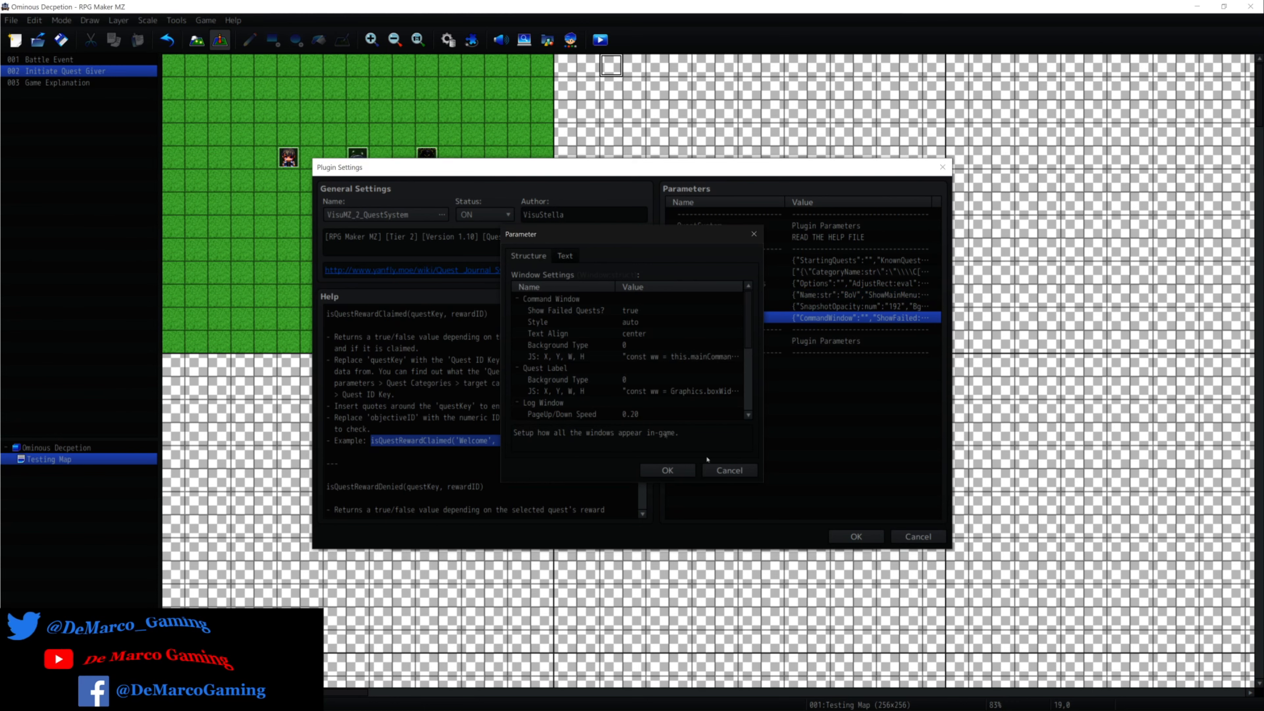
{"action": "left_click", "coordinate": [722, 469]}
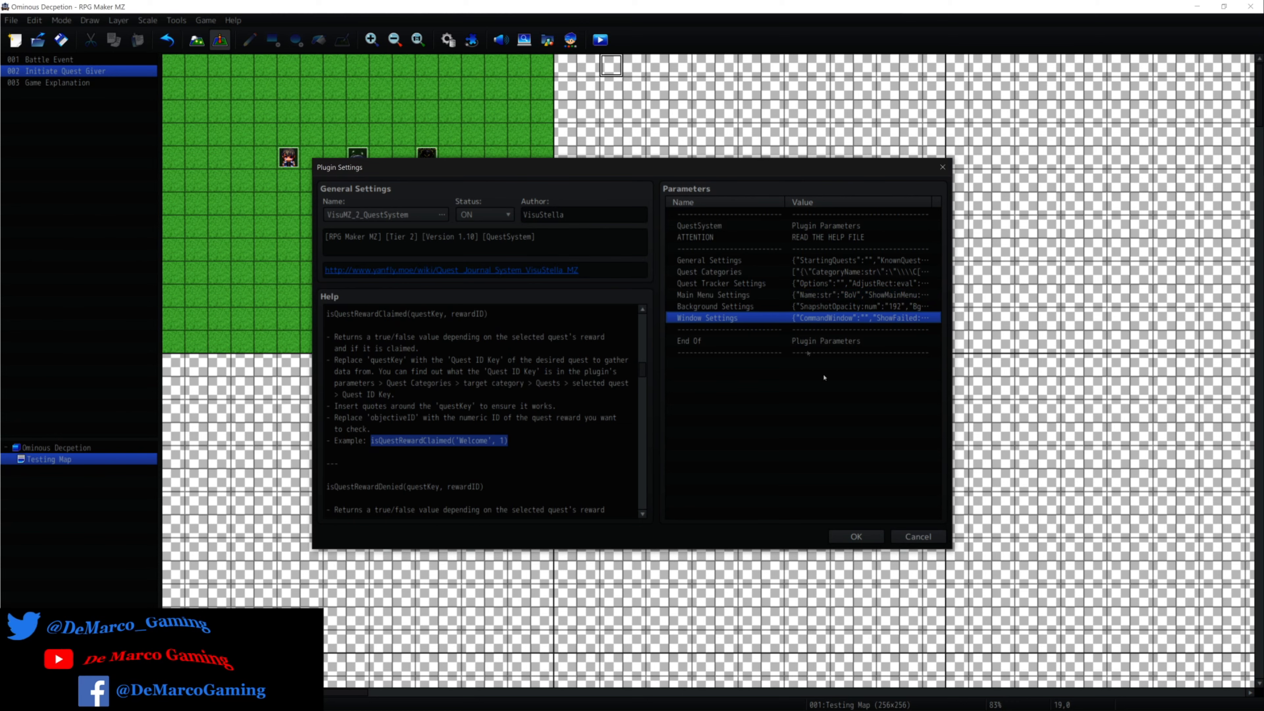
{"action": "double_click", "coordinate": [835, 260]}
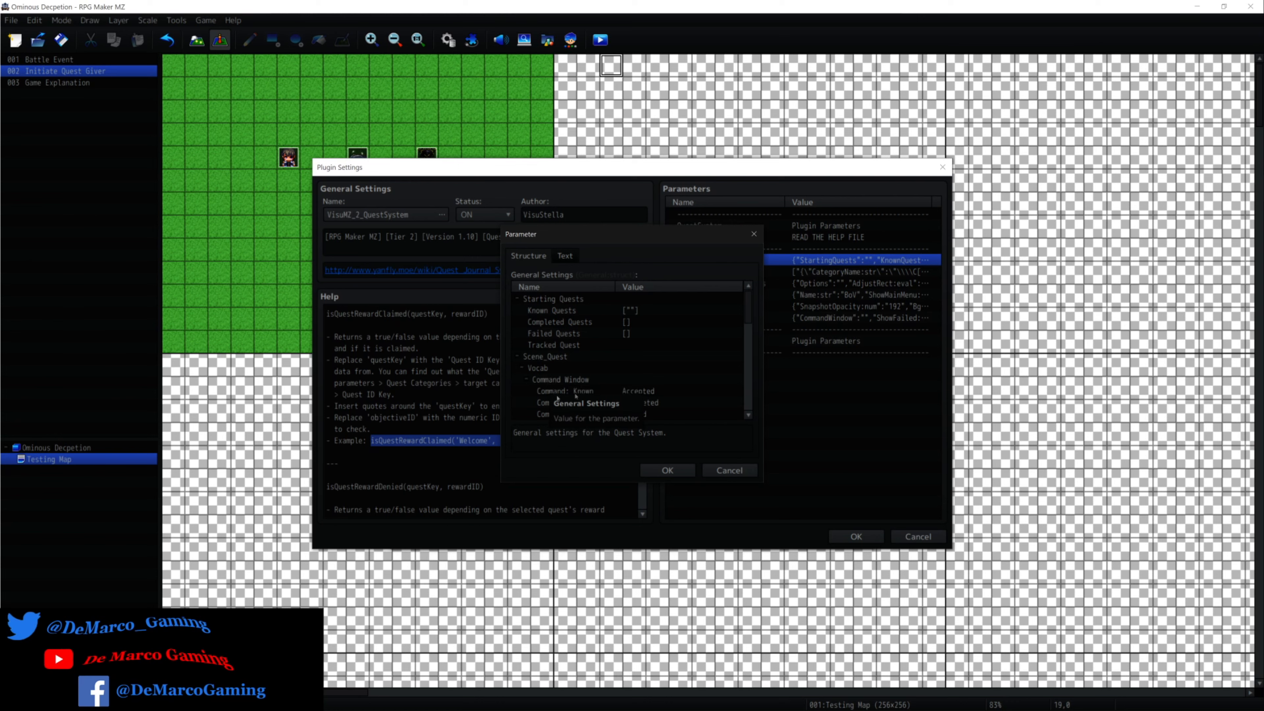
{"action": "scroll", "coordinate": [629, 396], "scroll_direction": "down", "scroll_amount": 2}
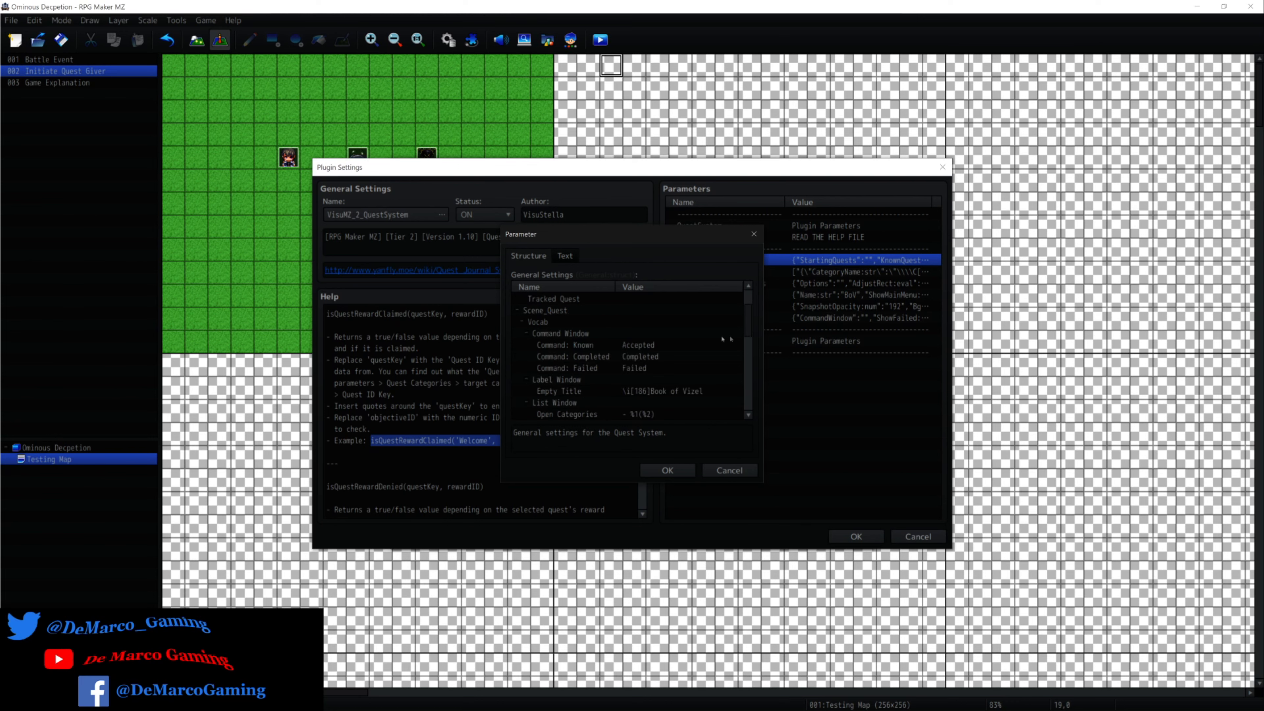
{"action": "left_click", "coordinate": [725, 470]}
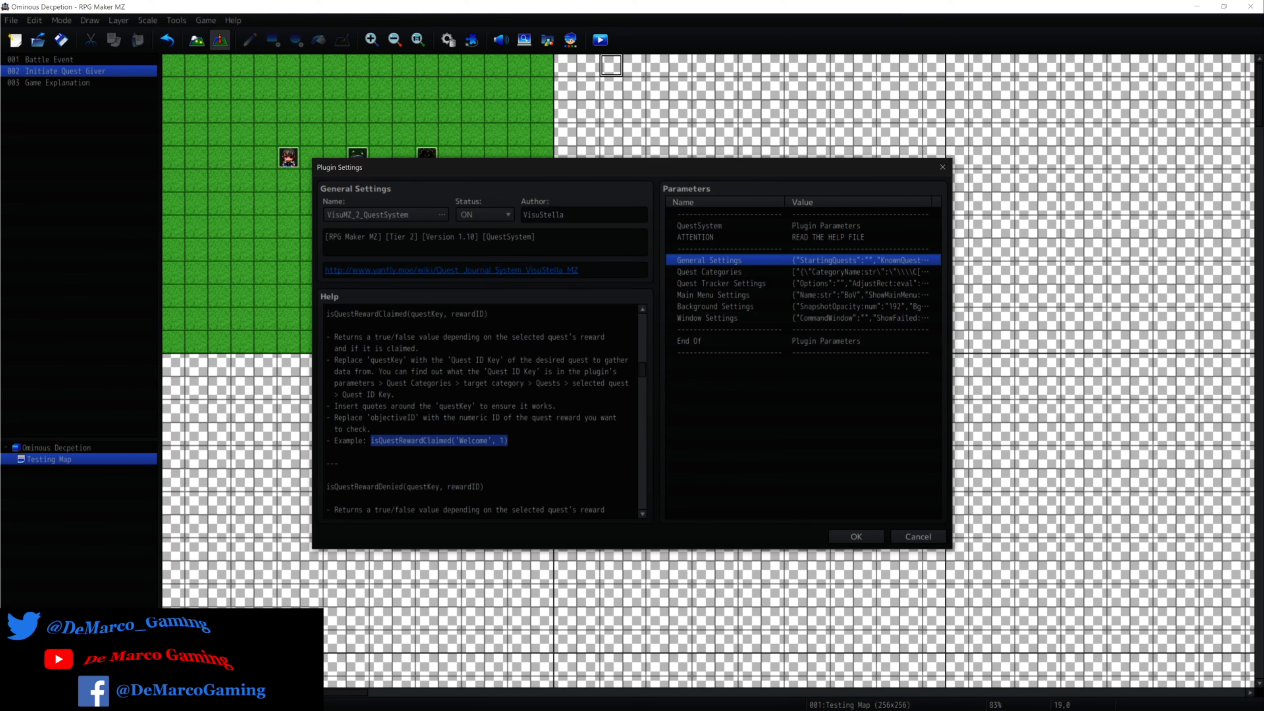
Read the help section on Control Variable and Conditional Branch usage, including the totalQuestsAvailable, totalQuestsCompleted and totalQuestsFailed script functions.
{"action": "scroll", "coordinate": [480, 410], "scroll_direction": "up", "scroll_amount": 5}
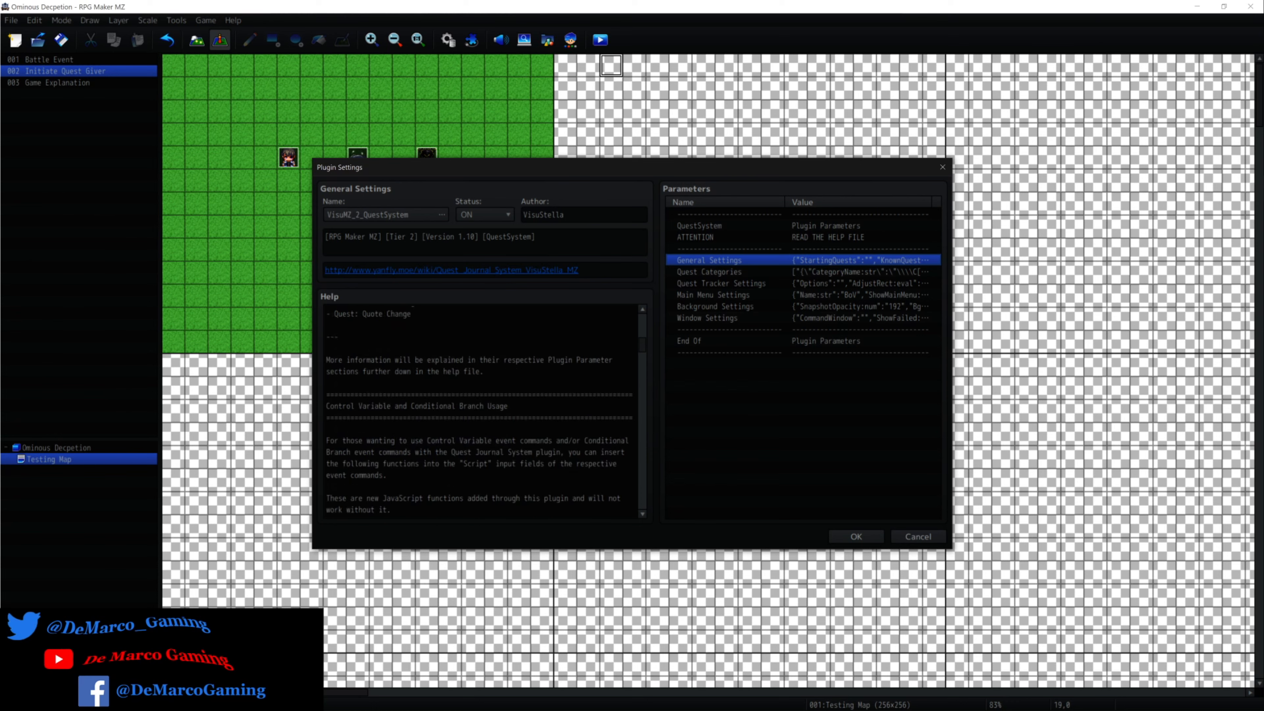
{"action": "left_click_drag", "start_coordinate": [508, 406], "coordinate": [330, 406]}
{"action": "scroll", "coordinate": [478, 412], "scroll_direction": "down", "scroll_amount": 2}
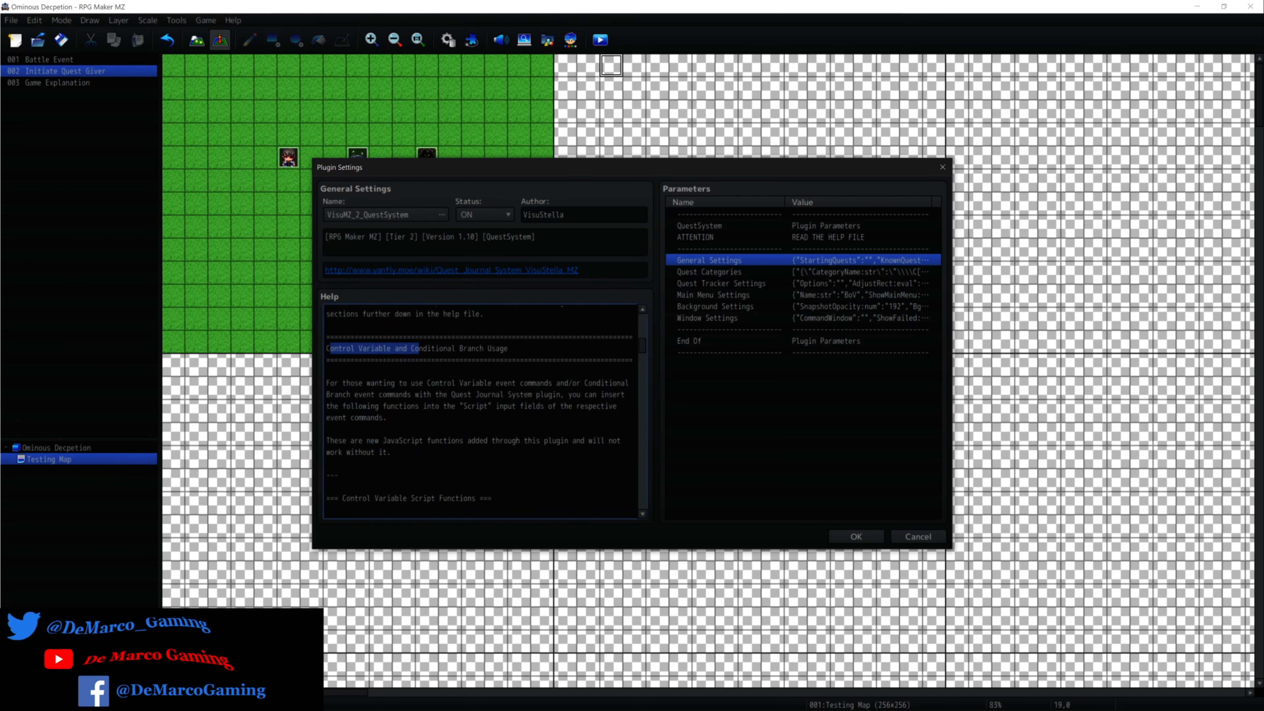
{"action": "scroll", "coordinate": [478, 411], "scroll_direction": "down", "scroll_amount": 6}
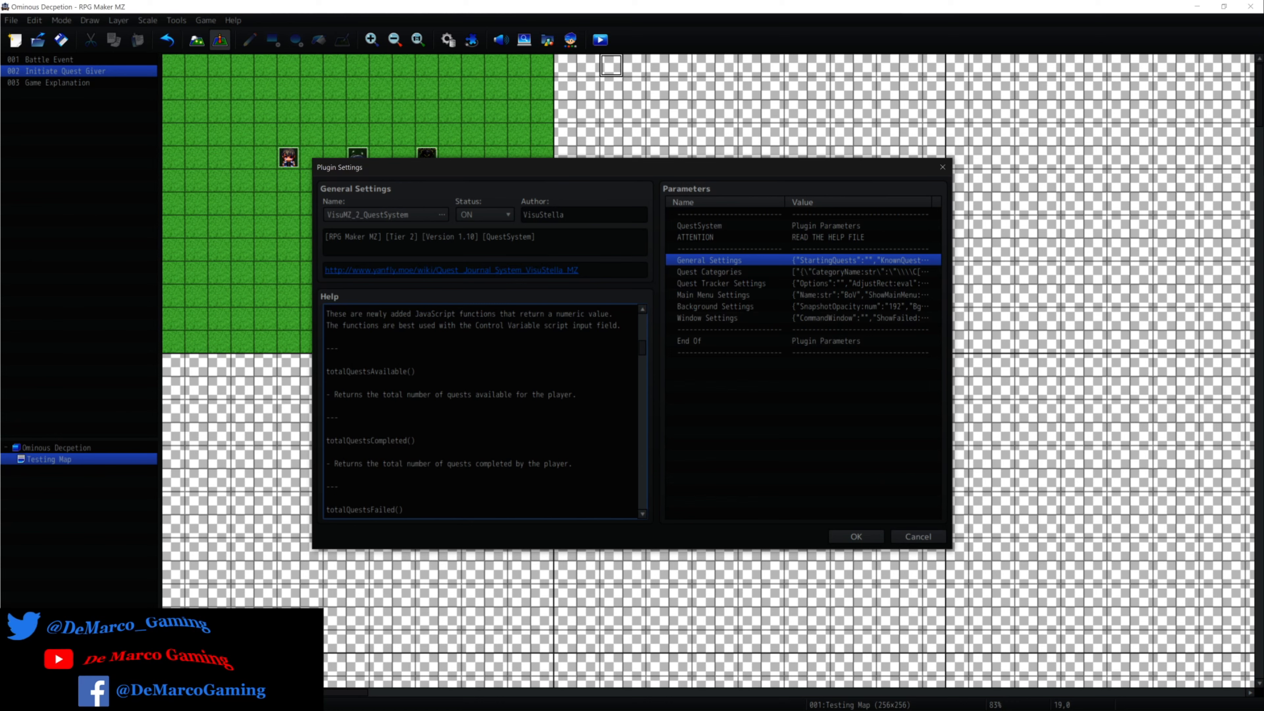
{"action": "left_click_drag", "start_coordinate": [414, 370], "coordinate": [359, 371]}
{"action": "left_click", "coordinate": [386, 371]}
{"action": "scroll", "coordinate": [480, 412], "scroll_direction": "down", "scroll_amount": 1}
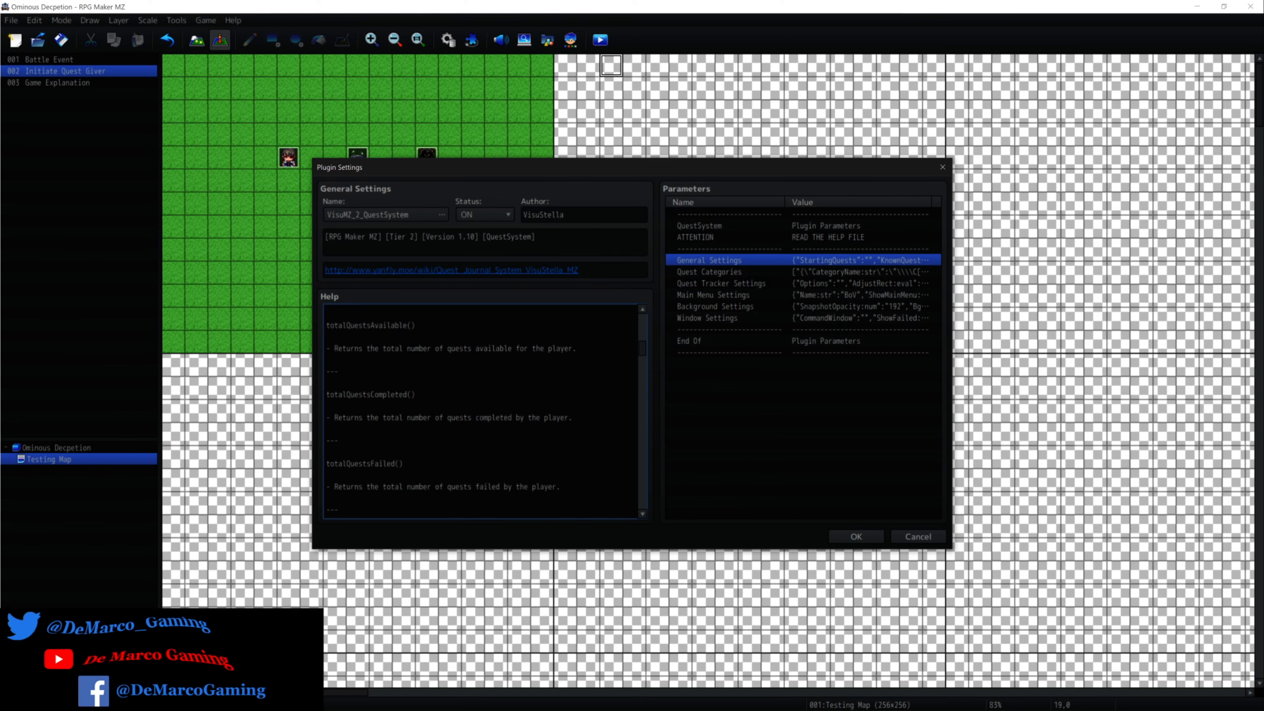
{"action": "scroll", "coordinate": [481, 412], "scroll_direction": "down", "scroll_amount": 1}
{"action": "scroll", "coordinate": [481, 412], "scroll_direction": "up", "scroll_amount": 5}
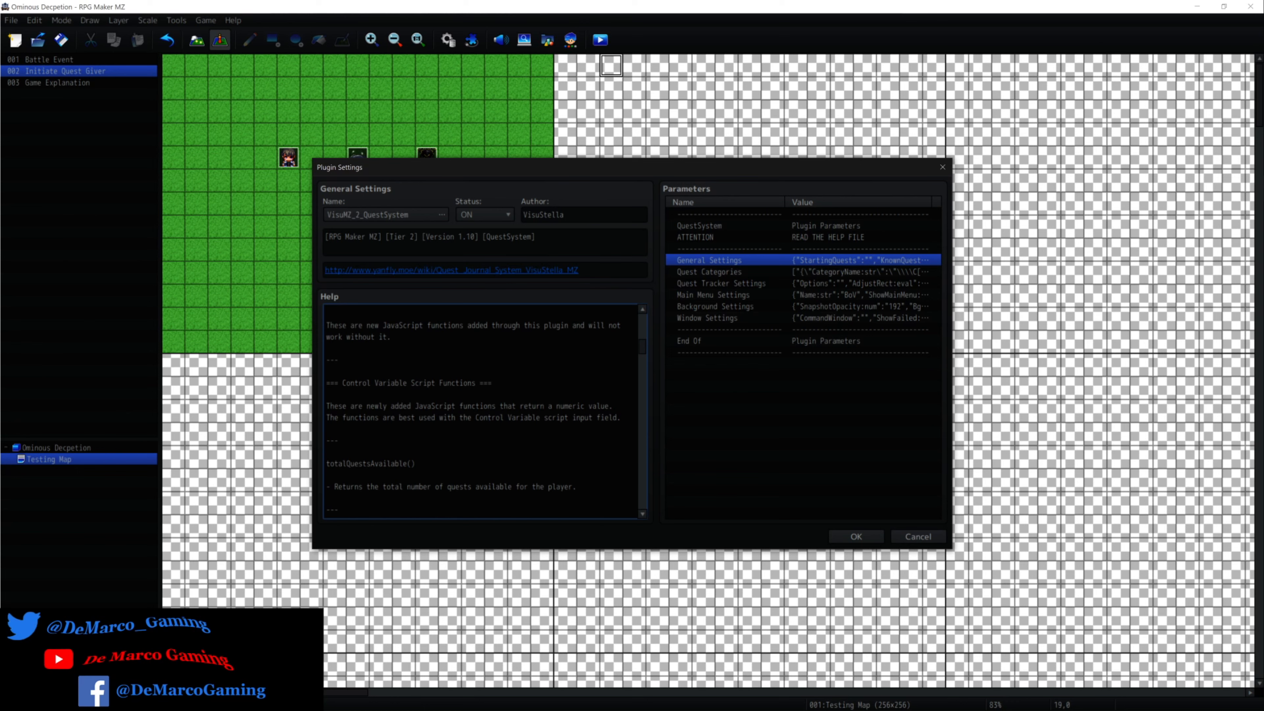
Read the help on quest subtext and quote index functions and the isQuestObjectiveCompleted conditional branch script function, highlighting the latter's signature.
{"action": "scroll", "coordinate": [480, 411], "scroll_direction": "down", "scroll_amount": 5}
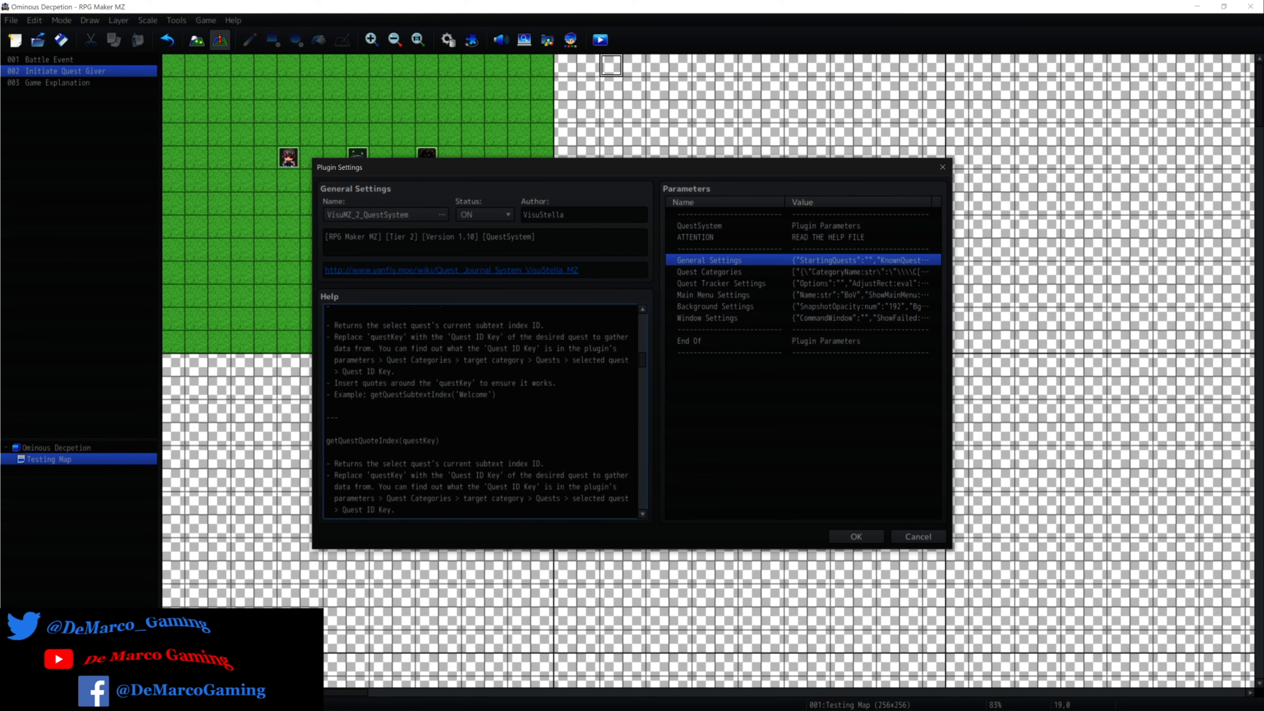
{"action": "scroll", "coordinate": [481, 411], "scroll_direction": "down", "scroll_amount": 3}
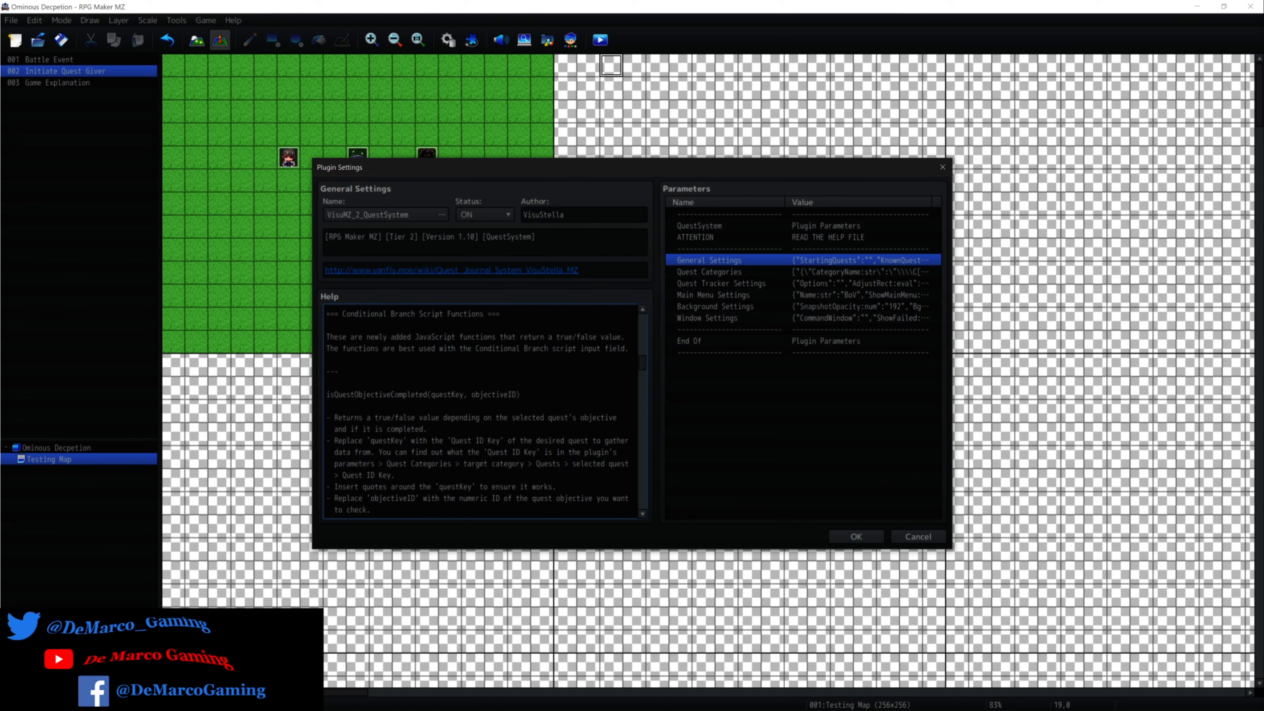
{"action": "double_click", "coordinate": [447, 394]}
{"action": "double_click", "coordinate": [493, 395]}
{"action": "left_click_drag", "start_coordinate": [427, 394], "coordinate": [351, 395]}
{"action": "left_click_drag", "start_coordinate": [427, 395], "coordinate": [504, 395]}
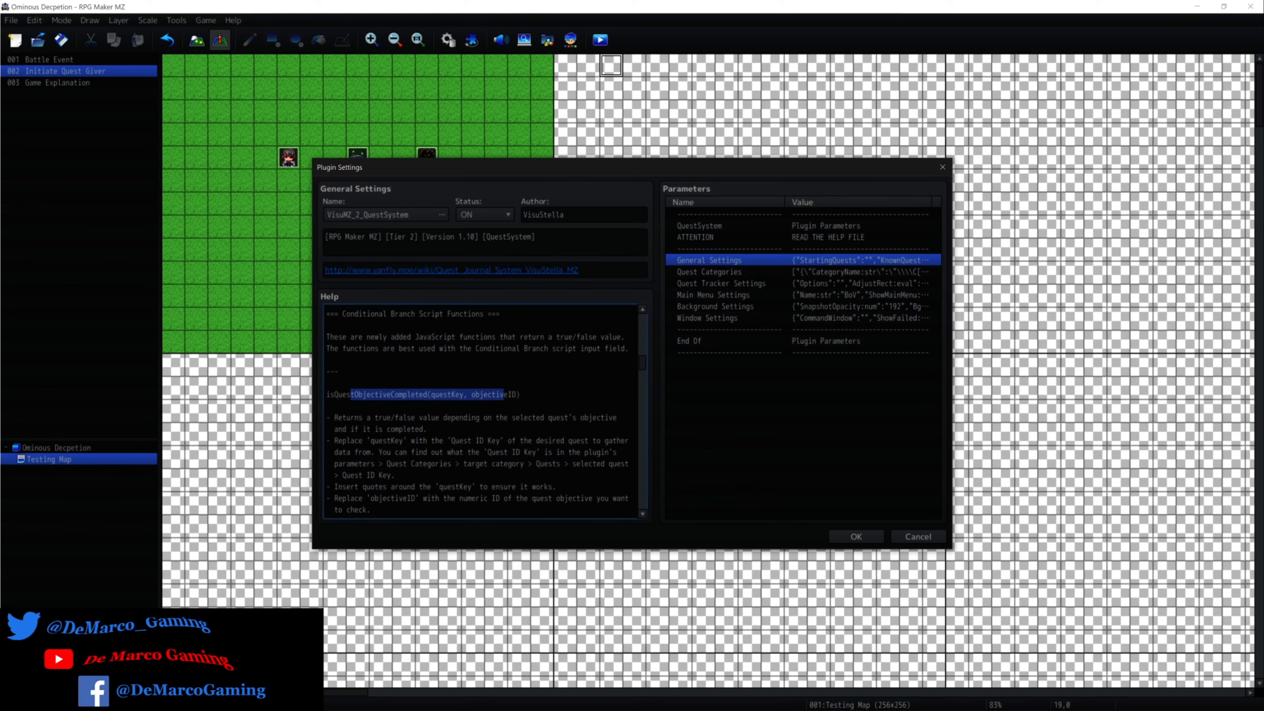
Read the help entries for isQuestObjectiveFailed and isQuestObjectiveUncleared, highlighting each function's signature.
{"action": "scroll", "coordinate": [476, 412], "scroll_direction": "down", "scroll_amount": 4}
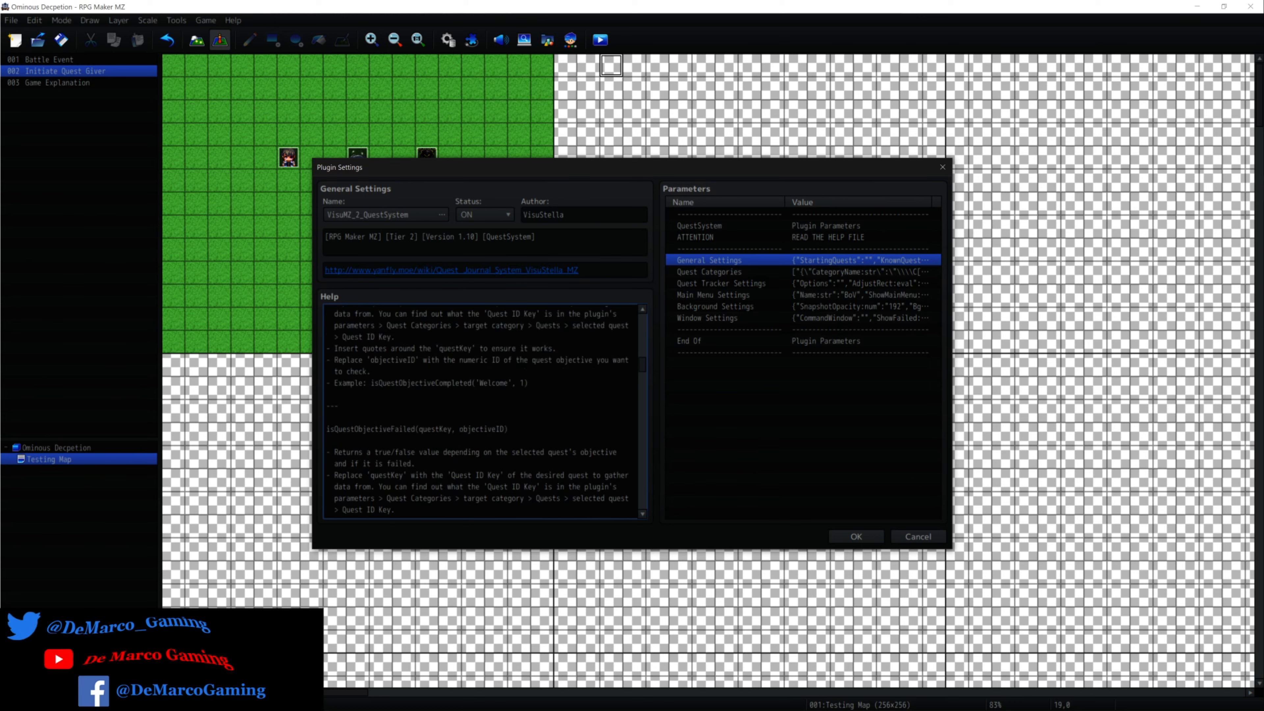
{"action": "scroll", "coordinate": [477, 413], "scroll_direction": "down", "scroll_amount": 2}
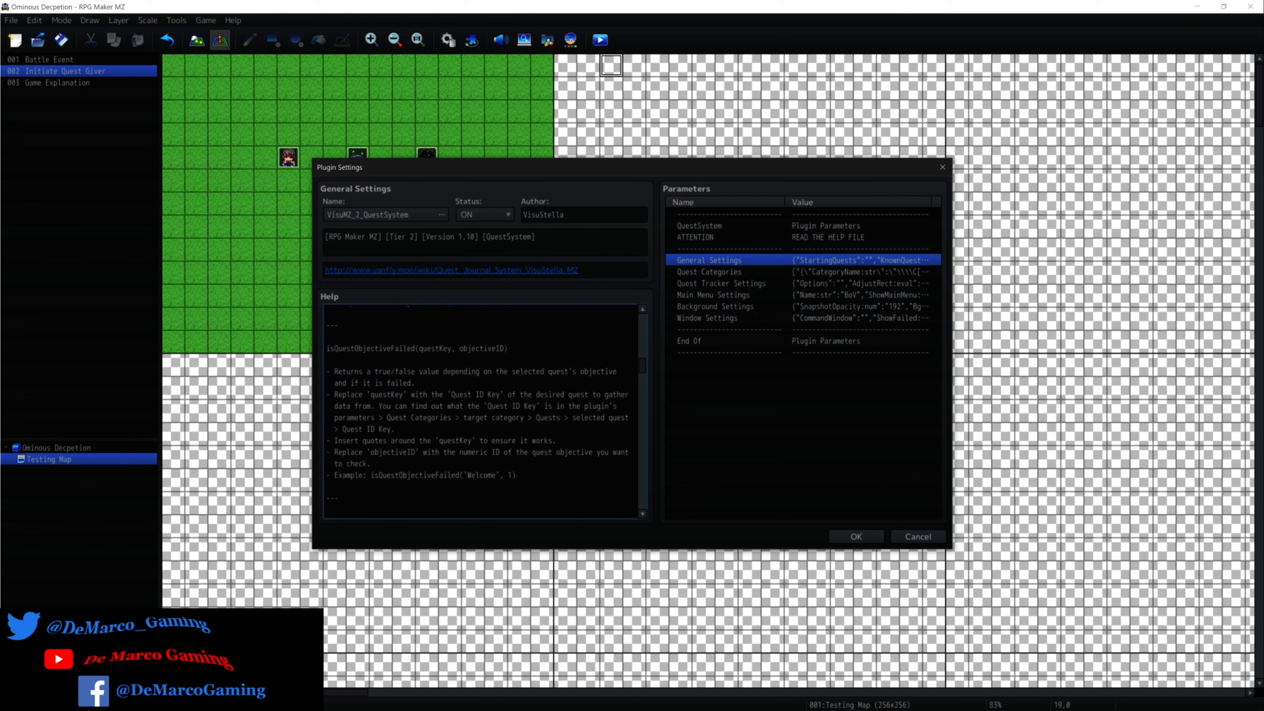
{"action": "left_click_drag", "start_coordinate": [508, 348], "coordinate": [370, 348]}
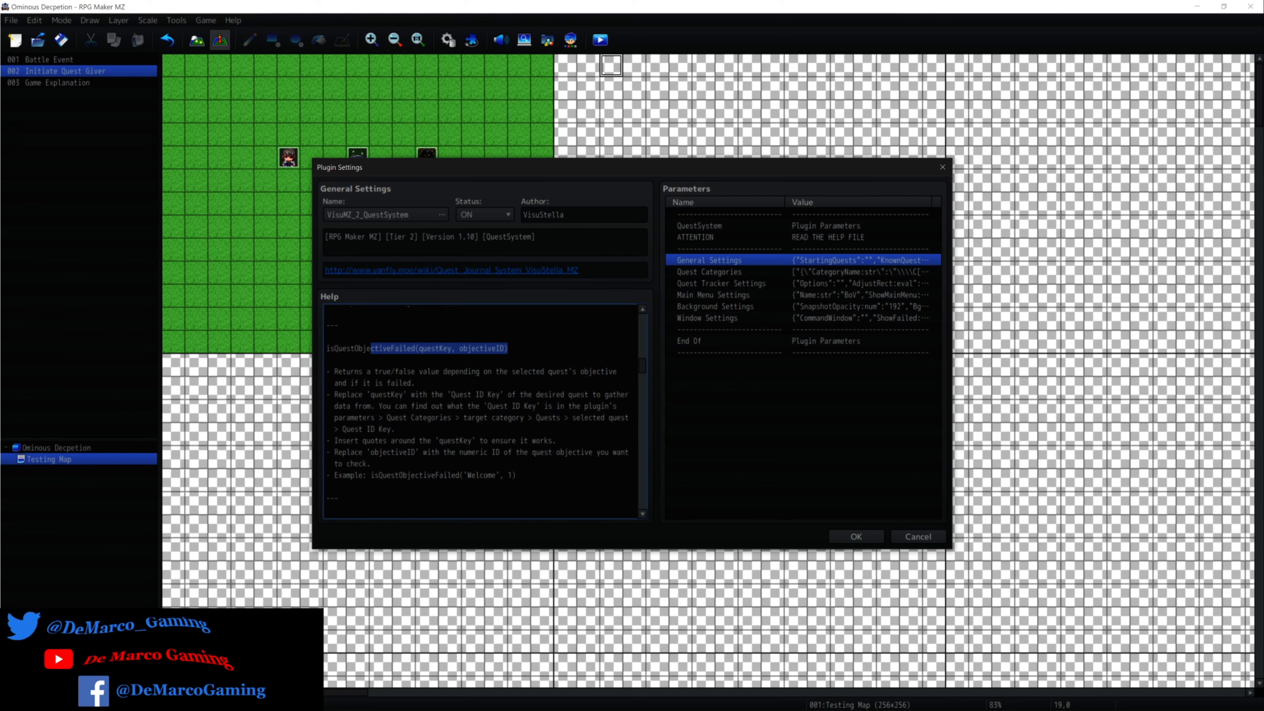
{"action": "left_click", "coordinate": [509, 349]}
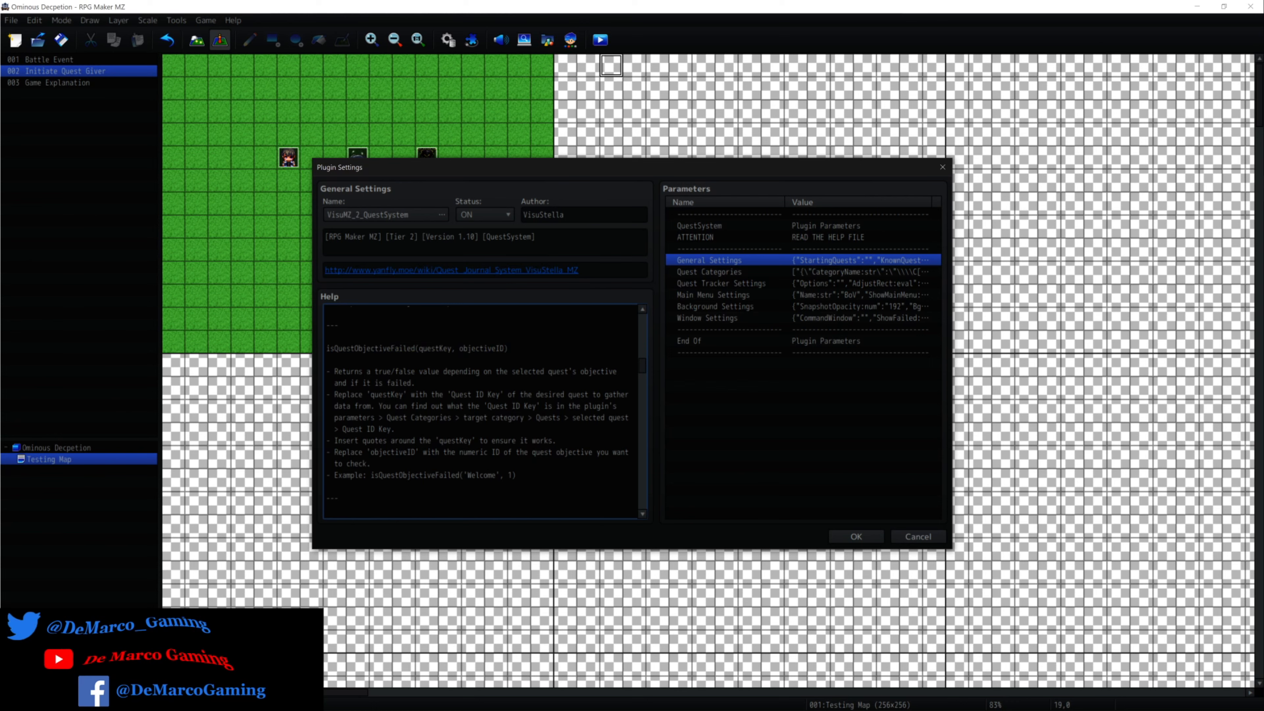
{"action": "left_click_drag", "start_coordinate": [508, 348], "coordinate": [358, 348]}
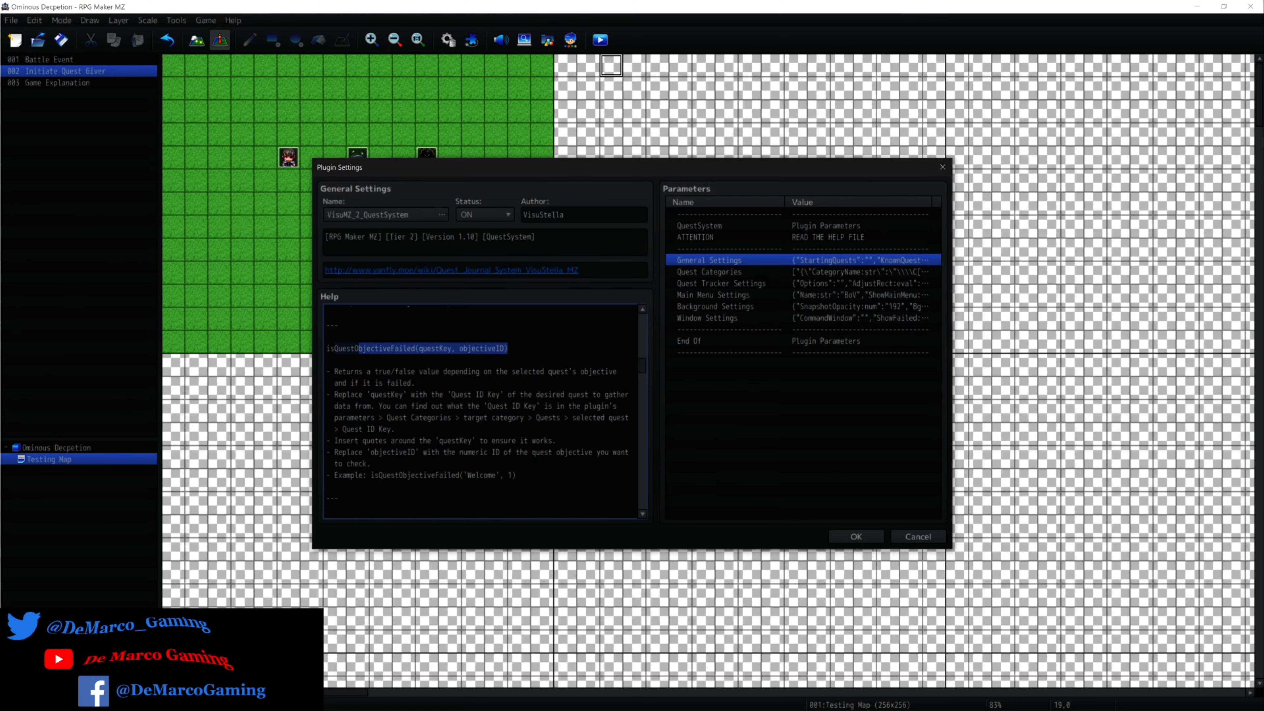
{"action": "left_click_drag", "start_coordinate": [358, 349], "coordinate": [334, 349]}
{"action": "scroll", "coordinate": [476, 411], "scroll_direction": "down", "scroll_amount": 1}
{"action": "scroll", "coordinate": [476, 411], "scroll_direction": "down", "scroll_amount": 4}
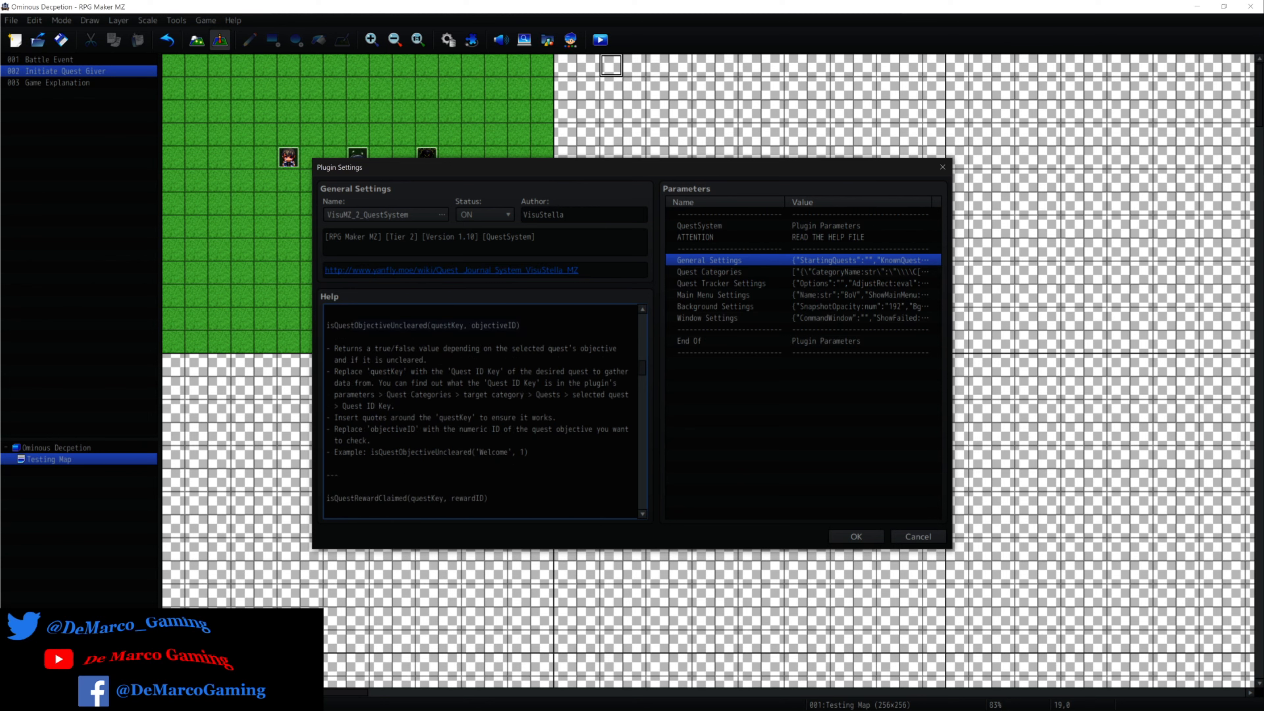
{"action": "left_click_drag", "start_coordinate": [519, 326], "coordinate": [351, 325]}
Read the isQuestRewardClaimed help entry, highlighting its signature and the description of its true/false return value.
{"action": "scroll", "coordinate": [476, 411], "scroll_direction": "down", "scroll_amount": 2}
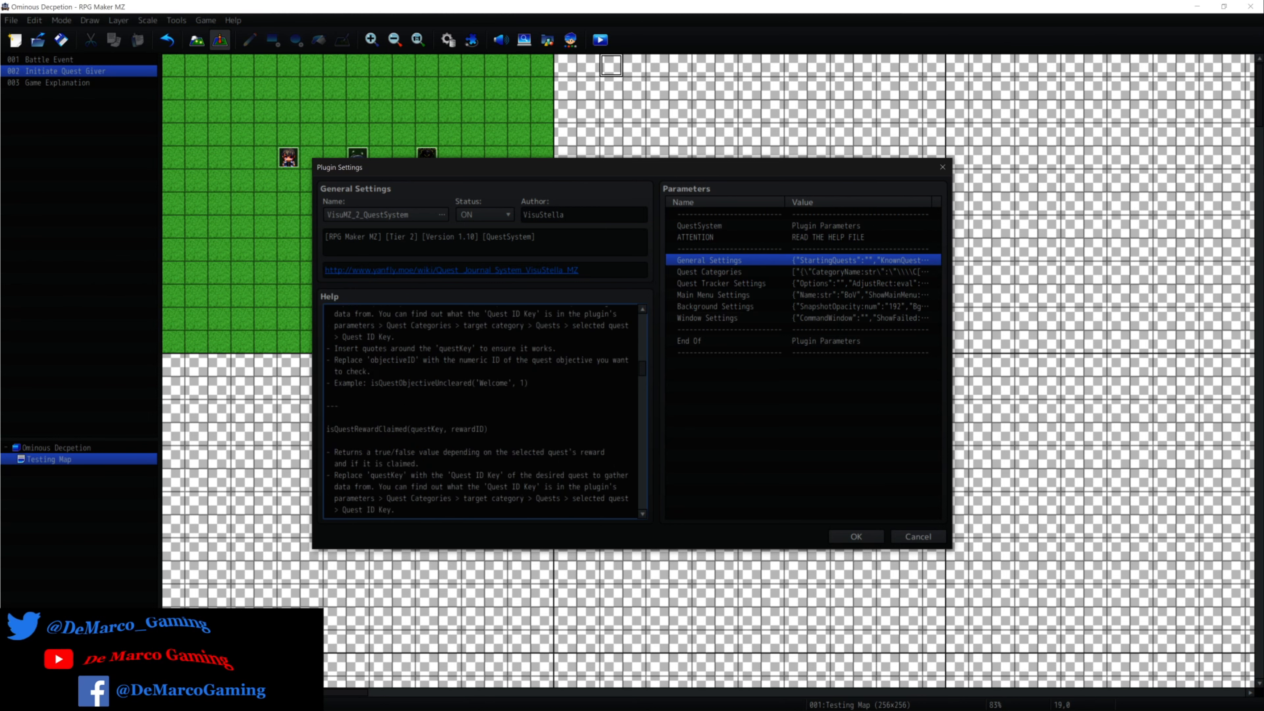
{"action": "scroll", "coordinate": [477, 410], "scroll_direction": "down", "scroll_amount": 2}
{"action": "mouse_move", "coordinate": [493, 368]}
{"action": "left_mouse_down"}
{"action": "mouse_move", "coordinate": [375, 368]}
{"action": "mouse_move", "coordinate": [354, 337]}
{"action": "left_mouse_up"}
{"action": "scroll", "coordinate": [477, 411], "scroll_direction": "down", "scroll_amount": 1}
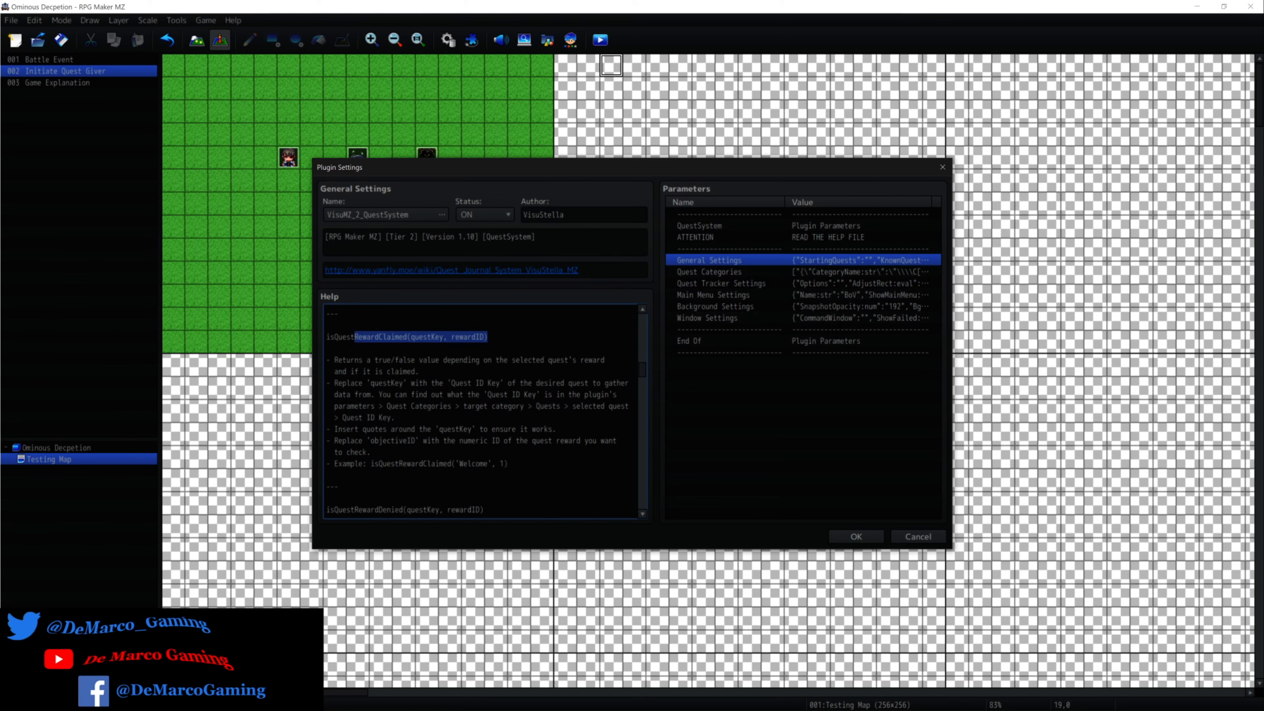
{"action": "left_click", "coordinate": [421, 337]}
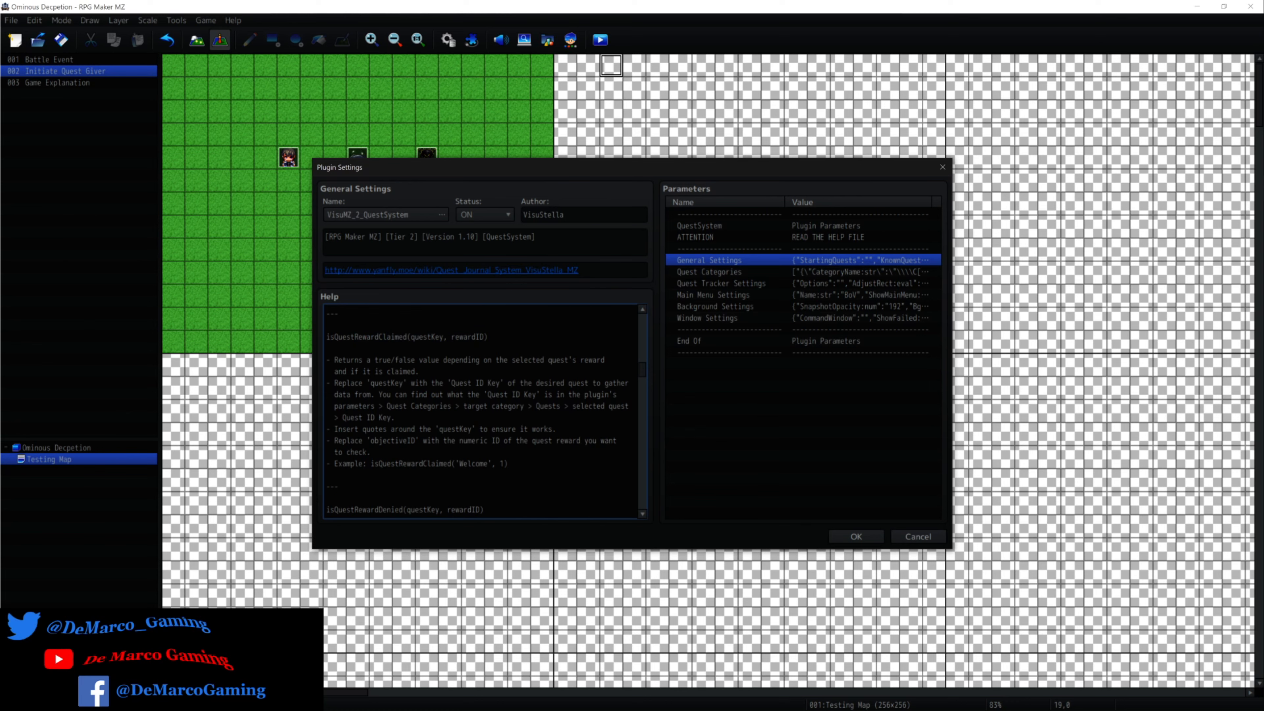
{"action": "left_click_drag", "start_coordinate": [329, 337], "coordinate": [487, 337]}
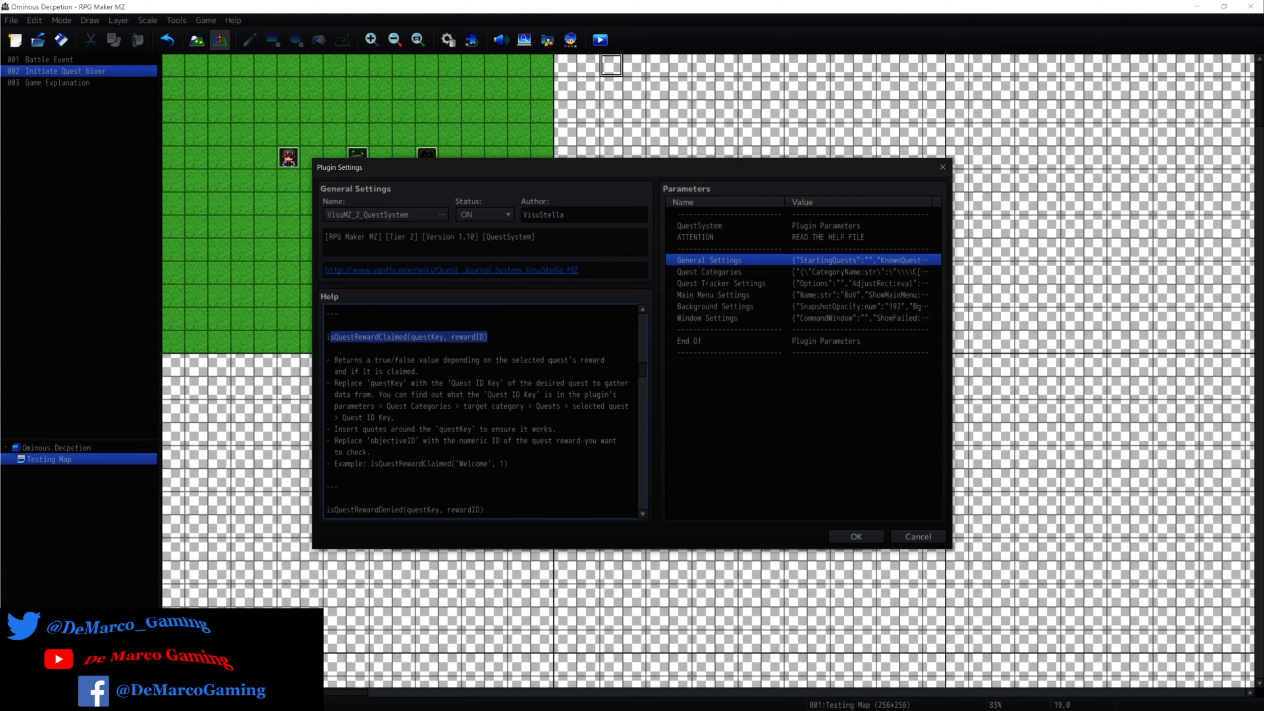
{"action": "left_click", "coordinate": [488, 337]}
{"action": "left_click_drag", "start_coordinate": [371, 360], "coordinate": [419, 372]}
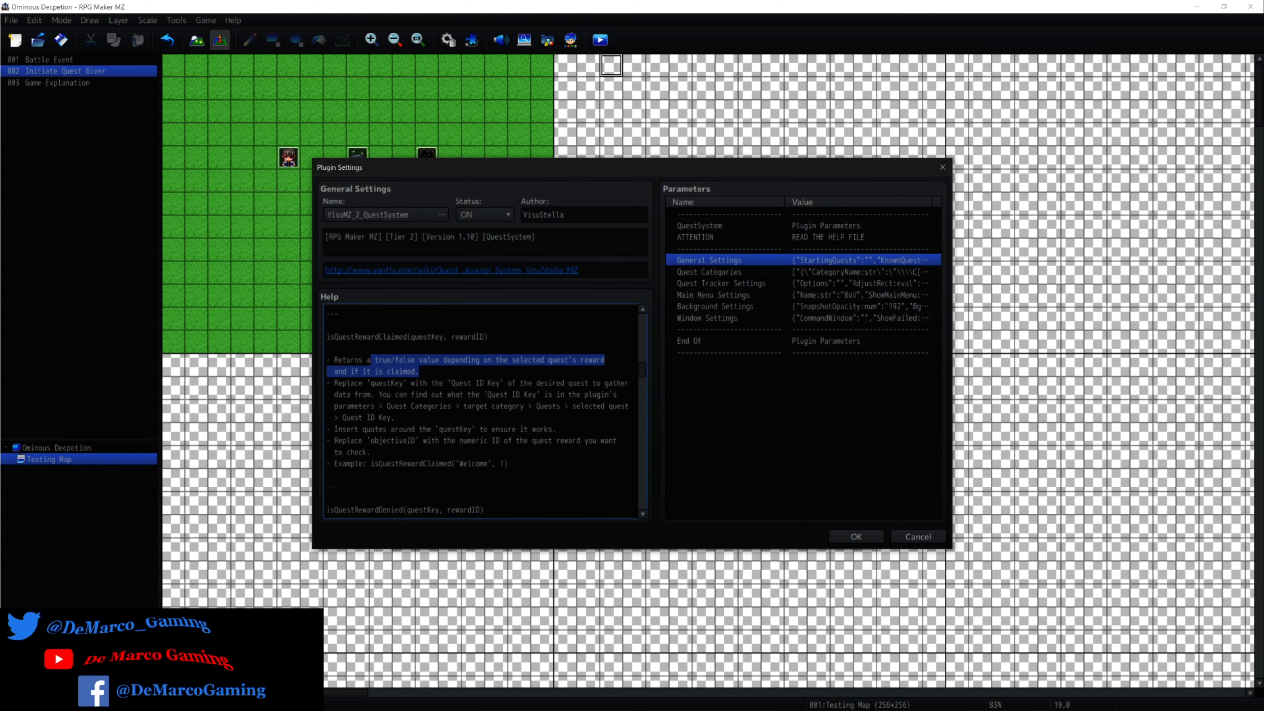
Read the help entries for isQuestRewardDenied and isQuestRewardUnclaimed, highlighting the rewardID argument of the denied function.
{"action": "scroll", "coordinate": [480, 411], "scroll_direction": "down", "scroll_amount": 5}
{"action": "left_click_drag", "start_coordinate": [350, 349], "coordinate": [475, 349]}
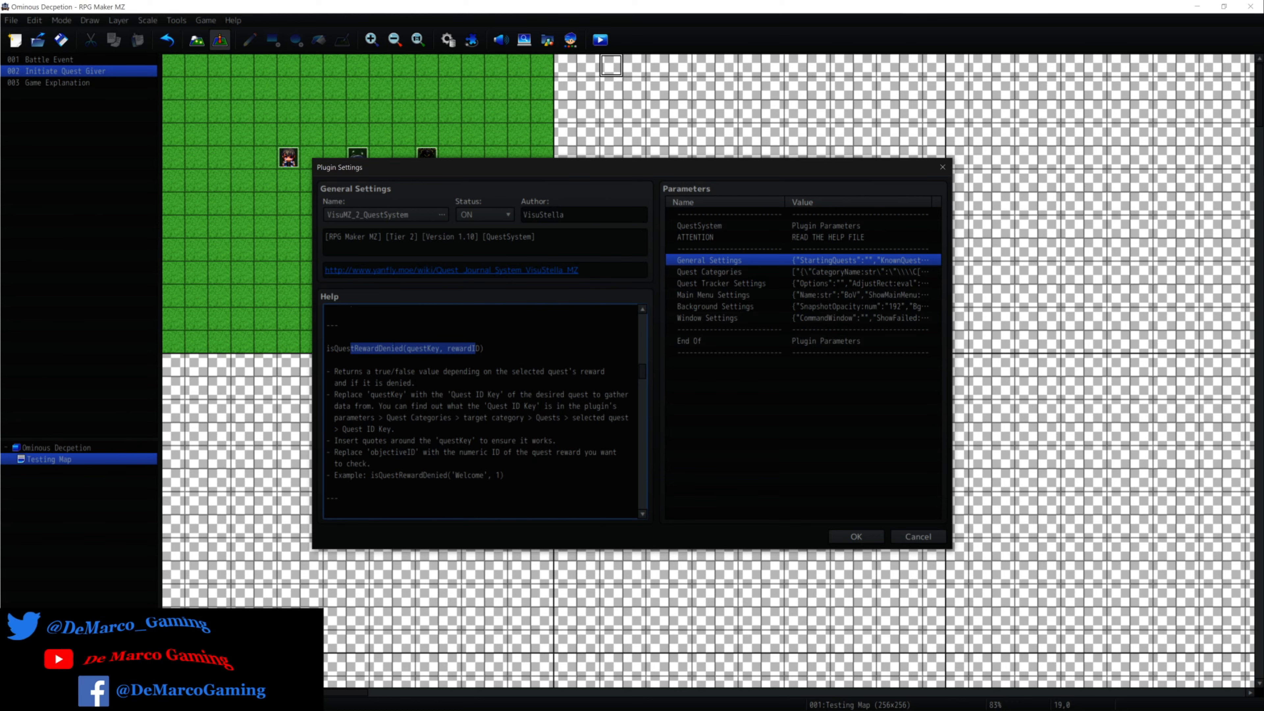
{"action": "left_click_drag", "start_coordinate": [439, 349], "coordinate": [484, 348]}
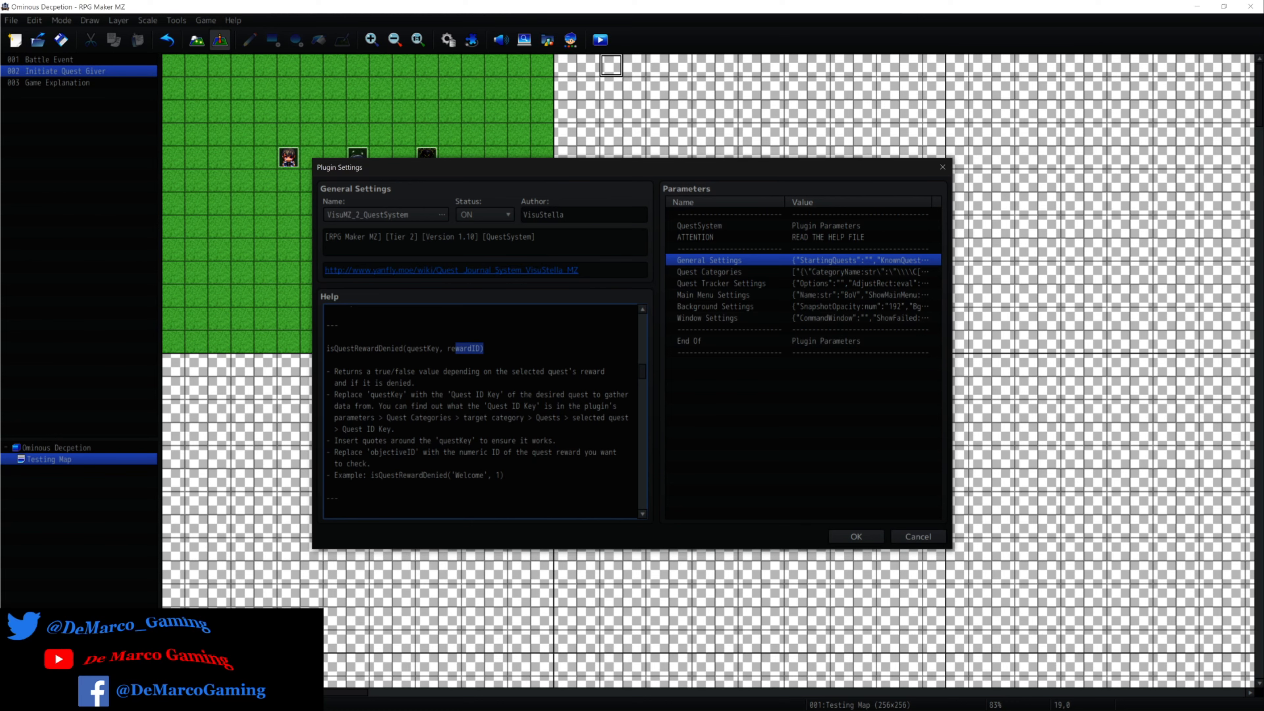
{"action": "scroll", "coordinate": [480, 410], "scroll_direction": "down", "scroll_amount": 4}
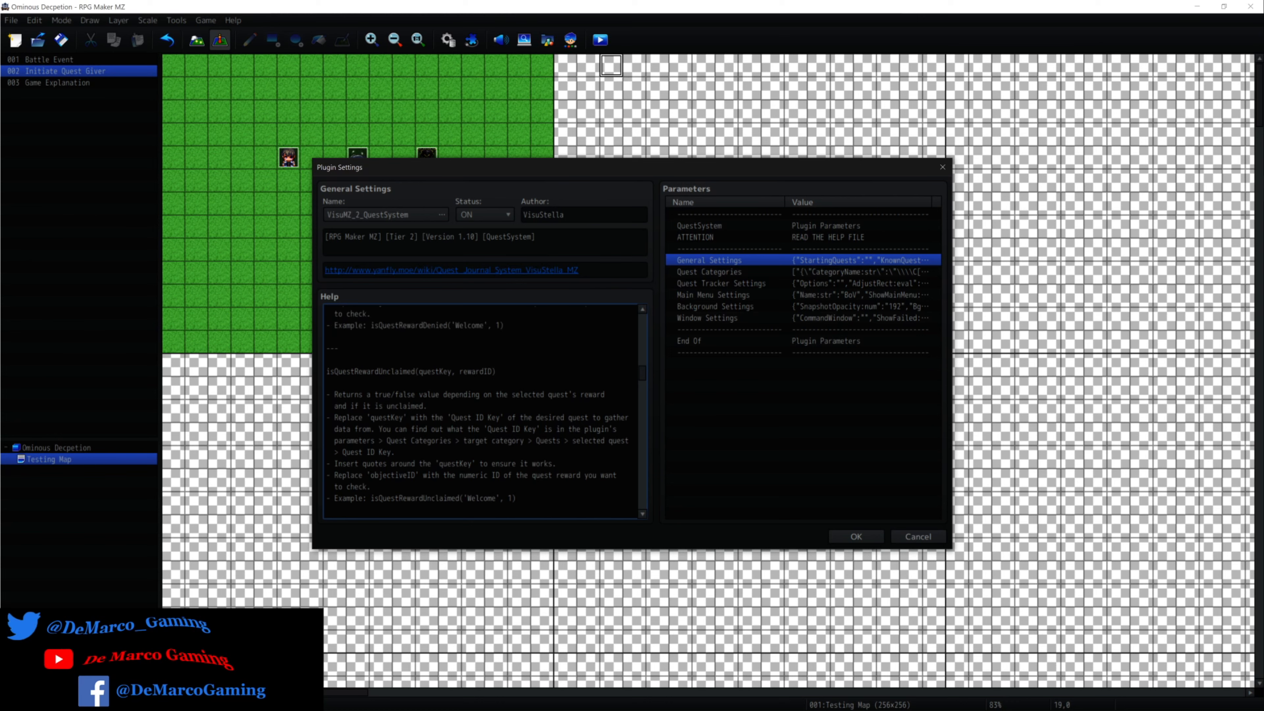
Review the Notetags help section, highlighting the Variable id On Use tags, and close the plugin settings and Plugin Manager without saving.
{"action": "scroll", "coordinate": [480, 411], "scroll_direction": "down", "scroll_amount": 5}
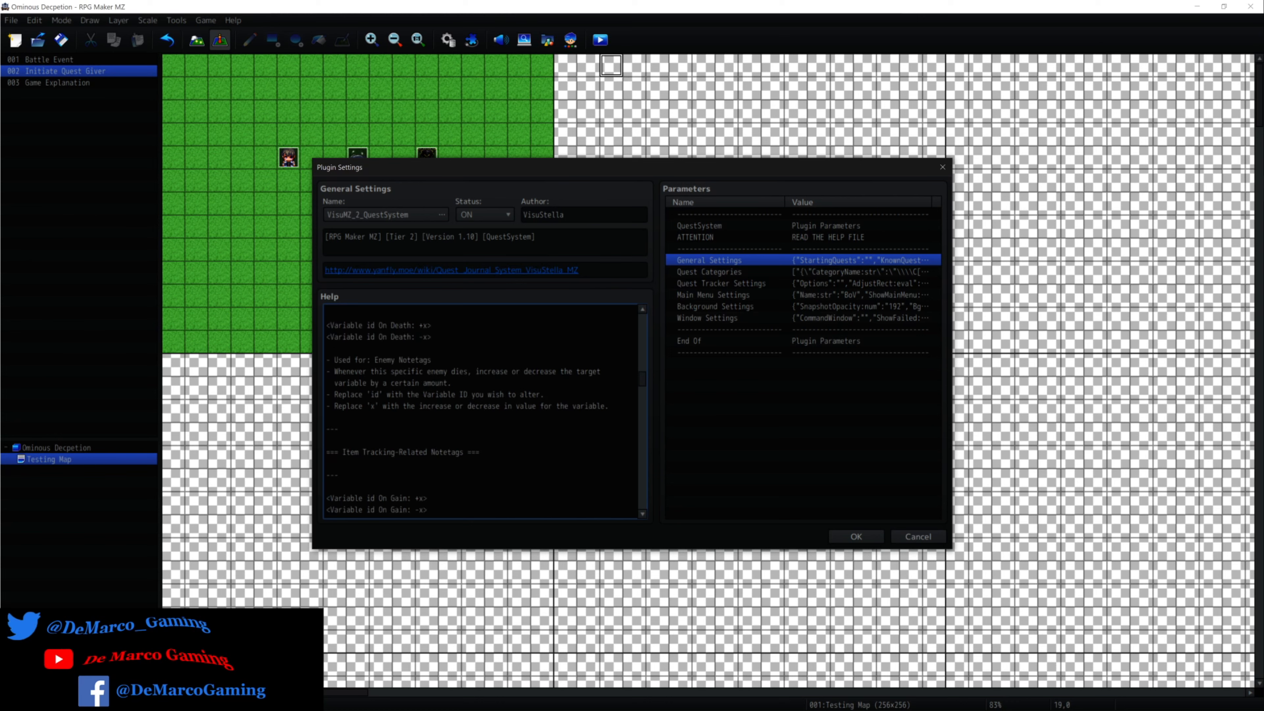
{"action": "scroll", "coordinate": [480, 410], "scroll_direction": "up", "scroll_amount": 6}
{"action": "scroll", "coordinate": [480, 411], "scroll_direction": "down", "scroll_amount": 2}
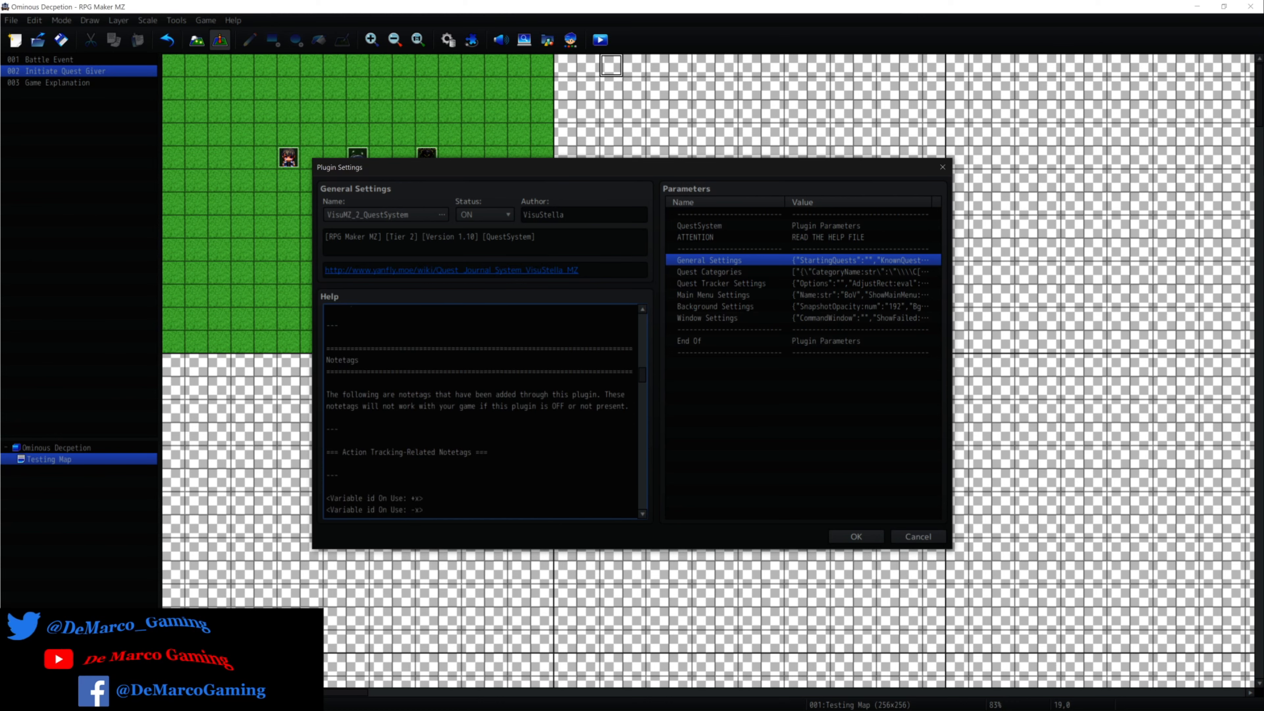
{"action": "scroll", "coordinate": [480, 411], "scroll_direction": "down", "scroll_amount": 1}
{"action": "scroll", "coordinate": [480, 411], "scroll_direction": "down", "scroll_amount": 2}
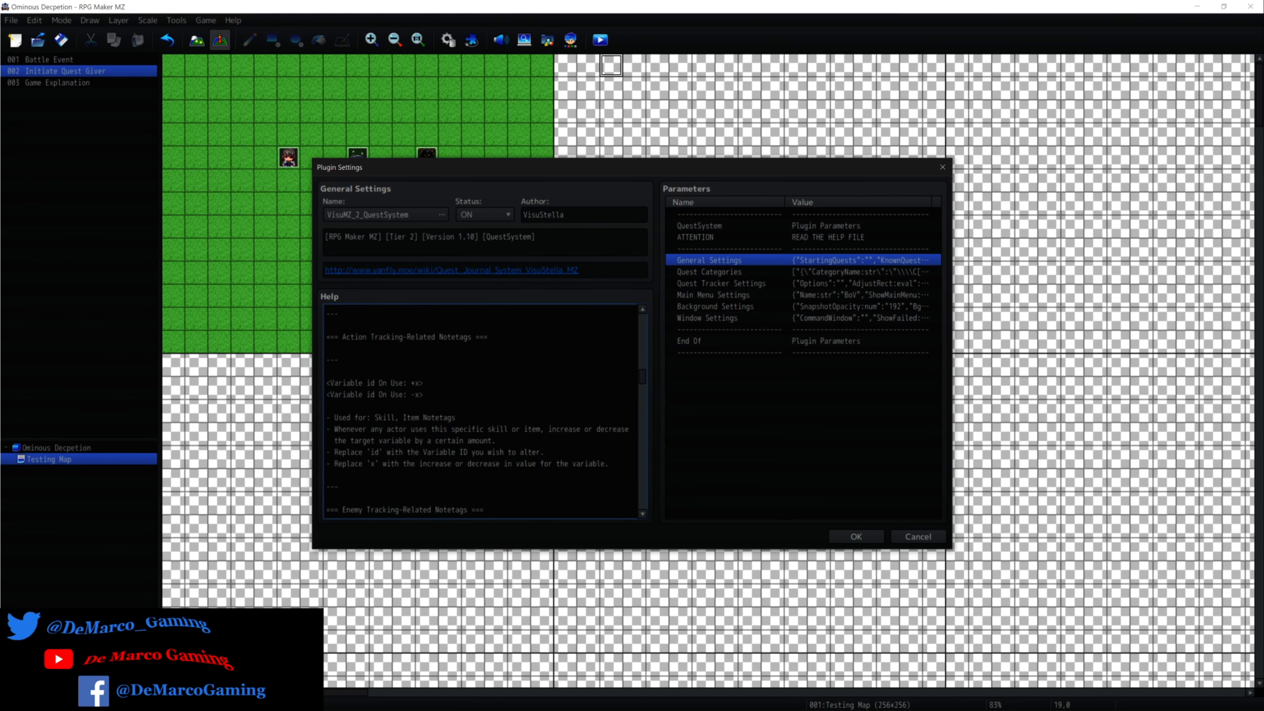
{"action": "left_click_drag", "start_coordinate": [338, 395], "coordinate": [426, 394]}
{"action": "left_click", "coordinate": [426, 395]}
{"action": "left_click_drag", "start_coordinate": [339, 383], "coordinate": [426, 383]}
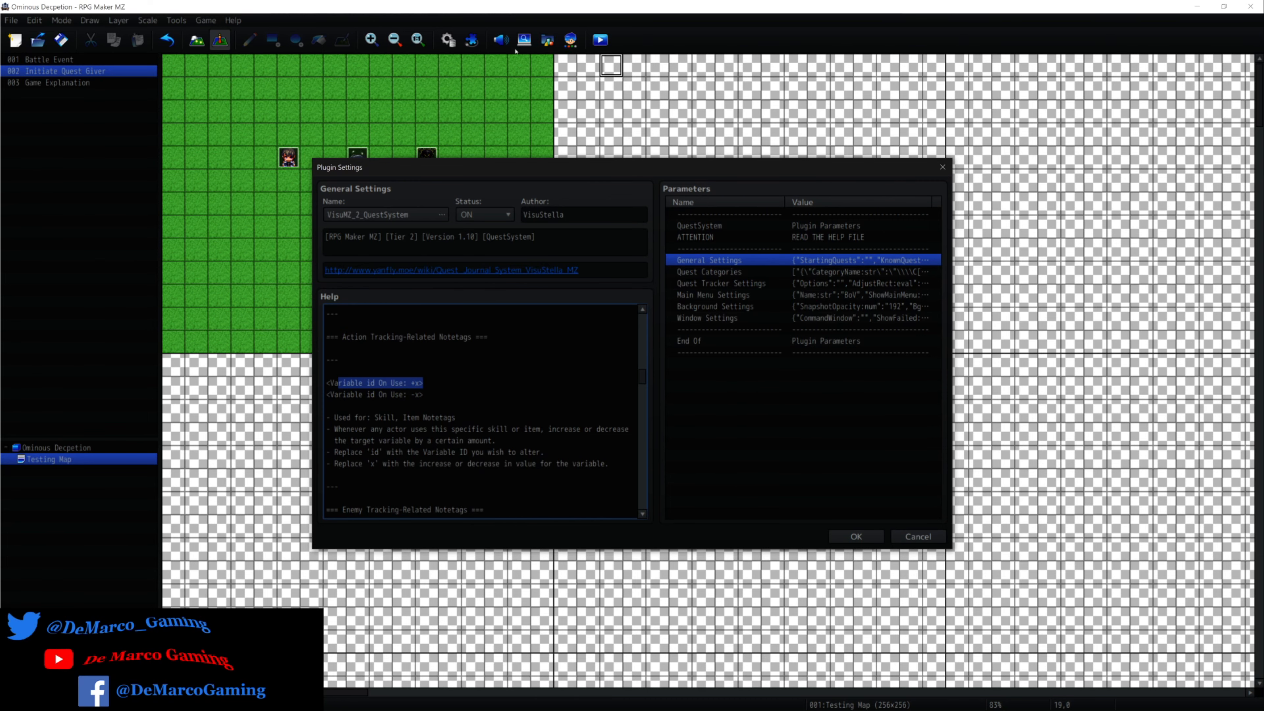
{"action": "left_click", "coordinate": [918, 537]}
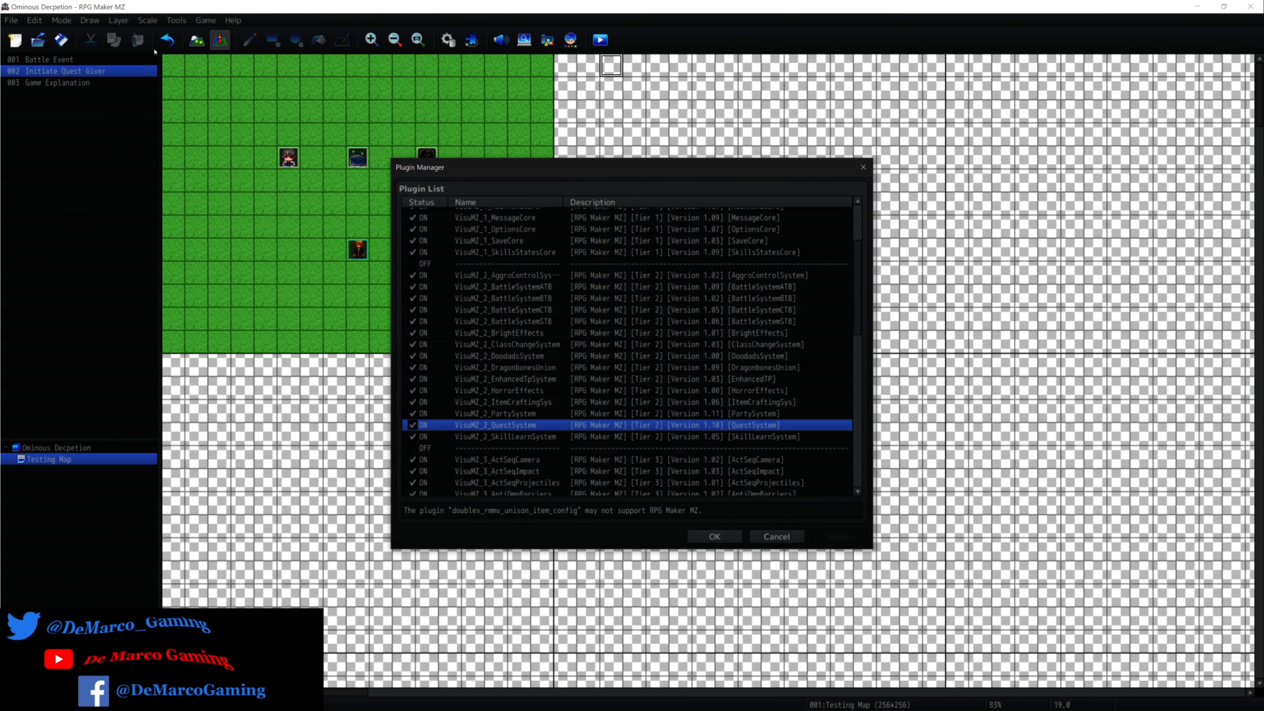
{"action": "left_click", "coordinate": [864, 166]}
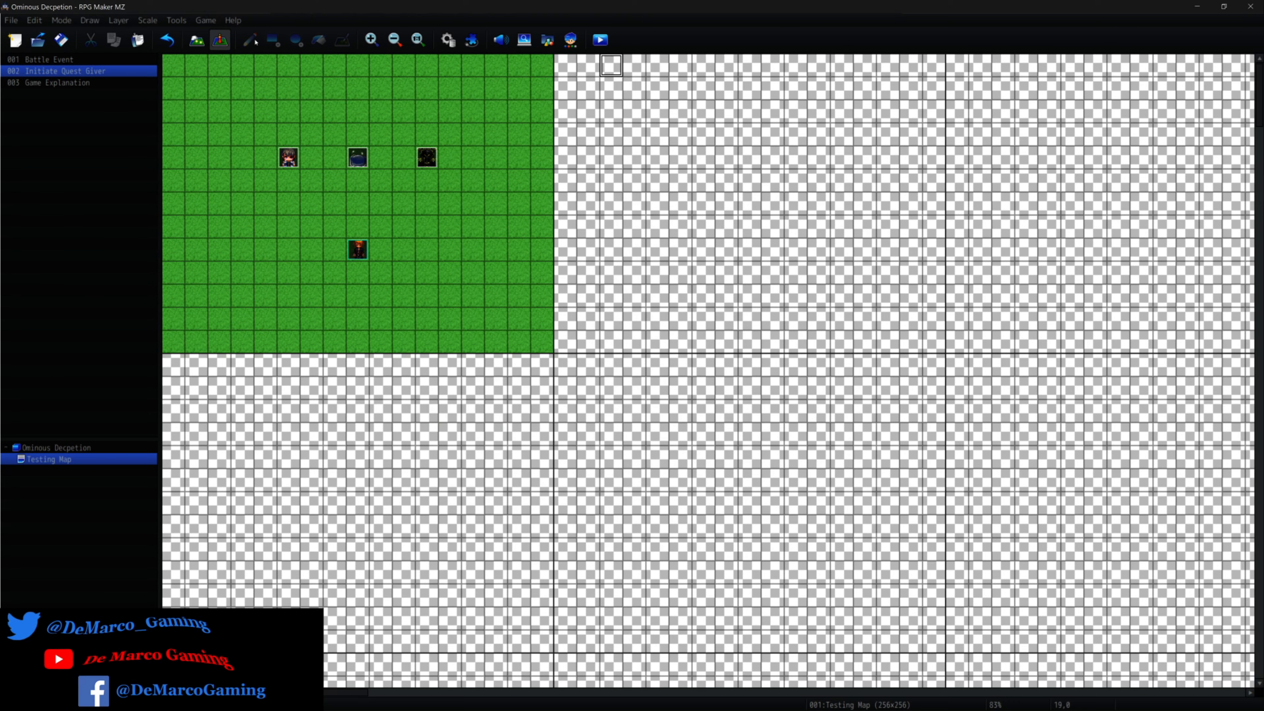
Check the database Note fields for Classes, the Attack skill and the Martial Artist actor's portrait notetags, and close the database without changes.
{"action": "left_click", "coordinate": [446, 41]}
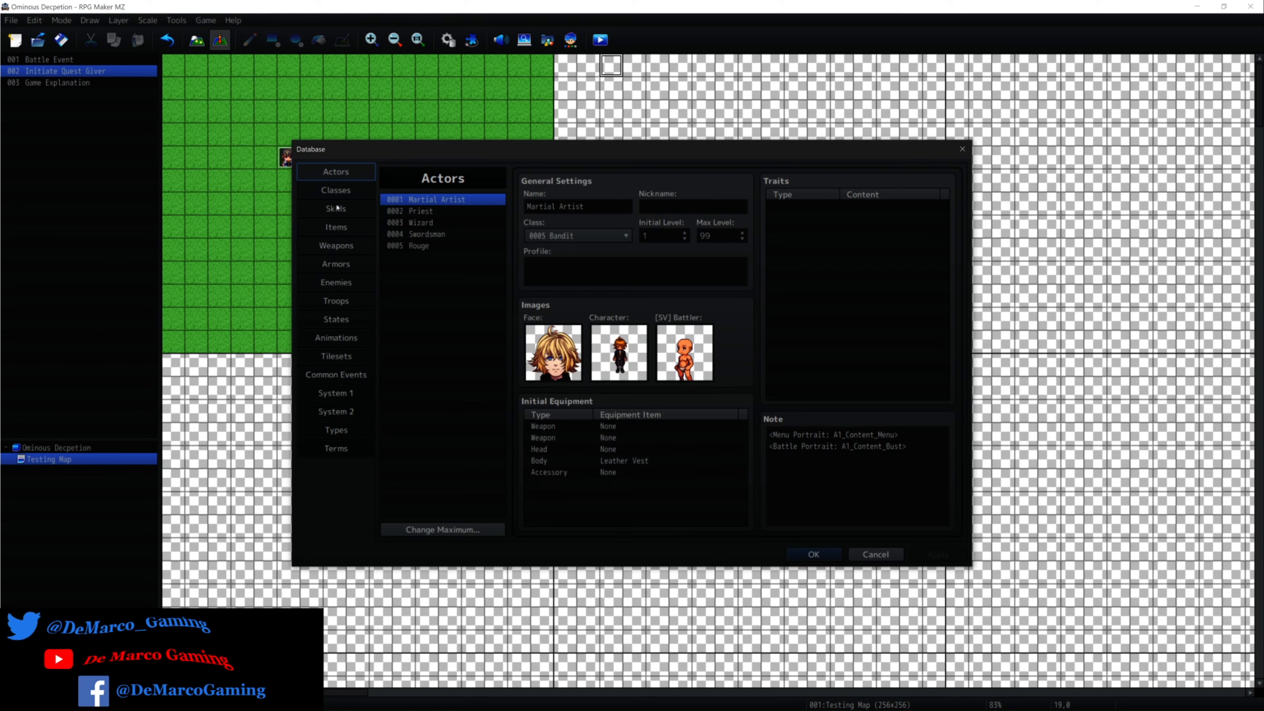
{"action": "left_click", "coordinate": [336, 191]}
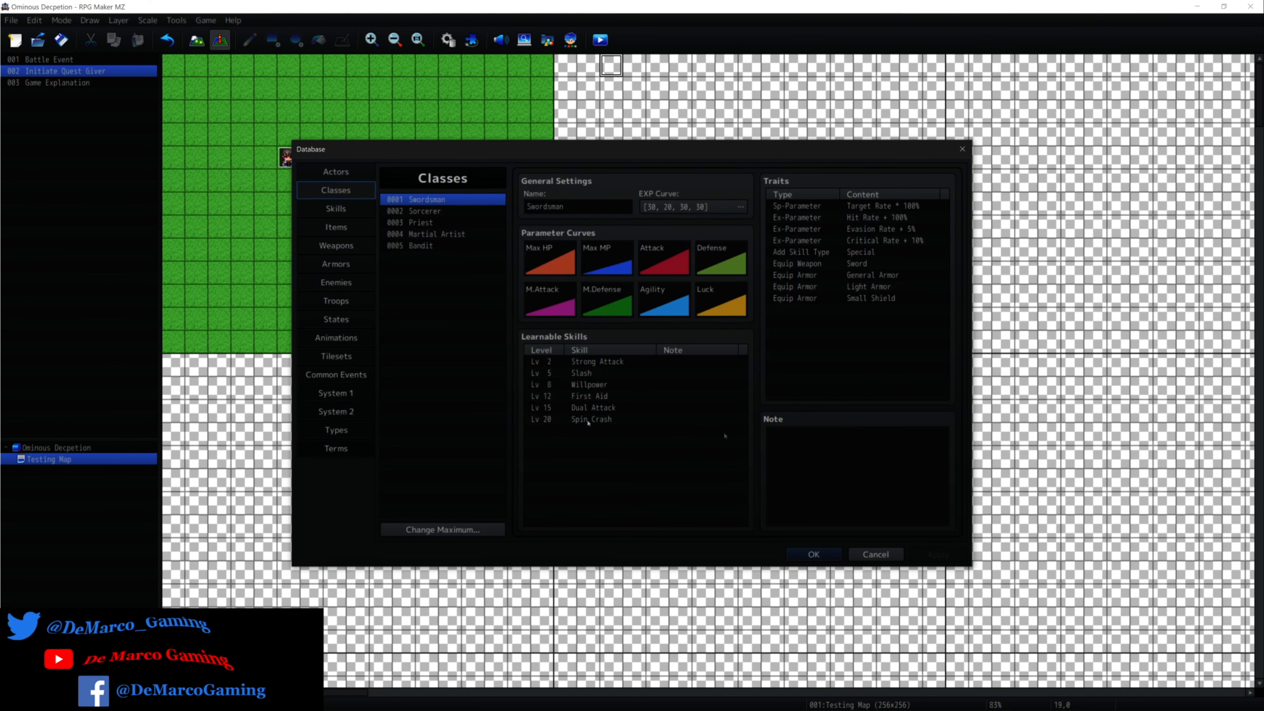
{"action": "left_click", "coordinate": [324, 209]}
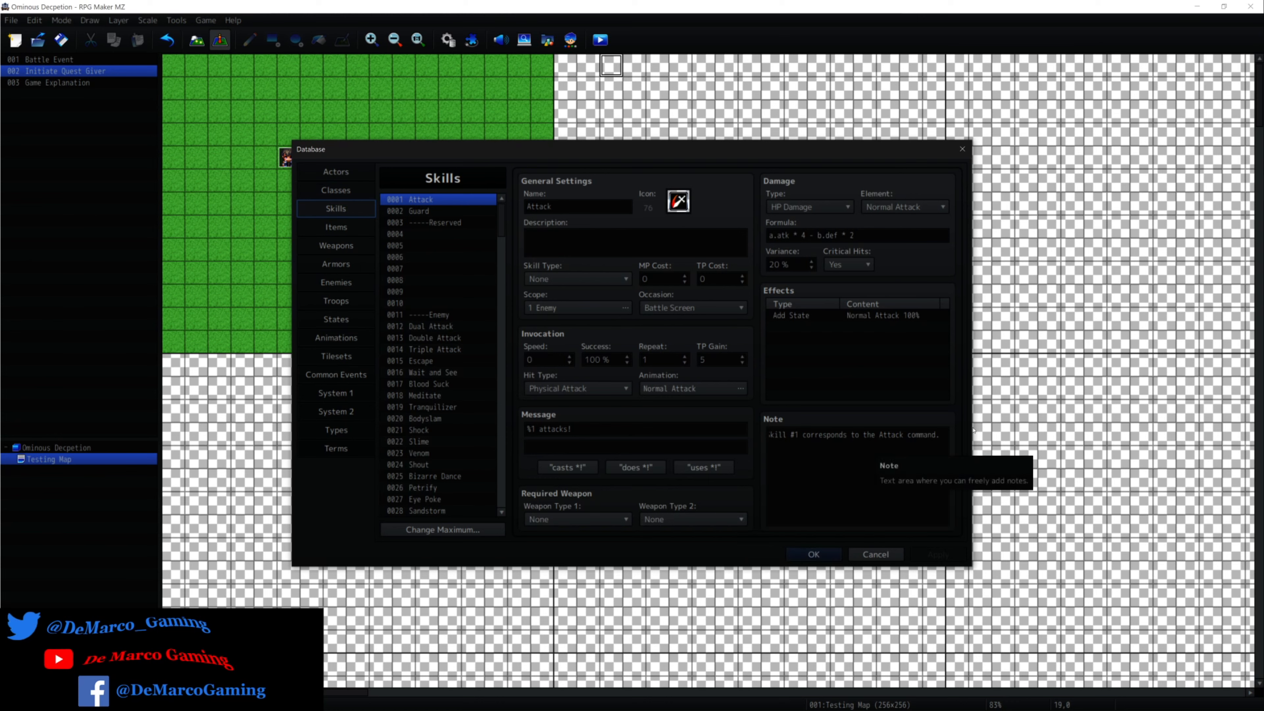
{"action": "left_click_drag", "start_coordinate": [936, 435], "coordinate": [765, 439]}
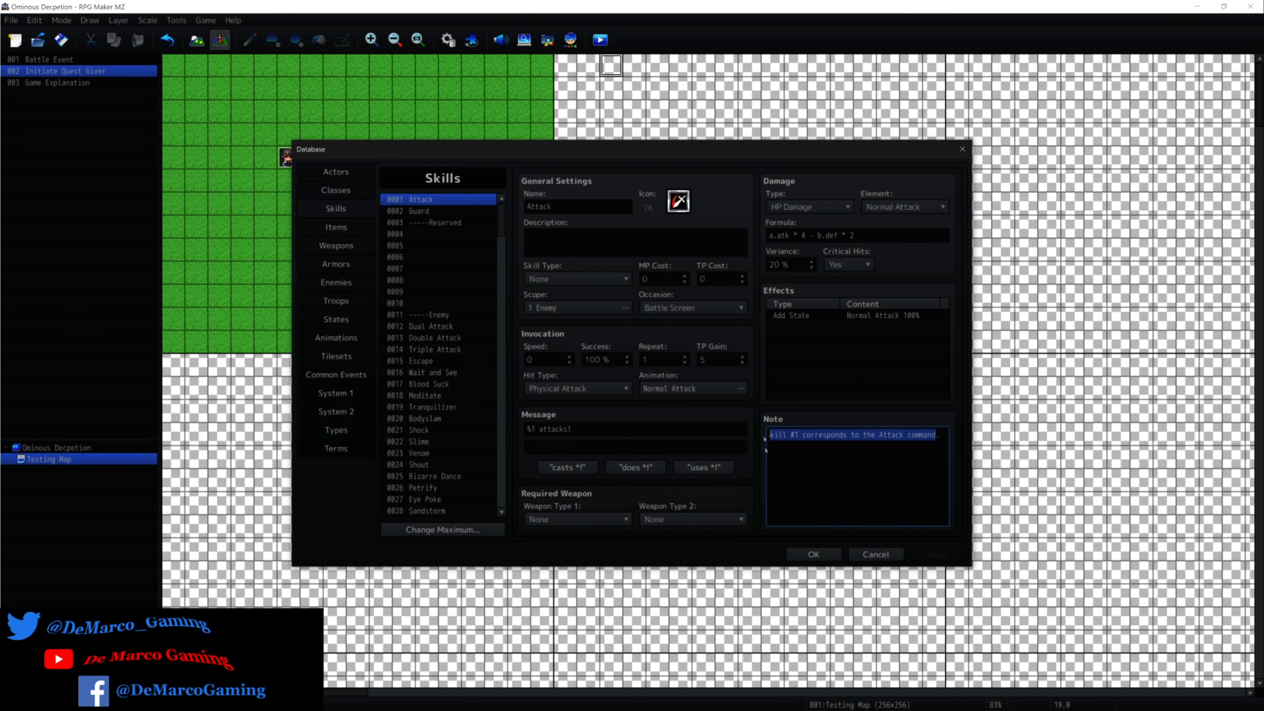
{"action": "left_click", "coordinate": [346, 217]}
{"action": "left_click", "coordinate": [334, 172]}
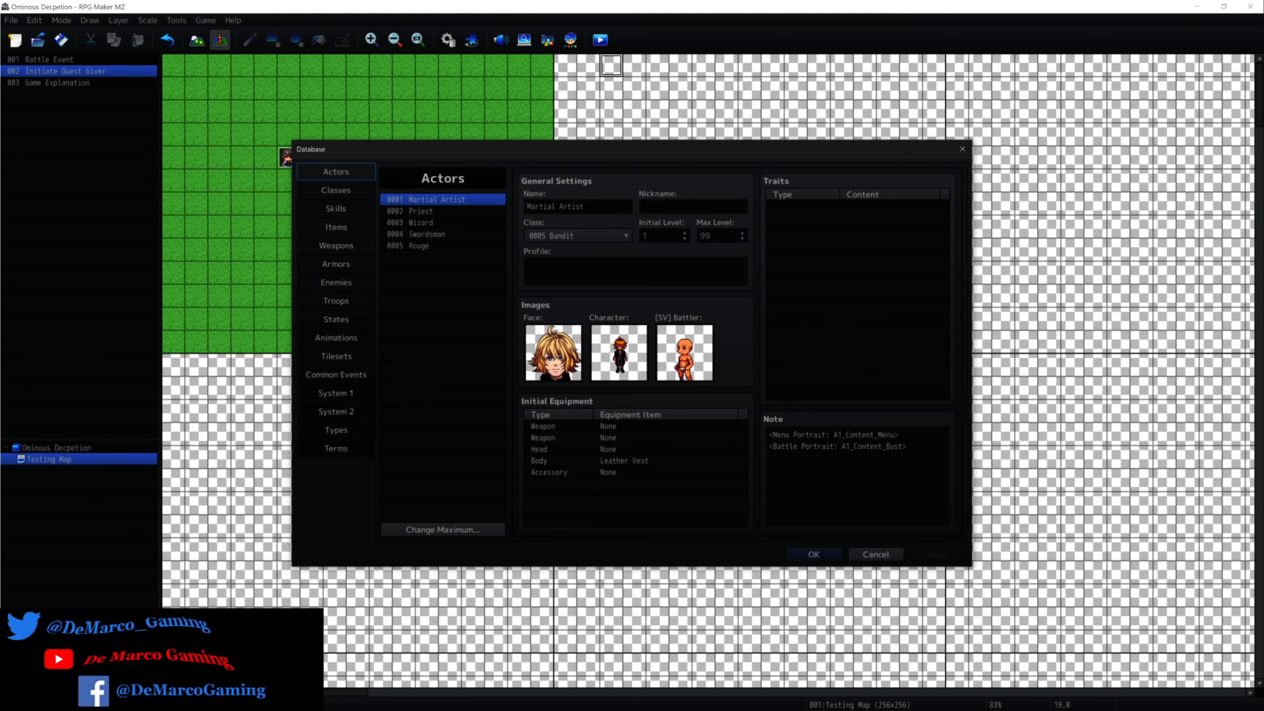
{"action": "left_click_drag", "start_coordinate": [773, 435], "coordinate": [874, 436]}
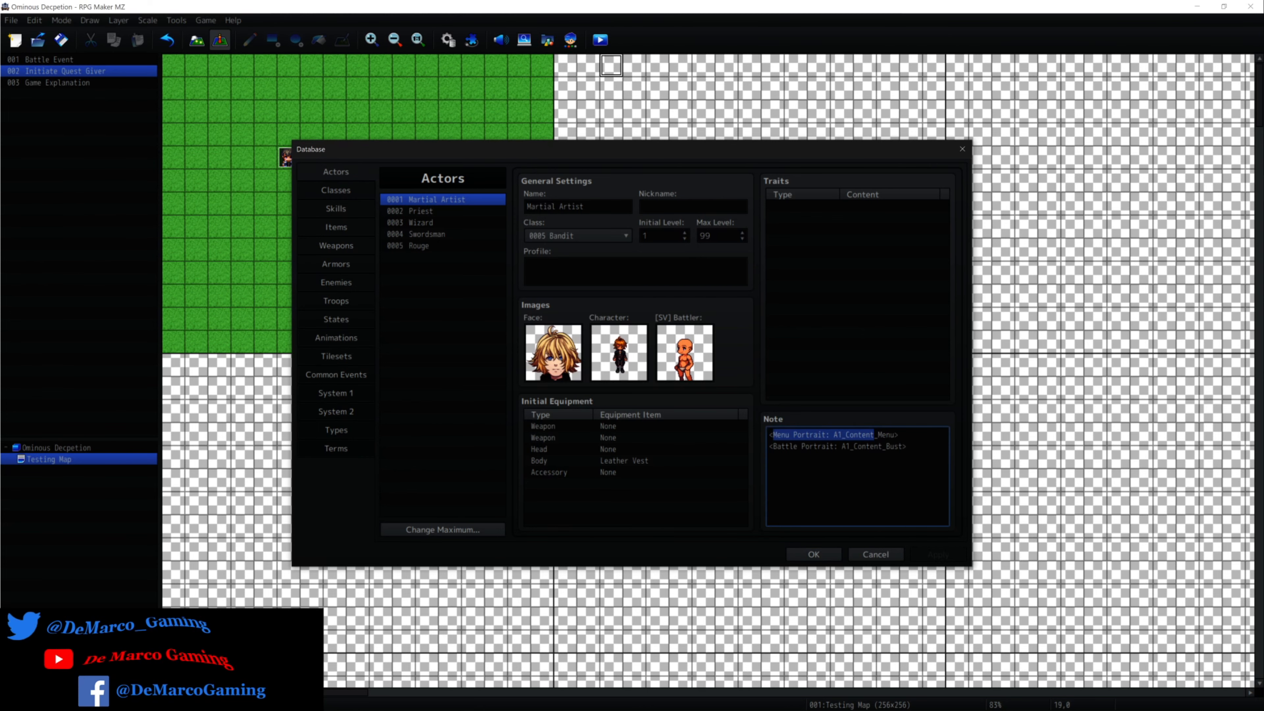
{"action": "left_click_drag", "start_coordinate": [769, 447], "coordinate": [907, 446]}
{"action": "left_click", "coordinate": [875, 555]}
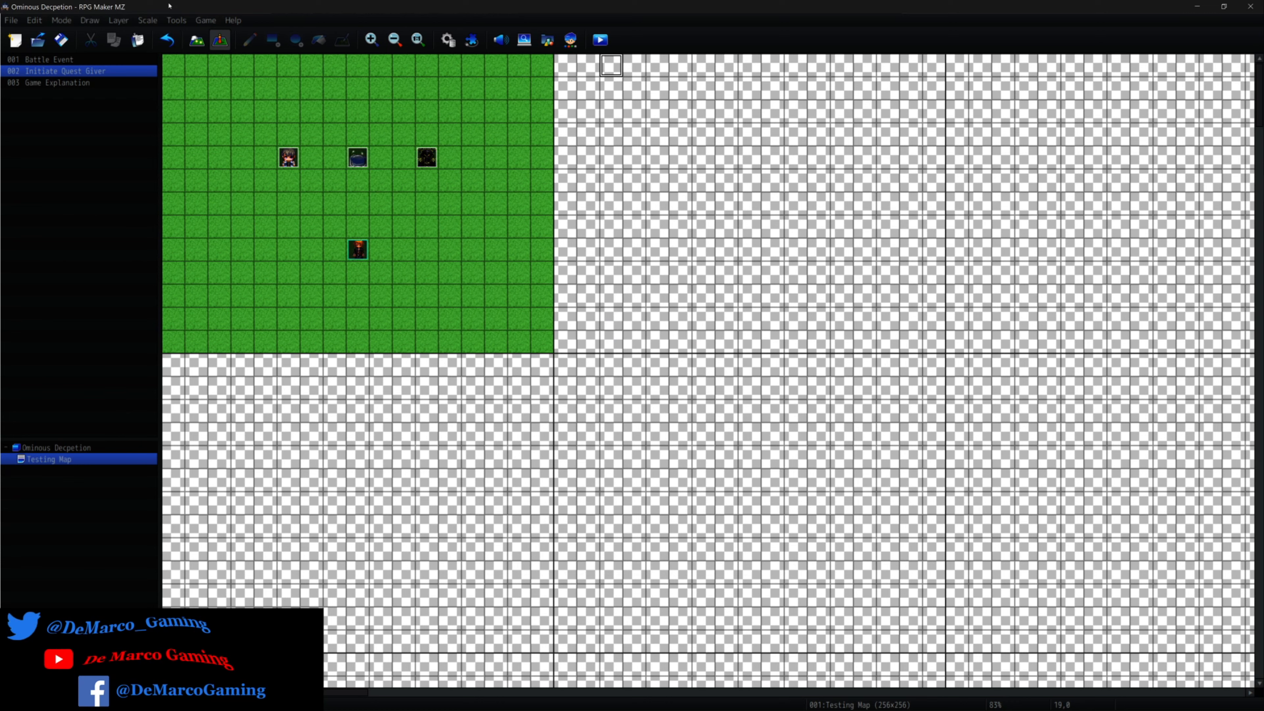
Inspect the Initiate Quest Giver event's contents, including its Common Event: Initiate command, and close the event editor without changes.
{"action": "right_click", "coordinate": [363, 153]}
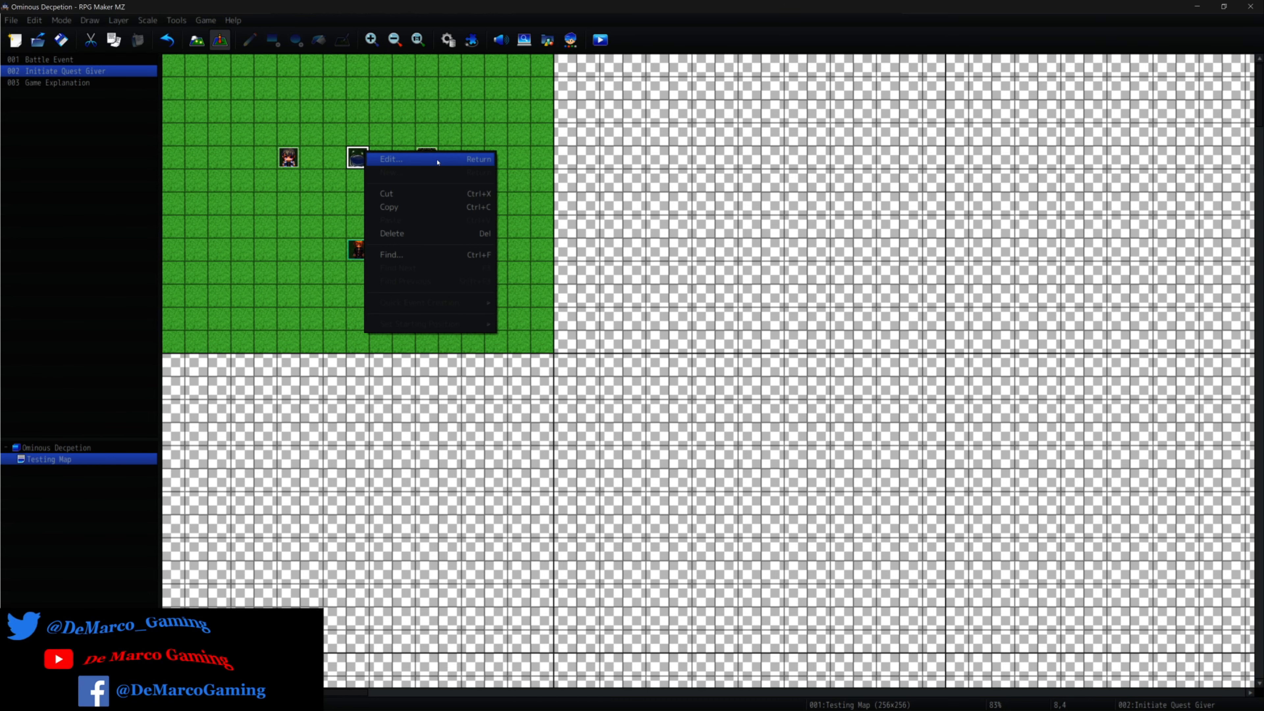
{"action": "left_click", "coordinate": [437, 159]}
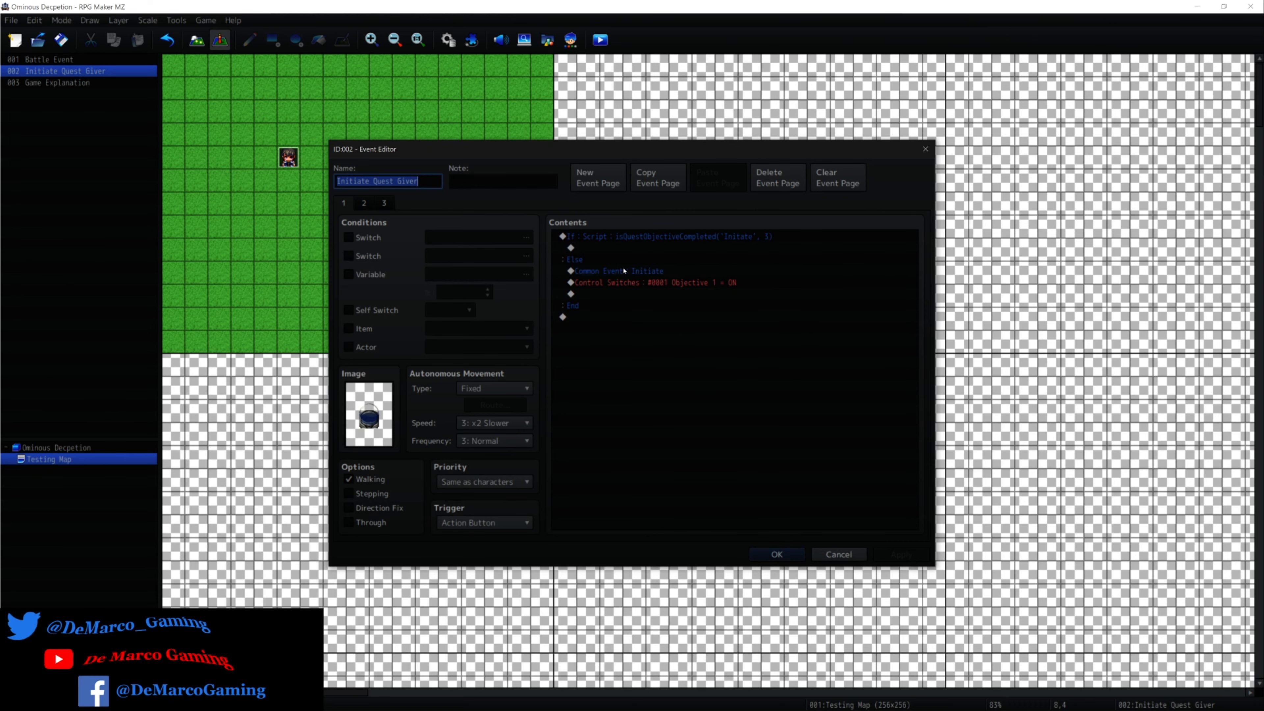
{"action": "left_click", "coordinate": [589, 271]}
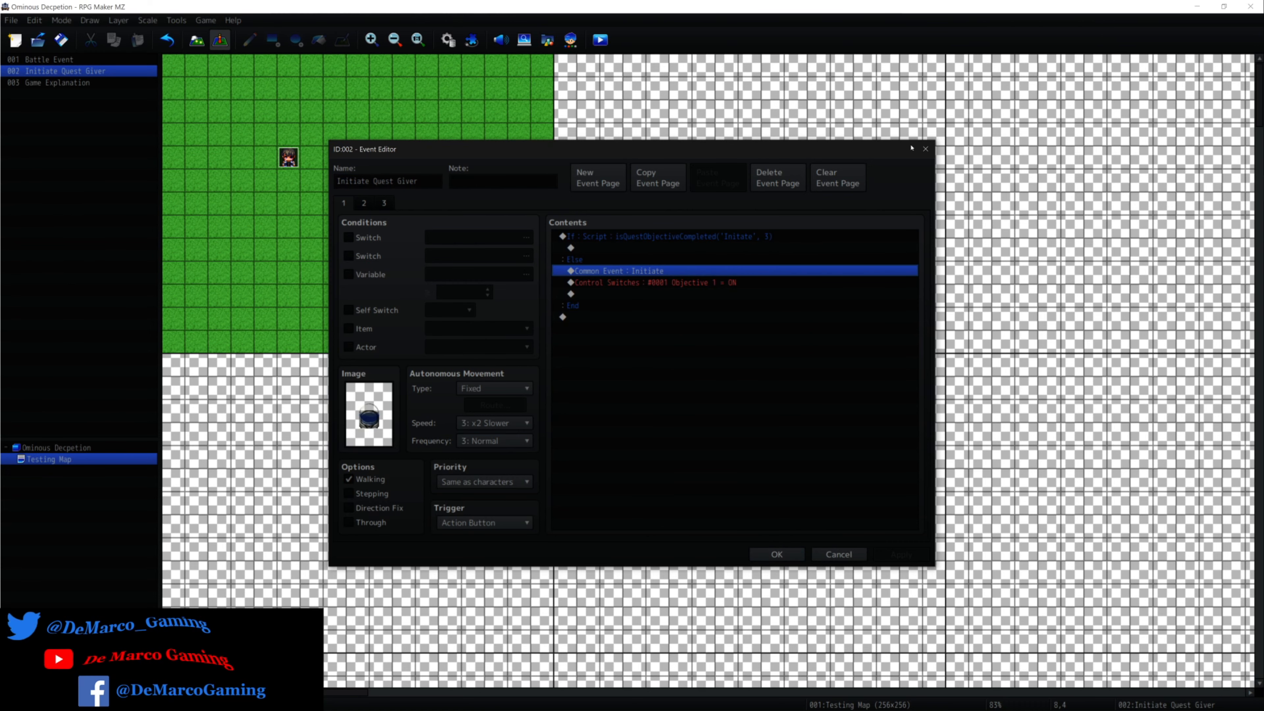
{"action": "left_click", "coordinate": [925, 148]}
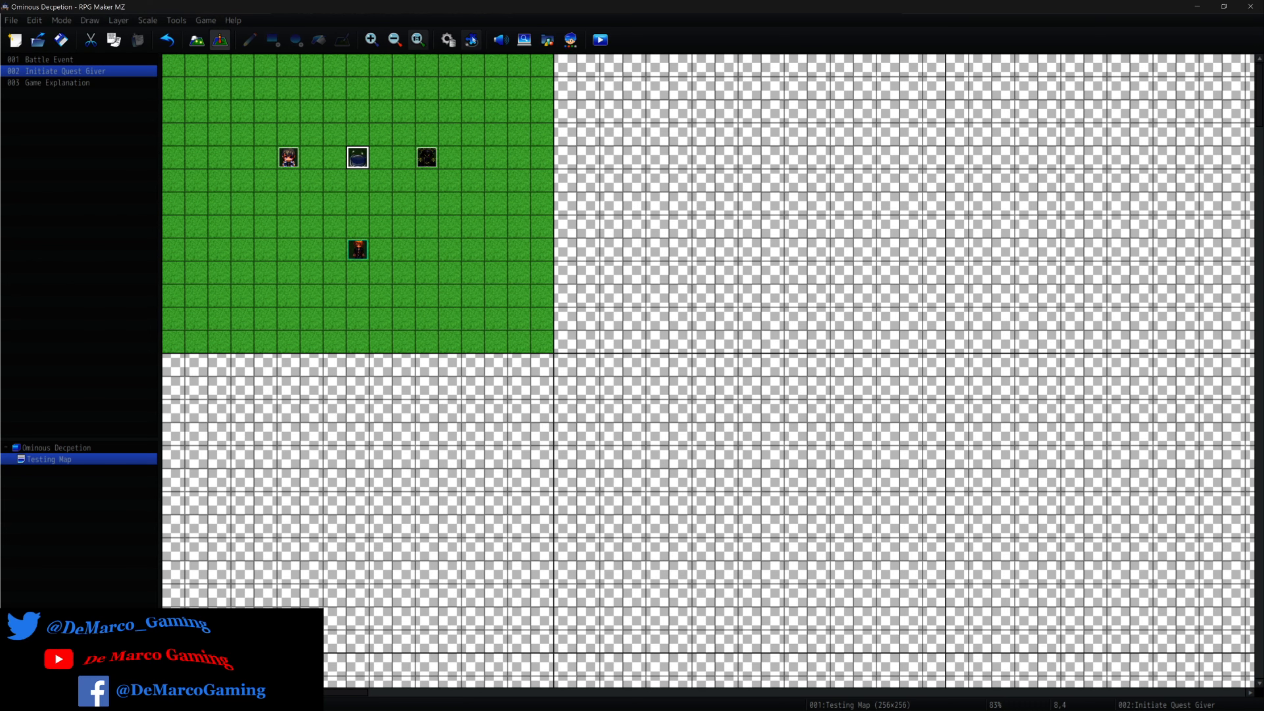
Open the Initiate common event in the database and examine its nested isQuestObjectiveCompleted condition and the Else branch's quest-adding plugin command.
{"action": "left_click", "coordinate": [448, 40]}
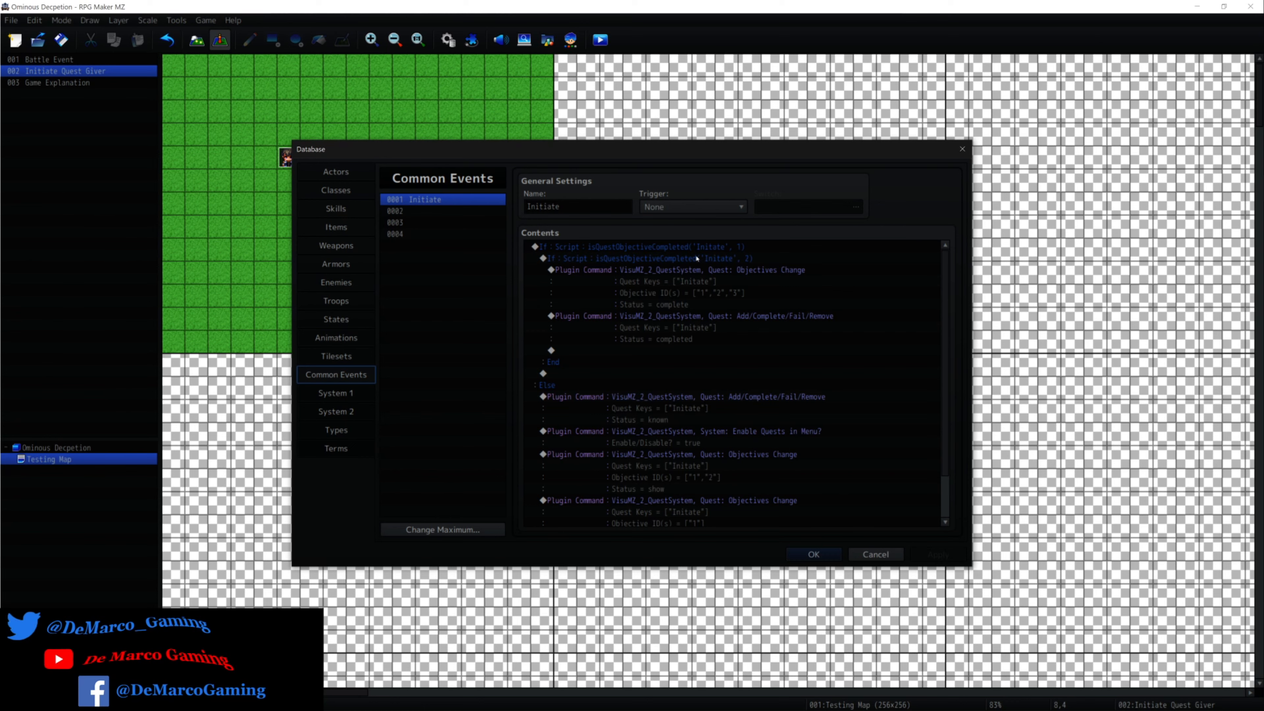
{"action": "left_click", "coordinate": [539, 260]}
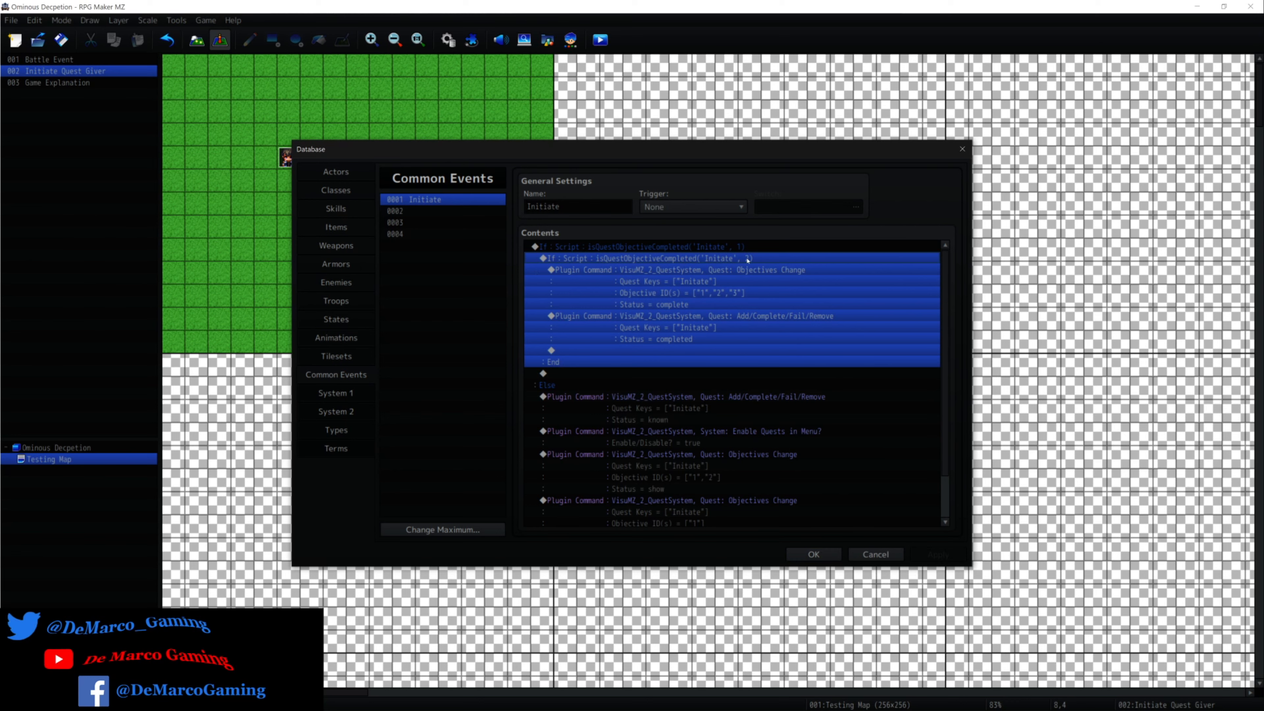
{"action": "left_click", "coordinate": [620, 399]}
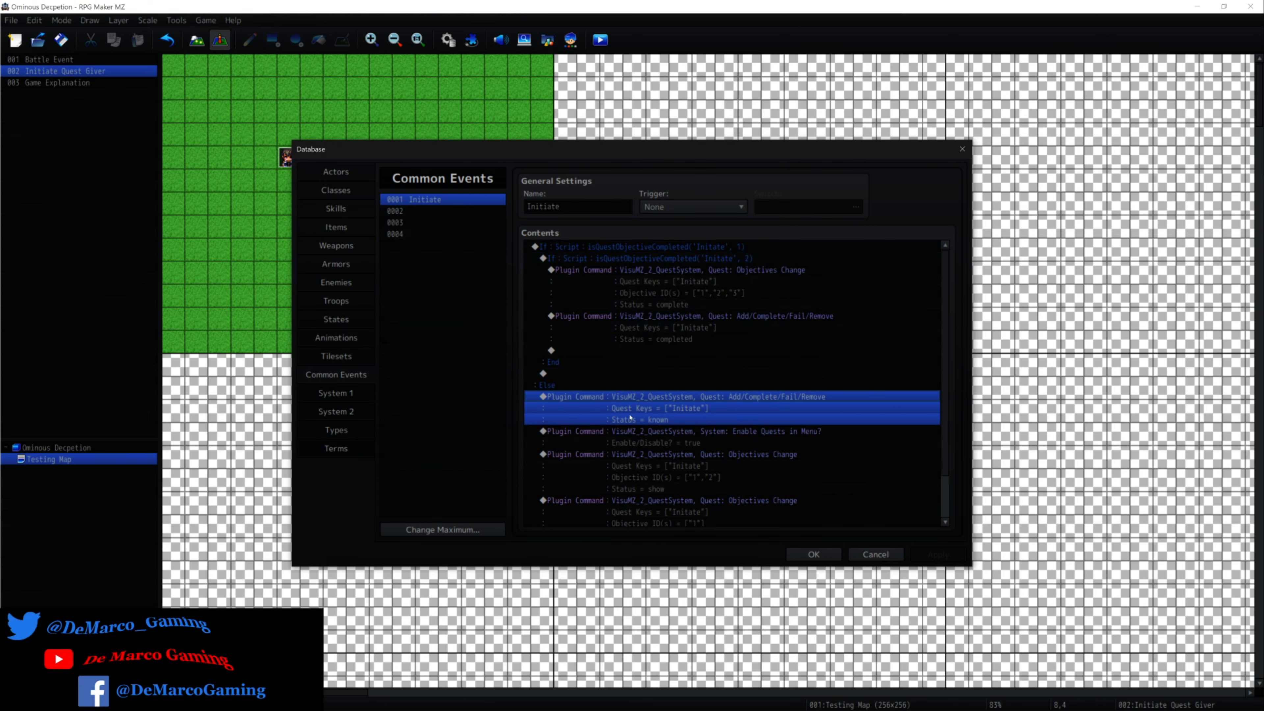
{"action": "left_click", "coordinate": [639, 421]}
{"action": "left_click", "coordinate": [646, 396]}
{"action": "left_click", "coordinate": [654, 383]}
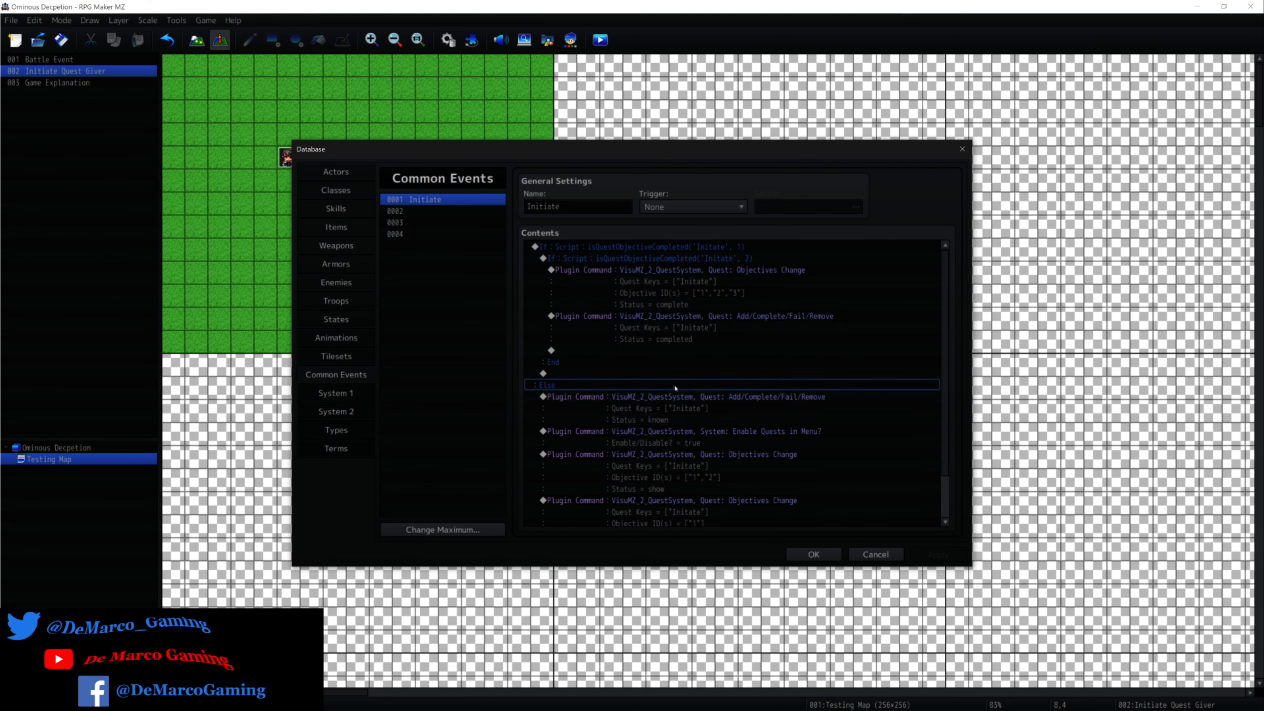
{"action": "left_click", "coordinate": [712, 401]}
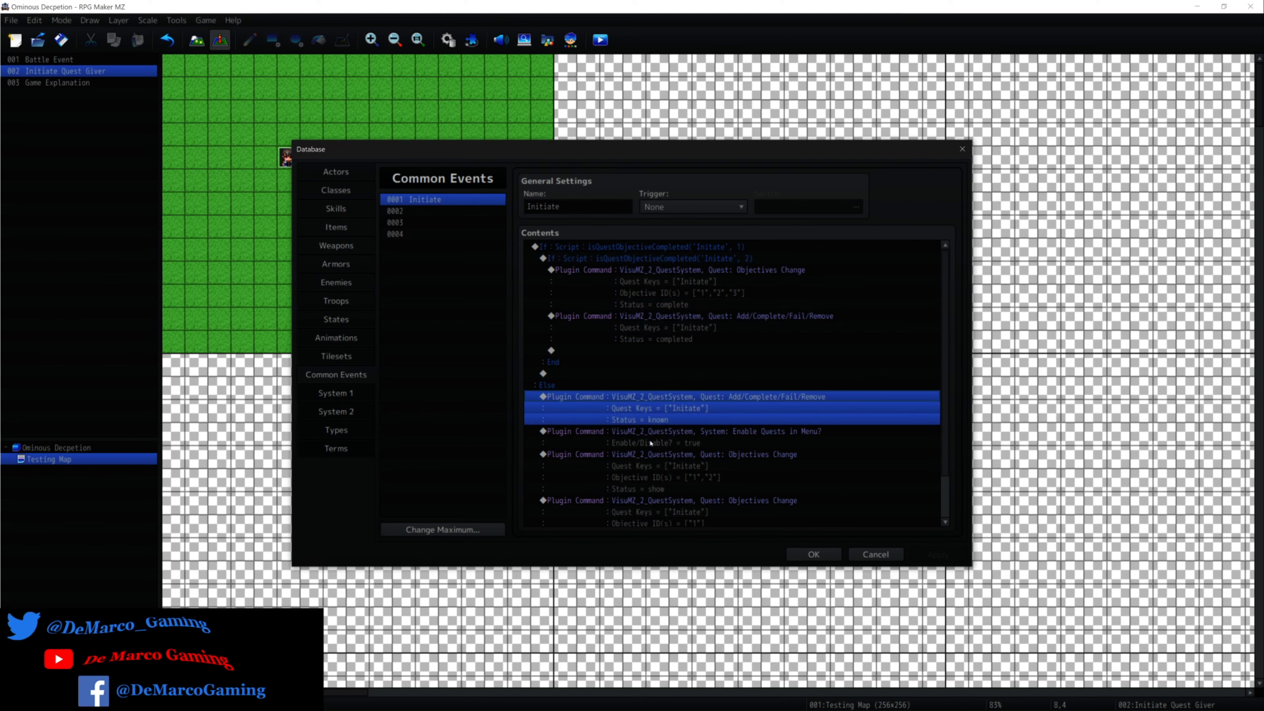
Examine the two Quest: Objectives Change plugin commands in the Else branch of the Initiate common event.
{"action": "scroll", "coordinate": [697, 438], "scroll_direction": "down", "scroll_amount": 1}
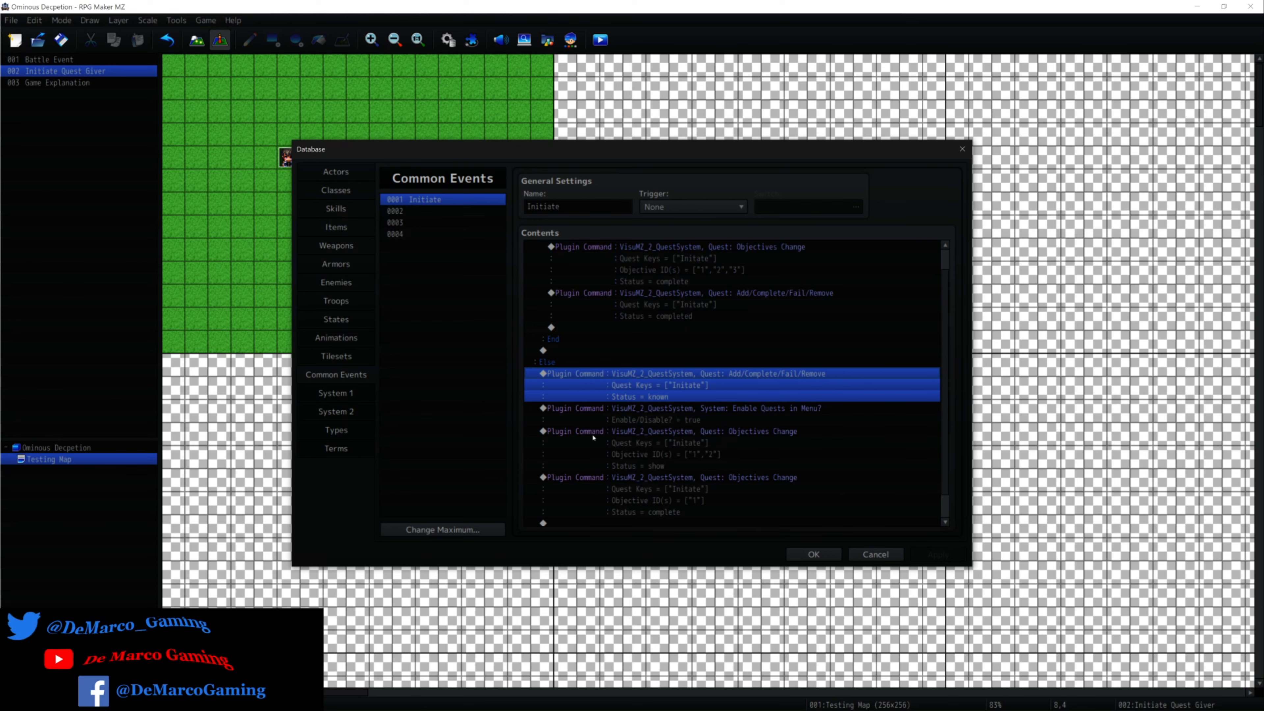
{"action": "left_click", "coordinate": [849, 461]}
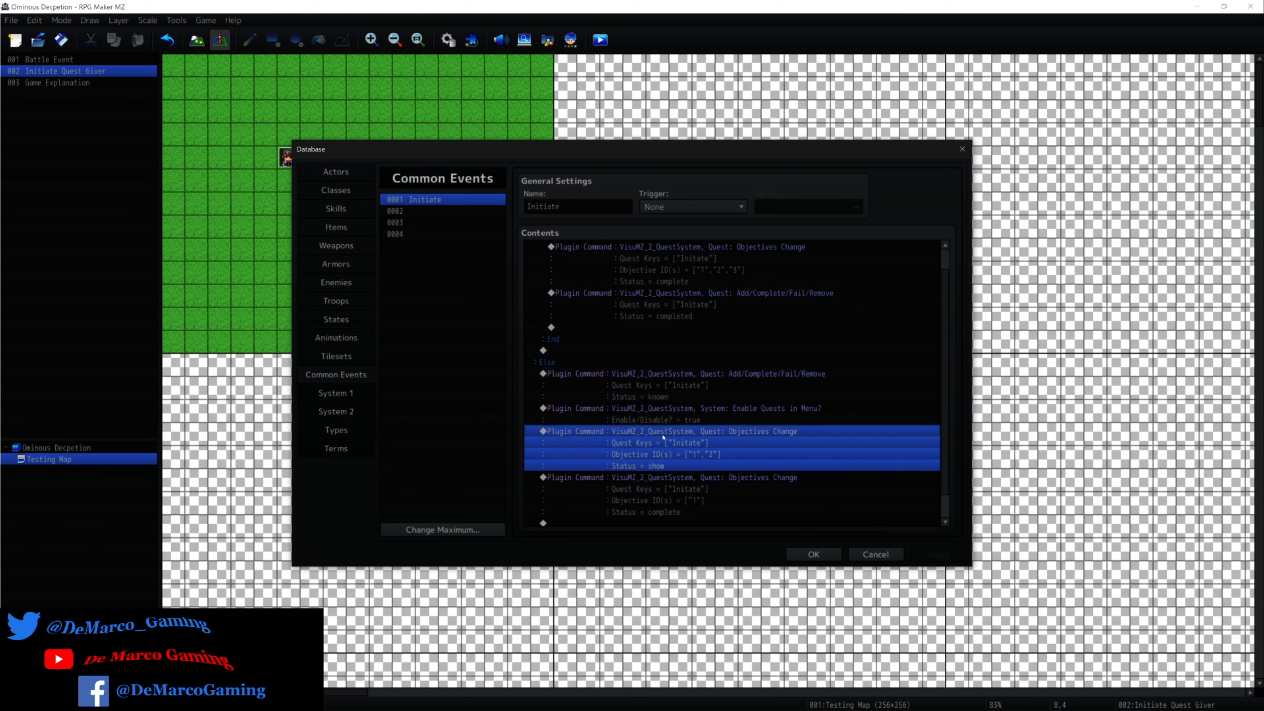
{"action": "scroll", "coordinate": [765, 437], "scroll_direction": "down", "scroll_amount": 1}
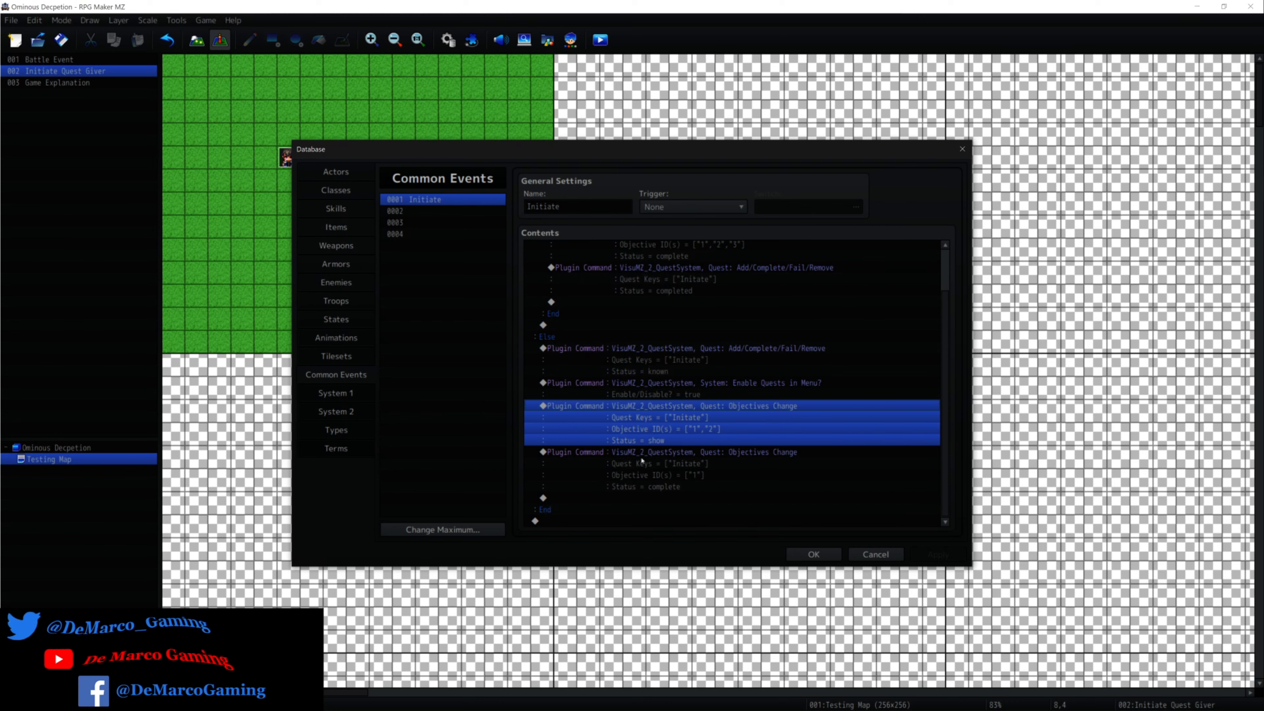
{"action": "left_click", "coordinate": [641, 461]}
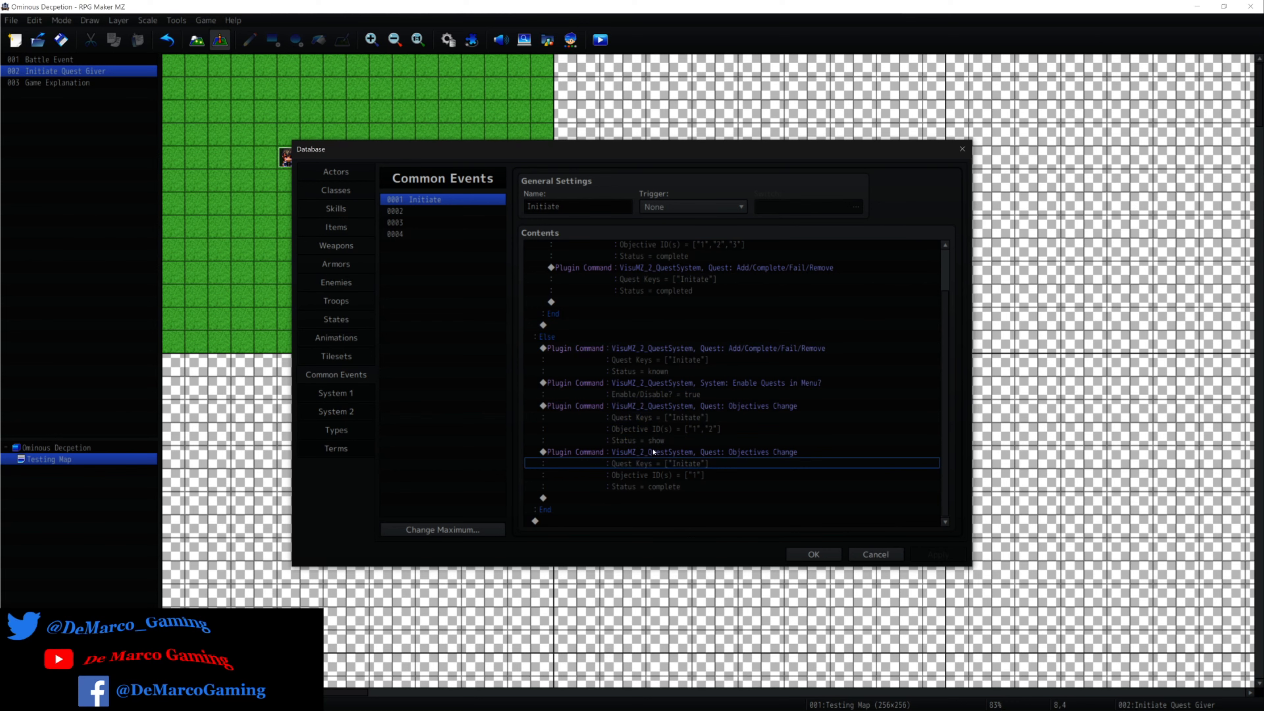
{"action": "left_click", "coordinate": [736, 456]}
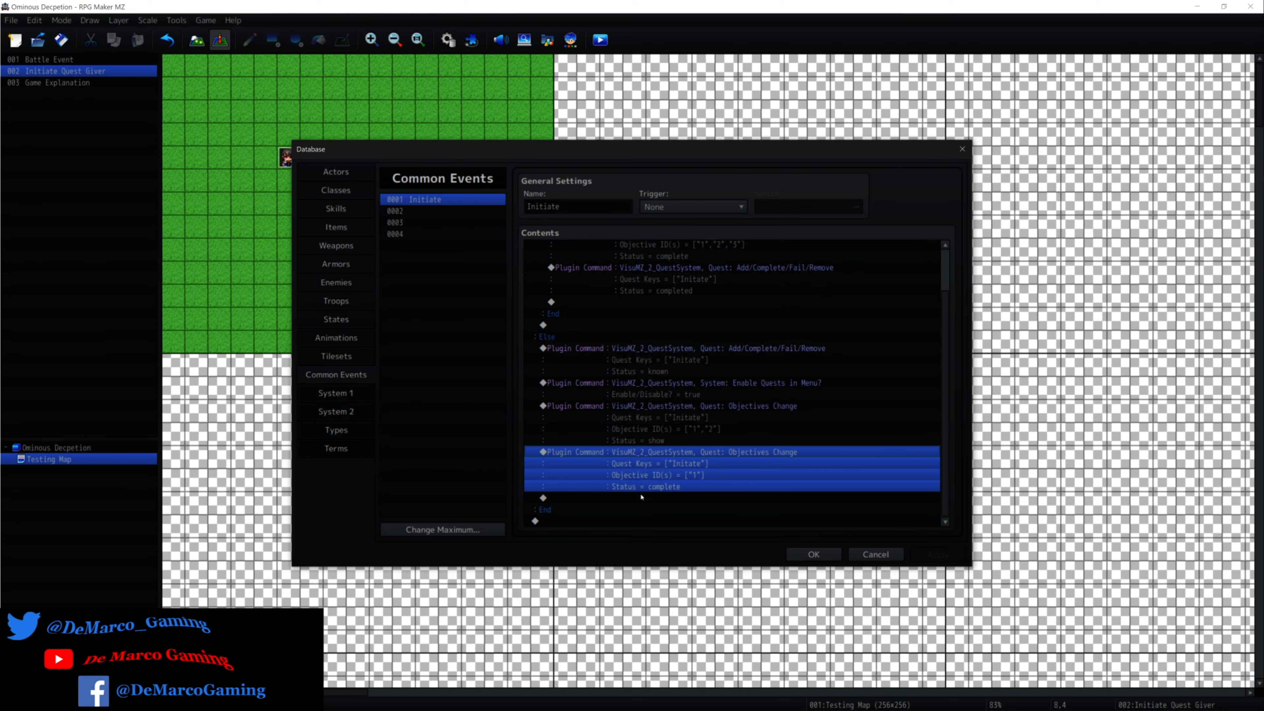
Start a new plugin command at the end of the Else branch and choose VisuMZ_2_QuestSystem as its plugin.
{"action": "double_click", "coordinate": [642, 497]}
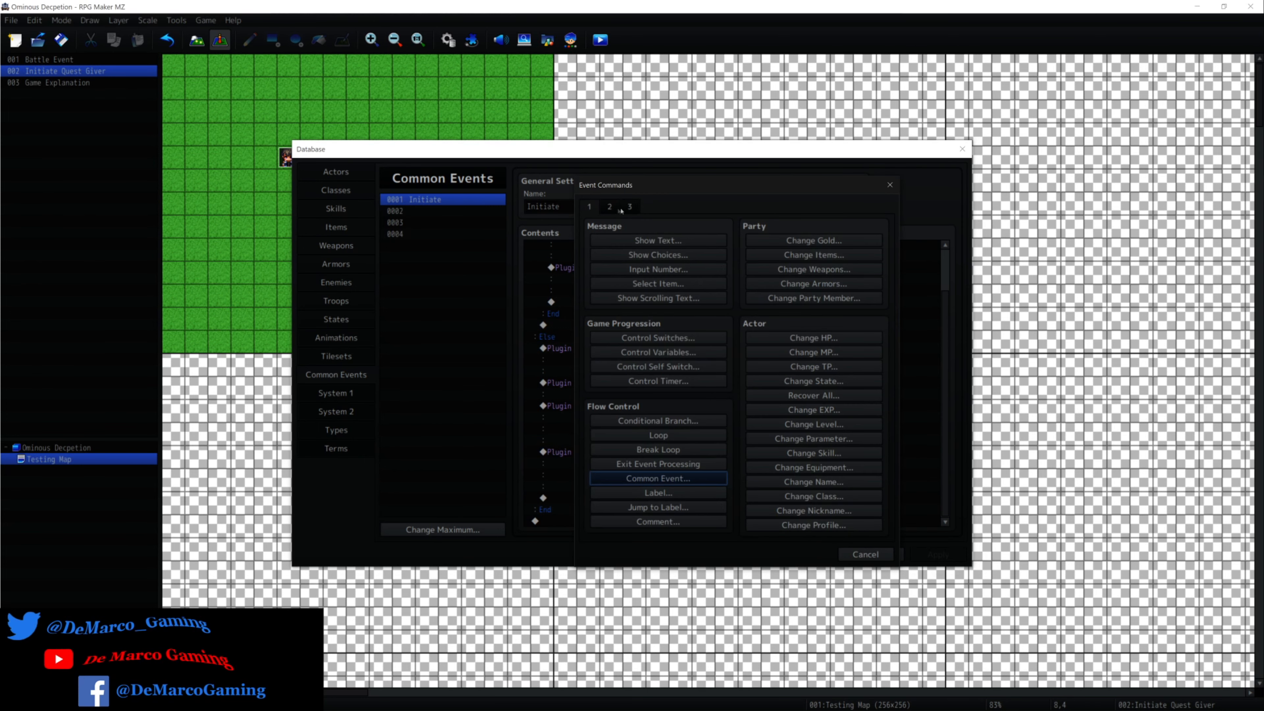
{"action": "left_click", "coordinate": [629, 207]}
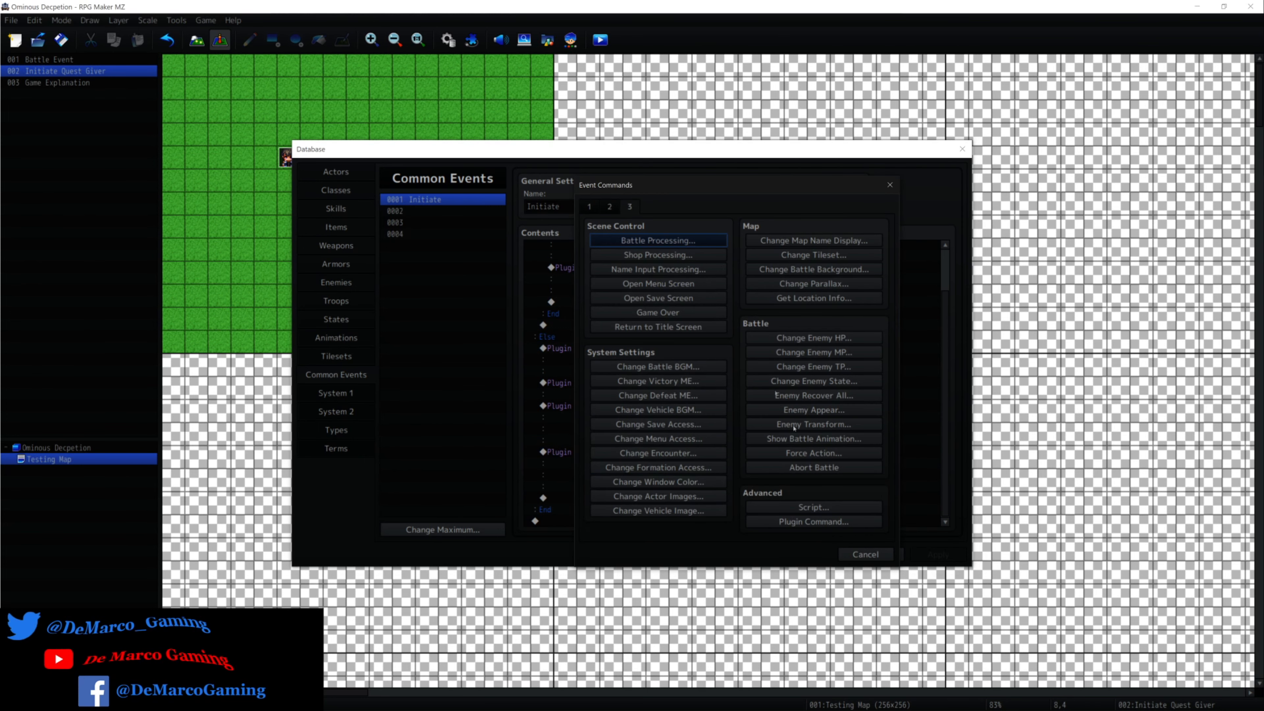
{"action": "left_click", "coordinate": [837, 522]}
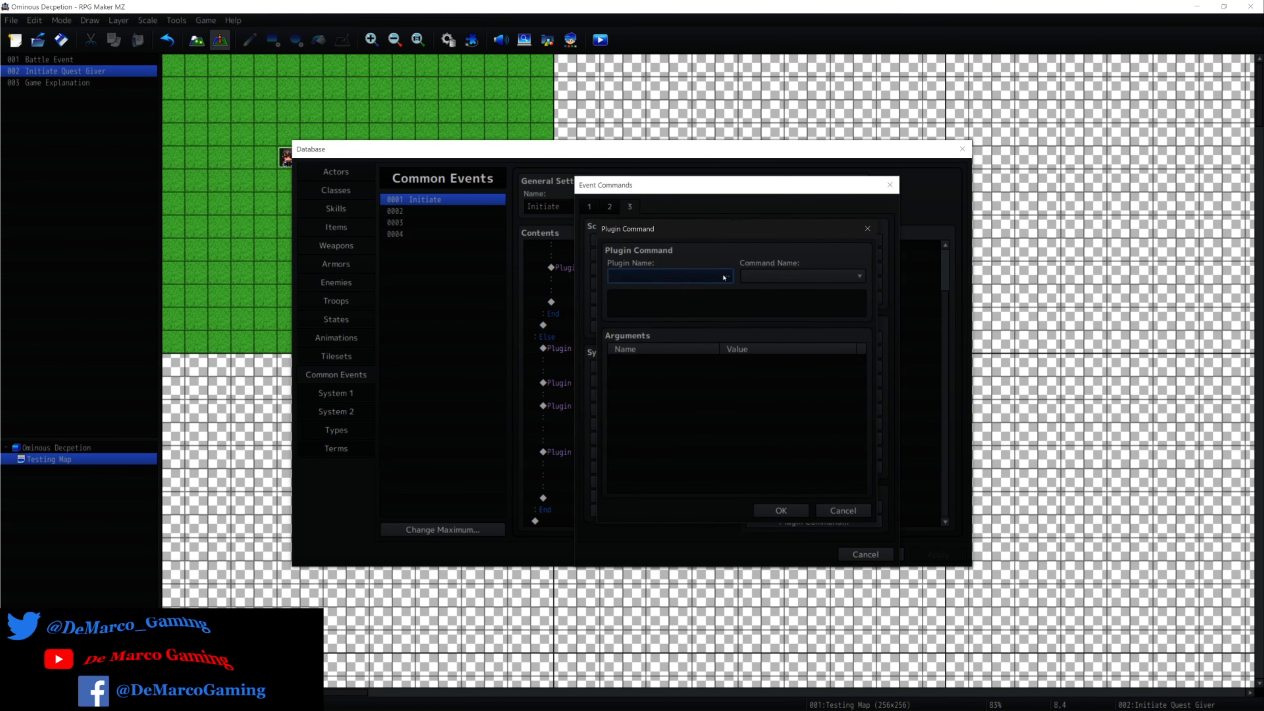
{"action": "left_click", "coordinate": [615, 274]}
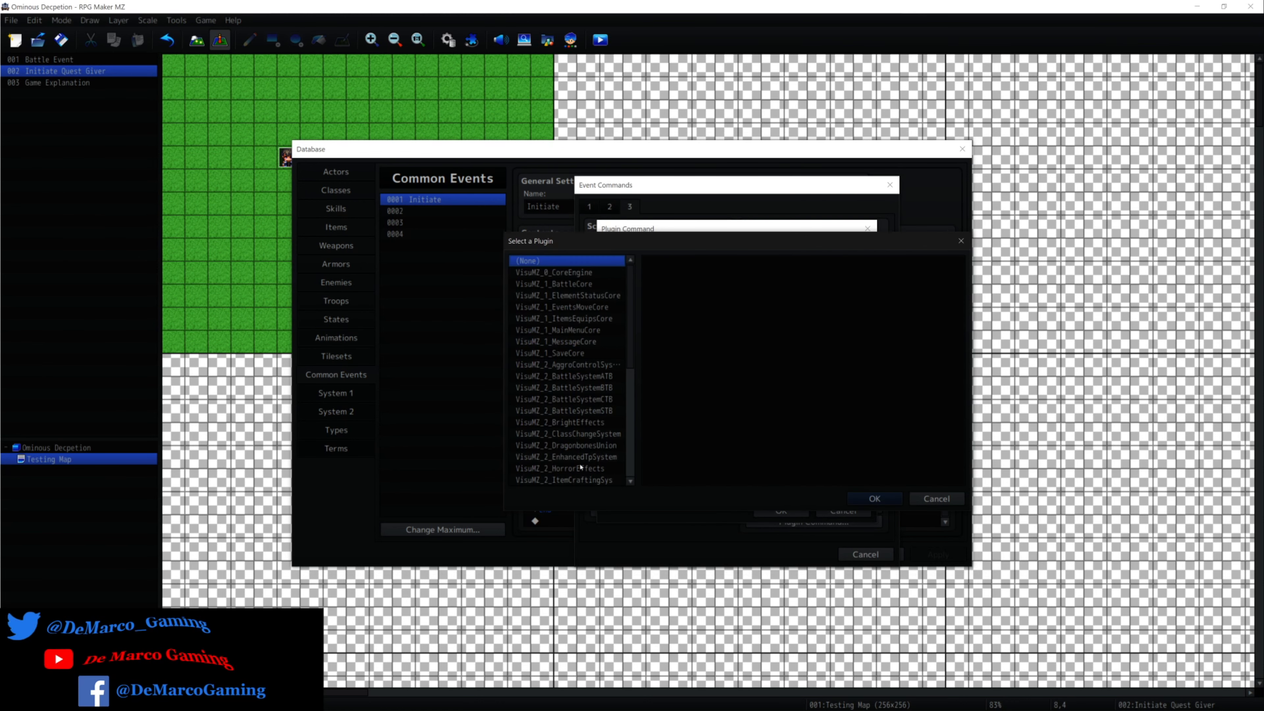
{"action": "scroll", "coordinate": [580, 467], "scroll_direction": "down", "scroll_amount": 3}
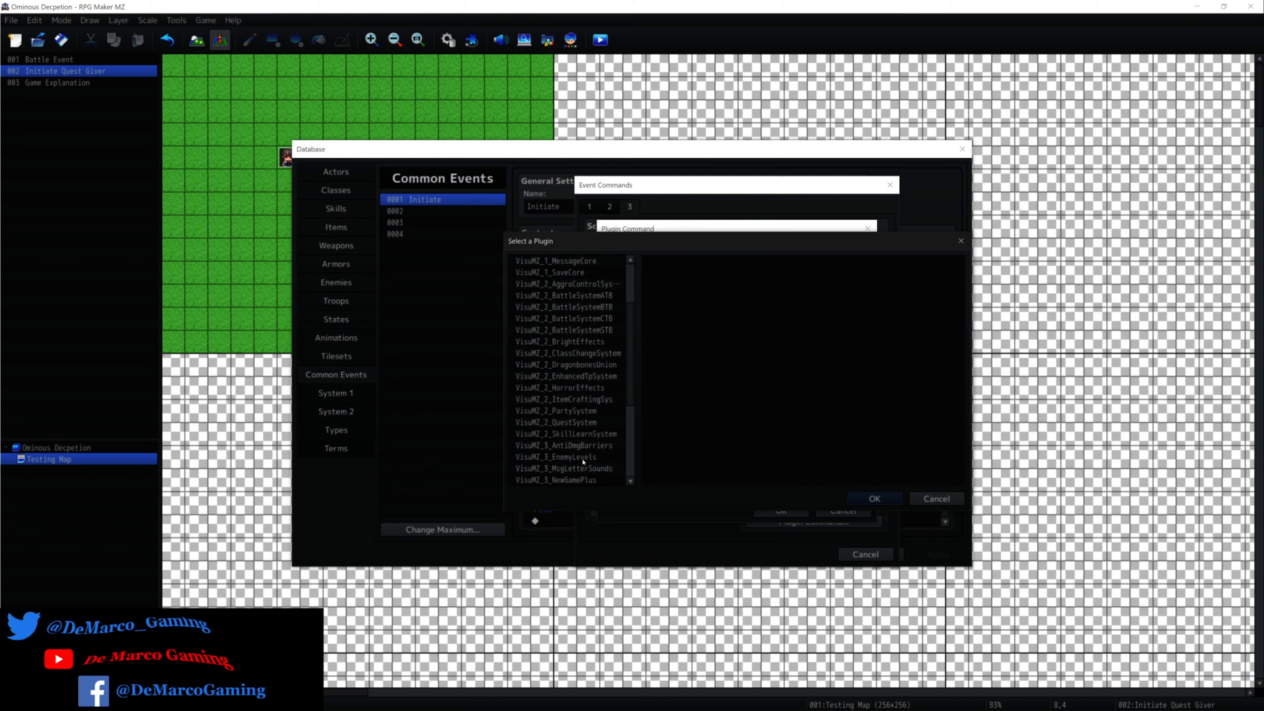
{"action": "scroll", "coordinate": [583, 462], "scroll_direction": "down", "scroll_amount": 4}
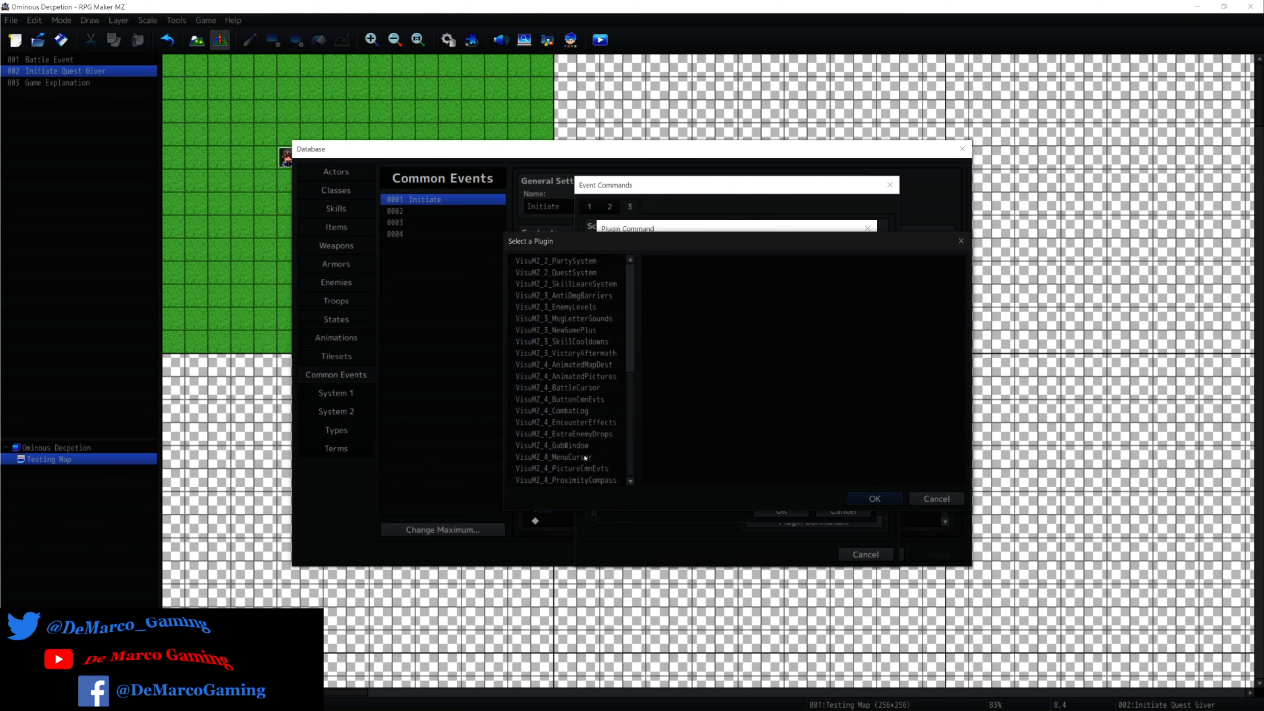
{"action": "scroll", "coordinate": [595, 339], "scroll_direction": "up", "scroll_amount": 2}
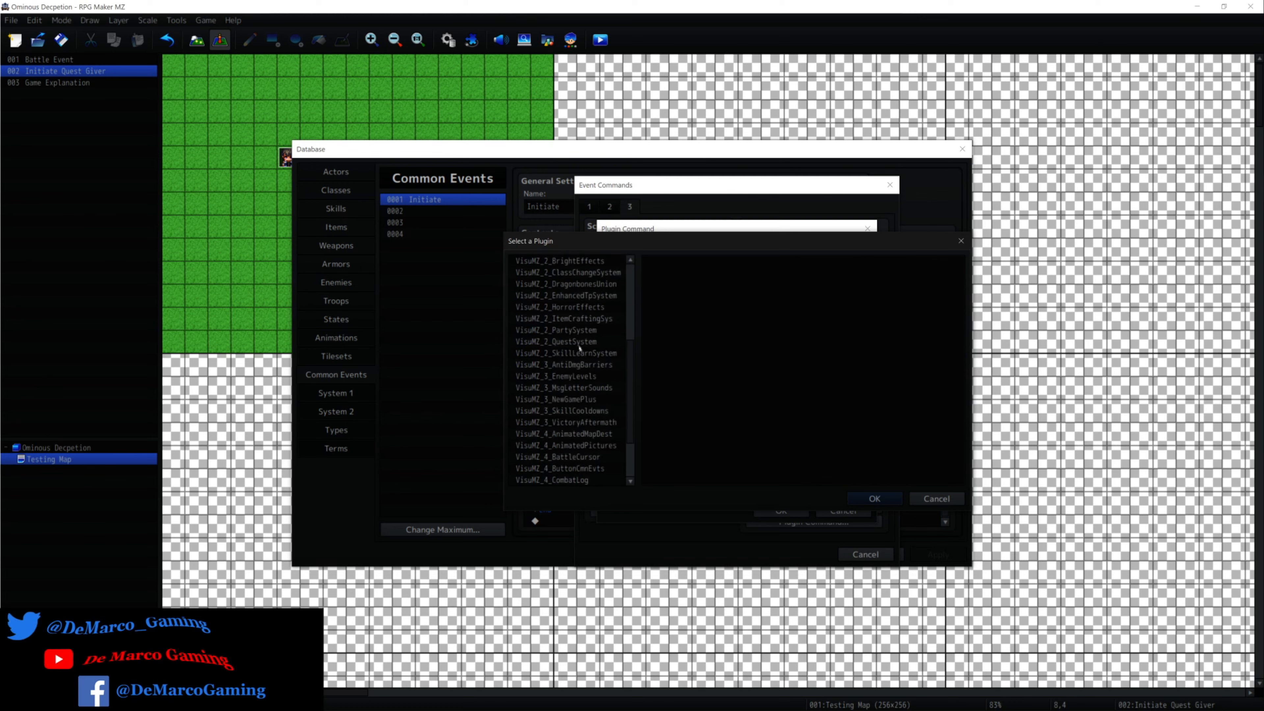
{"action": "left_click", "coordinate": [578, 343]}
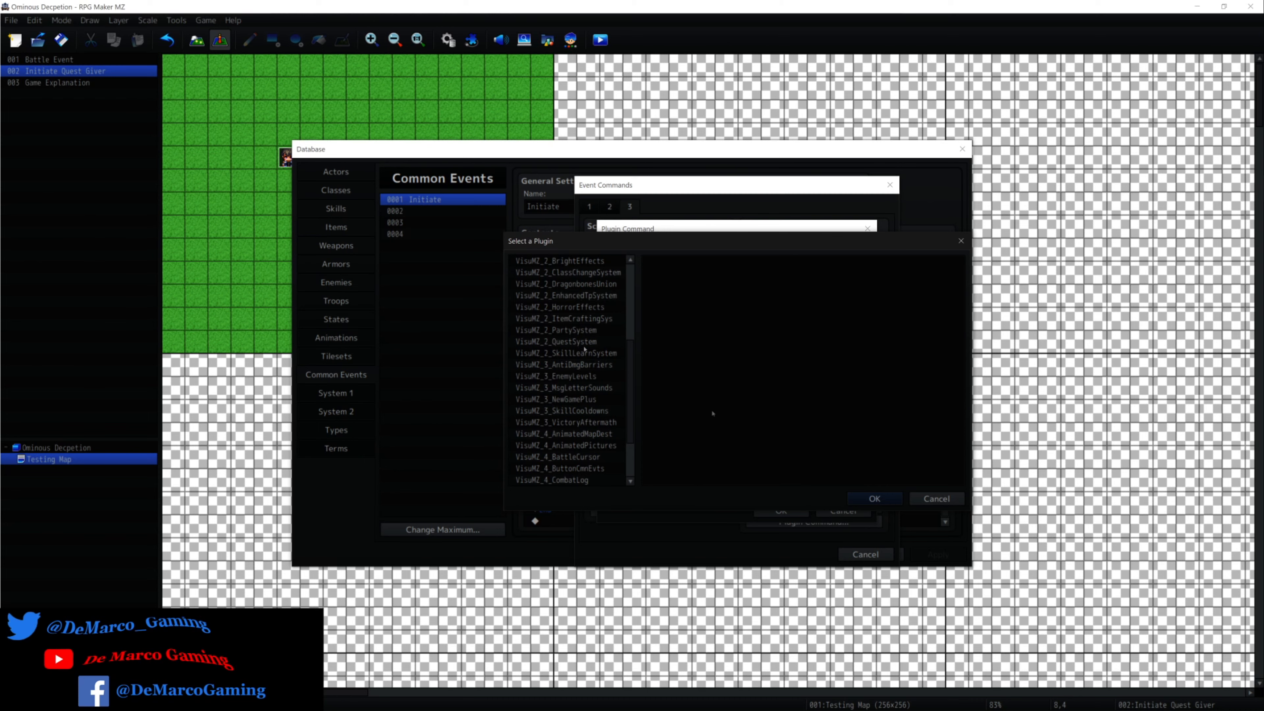
{"action": "left_click", "coordinate": [871, 498]}
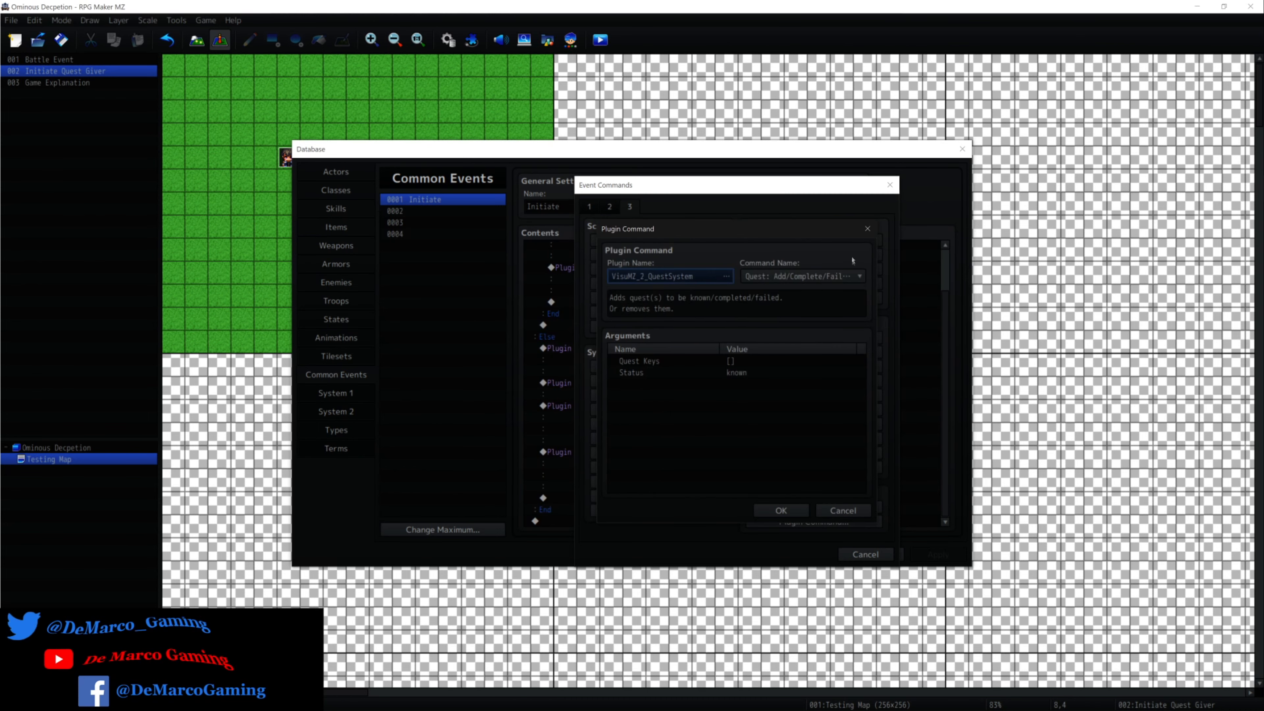
Review the available QuestSystem commands and the Quest Keys and Status arguments of Quest: Add/Complete/Fail/Remove, leaving them unchanged.
{"action": "left_click", "coordinate": [858, 277]}
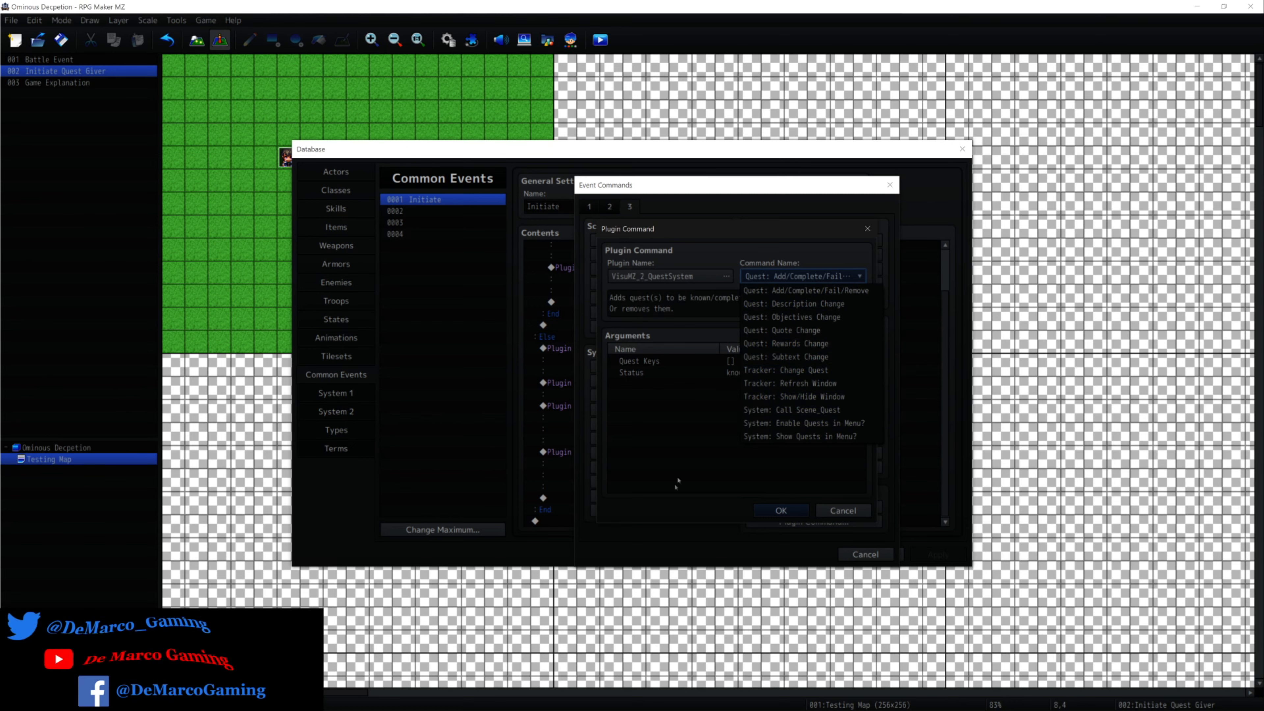
{"action": "left_click", "coordinate": [684, 432]}
{"action": "left_click", "coordinate": [659, 362]}
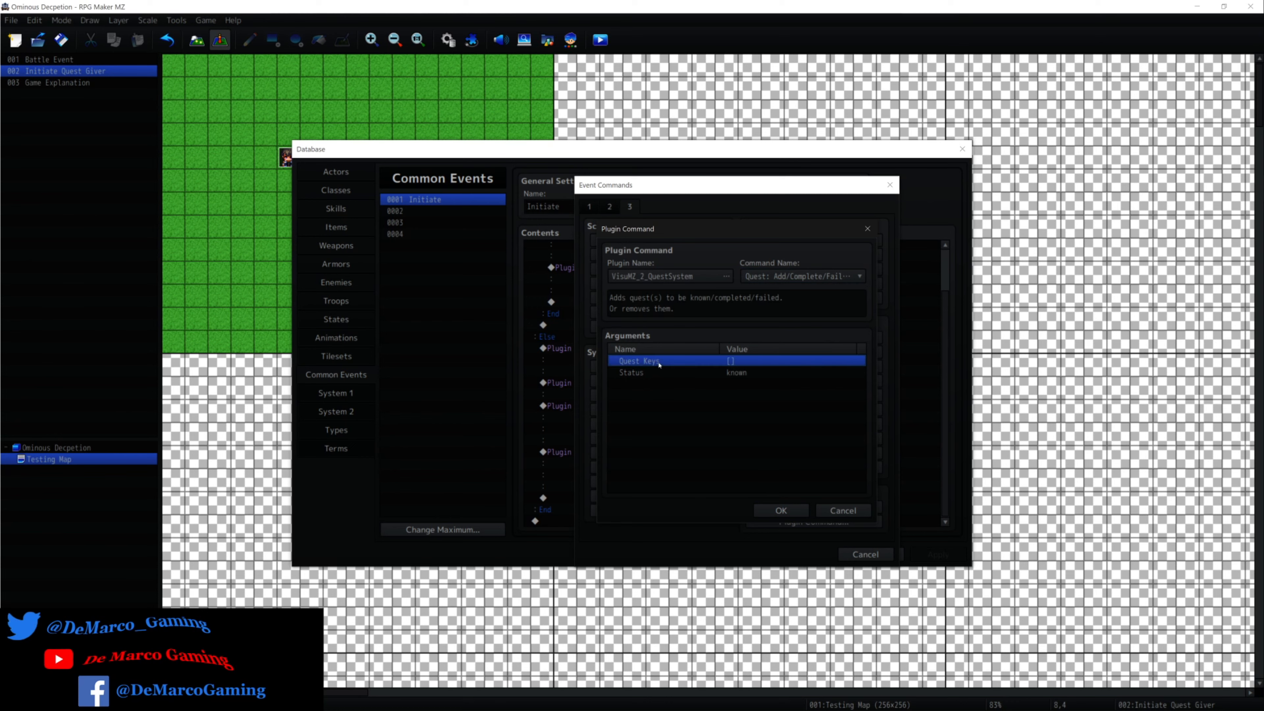
{"action": "key", "text": "Return"}
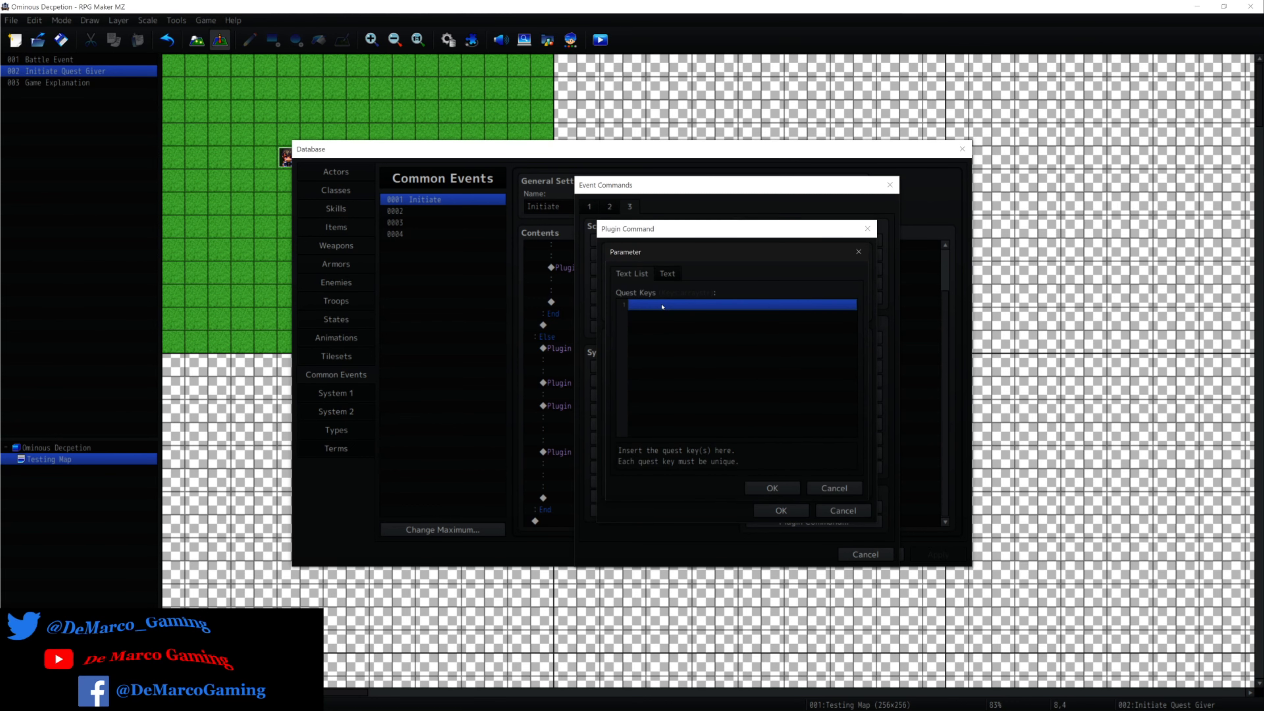
{"action": "double_click", "coordinate": [662, 305]}
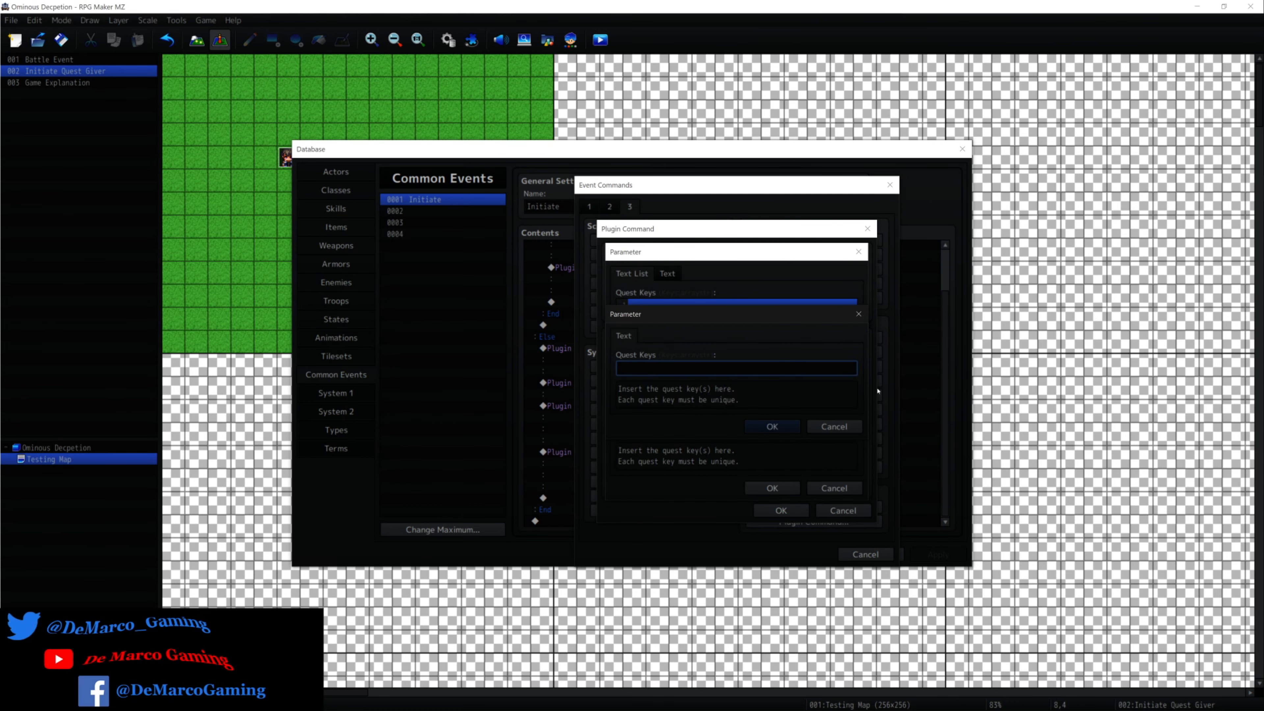
{"action": "left_click", "coordinate": [839, 426]}
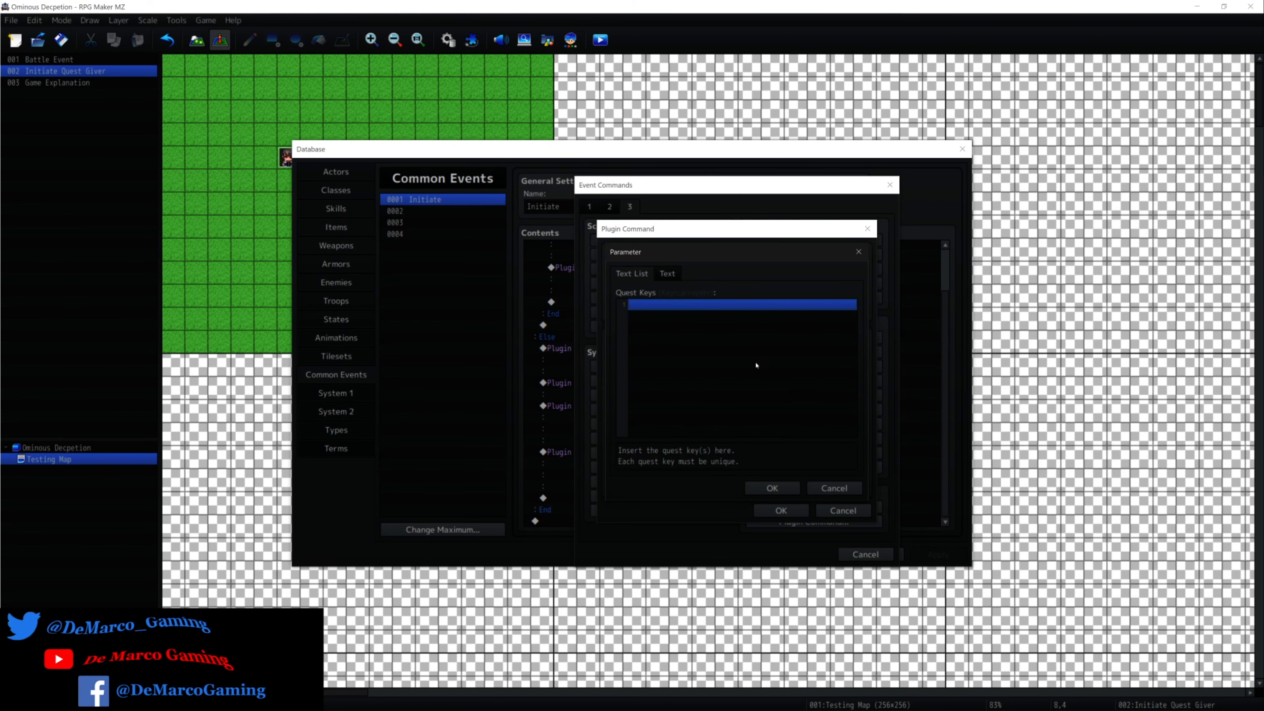
{"action": "left_click", "coordinate": [834, 488]}
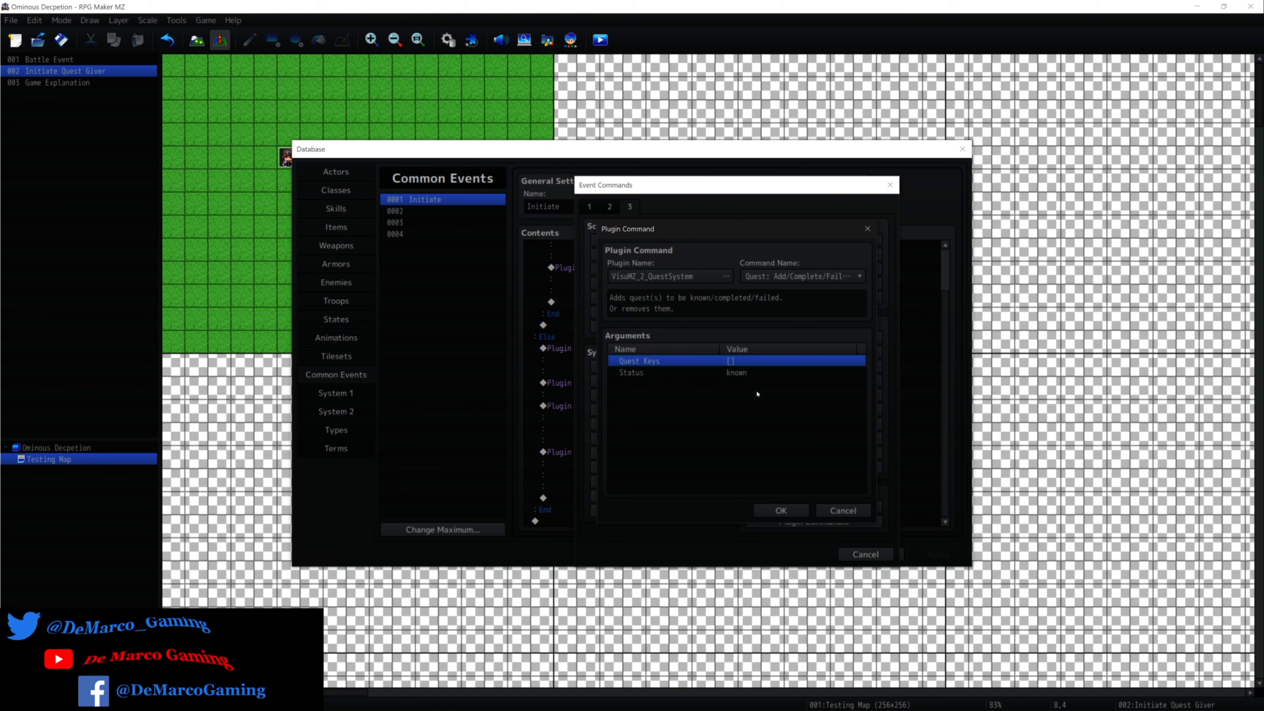
{"action": "left_click", "coordinate": [667, 374]}
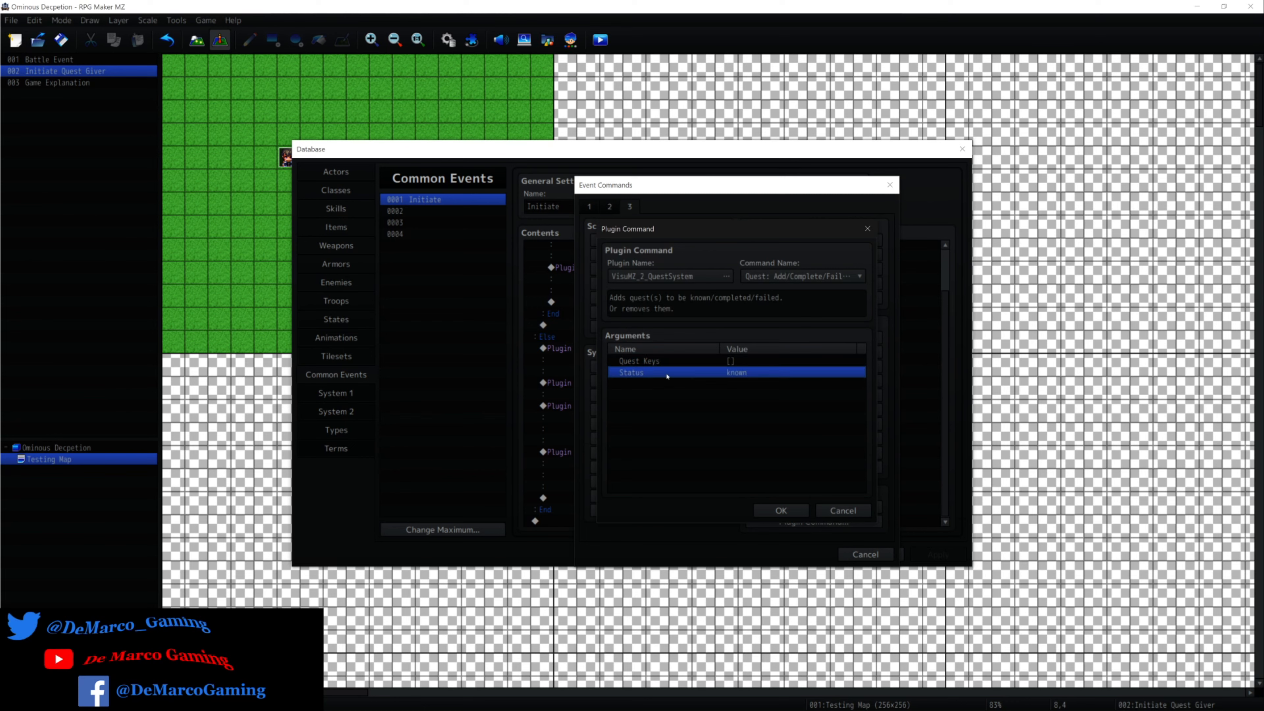
{"action": "double_click", "coordinate": [747, 374]}
{"action": "left_click", "coordinate": [834, 425]}
Switch the plugin command to Quest: Objectives Change and add objective ID 2 after ID 1 in its Objective ID(s) list.
{"action": "left_click", "coordinate": [778, 278]}
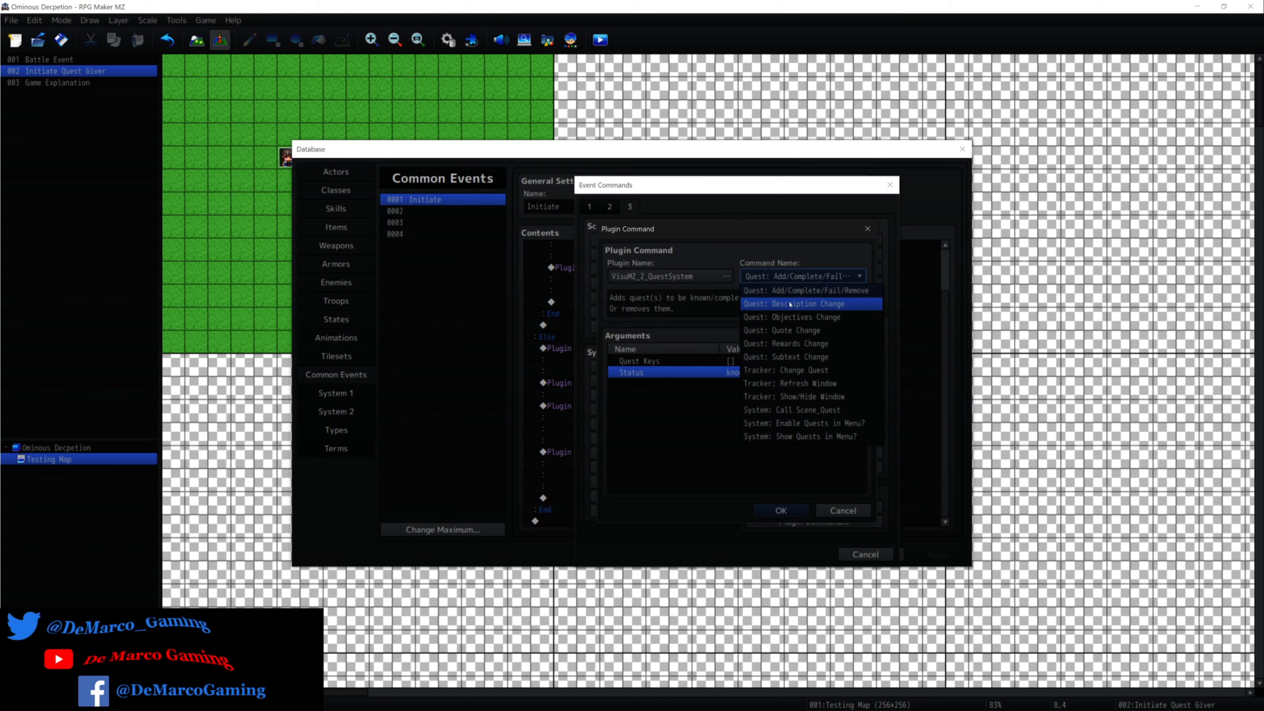
{"action": "left_click", "coordinate": [798, 317]}
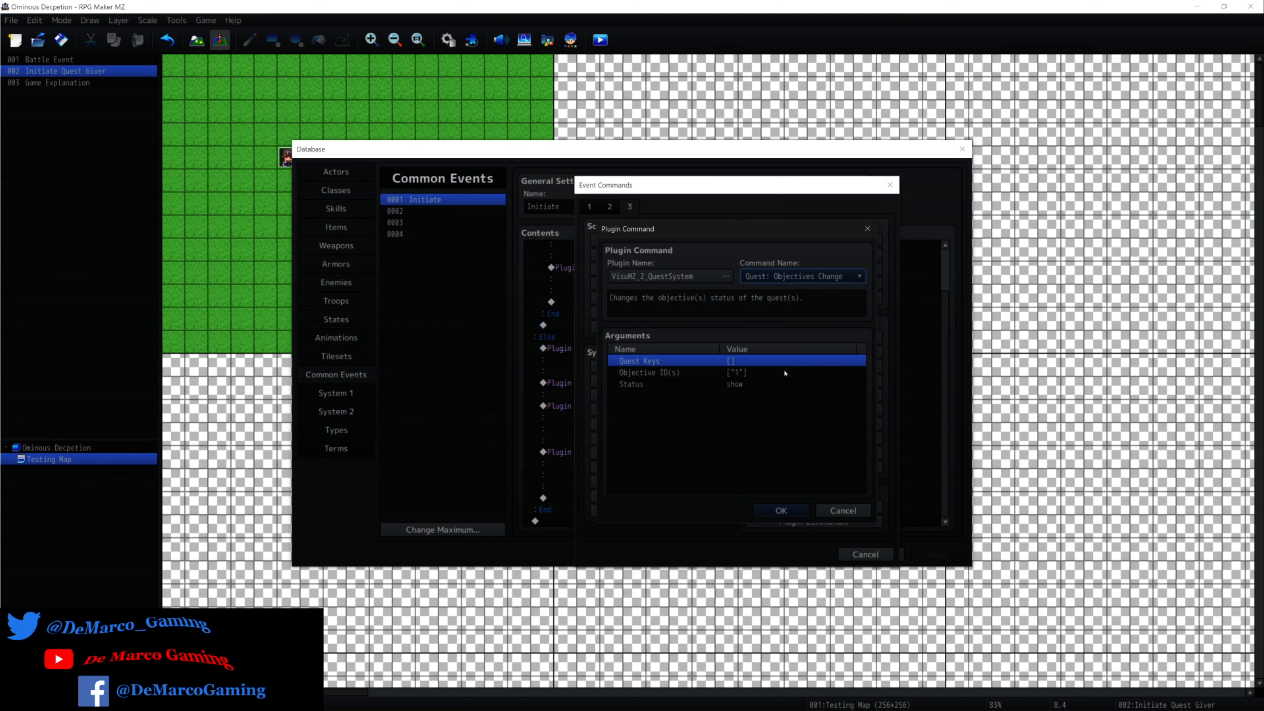
{"action": "double_click", "coordinate": [740, 376]}
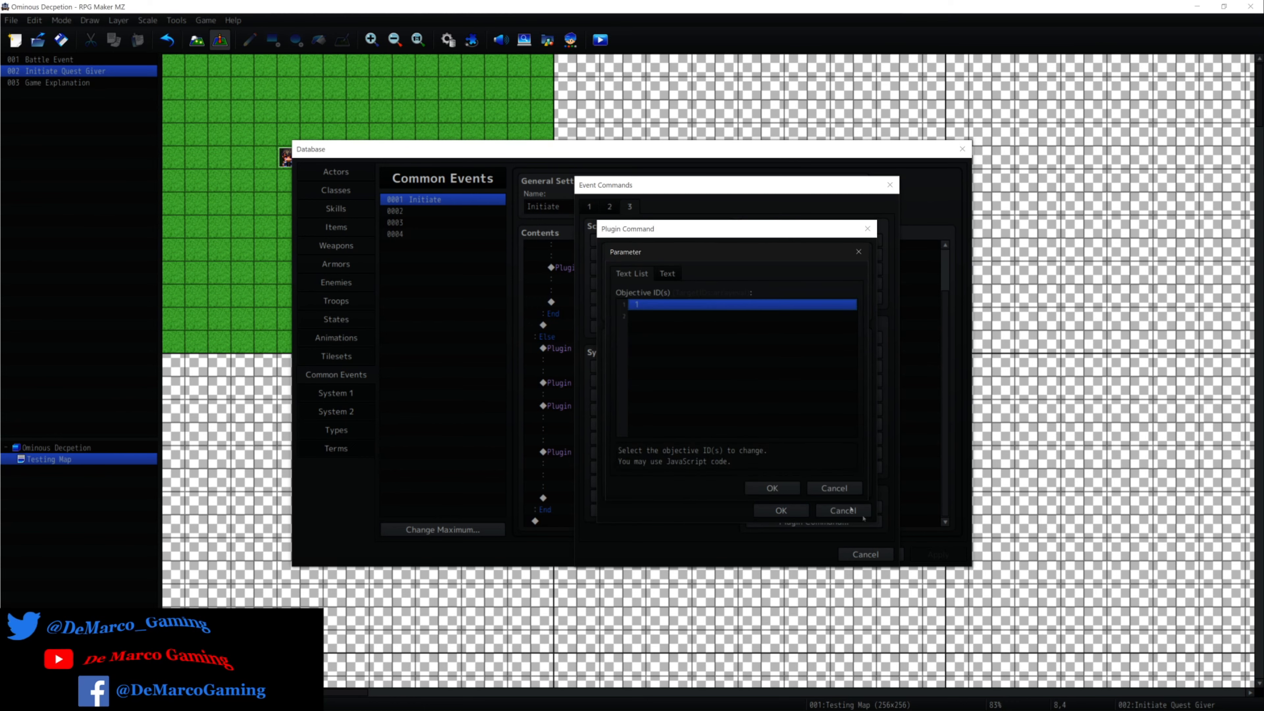
{"action": "left_click", "coordinate": [834, 488]}
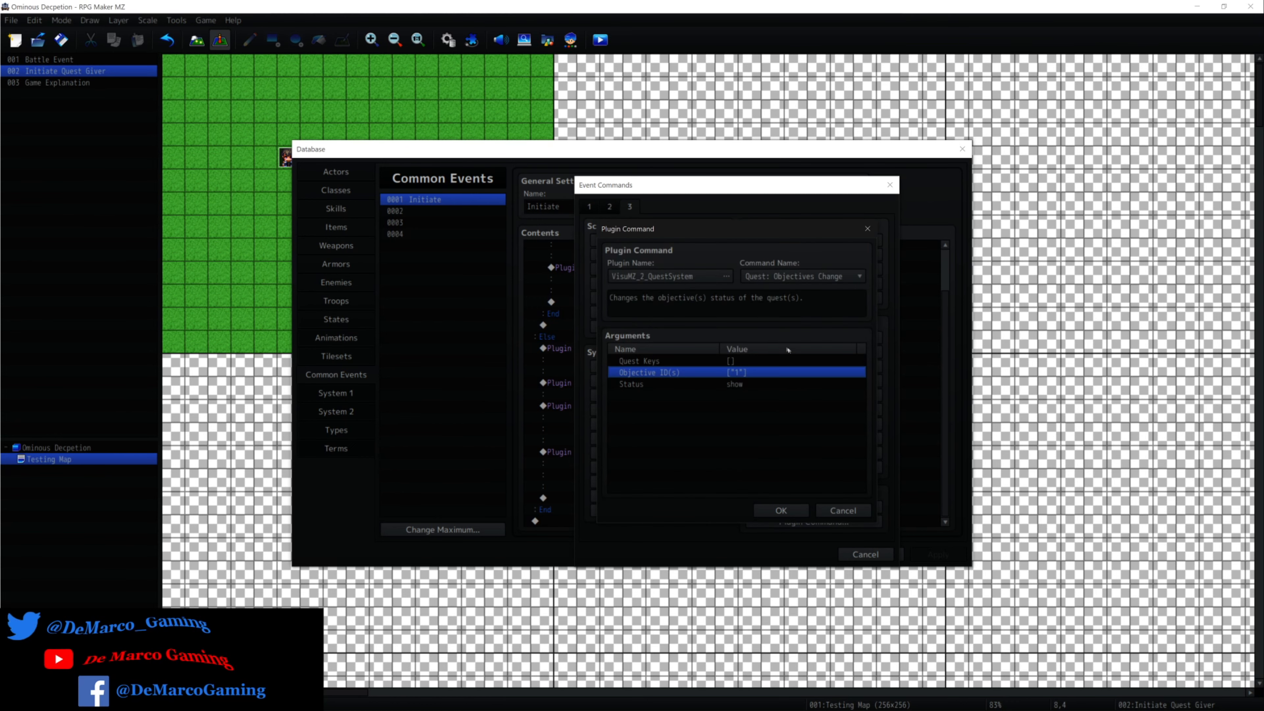
{"action": "double_click", "coordinate": [763, 373]}
{"action": "double_click", "coordinate": [670, 309]}
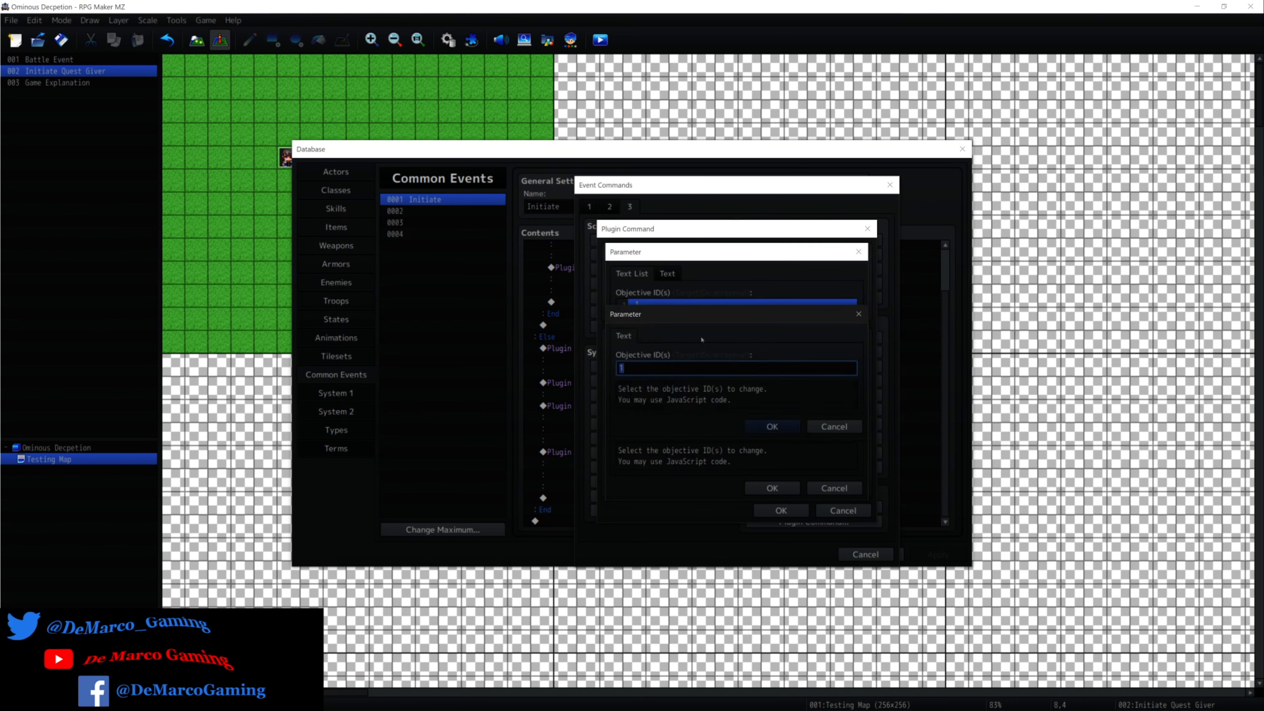
{"action": "left_click", "coordinate": [839, 428]}
{"action": "double_click", "coordinate": [672, 318]}
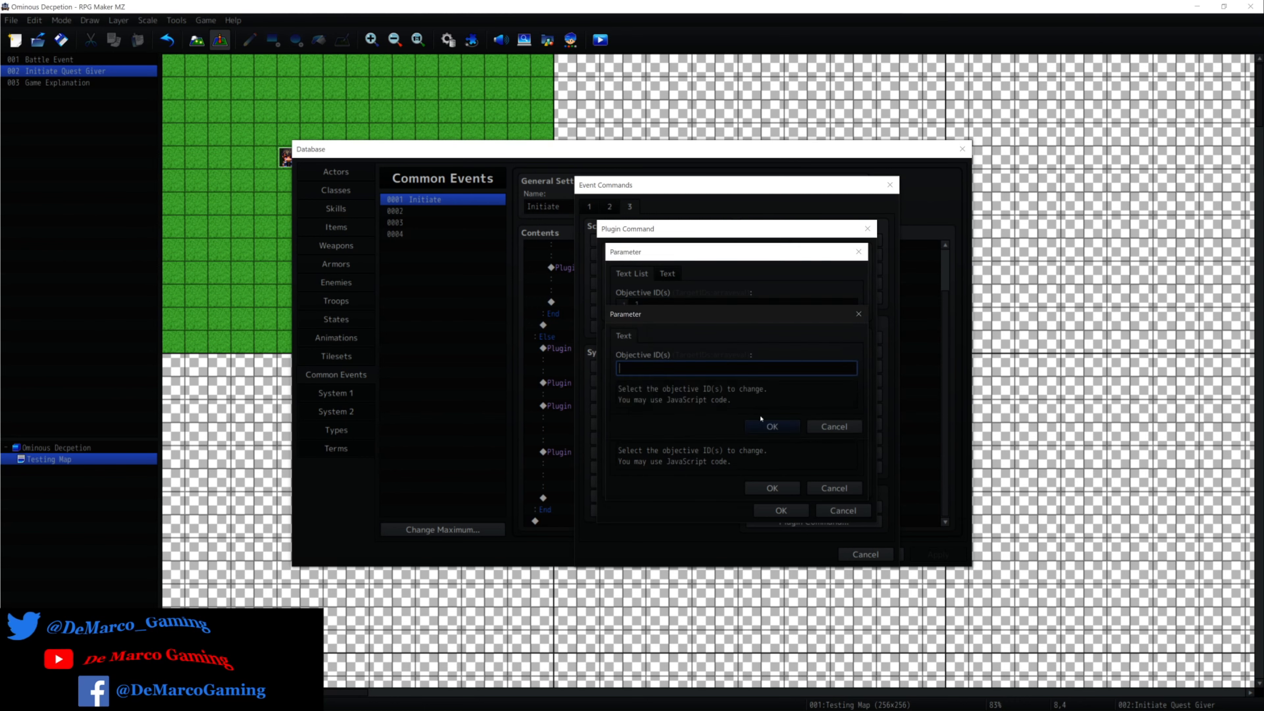
{"action": "left_click", "coordinate": [770, 426]}
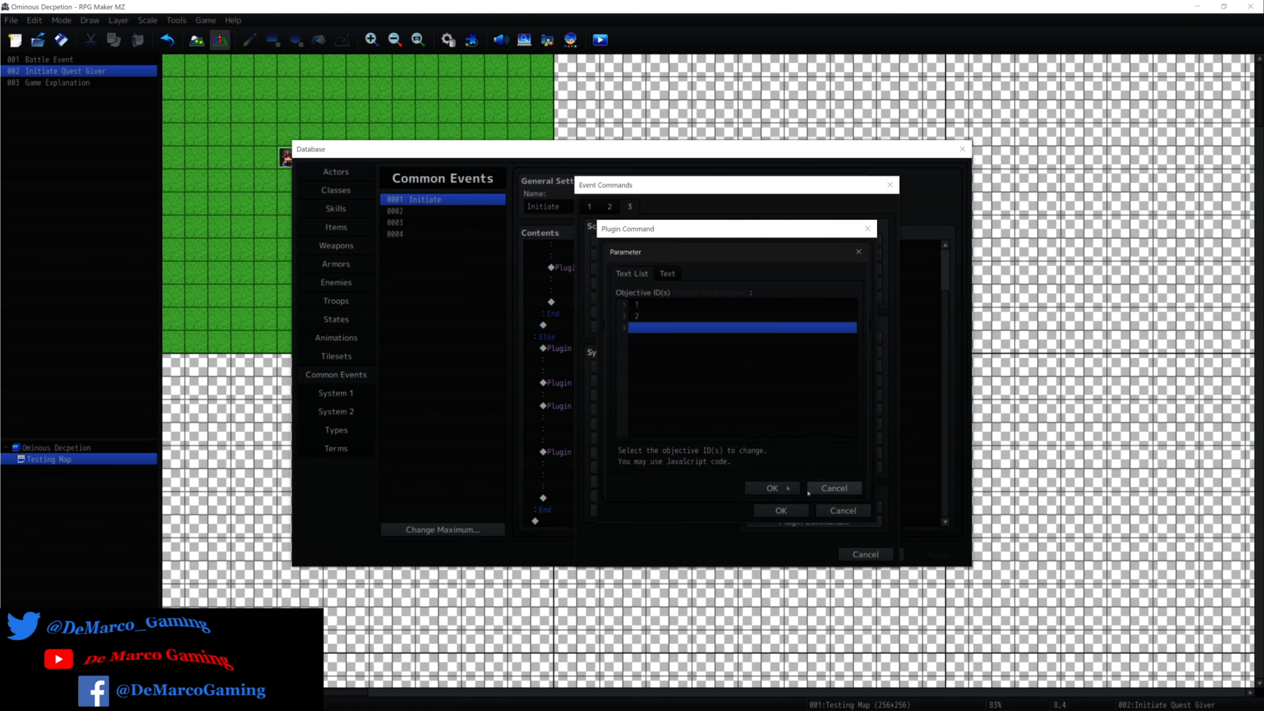
{"action": "left_click", "coordinate": [775, 488]}
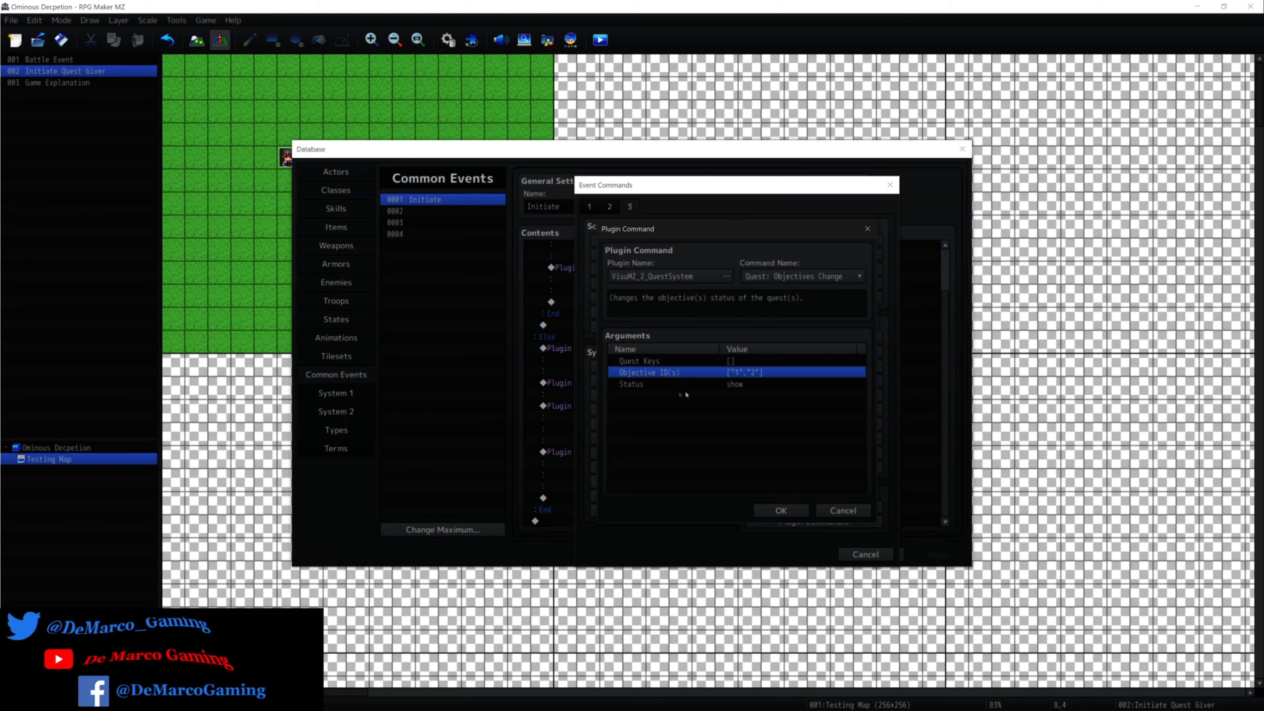
Examine the Quest Keys argument of the Quest: Objectives Change command and its empty entry, leaving it unchanged.
{"action": "left_click", "coordinate": [769, 385]}
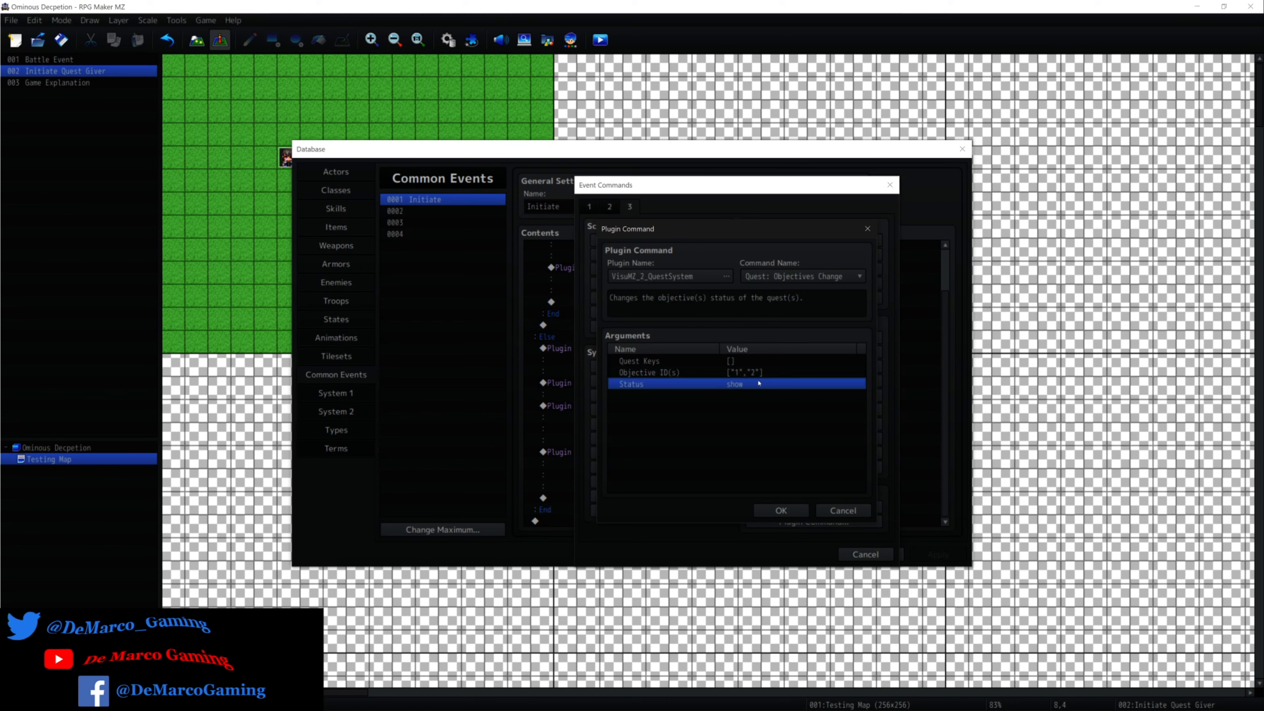
{"action": "double_click", "coordinate": [759, 360]}
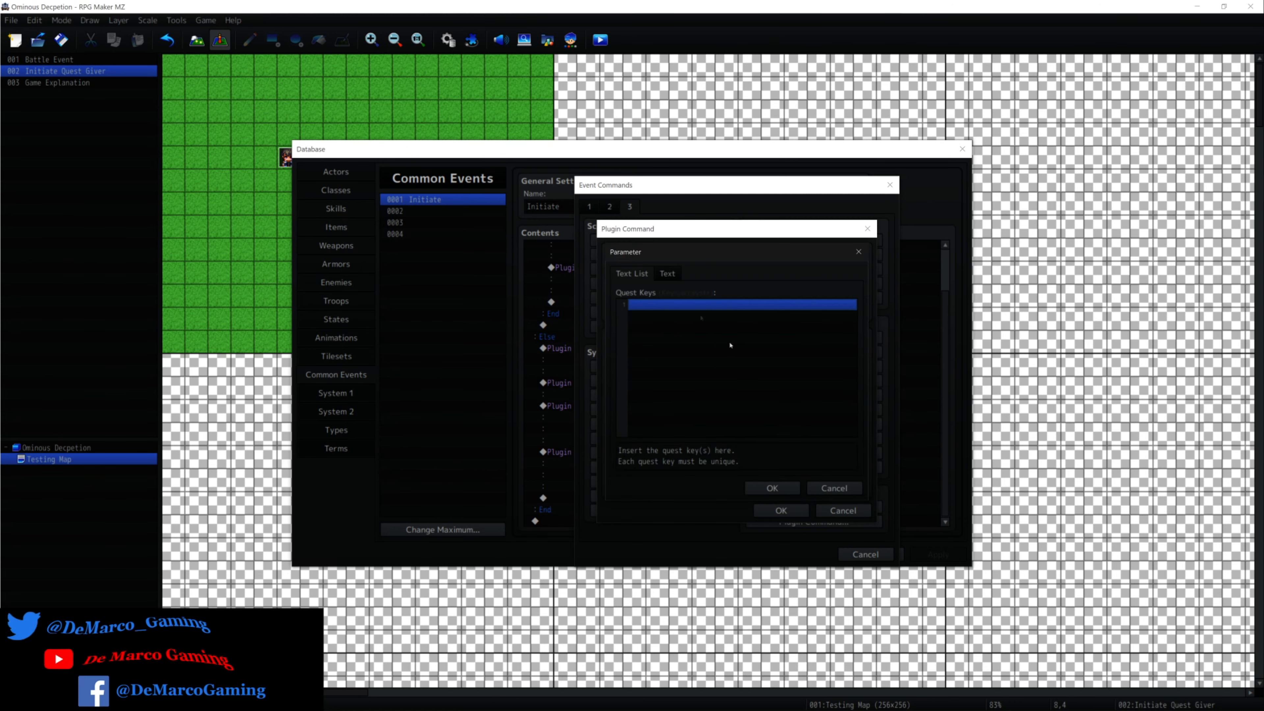
{"action": "double_click", "coordinate": [680, 305]}
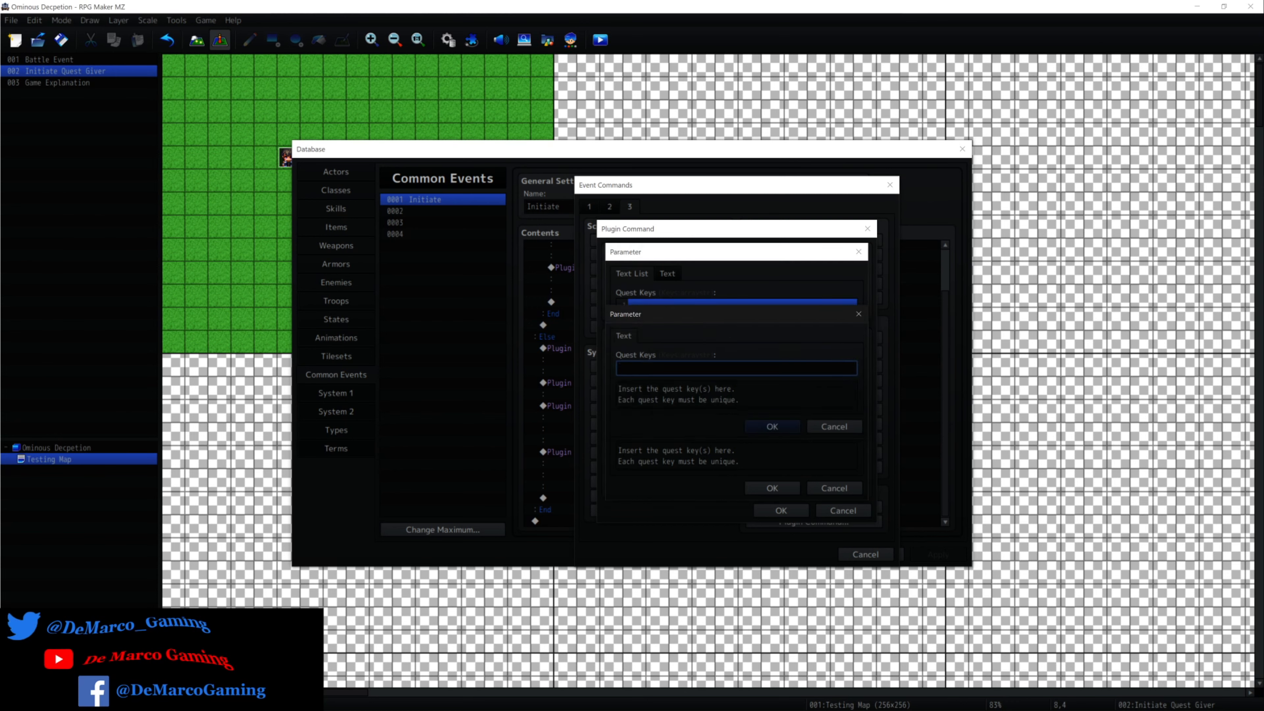
{"action": "left_click", "coordinate": [834, 426]}
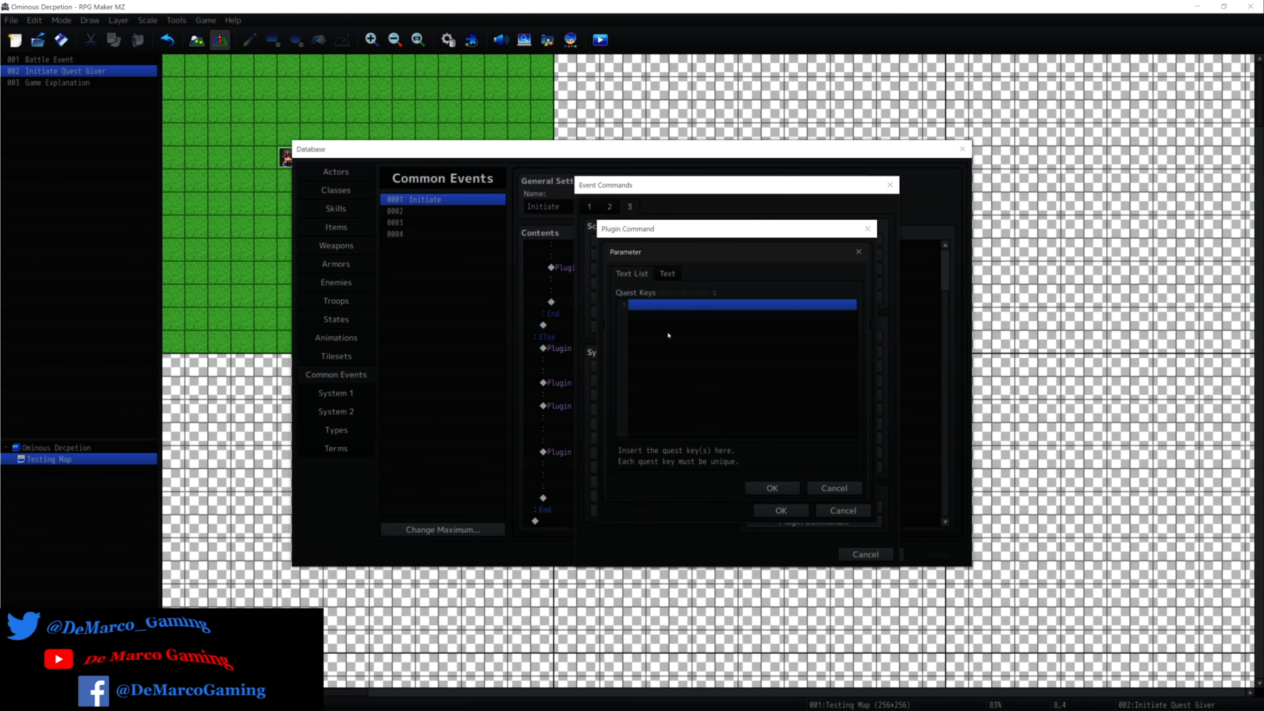
{"action": "left_click", "coordinate": [831, 488]}
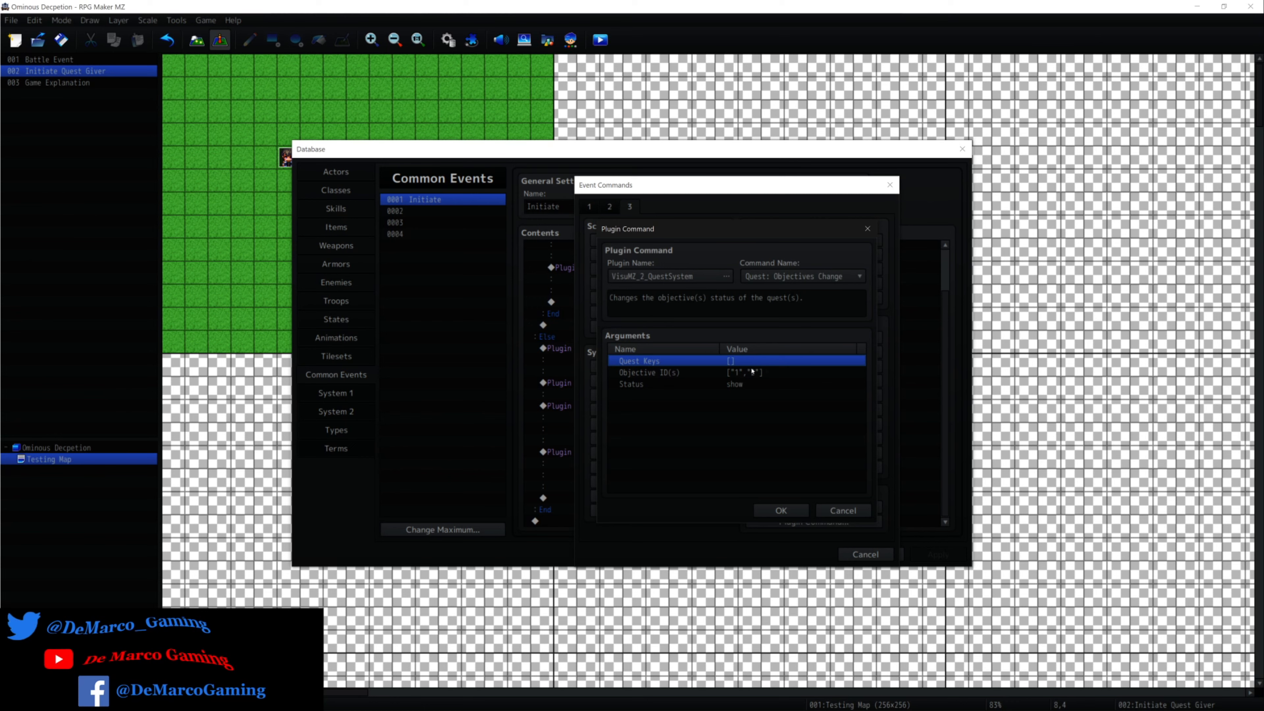
Review the Status options of Quest: Objectives Change, try Complete Objective(s), and discard the choice.
{"action": "double_click", "coordinate": [751, 386]}
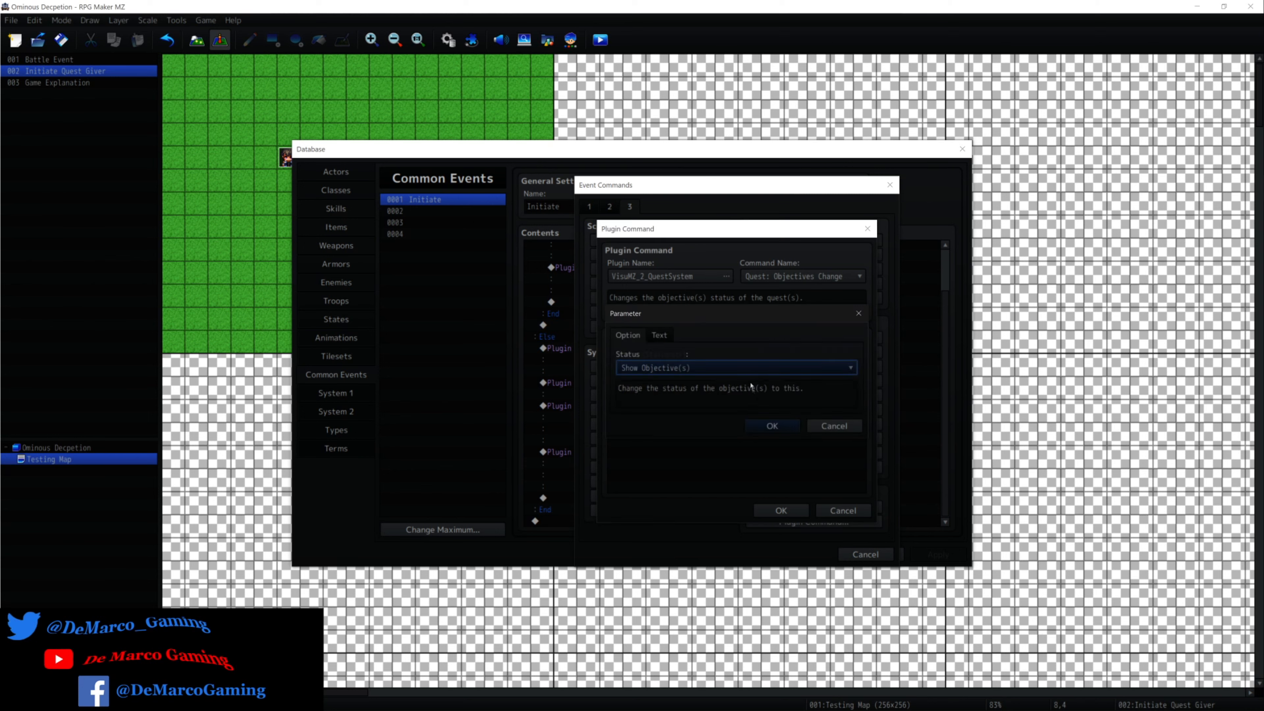
{"action": "left_click", "coordinate": [744, 368]}
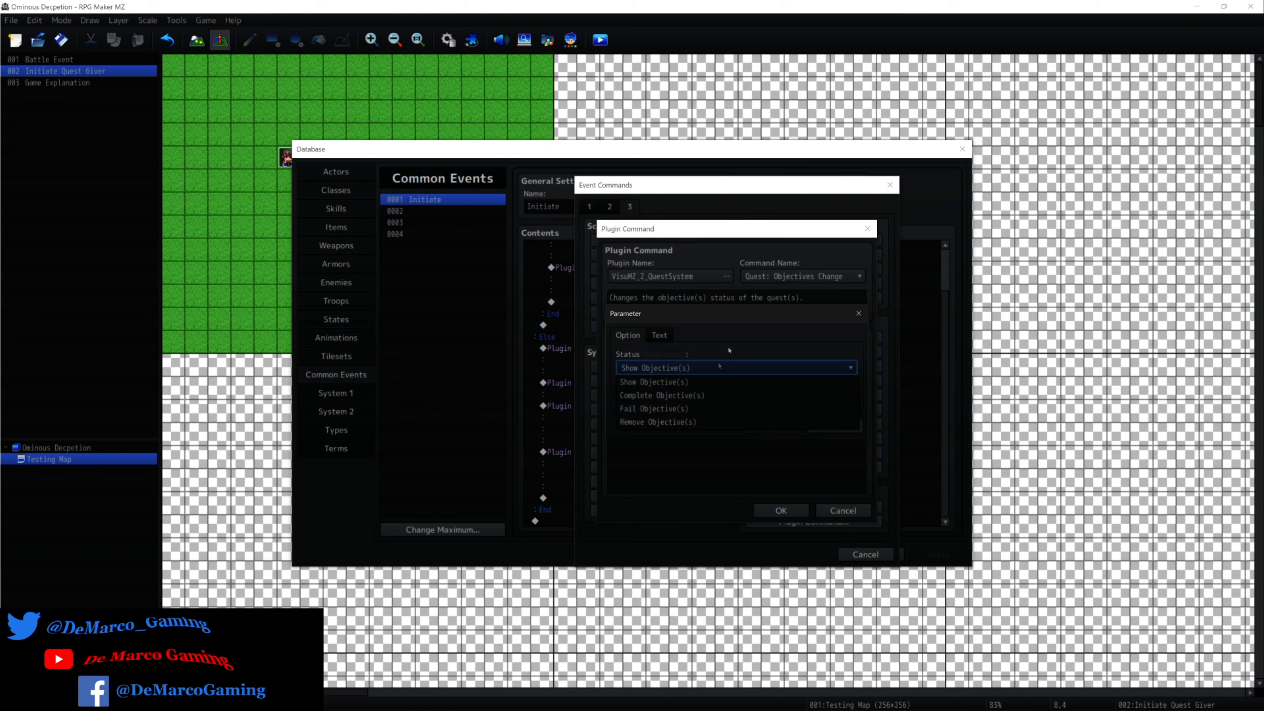
{"action": "left_click", "coordinate": [714, 395]}
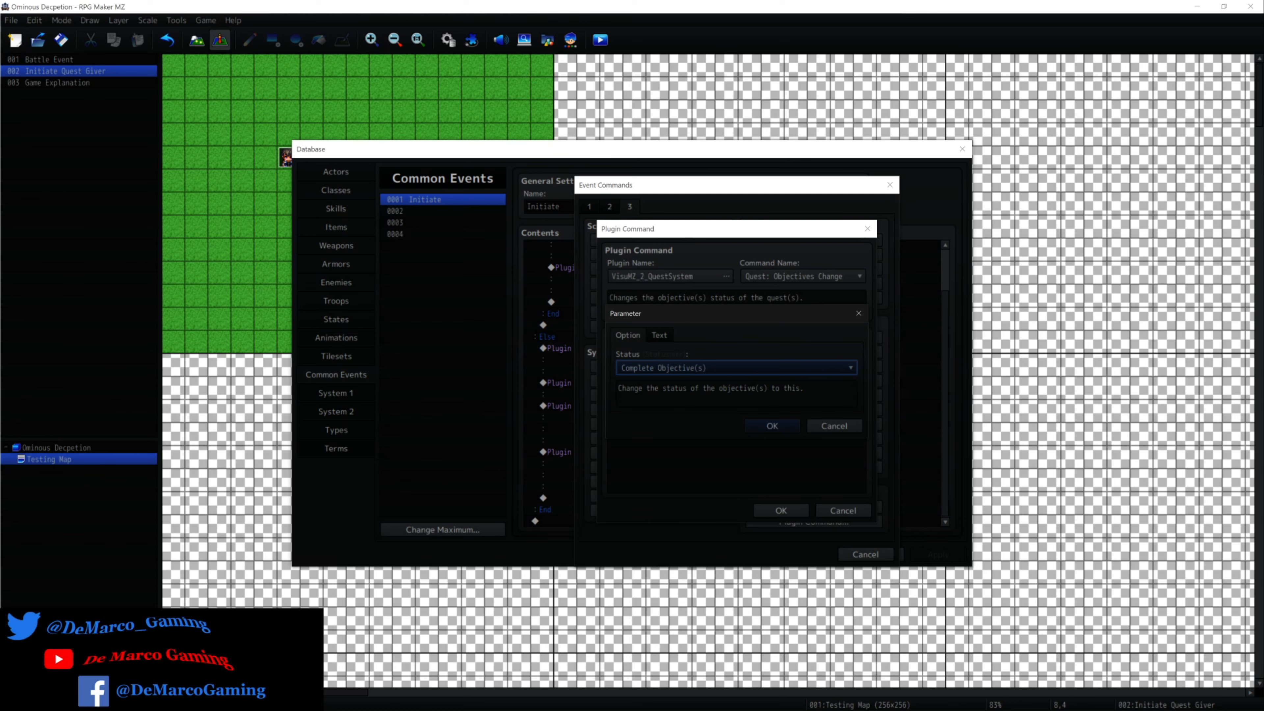
{"action": "mouse_move", "coordinate": [1260, 362]}
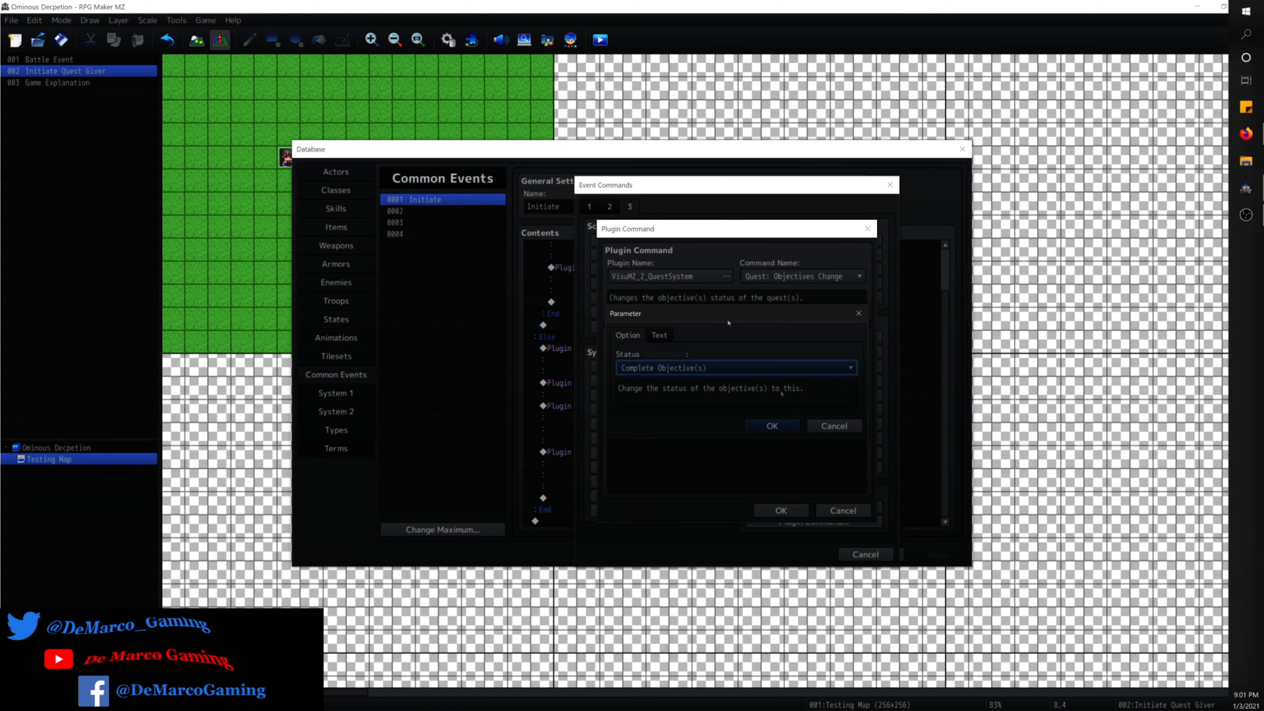
{"action": "left_click", "coordinate": [835, 425]}
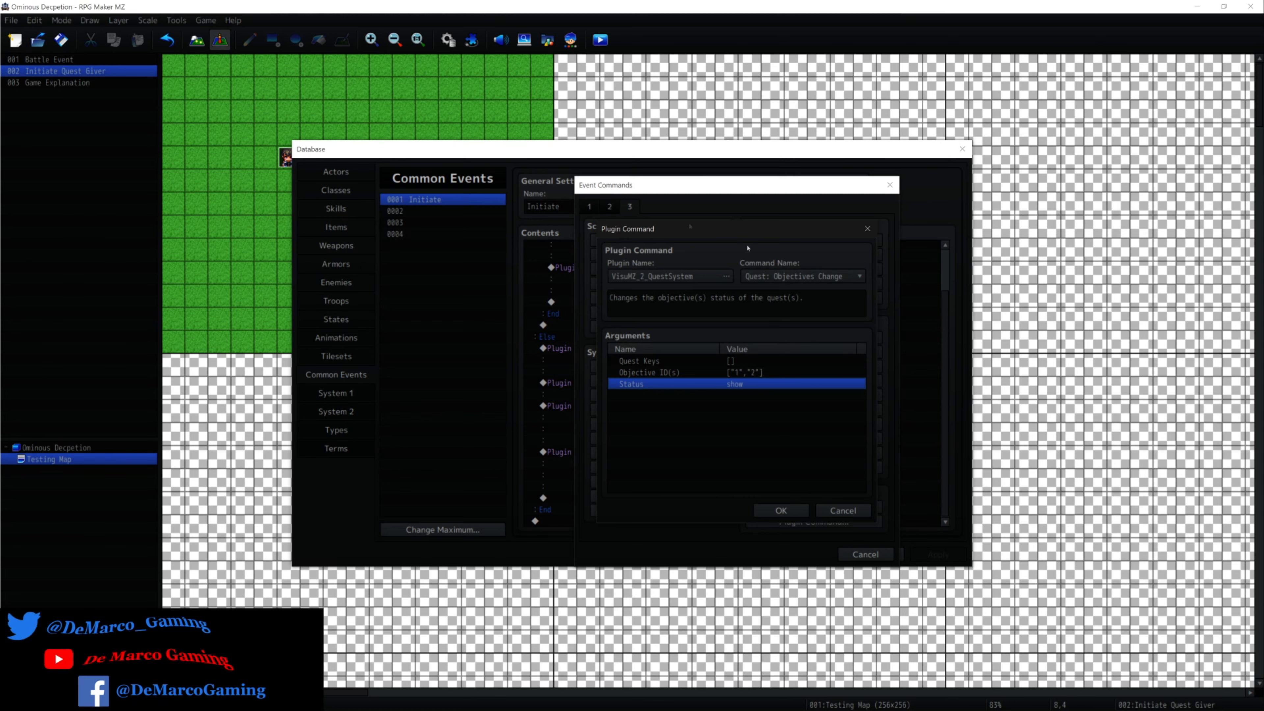
Review the remaining QuestSystem commands and discard the new plugin command without adding it to the Initiate common event.
{"action": "left_click", "coordinate": [834, 274]}
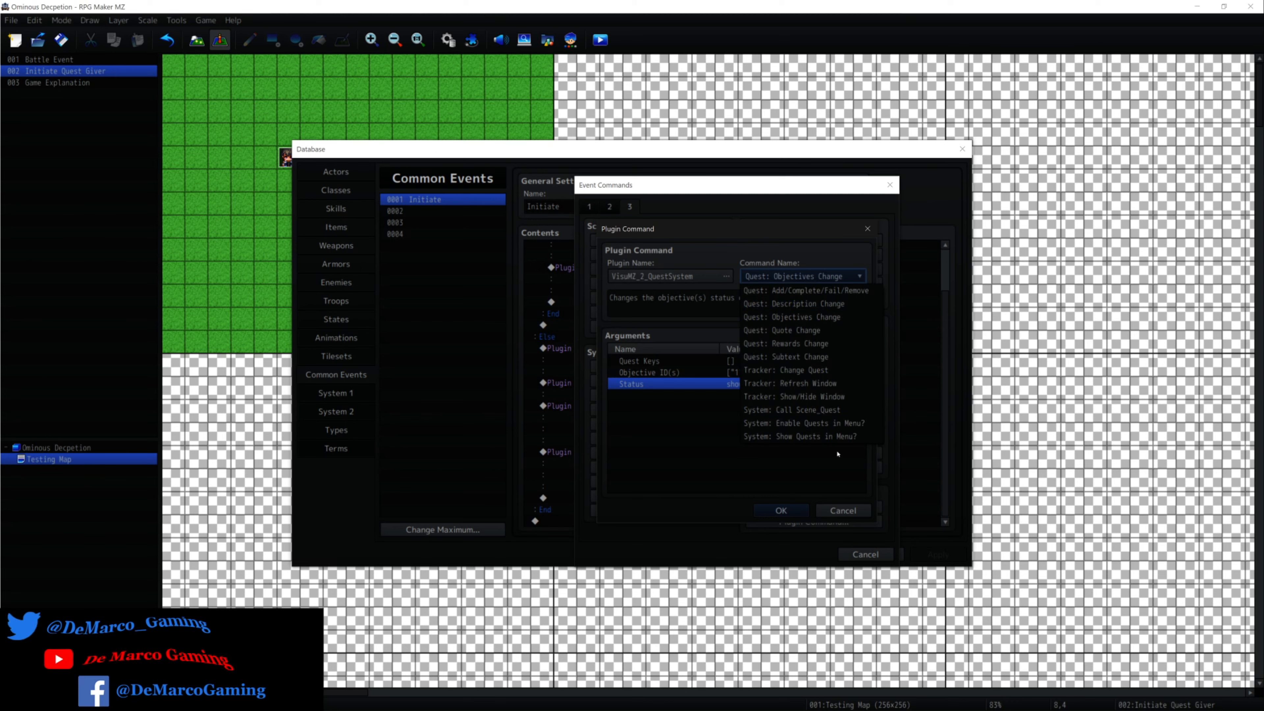
{"action": "left_click", "coordinate": [704, 367]}
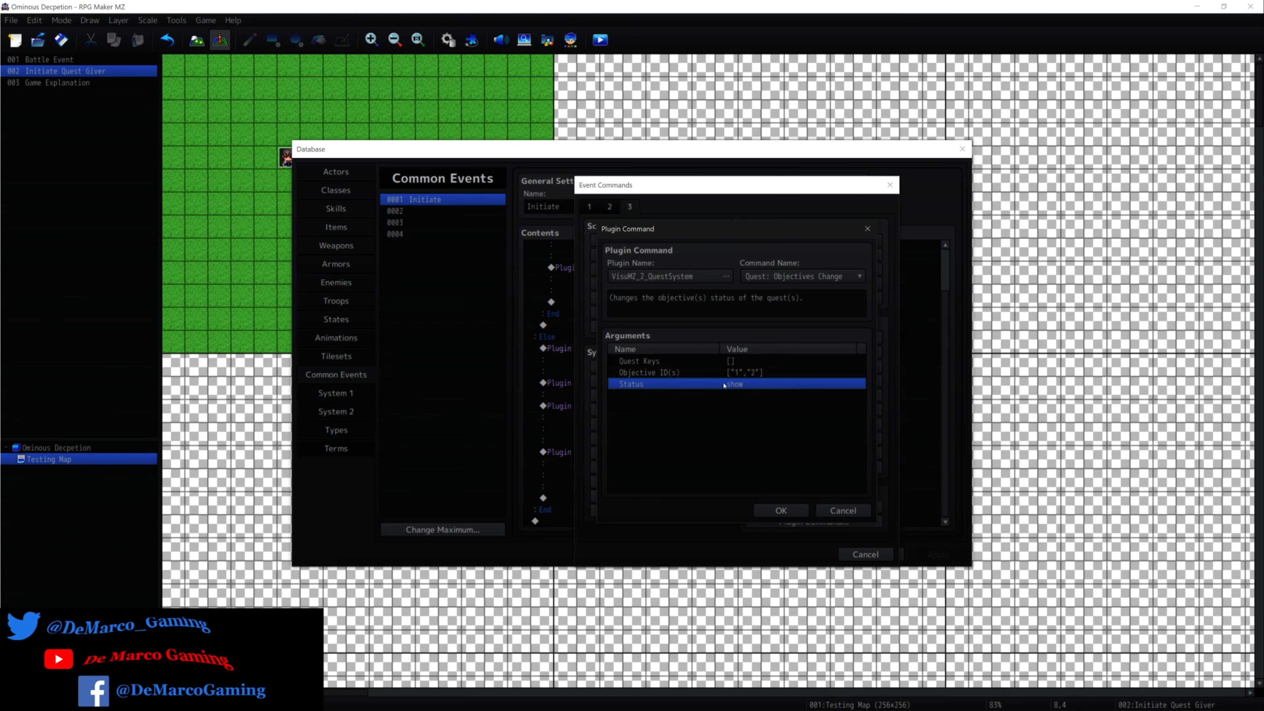
{"action": "left_click", "coordinate": [844, 513]}
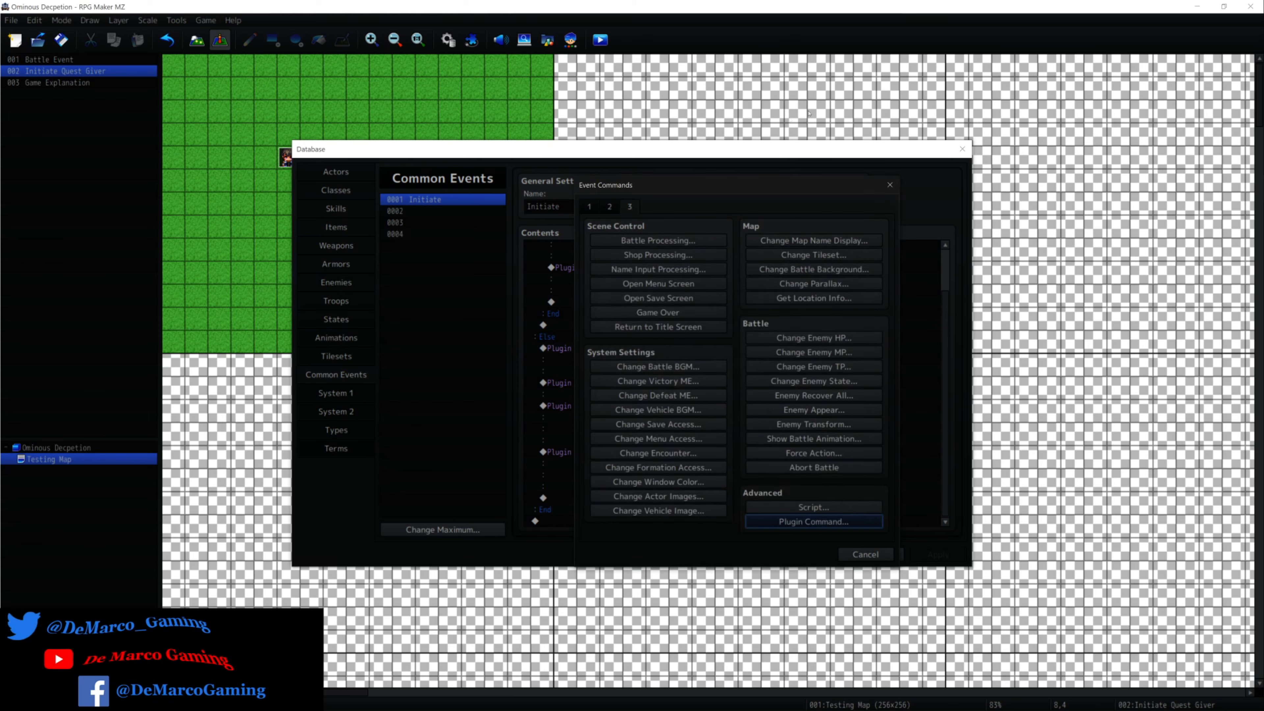
{"action": "left_click", "coordinate": [889, 184]}
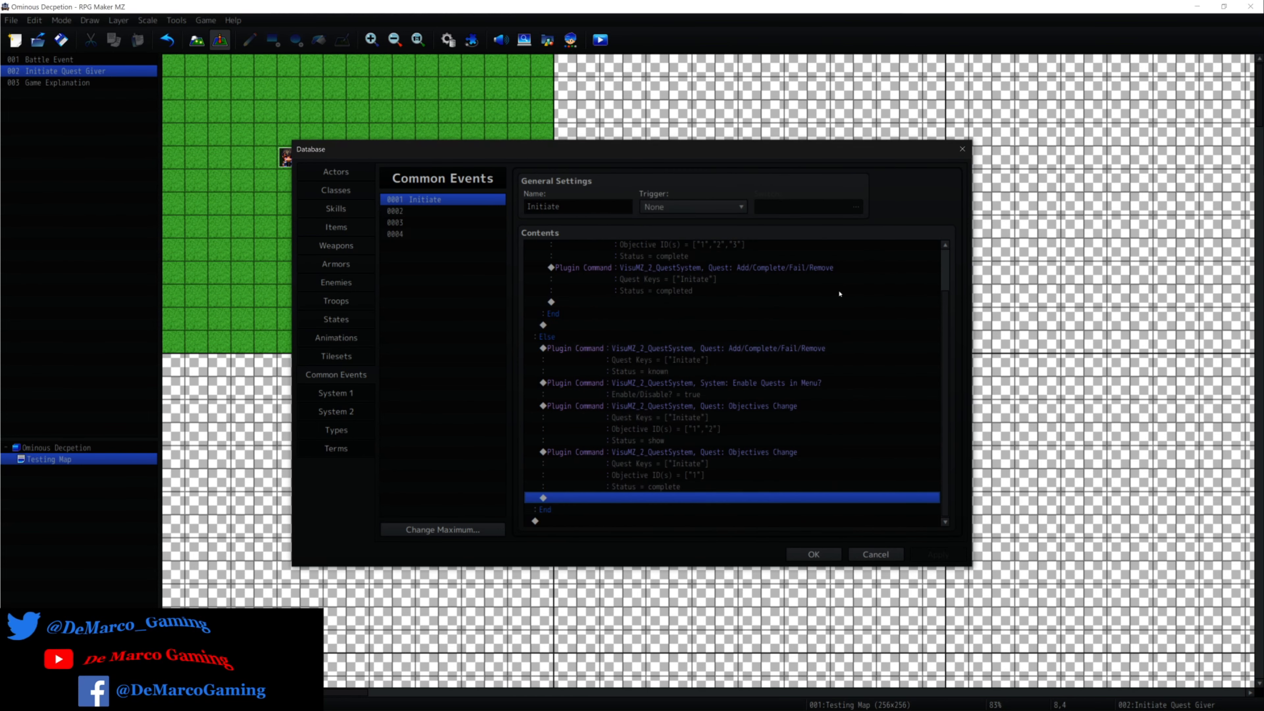
Accept the Database settings and launch a playtest of the game, saving the project changes.
{"action": "left_click", "coordinate": [813, 554]}
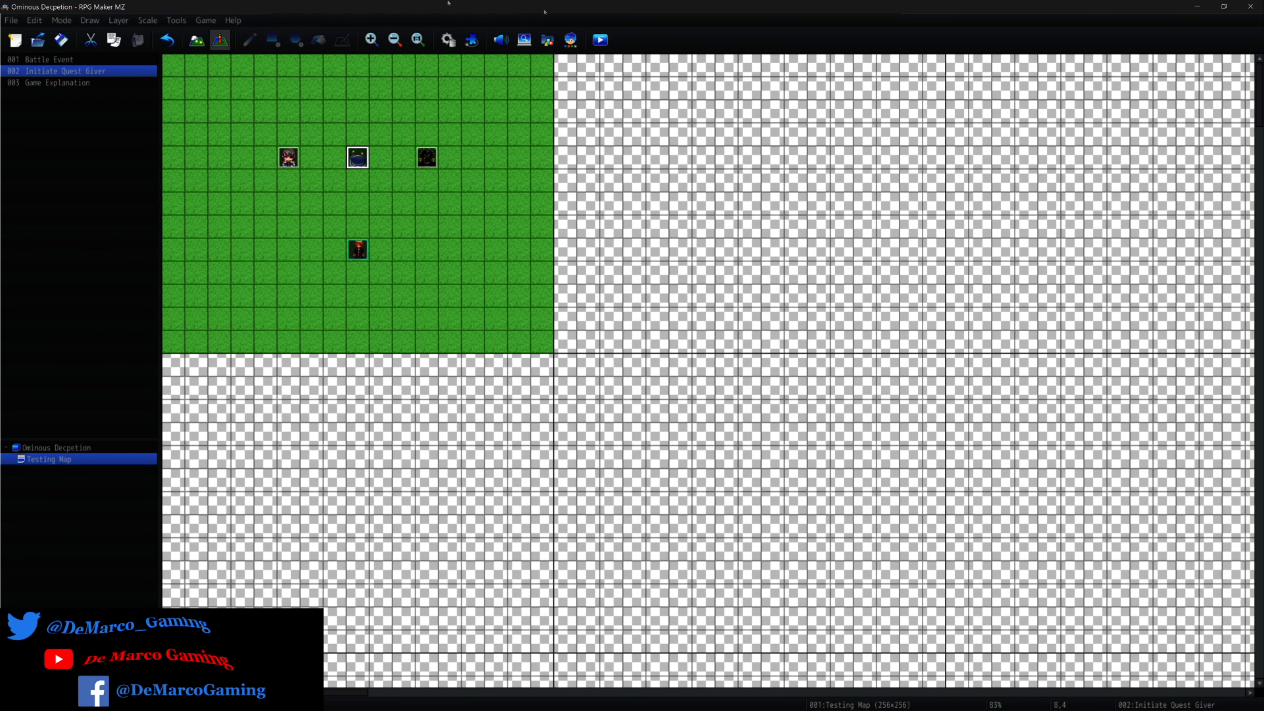
{"action": "left_click", "coordinate": [600, 40]}
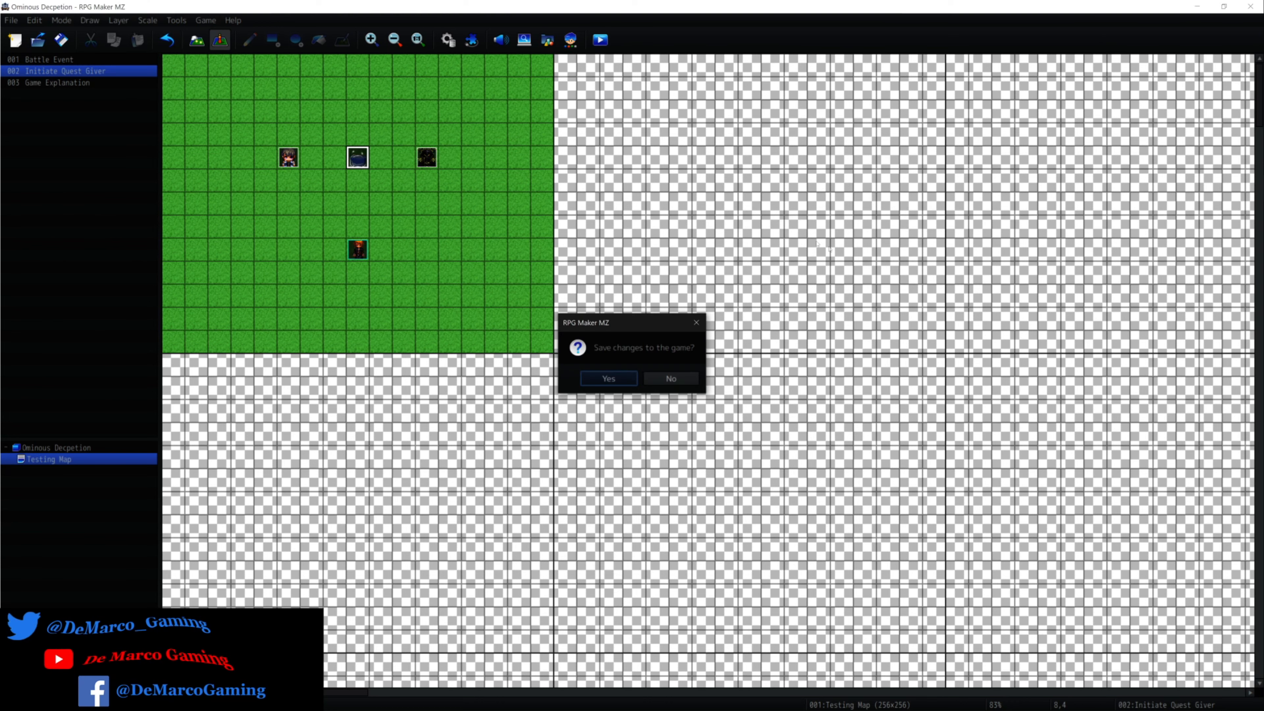
{"action": "left_click", "coordinate": [602, 379]}
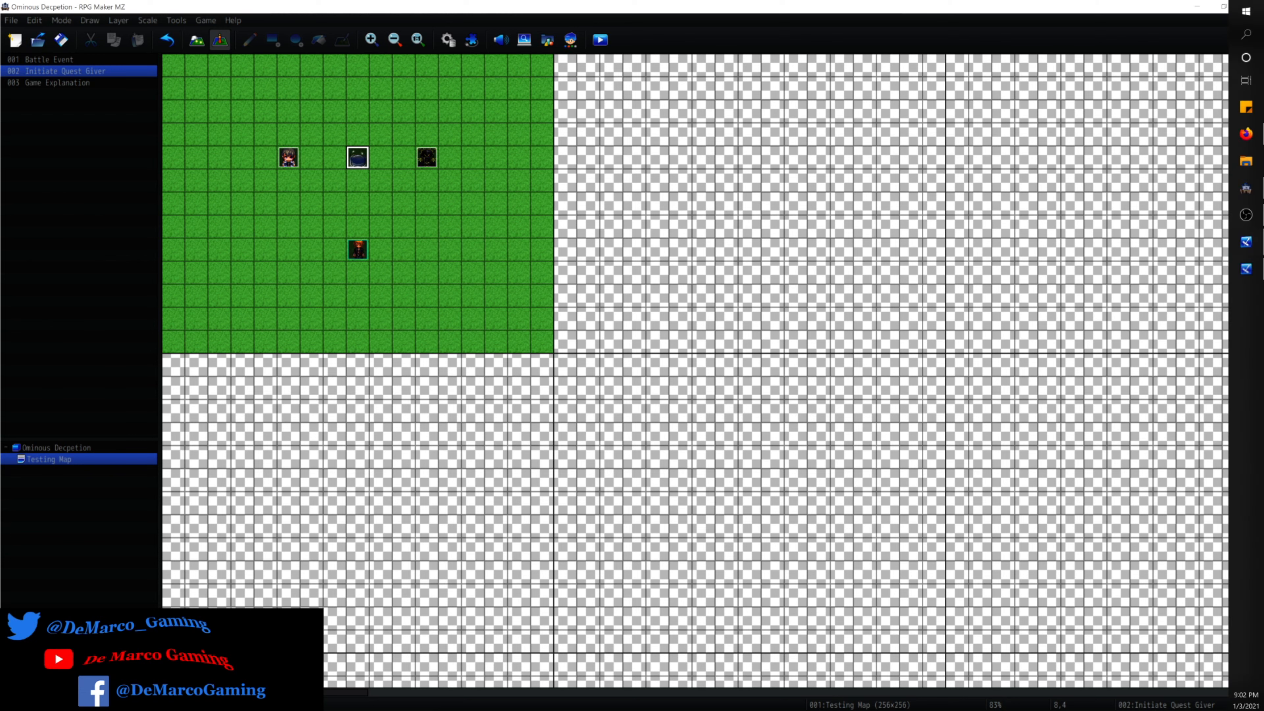
{"action": "left_click", "coordinate": [93, 3]}
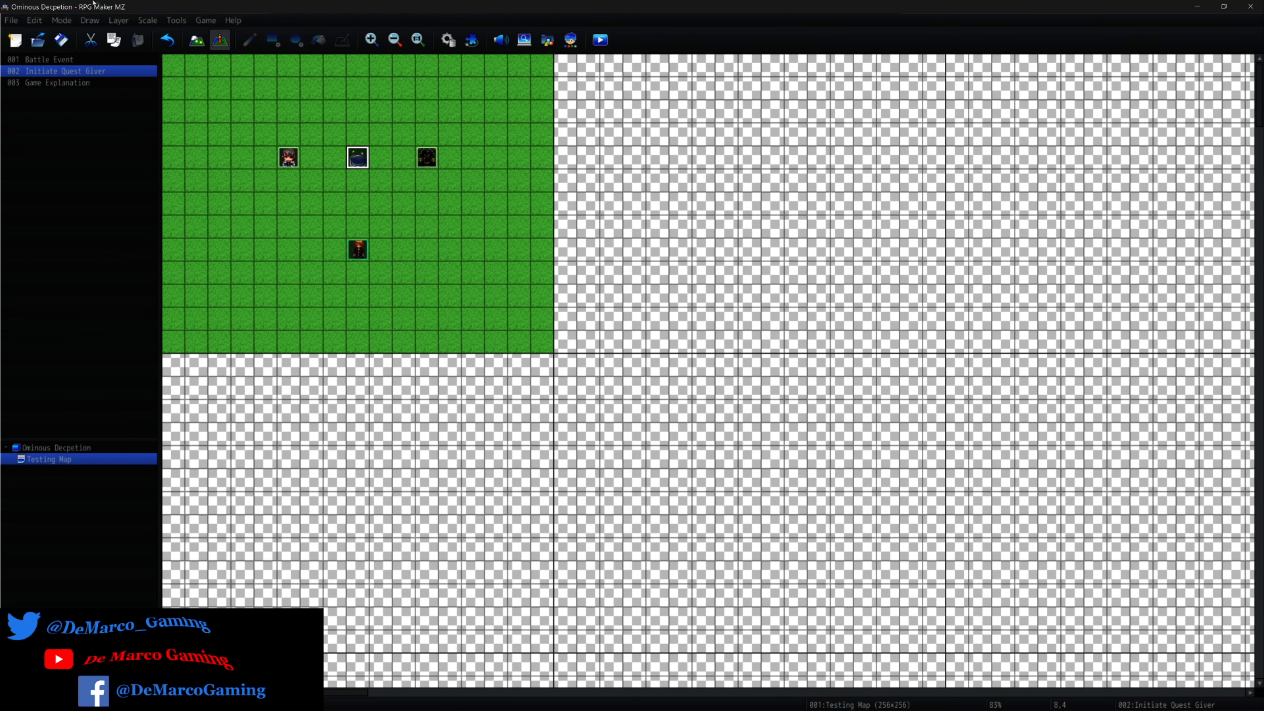
{"action": "left_click", "coordinate": [601, 35]}
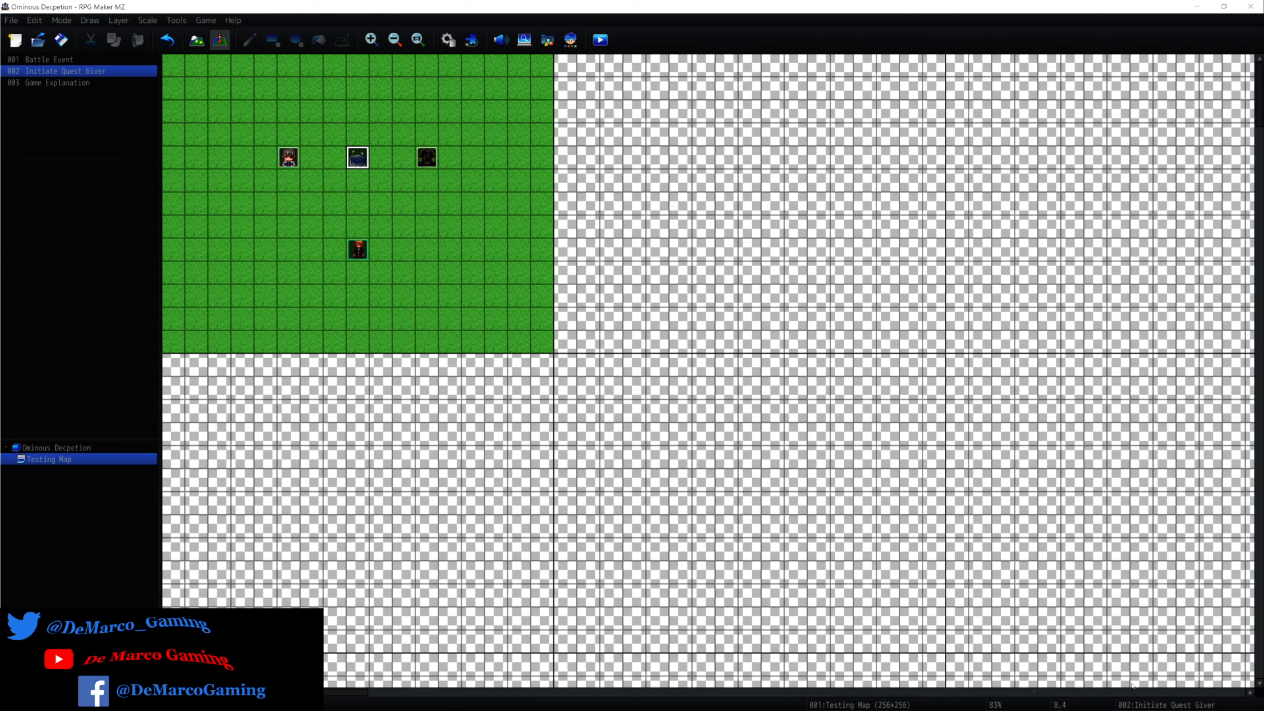
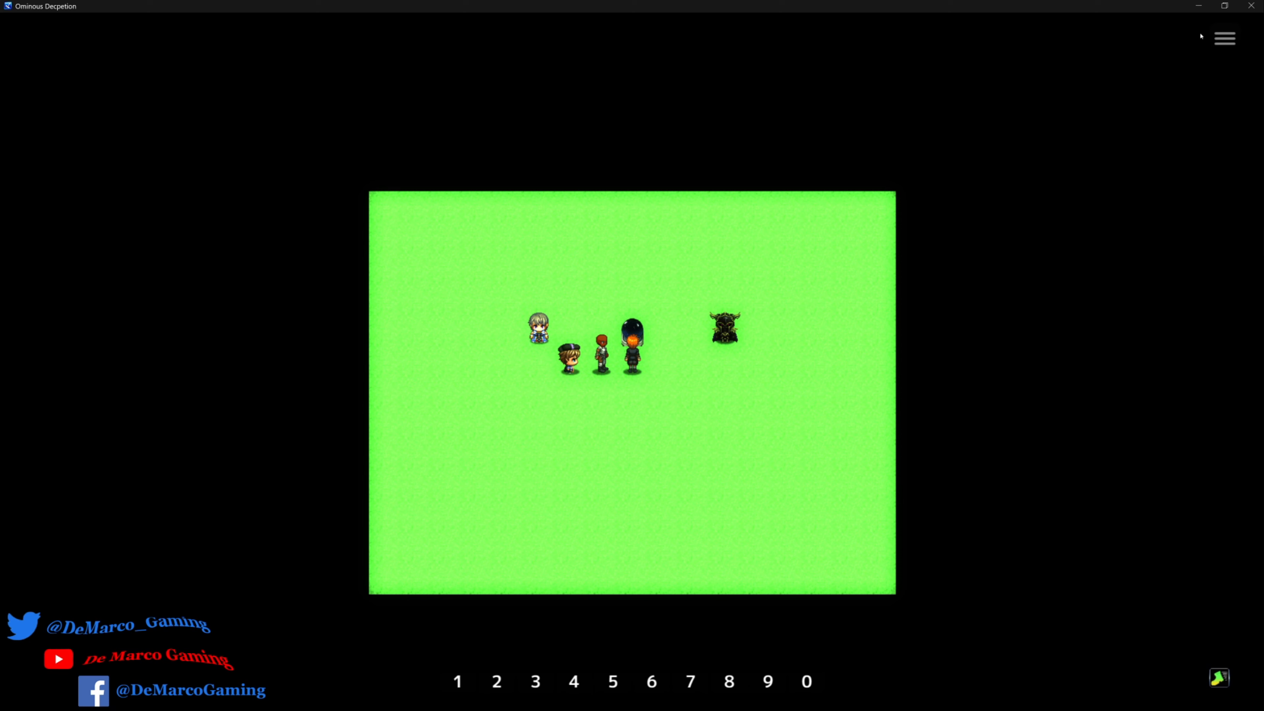
End the playtest and review all three pages of the Initiate Quest Giver event, leaving the event unchanged.
{"action": "left_click", "coordinate": [1253, 5]}
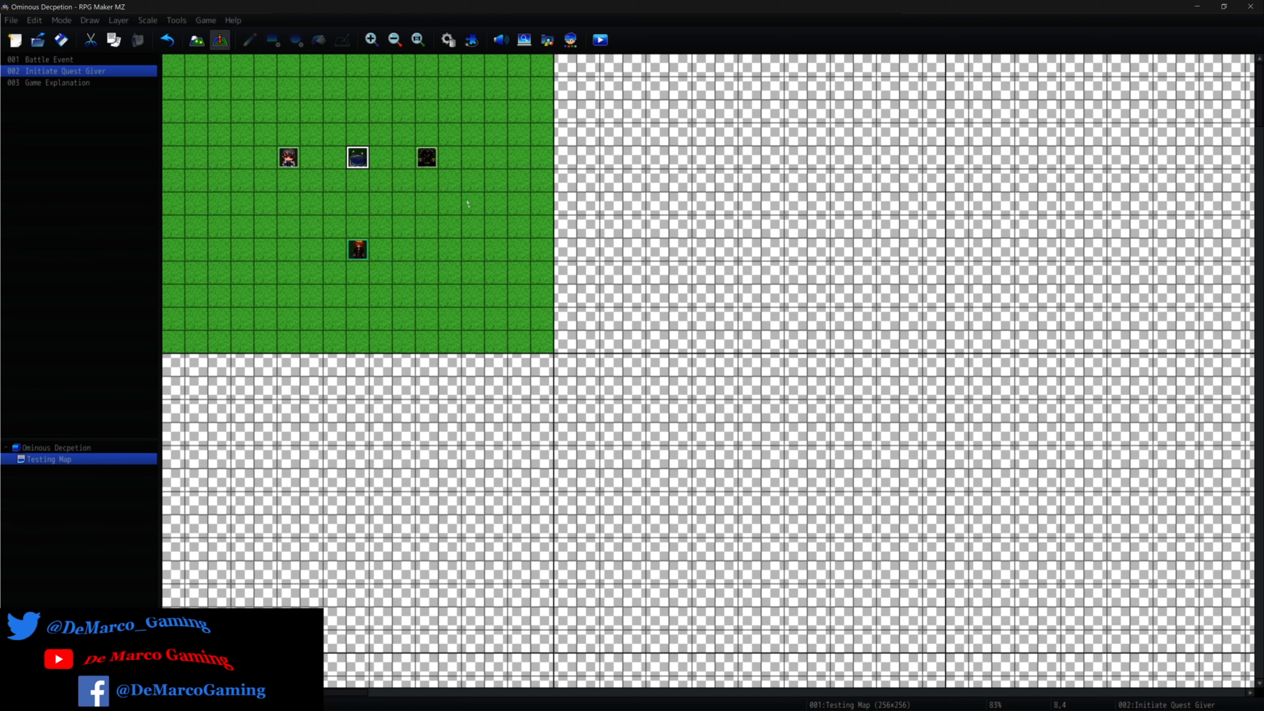
{"action": "right_click", "coordinate": [352, 159]}
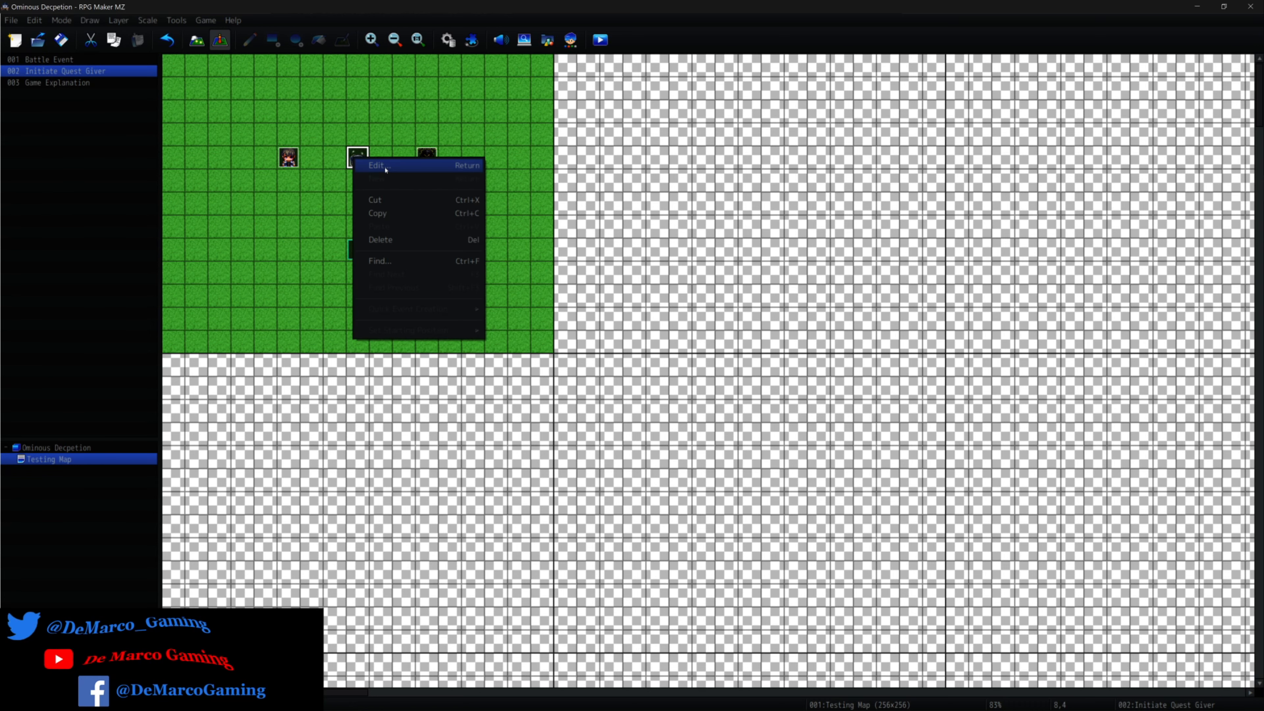
{"action": "left_click", "coordinate": [398, 172]}
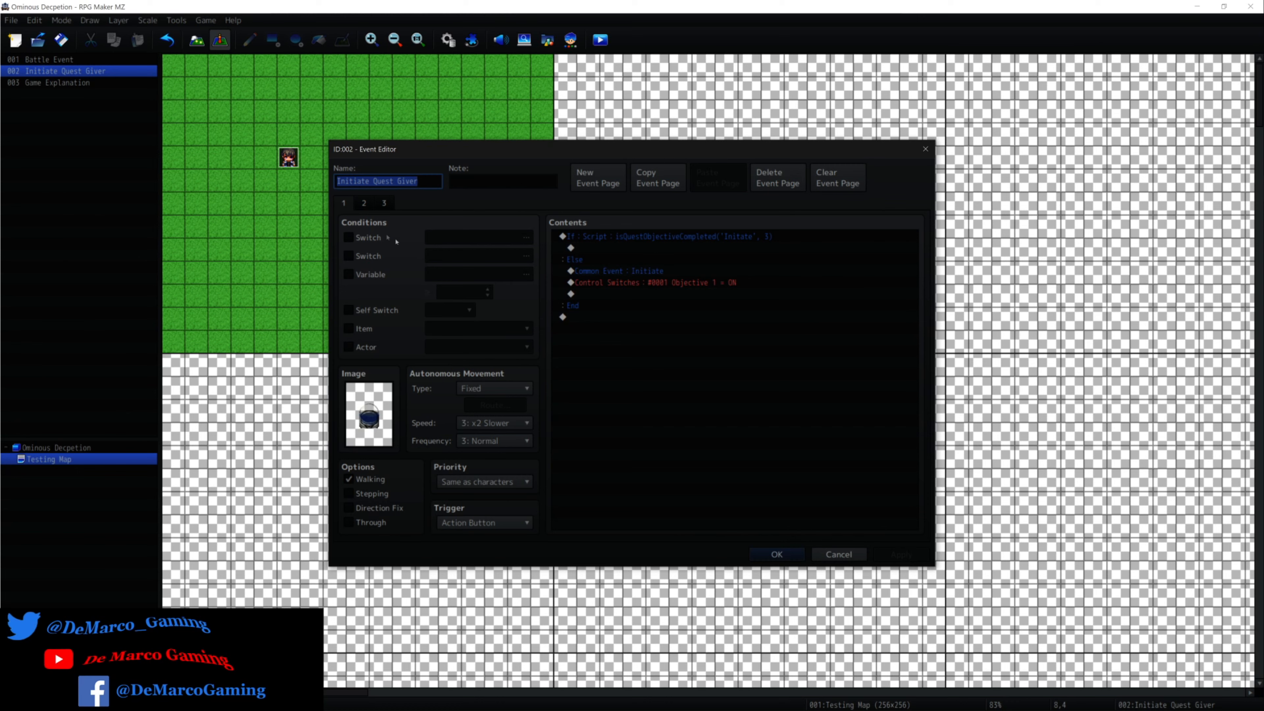
{"action": "left_click", "coordinate": [363, 204]}
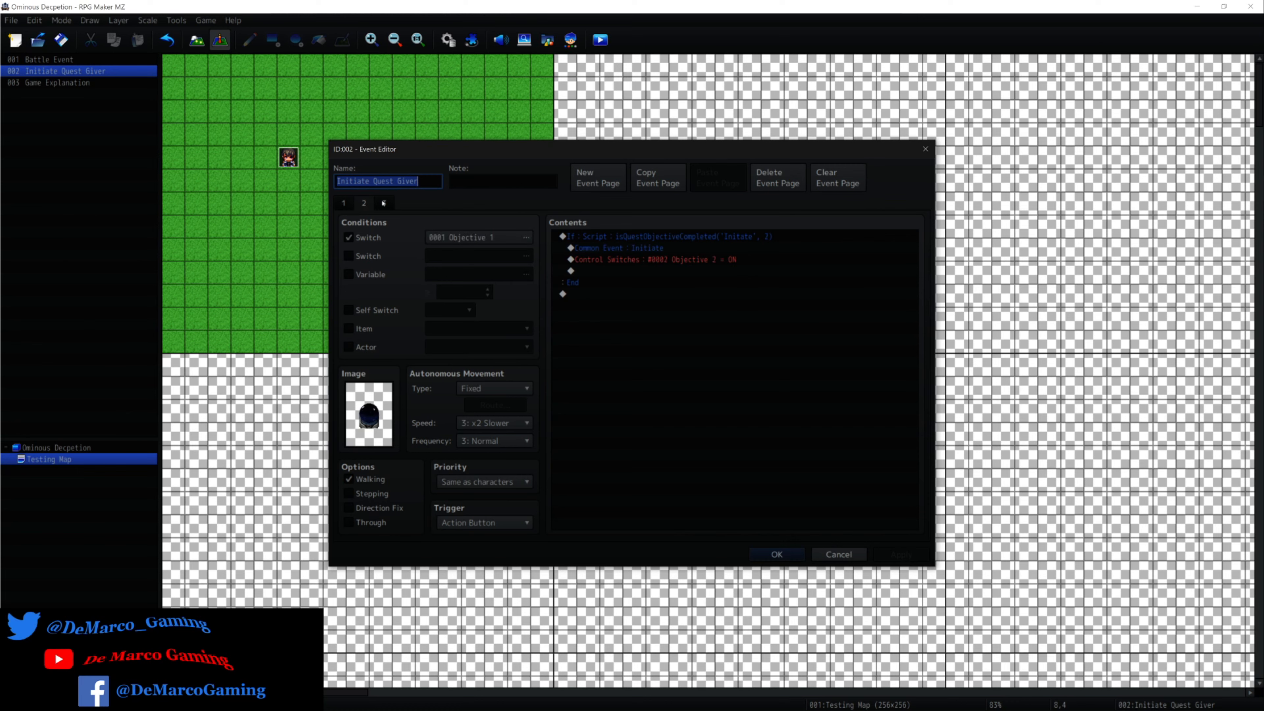
{"action": "left_click", "coordinate": [384, 203]}
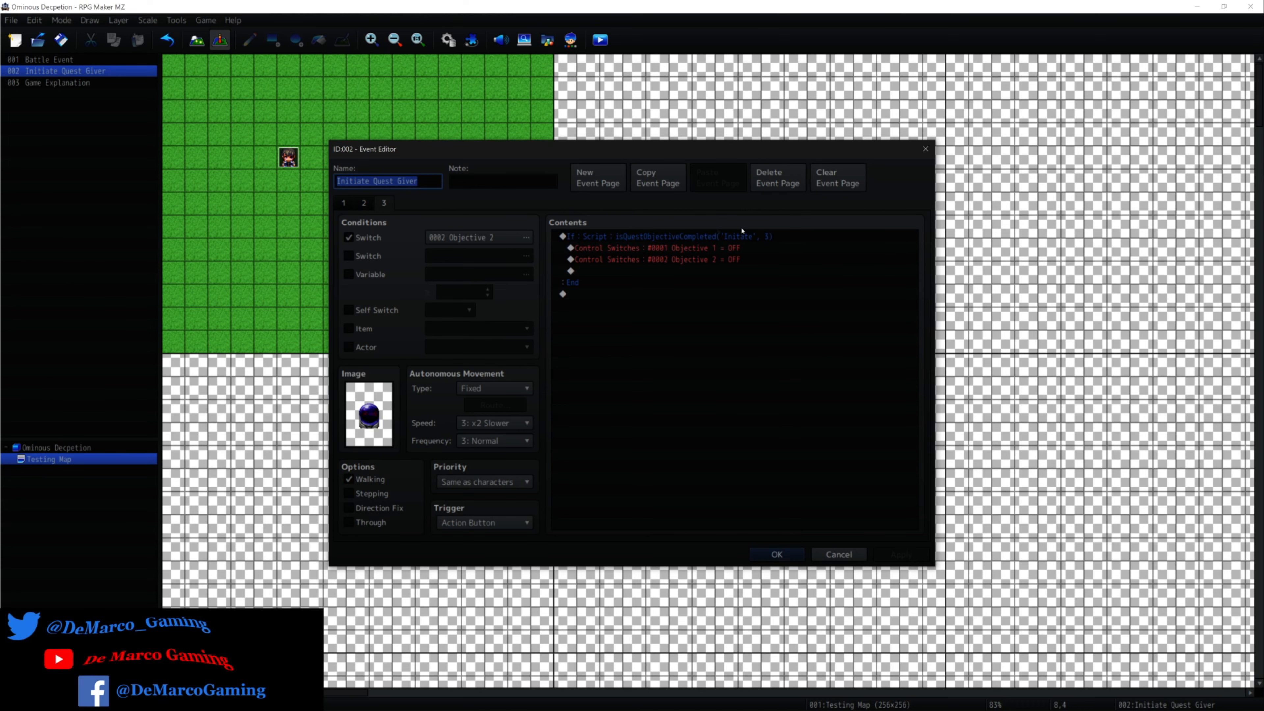
{"action": "left_click", "coordinate": [743, 238]}
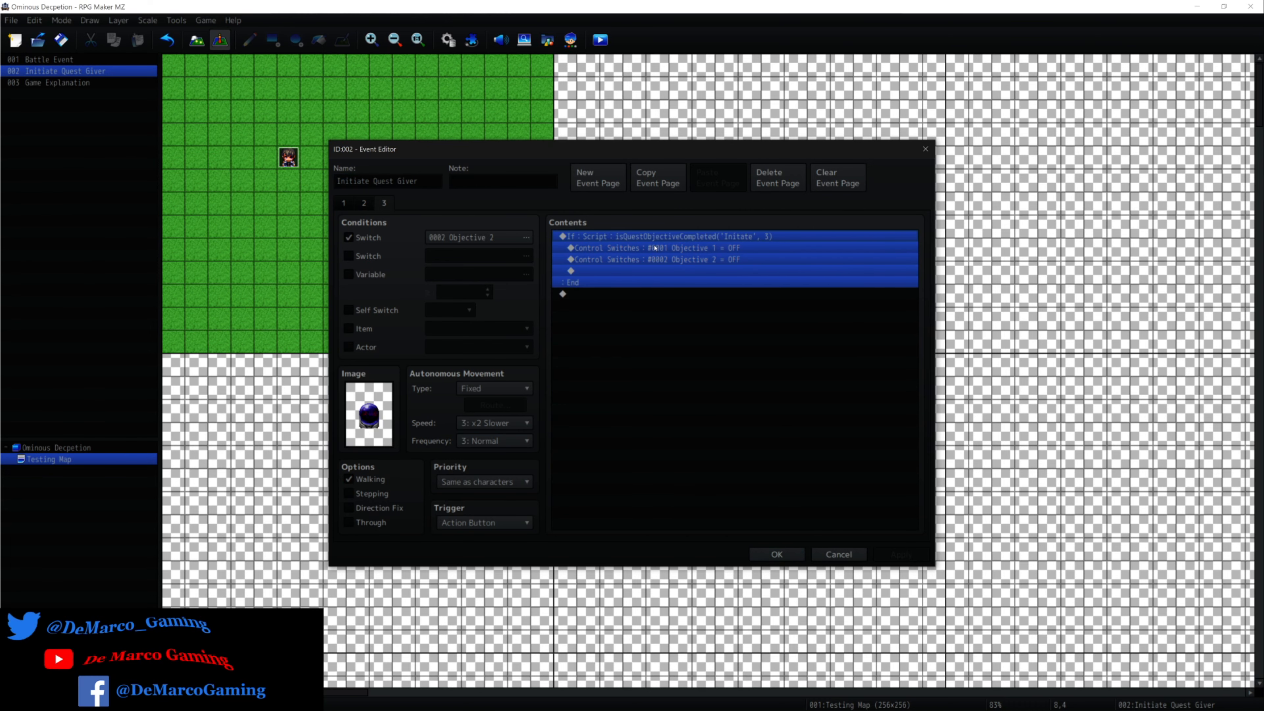
{"action": "left_click", "coordinate": [839, 554]}
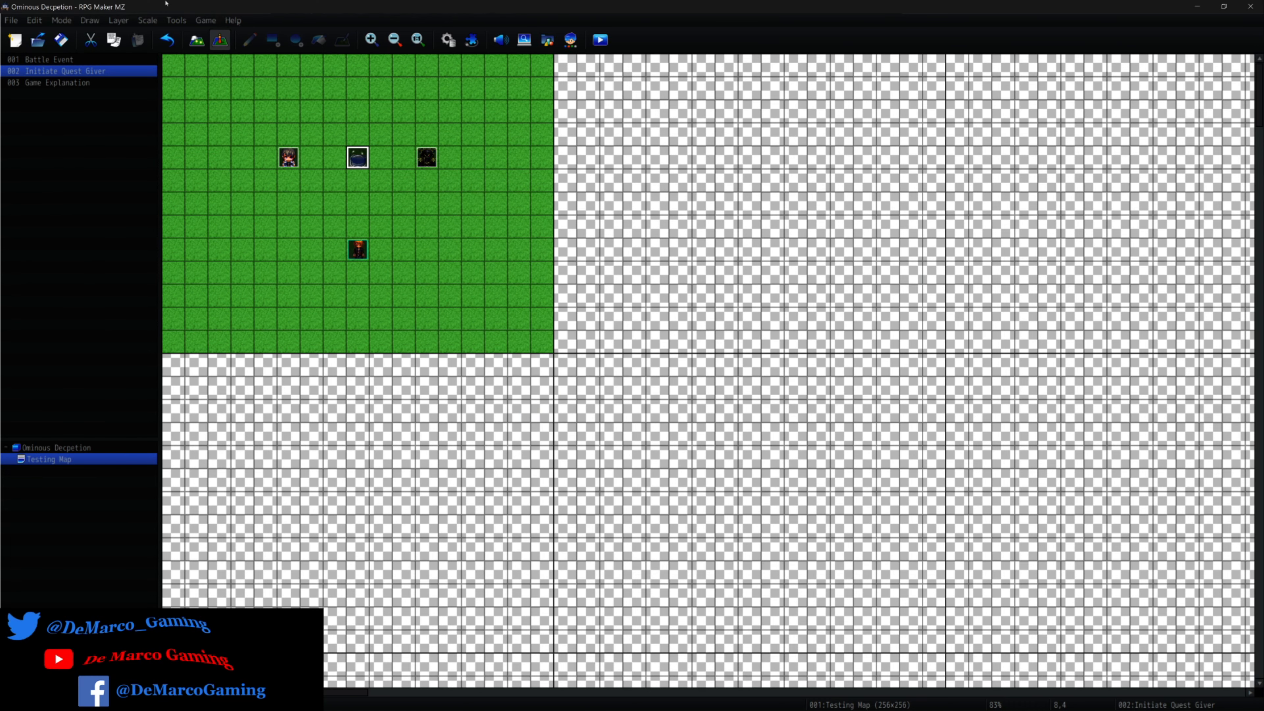
Review the QuestSystem plugin commands and objective conditions of the Initiate common event in the Database.
{"action": "left_click", "coordinate": [450, 44]}
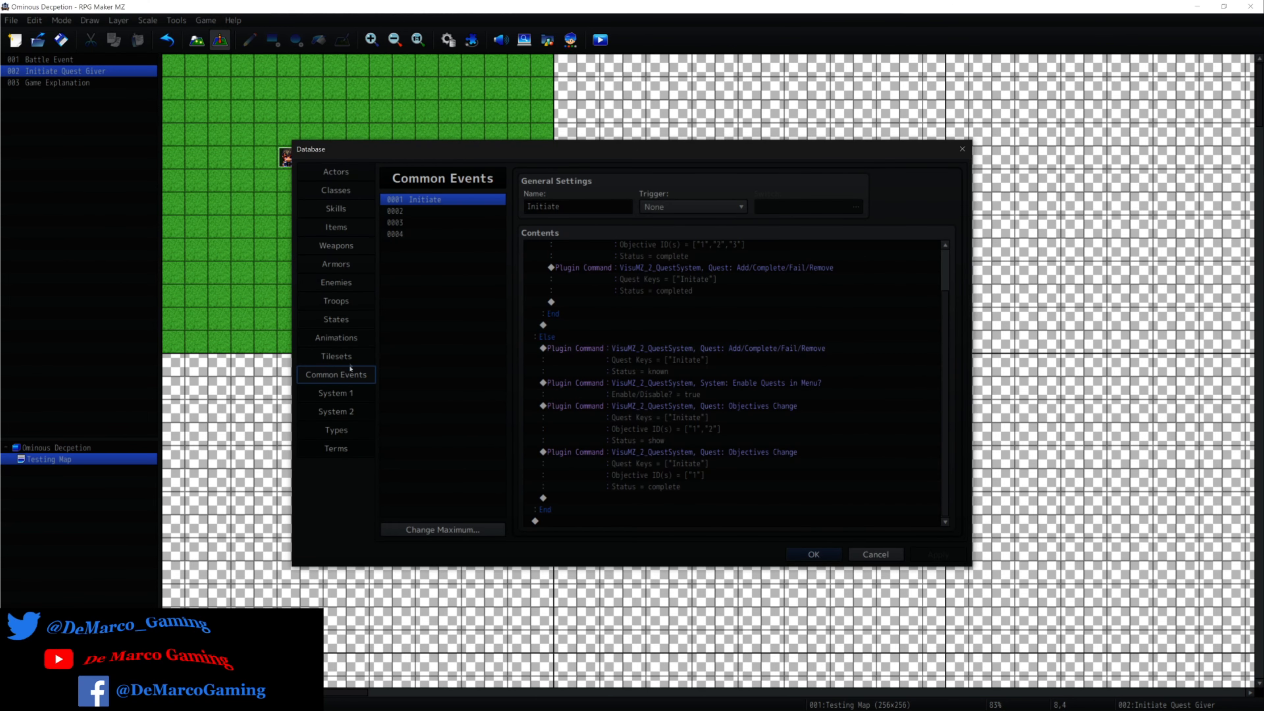
{"action": "left_click", "coordinate": [813, 440]}
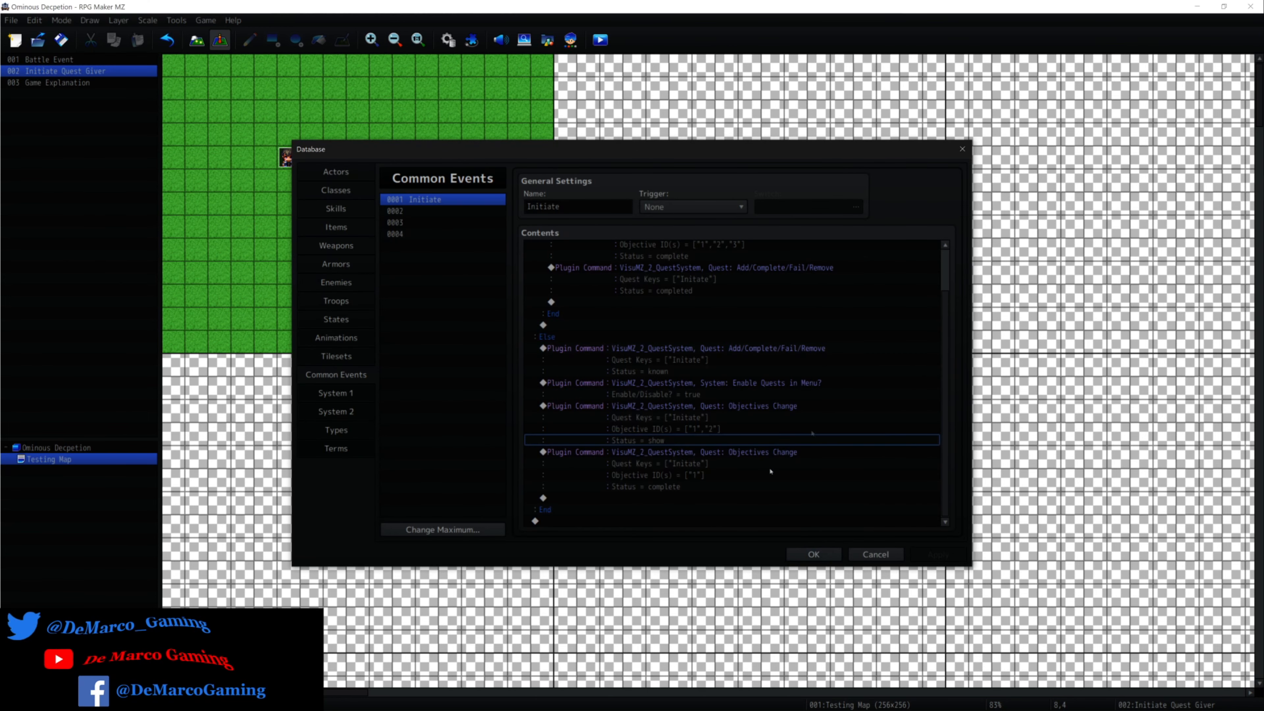
{"action": "left_click", "coordinate": [660, 486]}
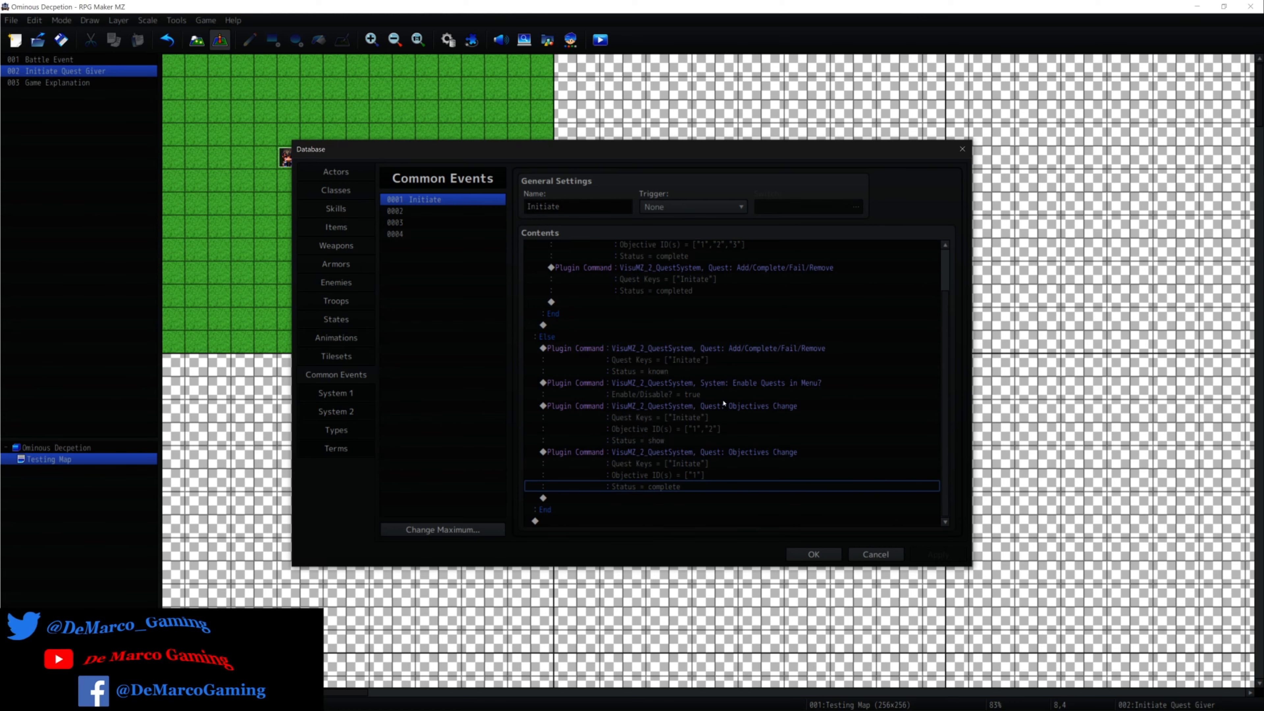
{"action": "scroll", "coordinate": [724, 403], "scroll_direction": "up", "scroll_amount": 2}
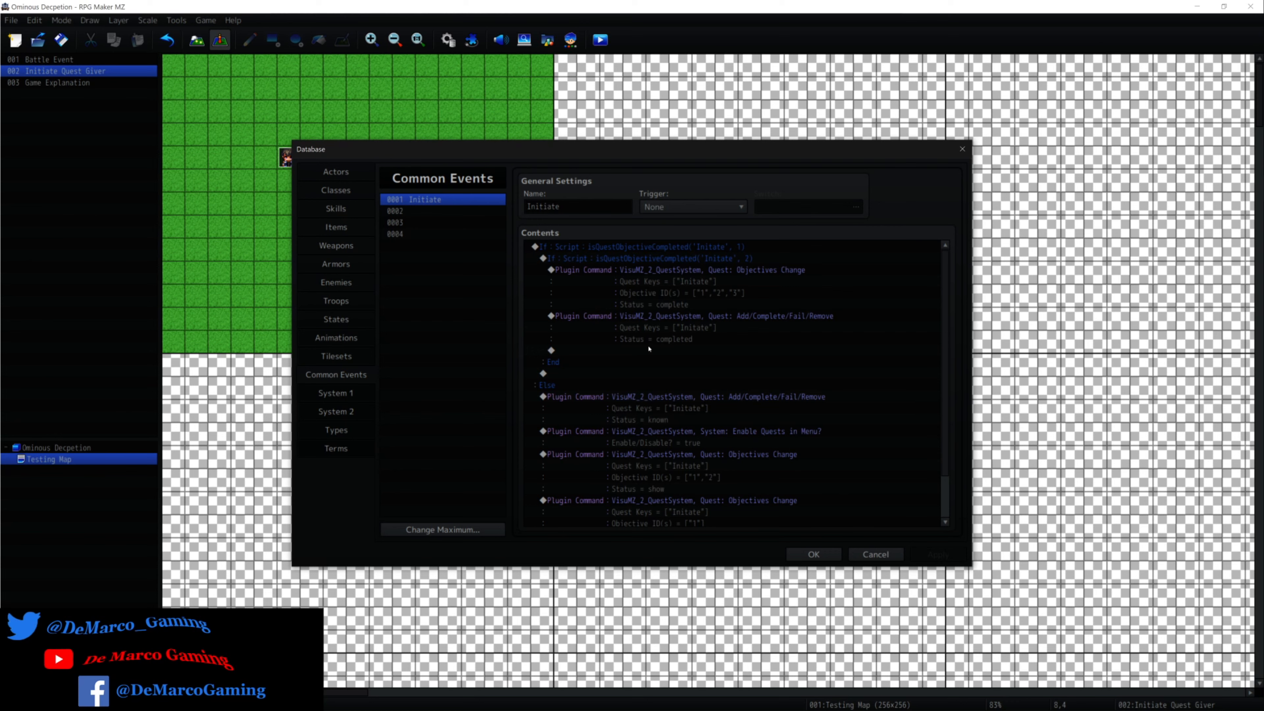
Add a Change Gold command increasing gold by a constant 200 after the quest-completed plugin command in the Initiate common event.
{"action": "left_click", "coordinate": [648, 349]}
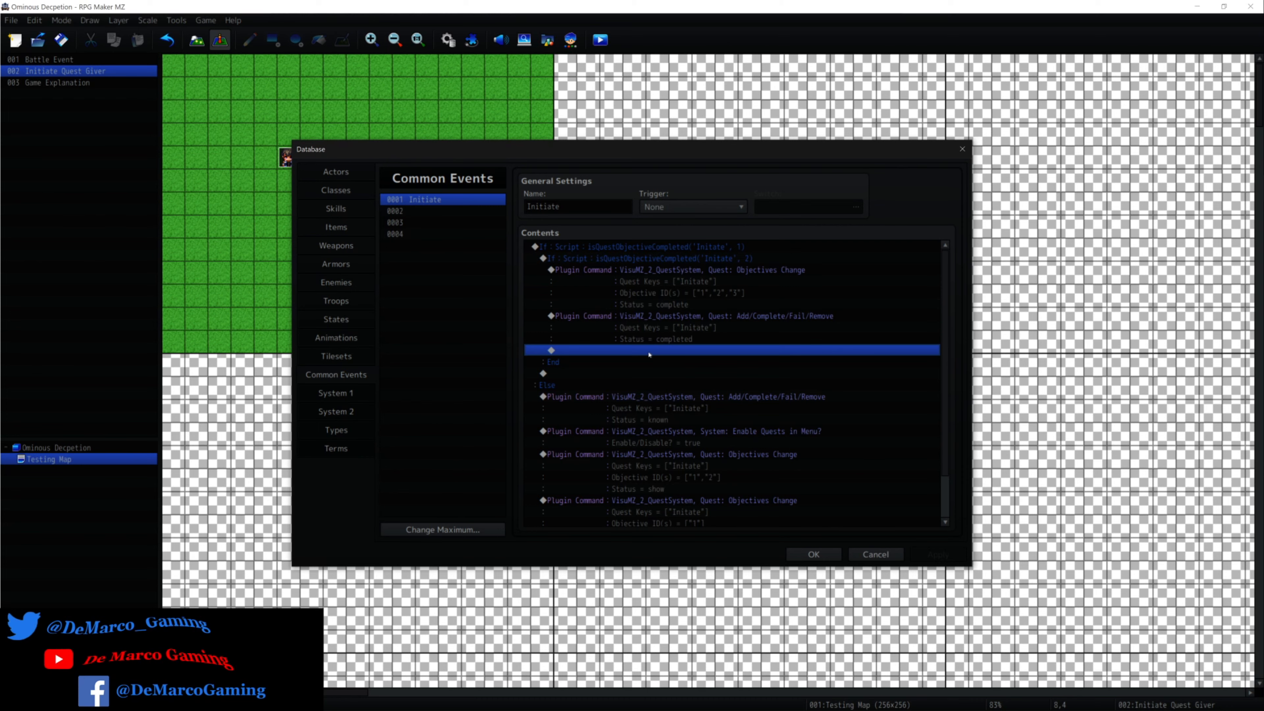
{"action": "double_click", "coordinate": [649, 351]}
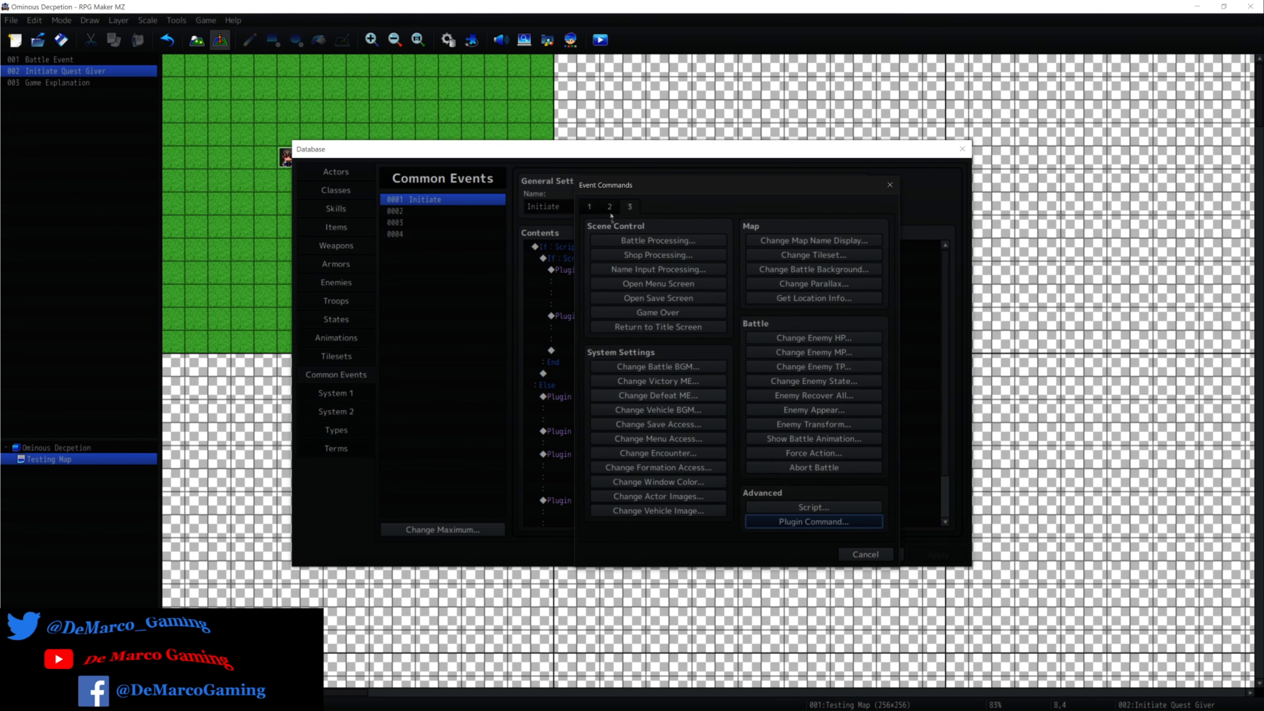
{"action": "left_click", "coordinate": [591, 207]}
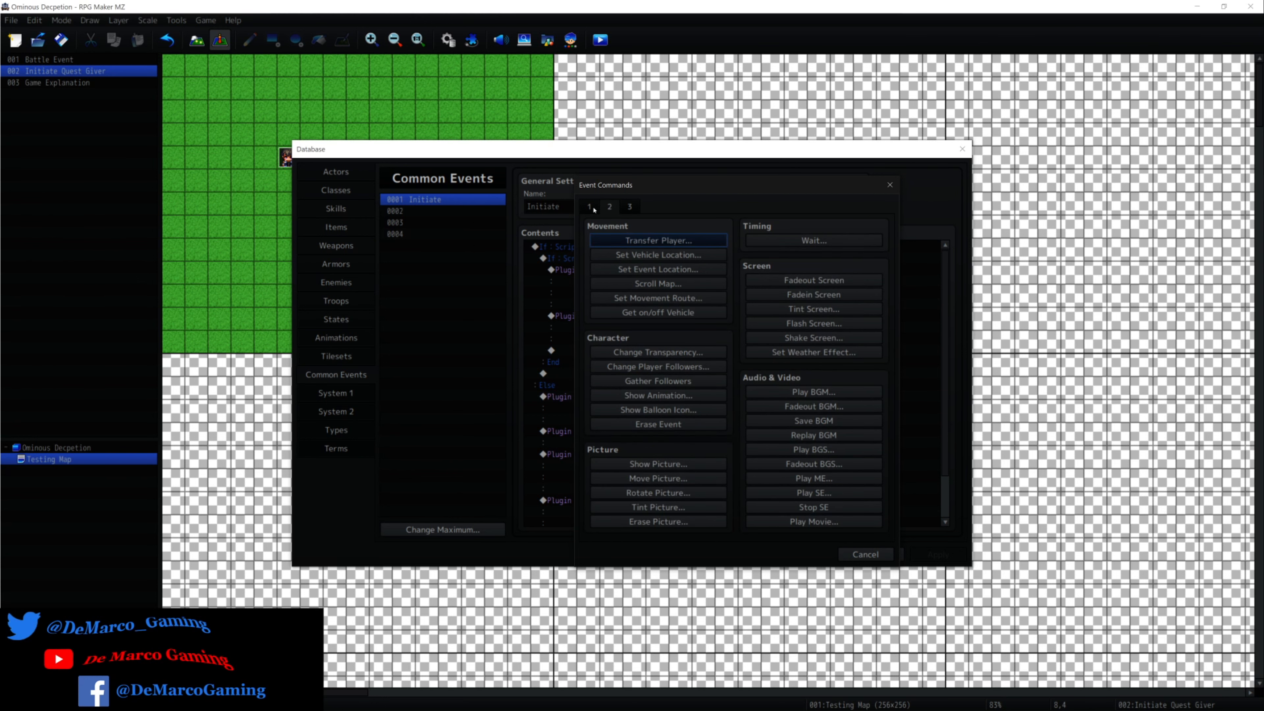
{"action": "left_click", "coordinate": [591, 207]}
{"action": "left_click", "coordinate": [832, 240]}
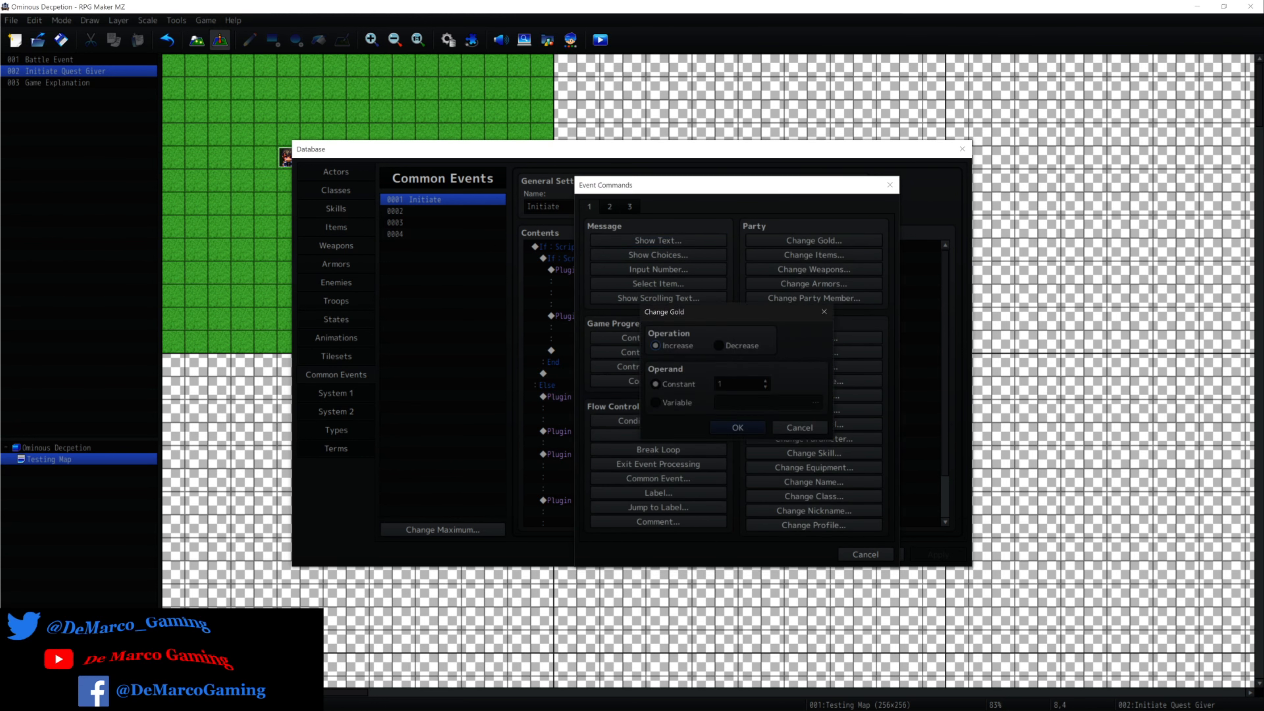
{"action": "double_click", "coordinate": [728, 383]}
{"action": "type", "text": "200"}
{"action": "left_click", "coordinate": [736, 429]}
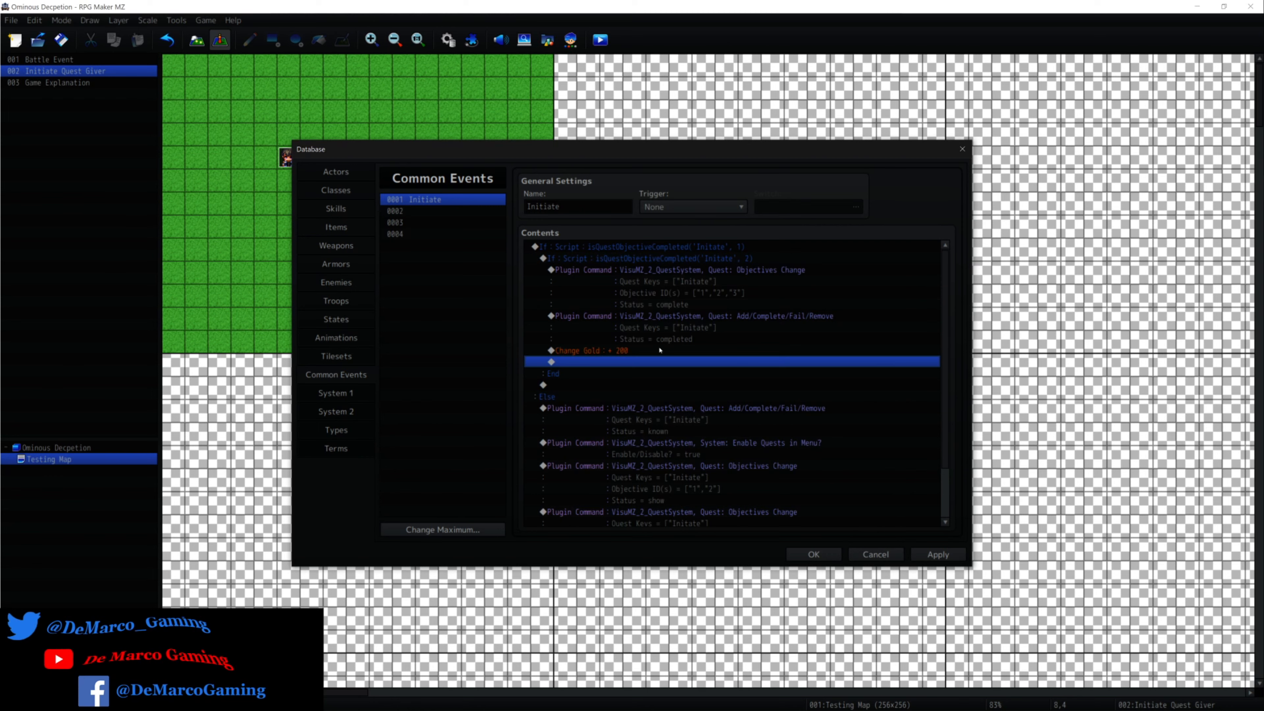
Examine the Variable operand and Decrease operation of another Change Gold command, and discard it without adding it.
{"action": "double_click", "coordinate": [660, 361]}
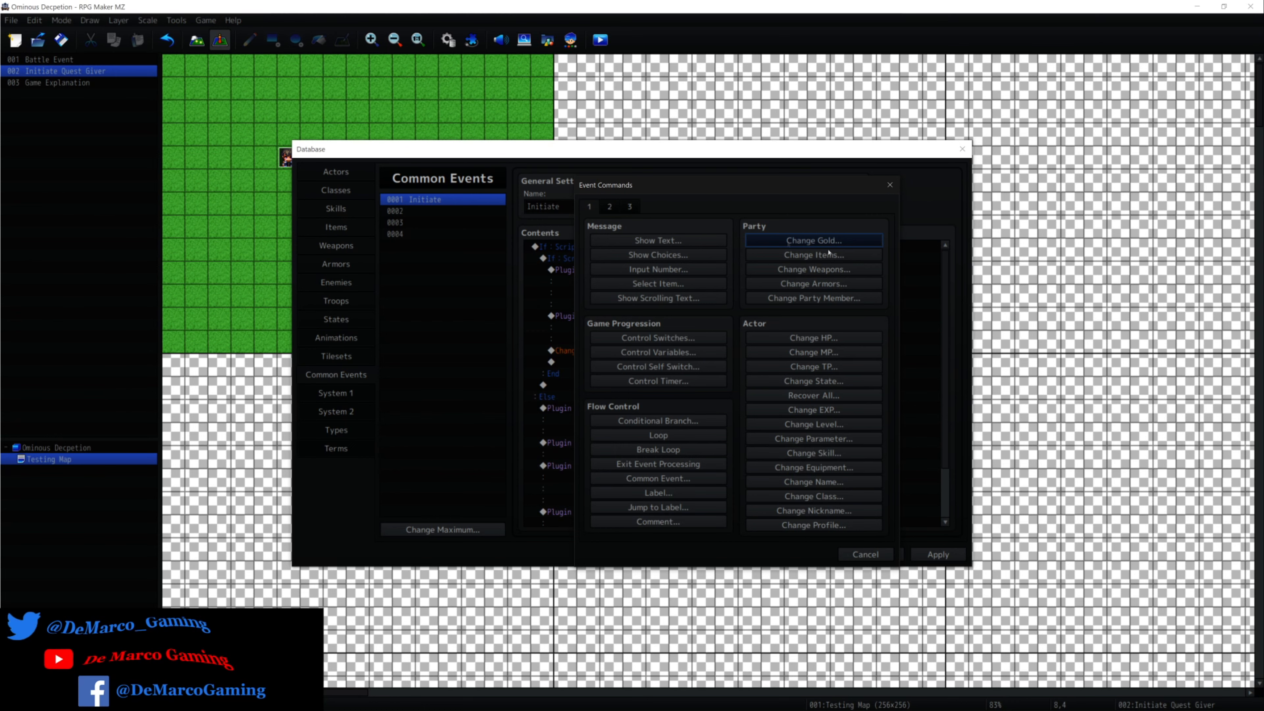
{"action": "left_click", "coordinate": [608, 208]}
{"action": "left_click", "coordinate": [608, 207]}
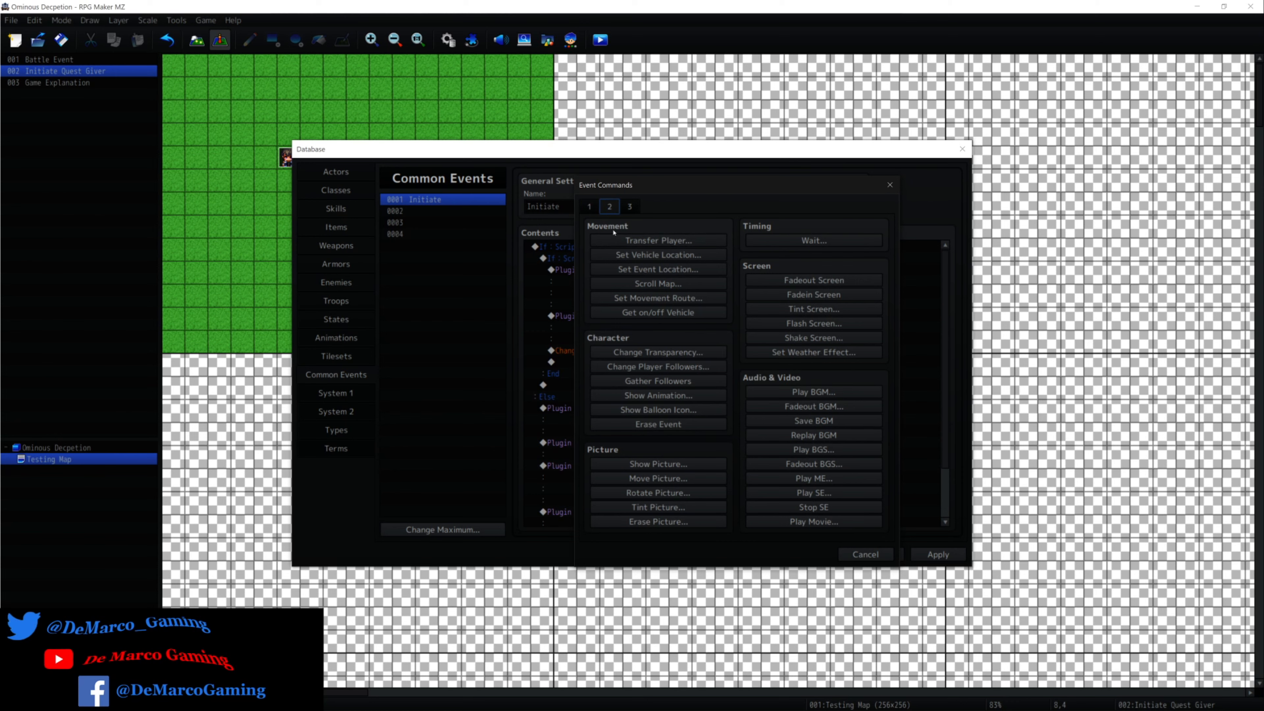
{"action": "left_click", "coordinate": [587, 206]}
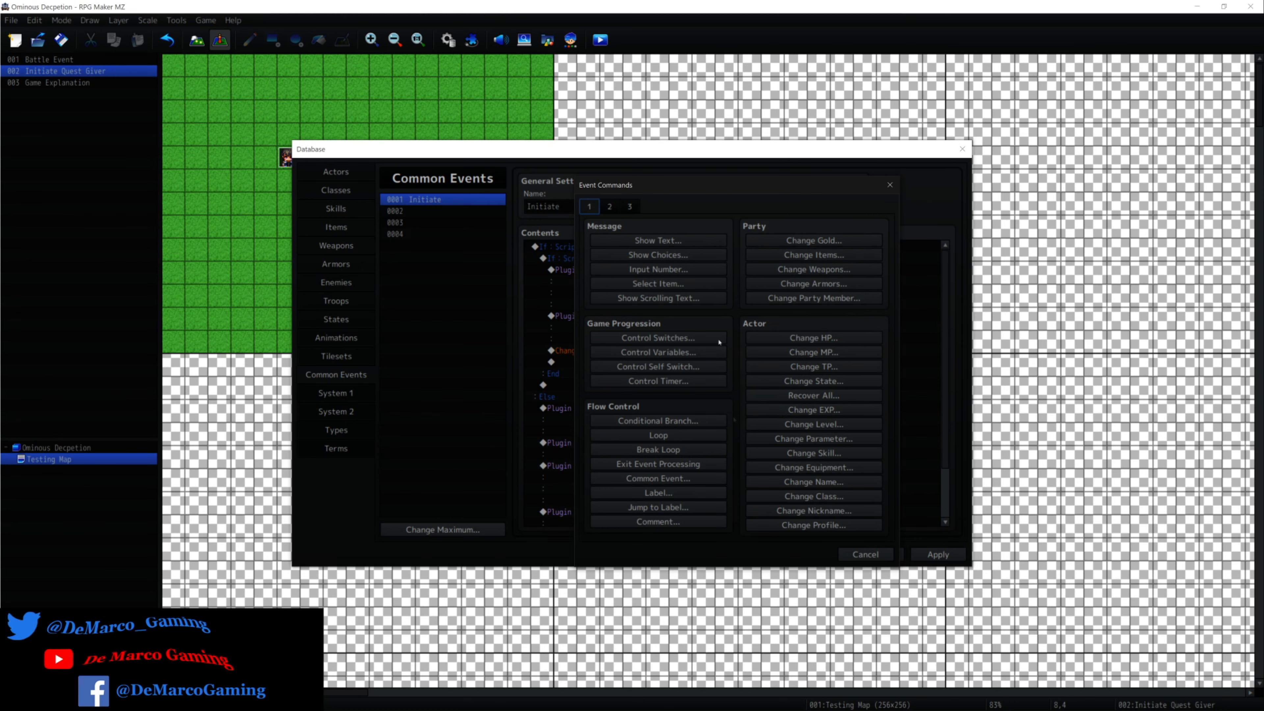
{"action": "left_click", "coordinate": [820, 239]}
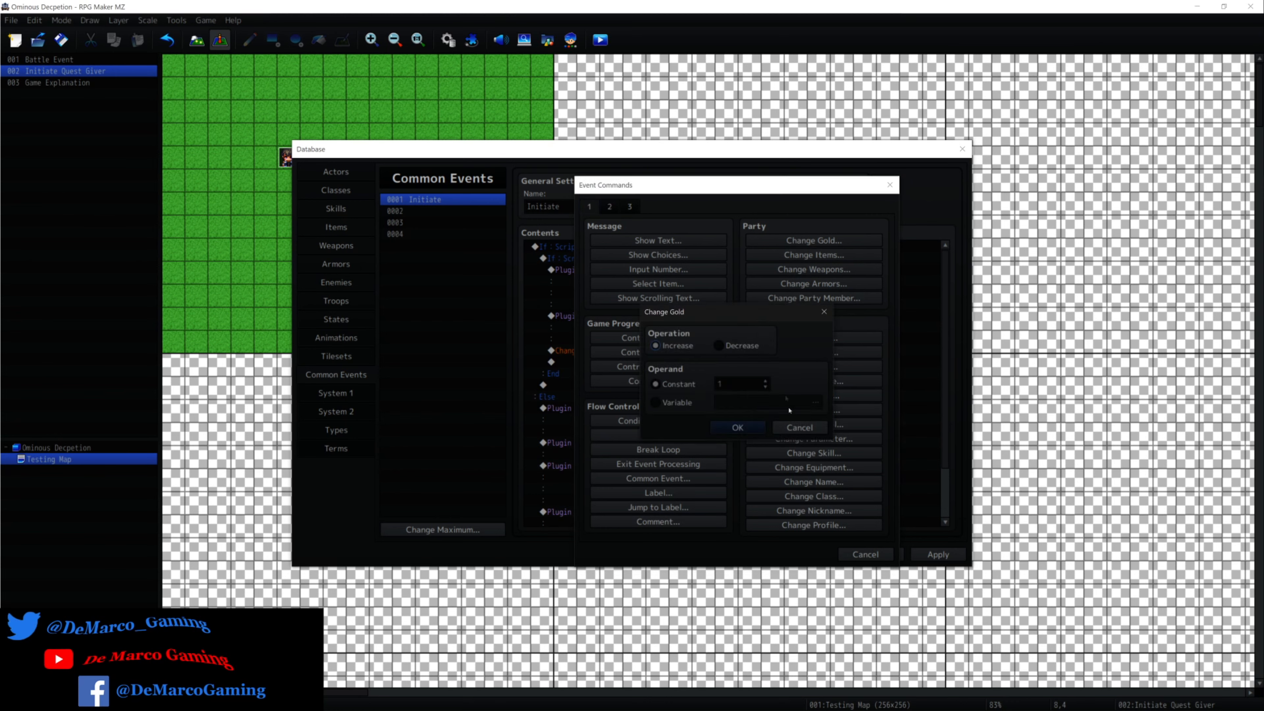
{"action": "left_click", "coordinate": [665, 404]}
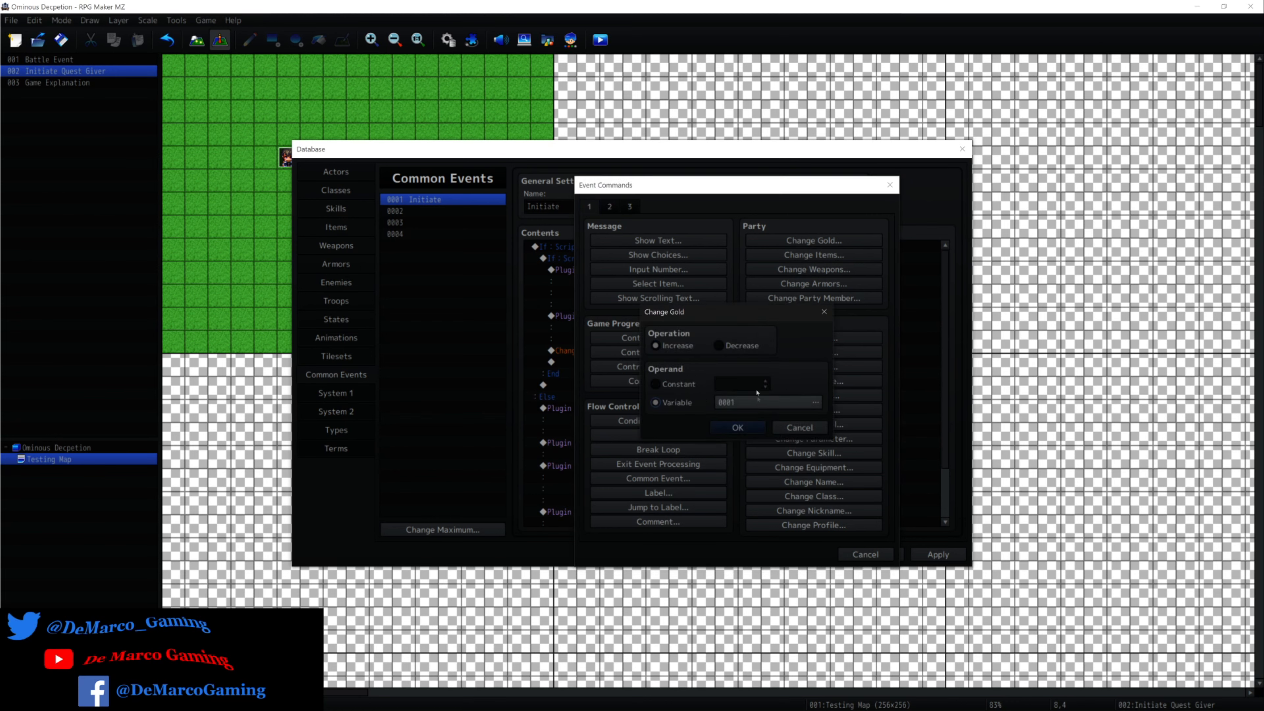
{"action": "left_click", "coordinate": [680, 385]}
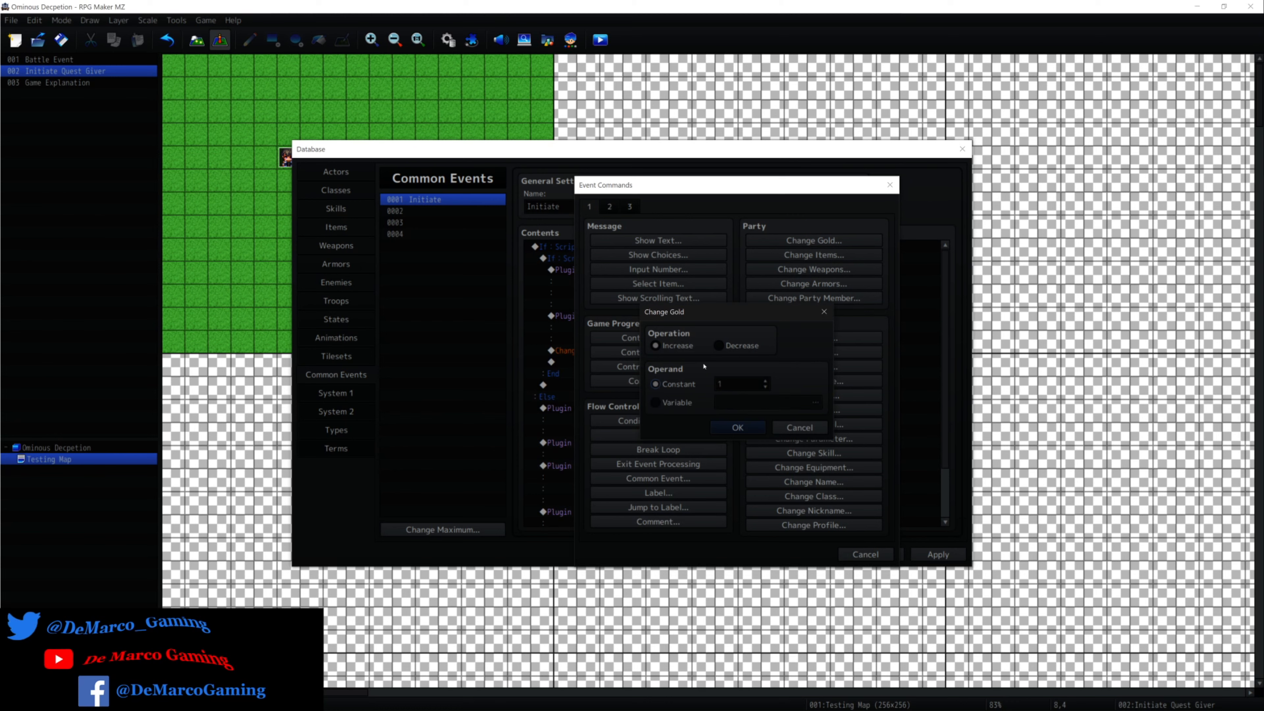
{"action": "left_click", "coordinate": [728, 349]}
{"action": "left_click", "coordinate": [667, 346]}
{"action": "left_click", "coordinate": [728, 347]}
{"action": "left_click", "coordinate": [798, 427]}
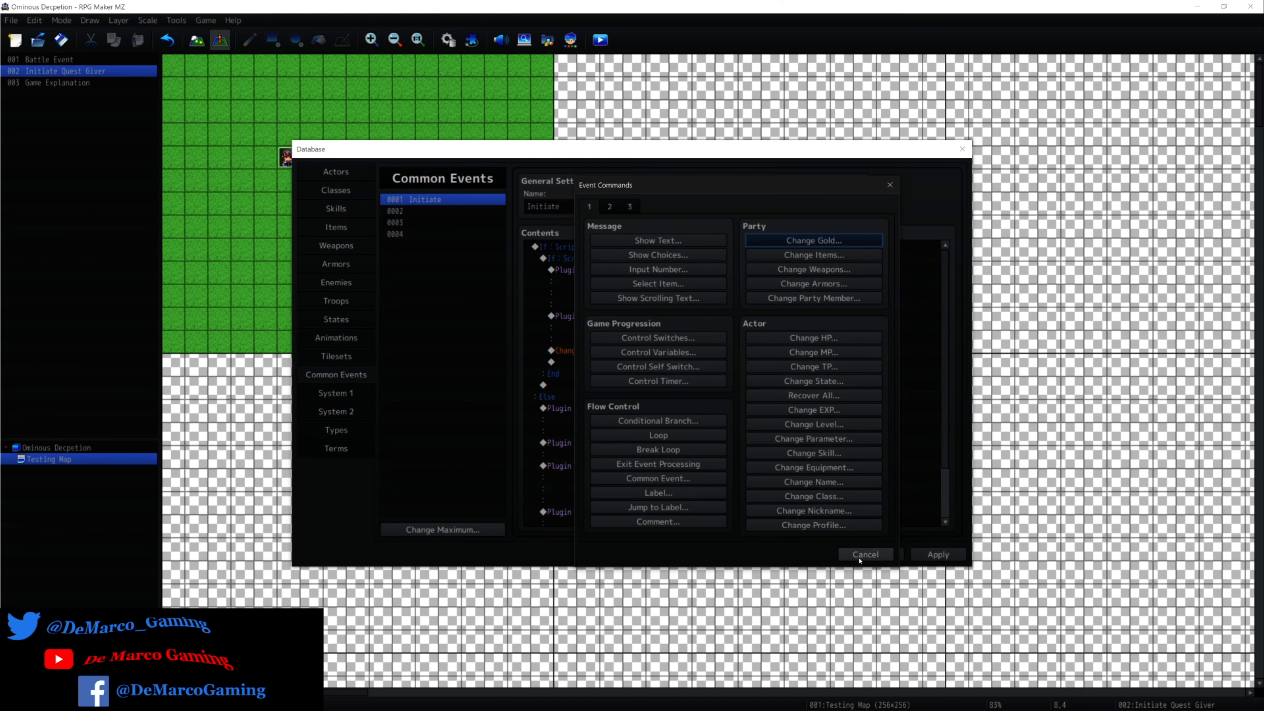
{"action": "left_click", "coordinate": [863, 554]}
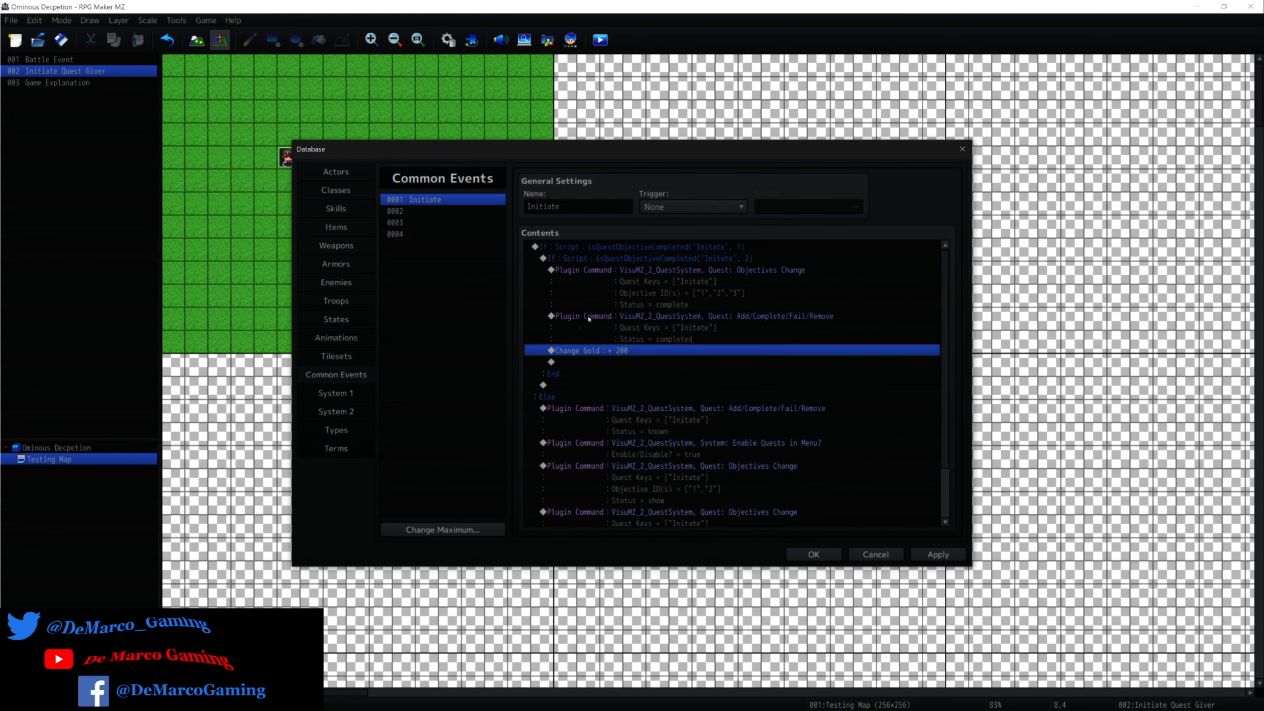
Apply the Initiate common event changes and accept the Database settings.
{"action": "left_click", "coordinate": [938, 555]}
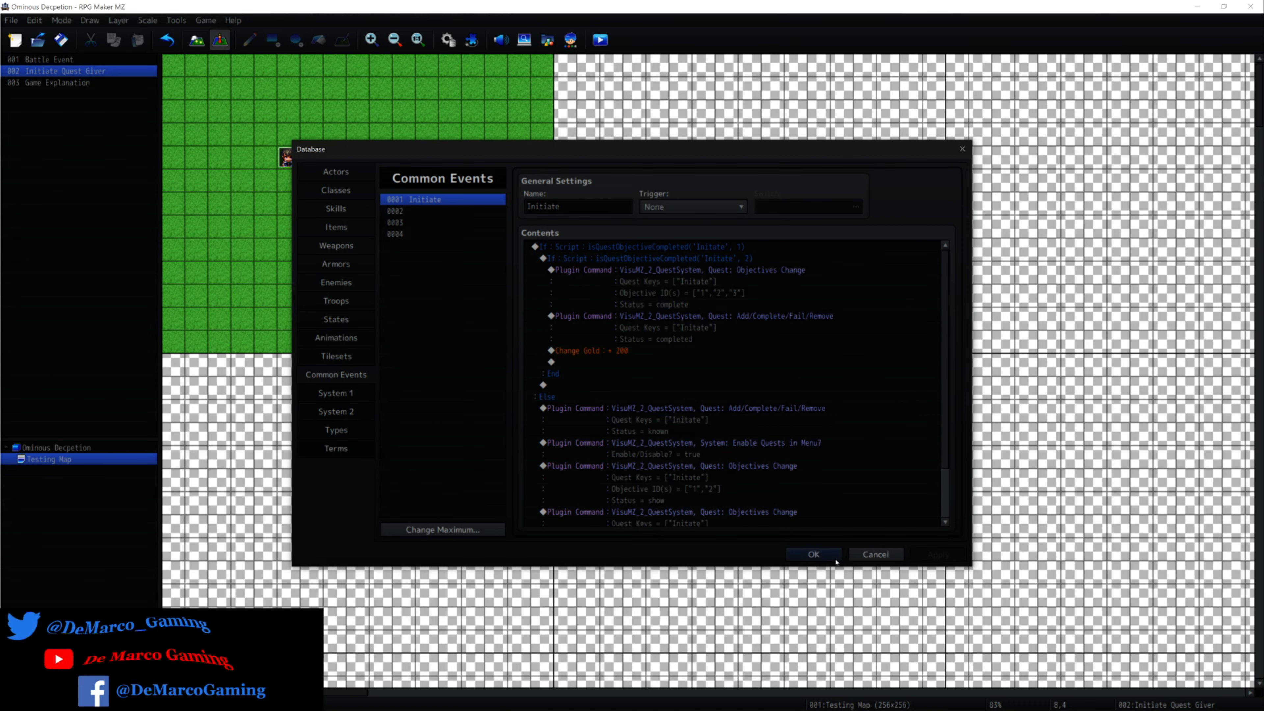
{"action": "left_click", "coordinate": [814, 554]}
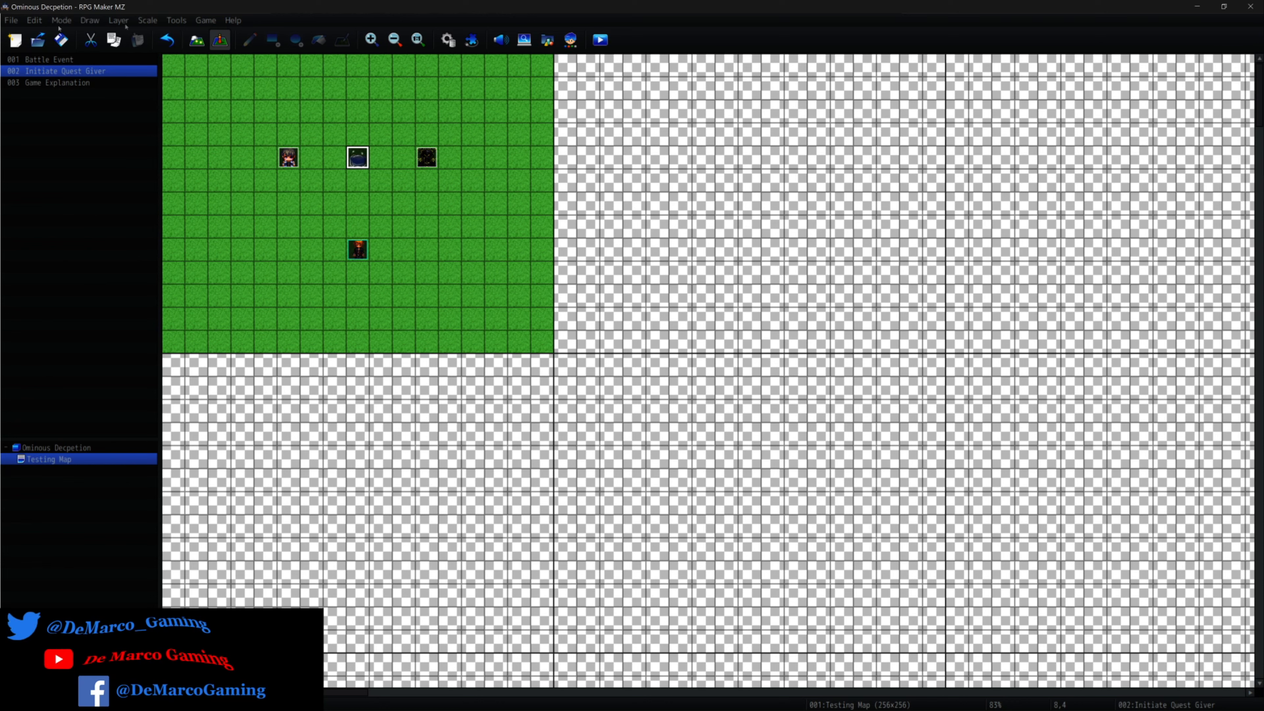
{"action": "right_click", "coordinate": [290, 162]}
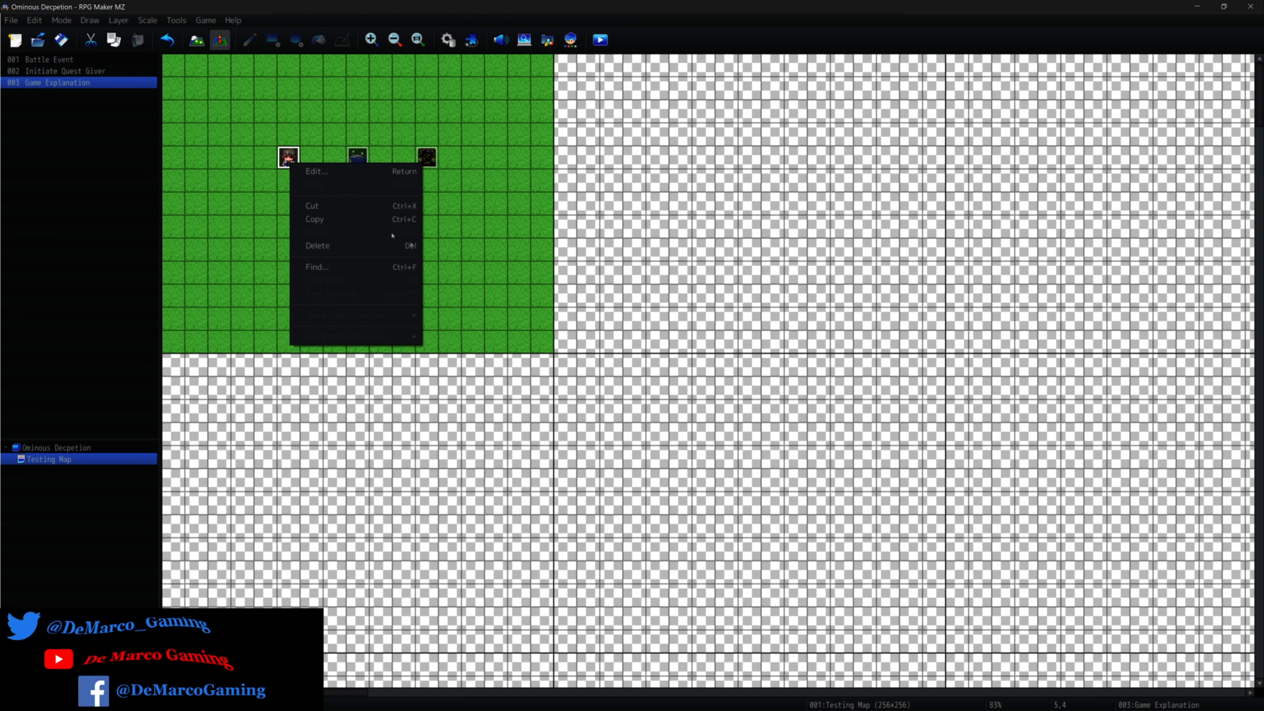
{"action": "left_click", "coordinate": [430, 249]}
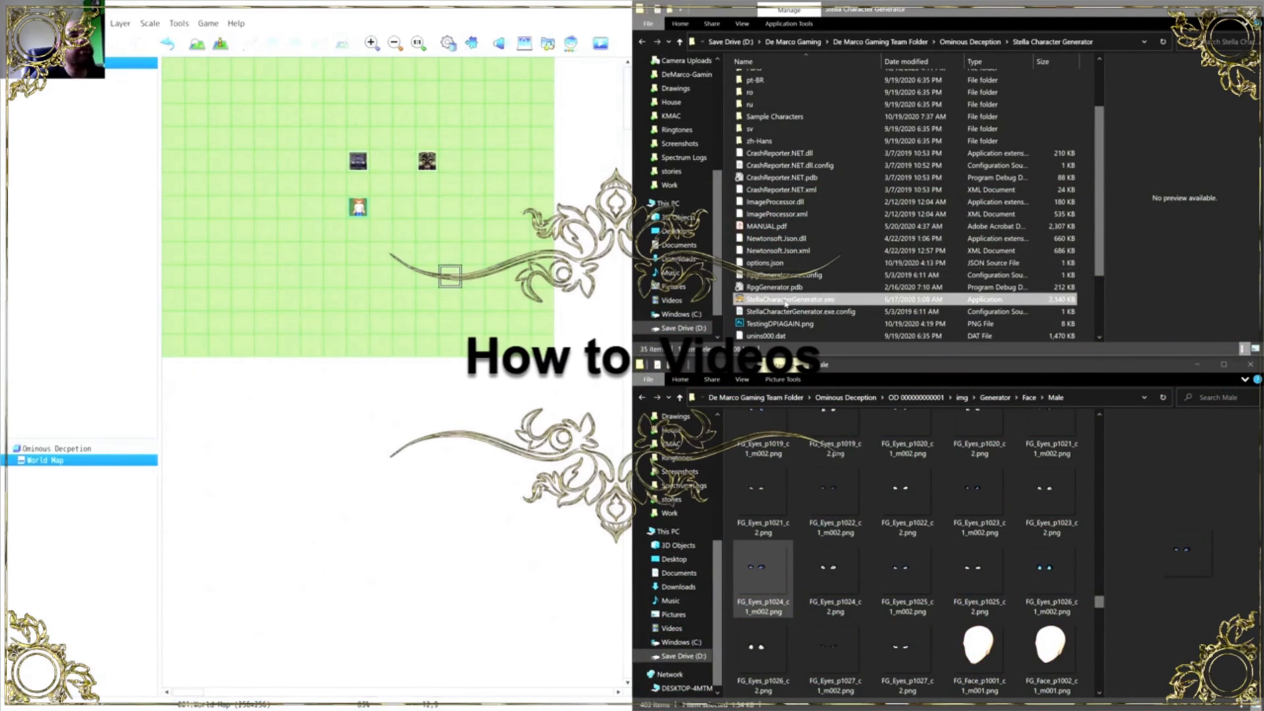
Launch Stella Character Generator and import the sample character Slim-Female_Sample1.json.
{"action": "double_click", "coordinate": [785, 299]}
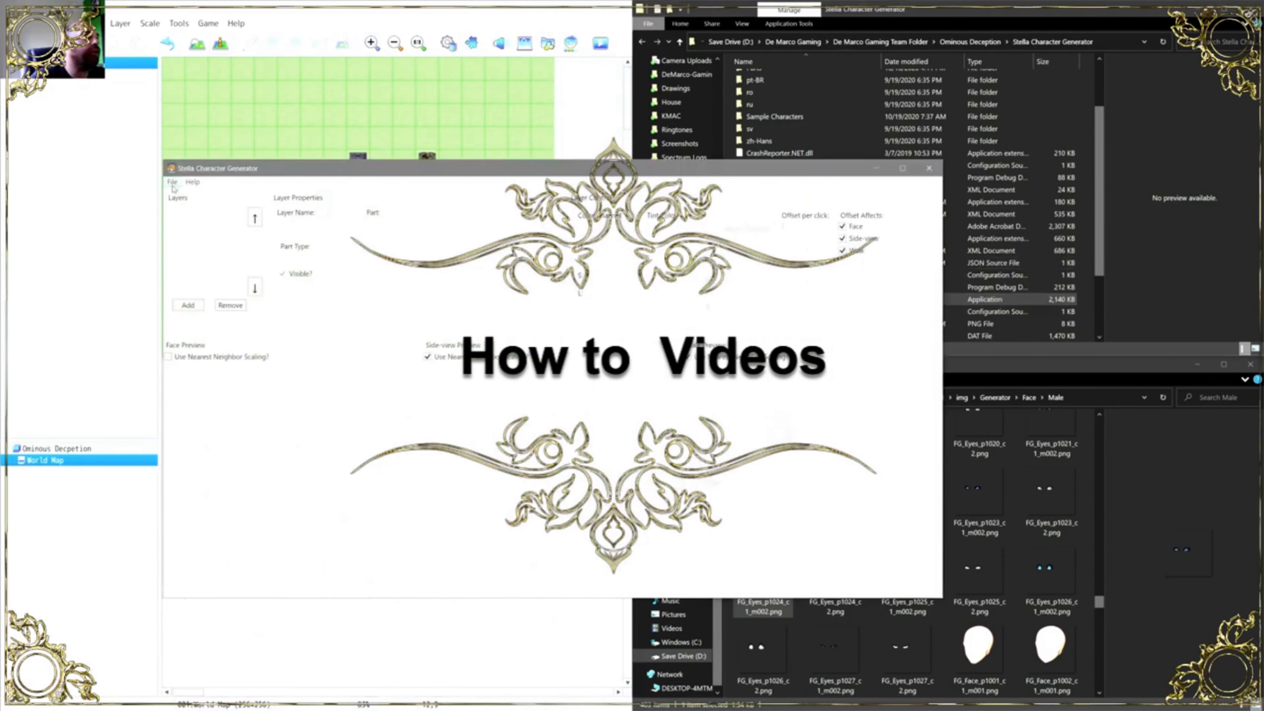
{"action": "left_click", "coordinate": [172, 181]}
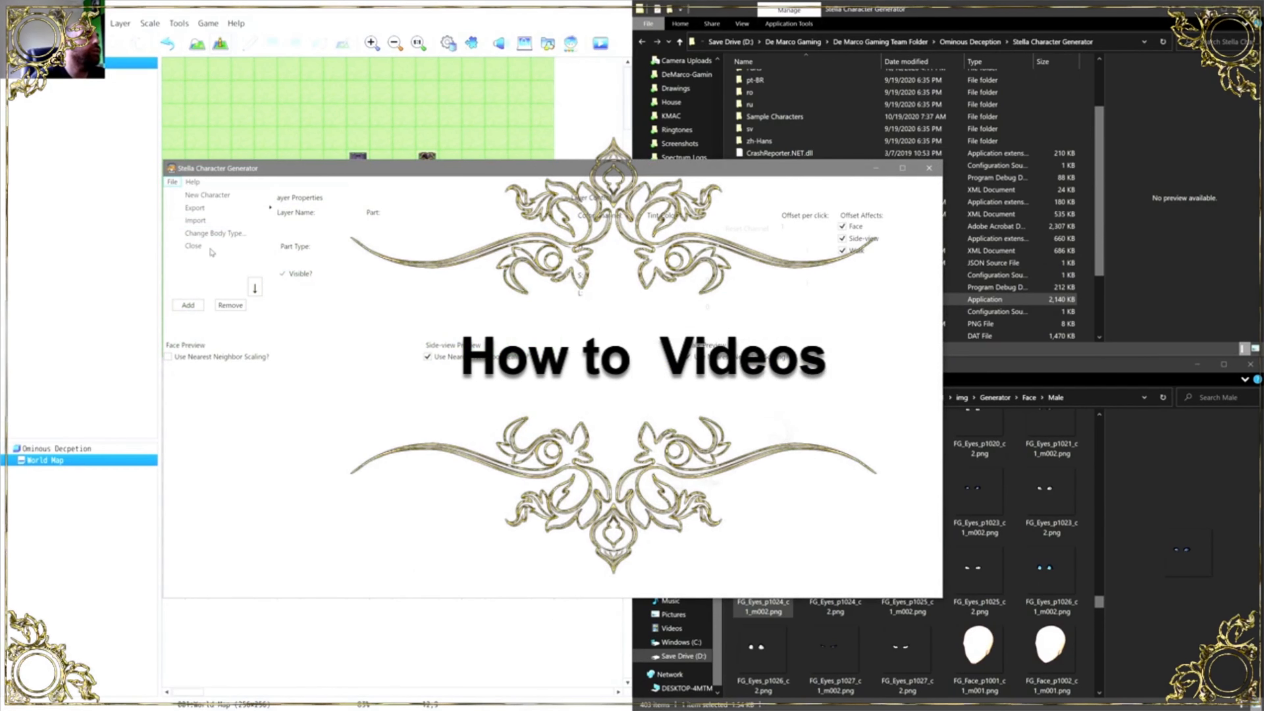
{"action": "left_click", "coordinate": [210, 221]}
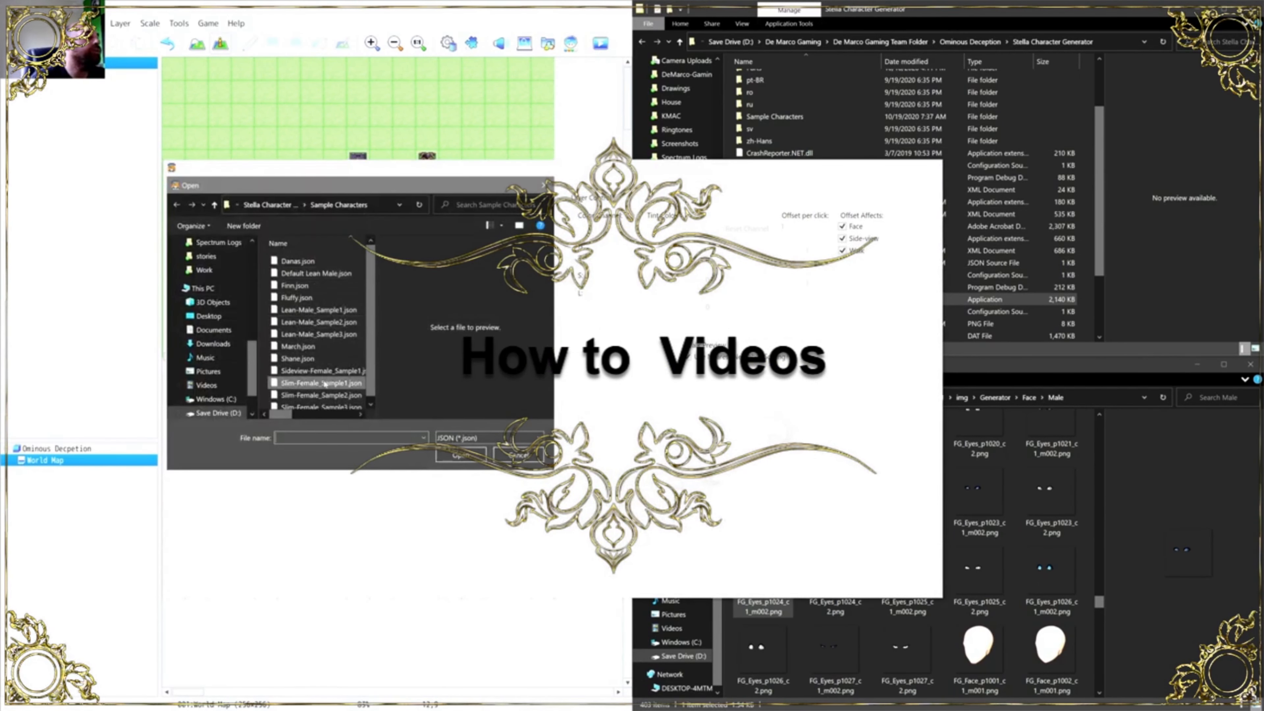
{"action": "double_click", "coordinate": [321, 383]}
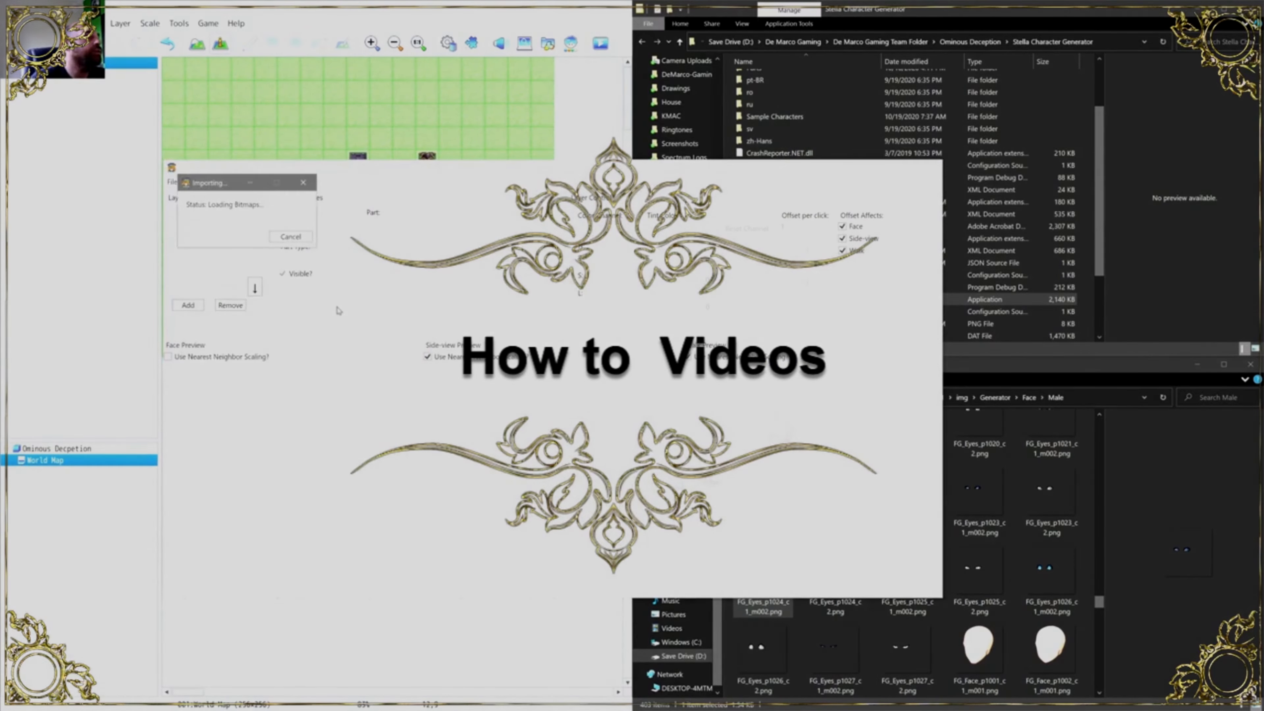